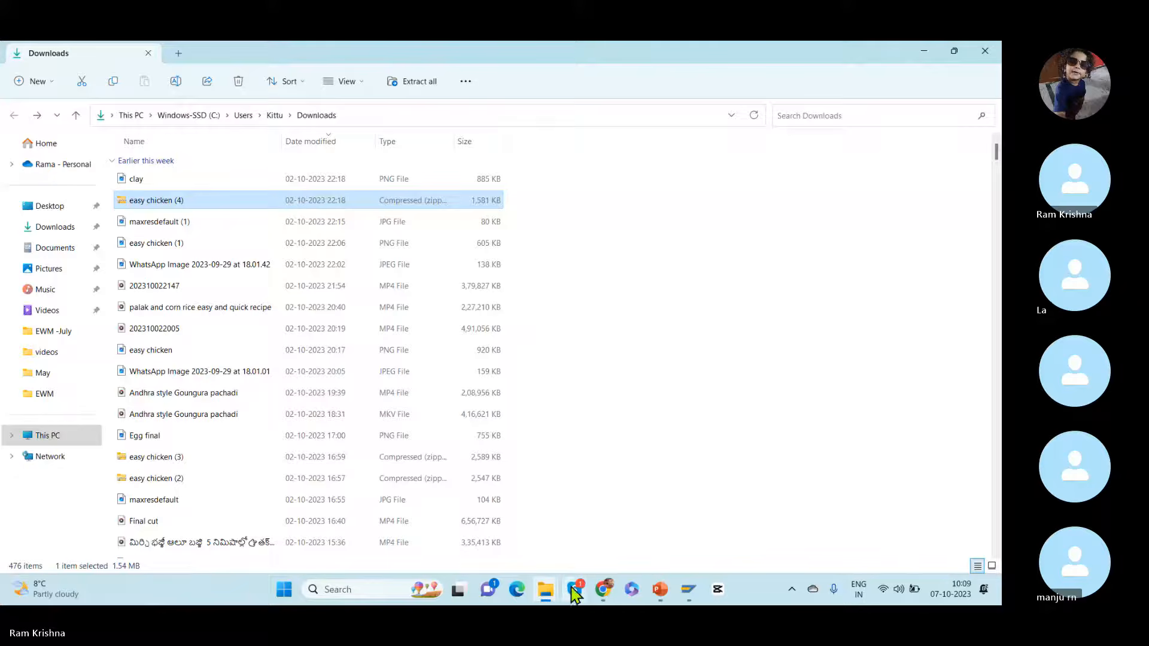
Step: Open the ECC (001) connection in SAP Logon and log on with the user name and account password
left_click(680, 586)
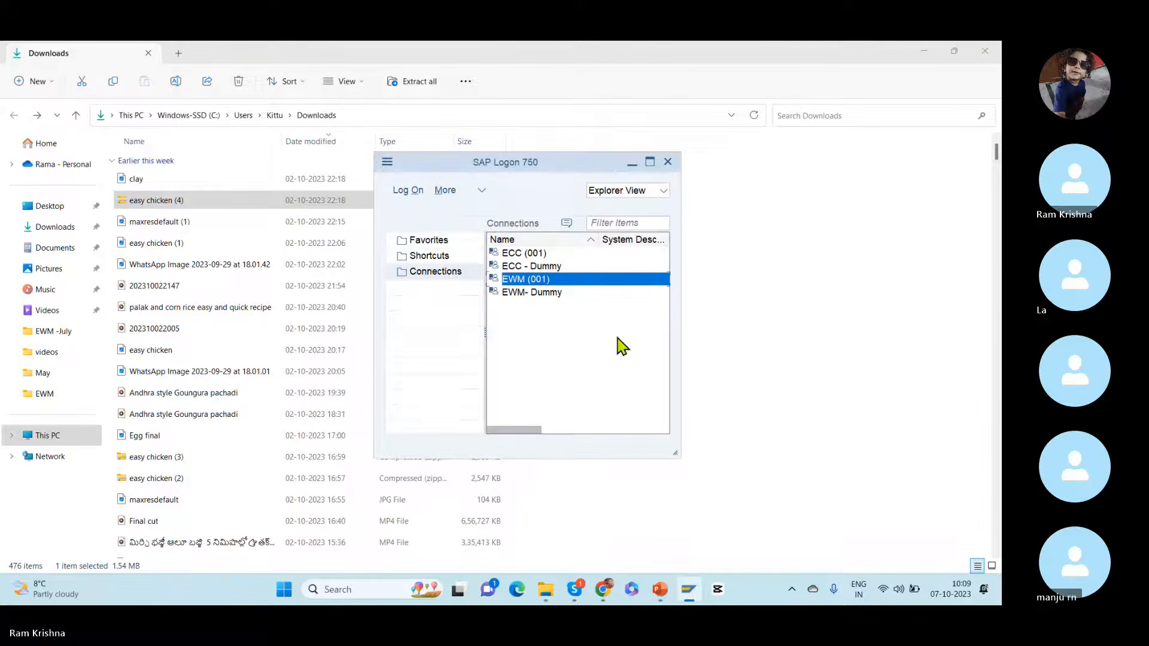
left_click(530, 254)
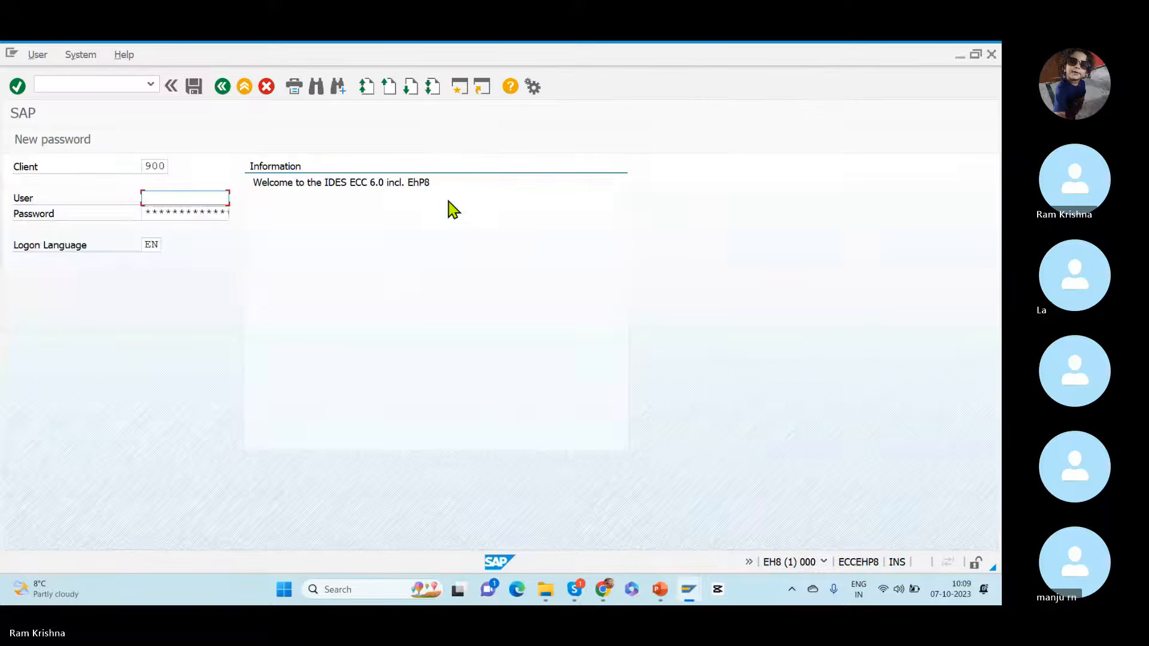
type("s")
key("Down")
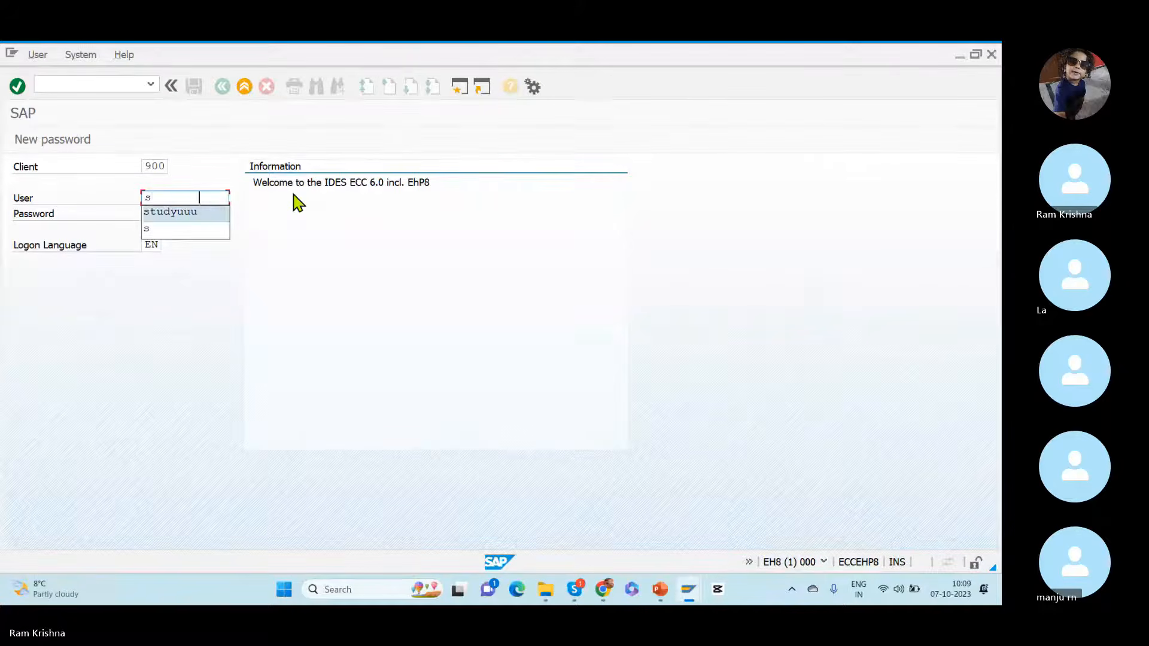
key("Tab")
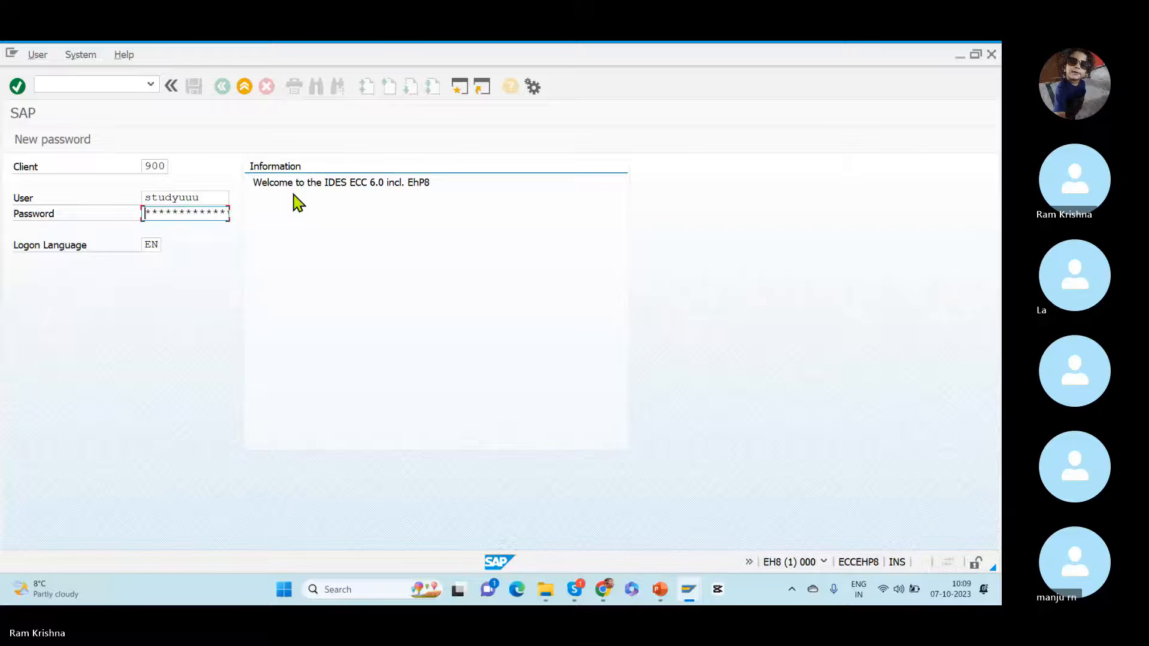
type("***")
key("Return")
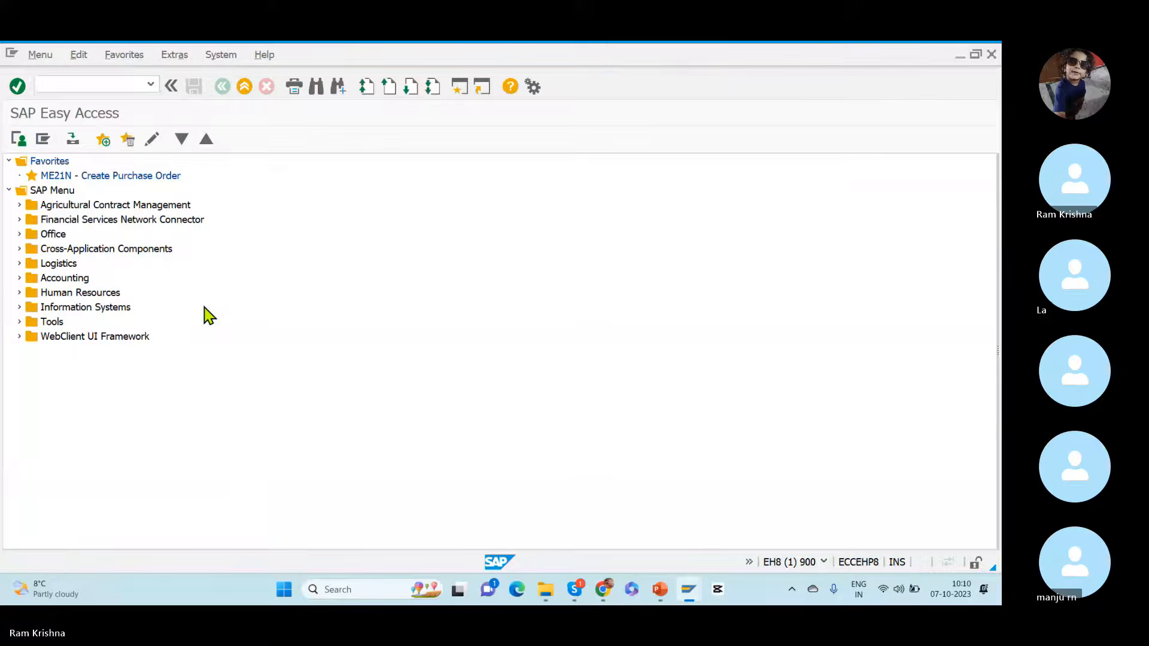
Step: Open the EWM (001) connection from SAP Logon and log on with the user name and account password
key("alt+Tab")
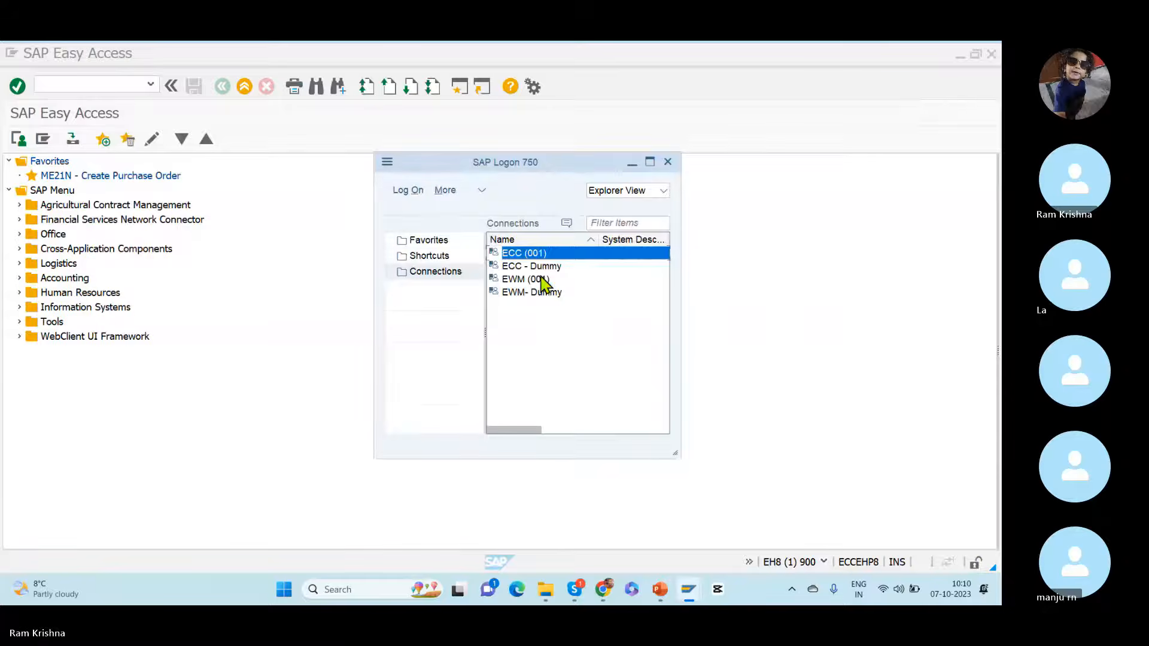
double_click(542, 280)
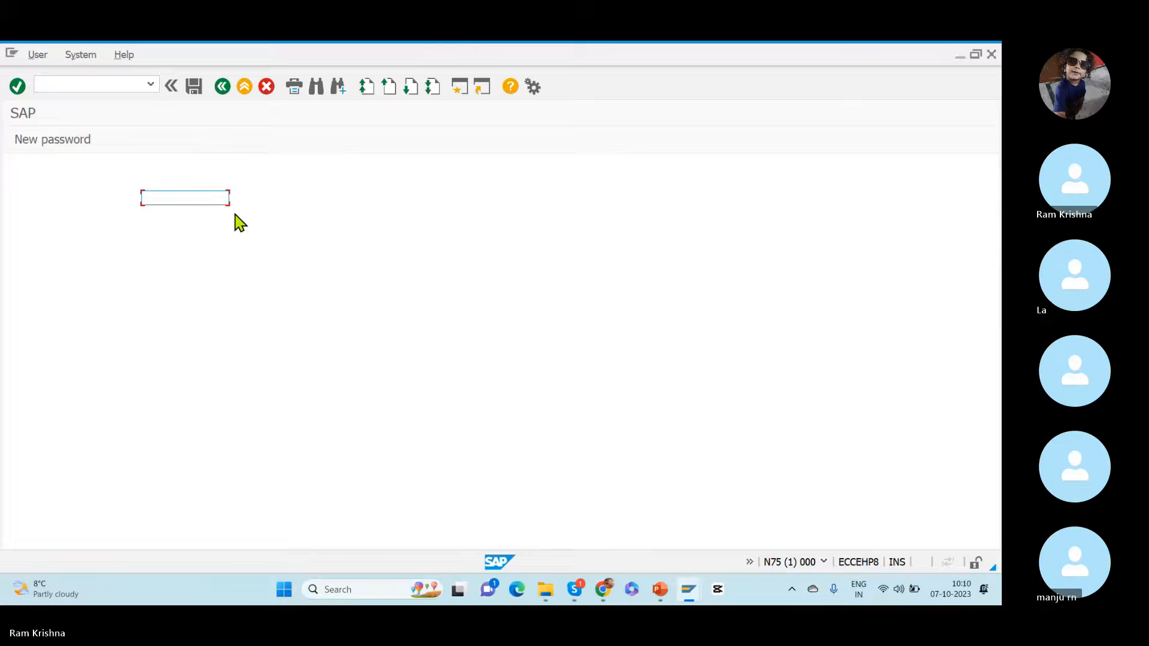
left_click(180, 202)
type("studynuuu")
key("Tab")
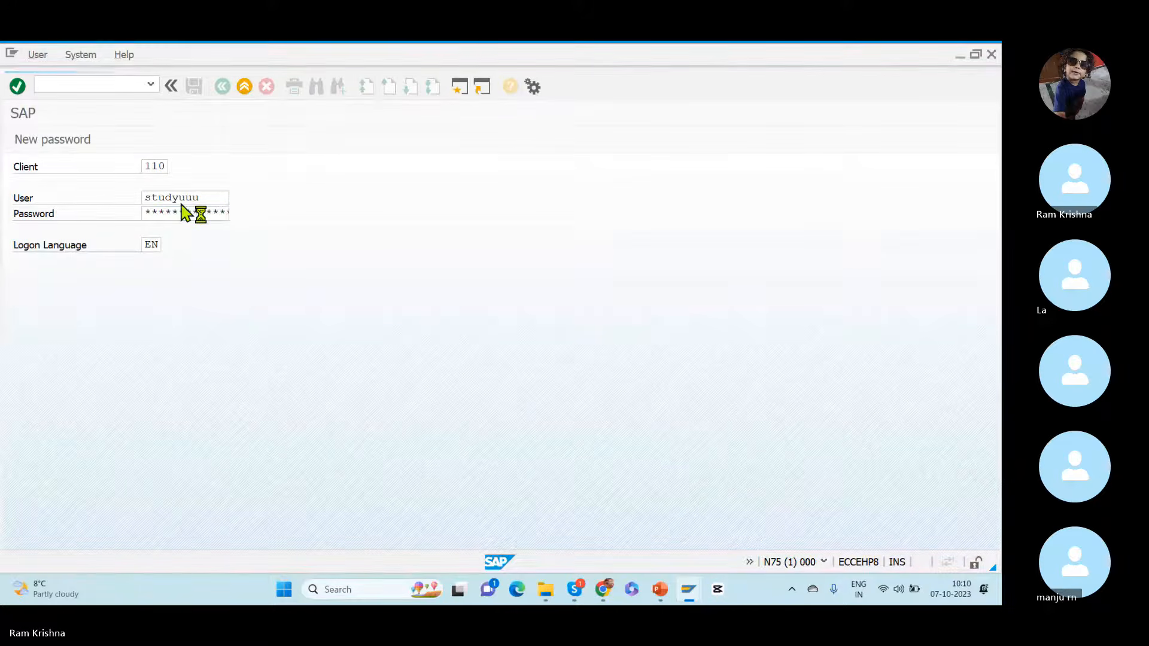
key("Return")
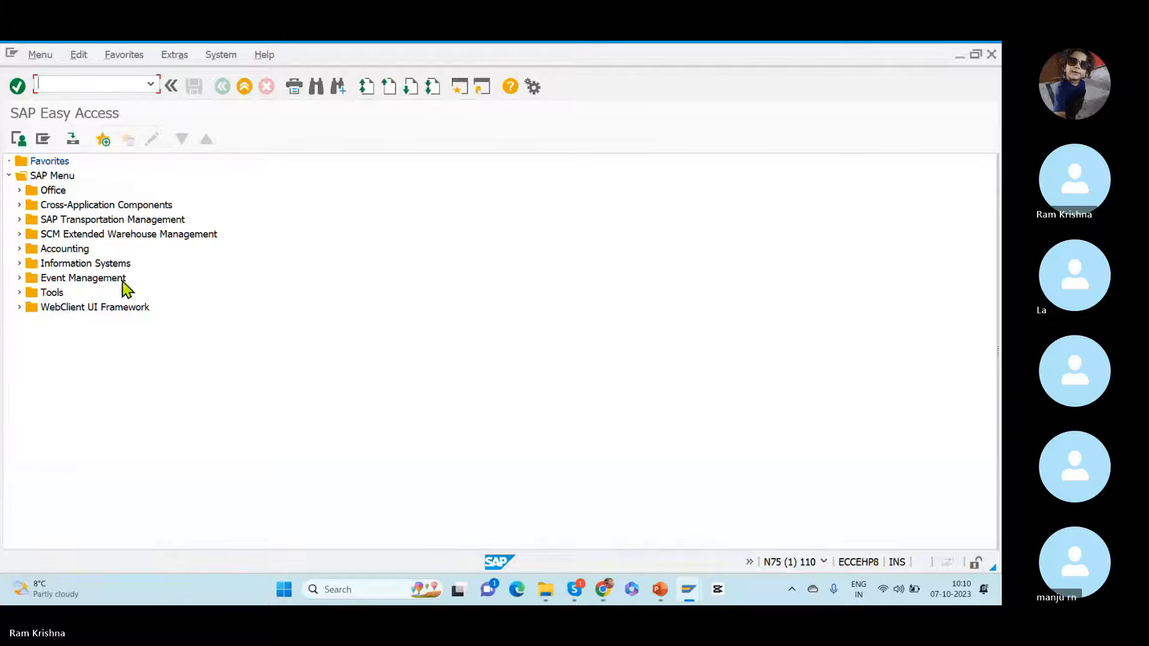
Step: Run transaction SPRO in the EWM system and display the SAP Reference IMG
type("spro")
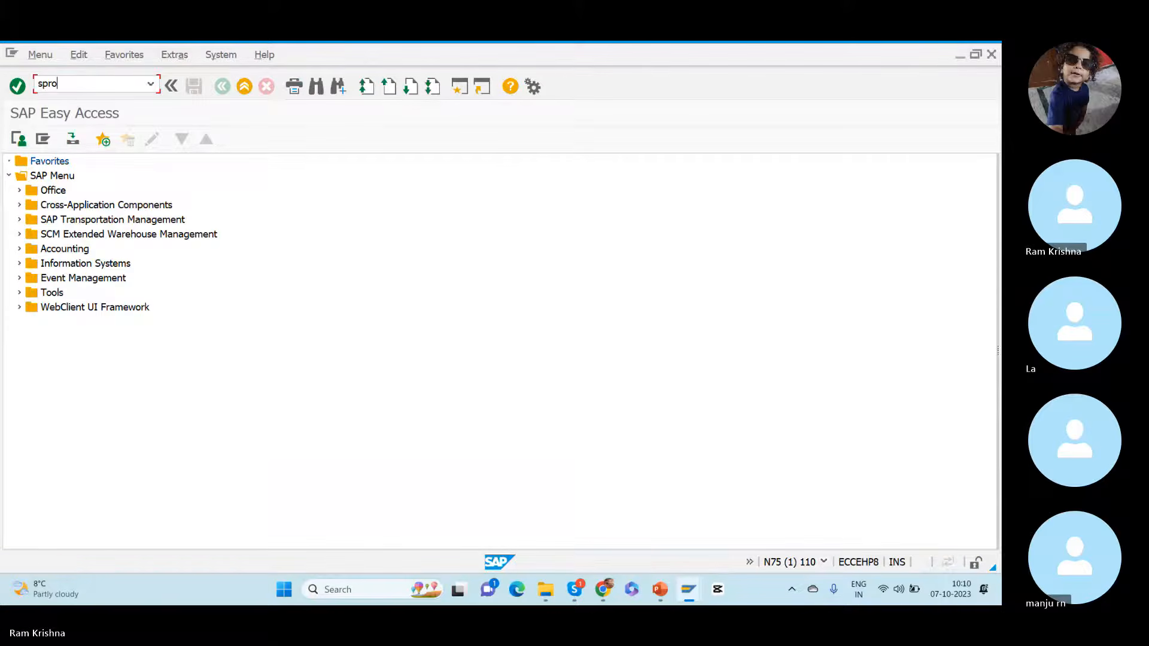
key("Return")
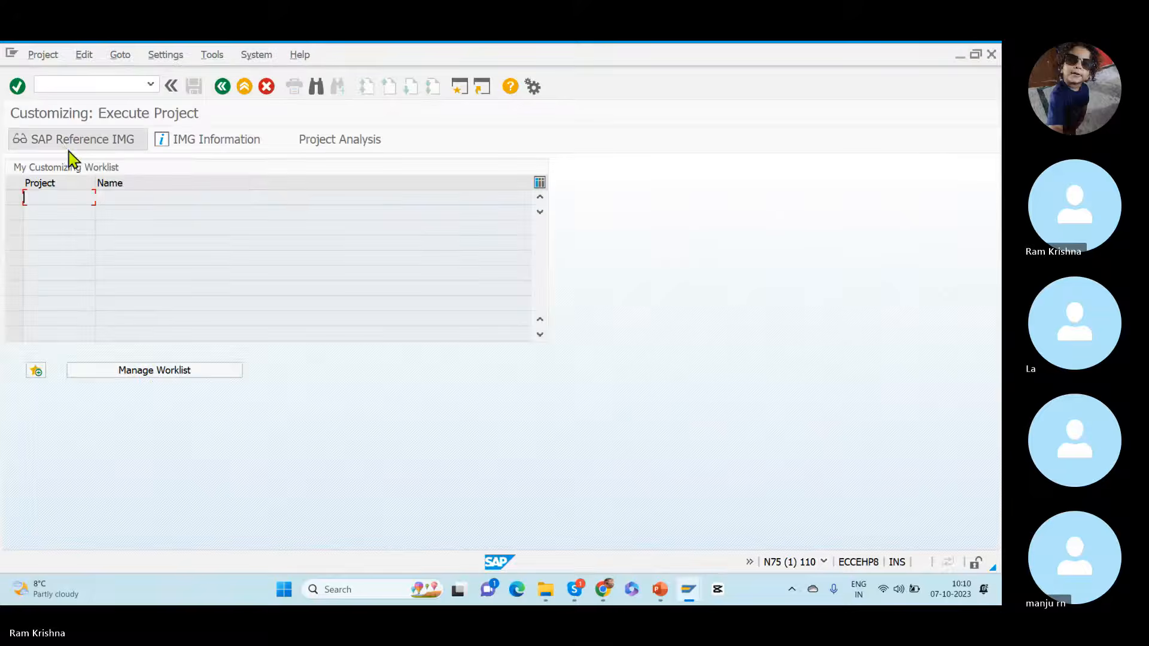
left_click(65, 147)
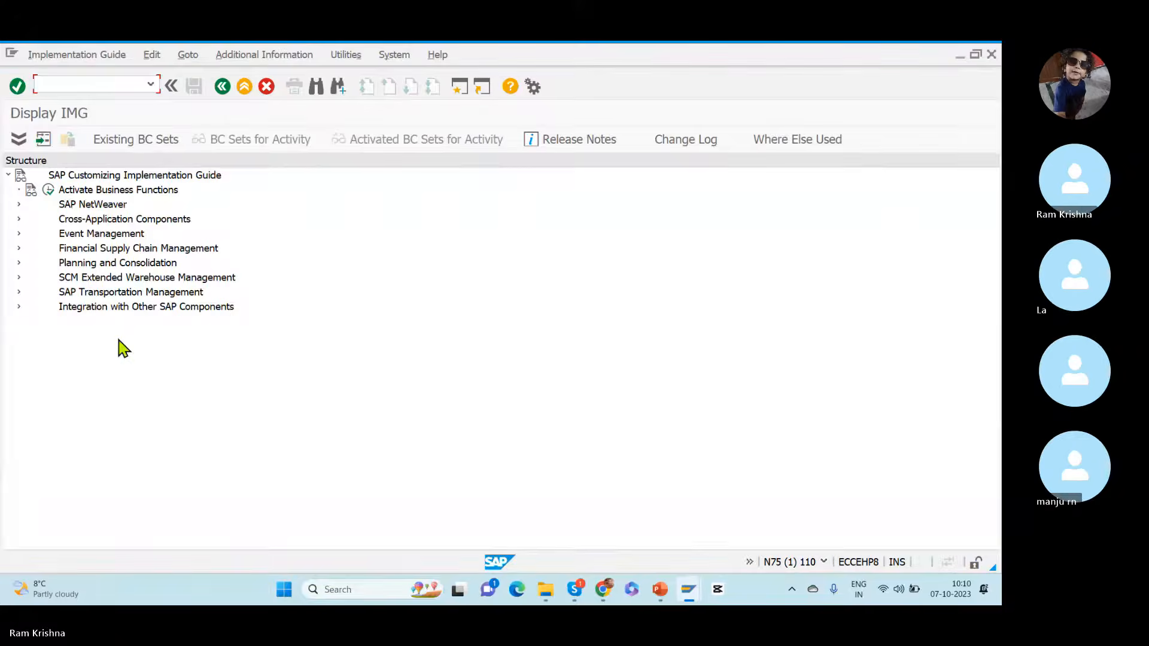
Step: Open the Specify Storage Type Search Sequence for Putaway activity under Extended Warehouse Management, Goods Receipt Process, Strategies, Storage Type Search
left_click(18, 277)
left_click(29, 292)
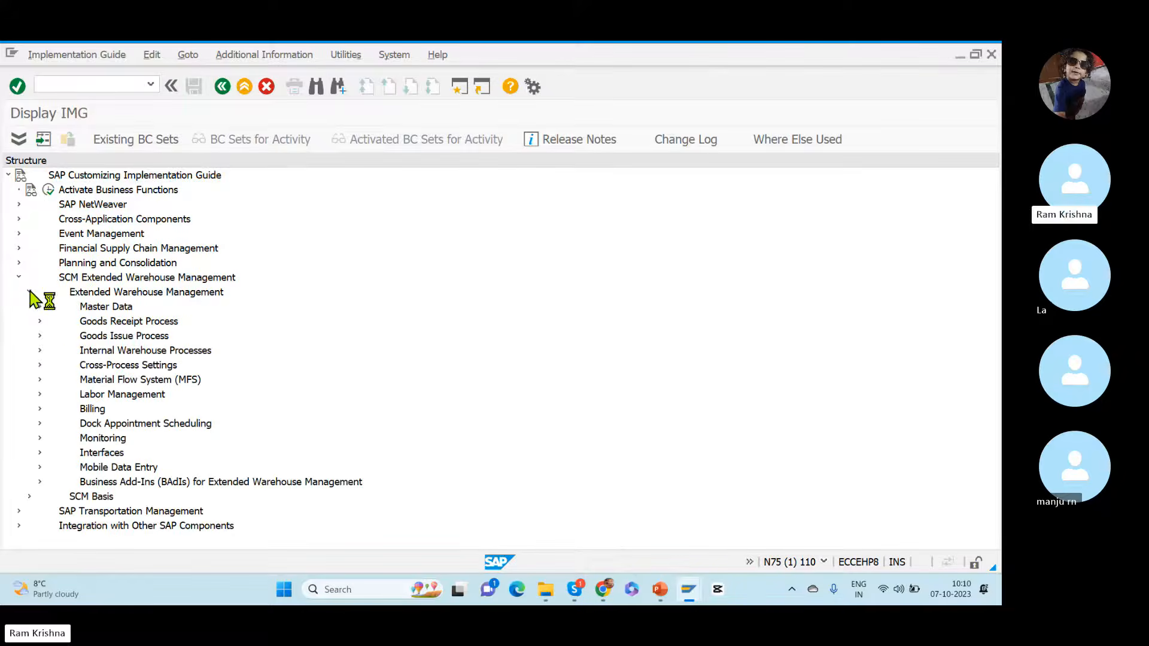
left_click(39, 321)
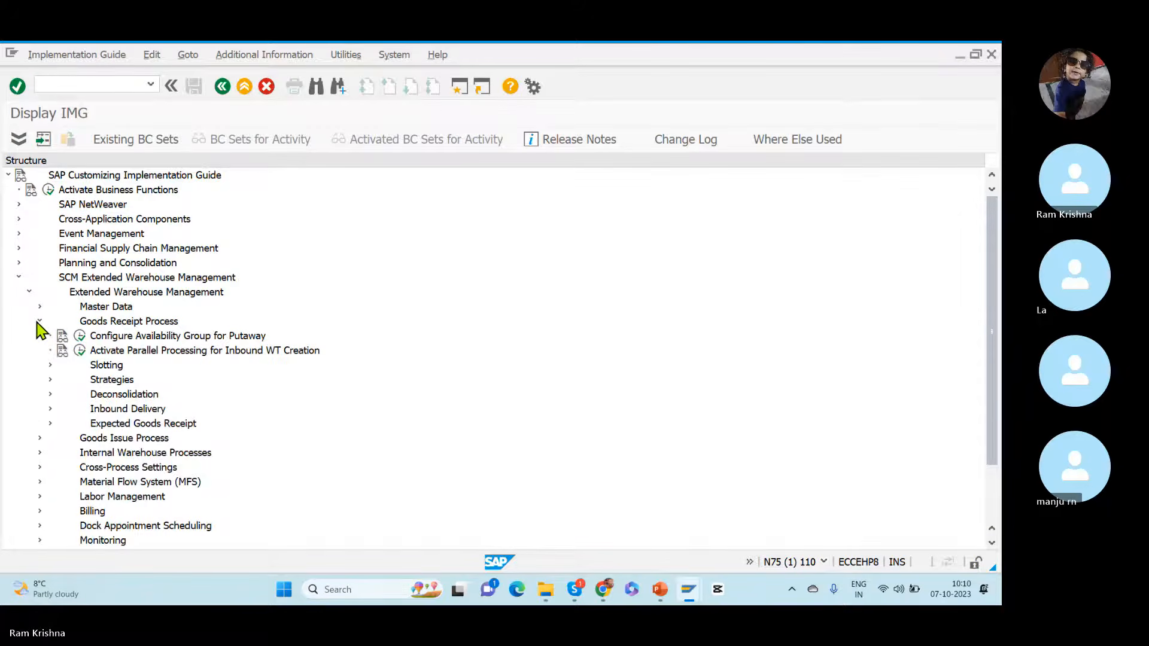
left_click(50, 380)
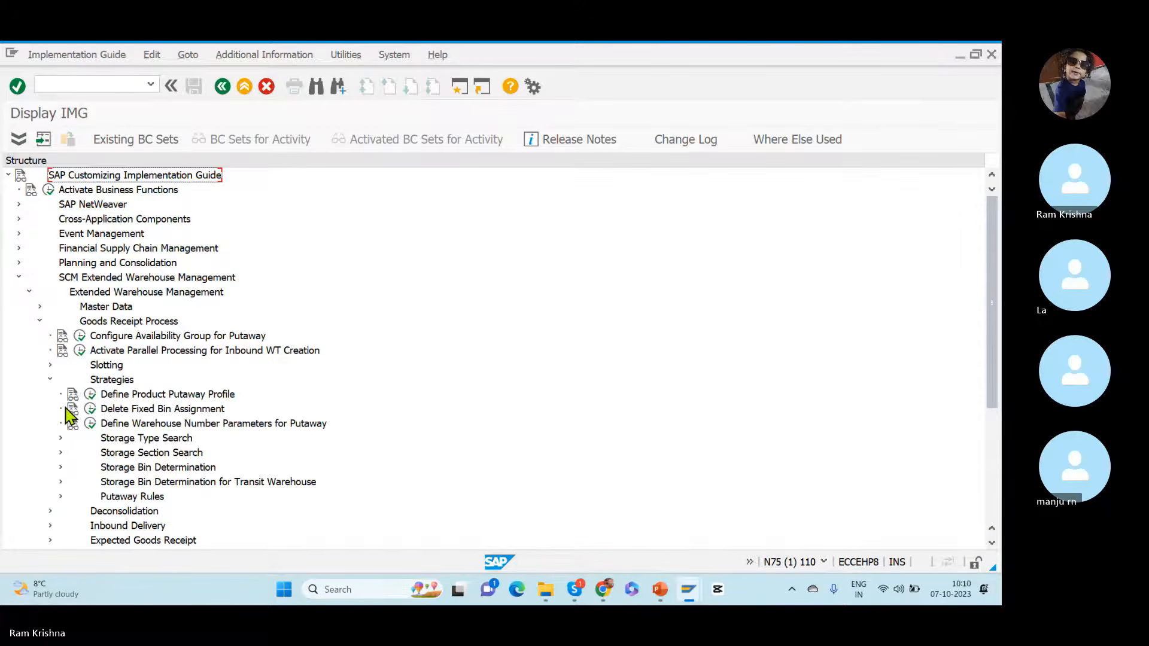
left_click(61, 439)
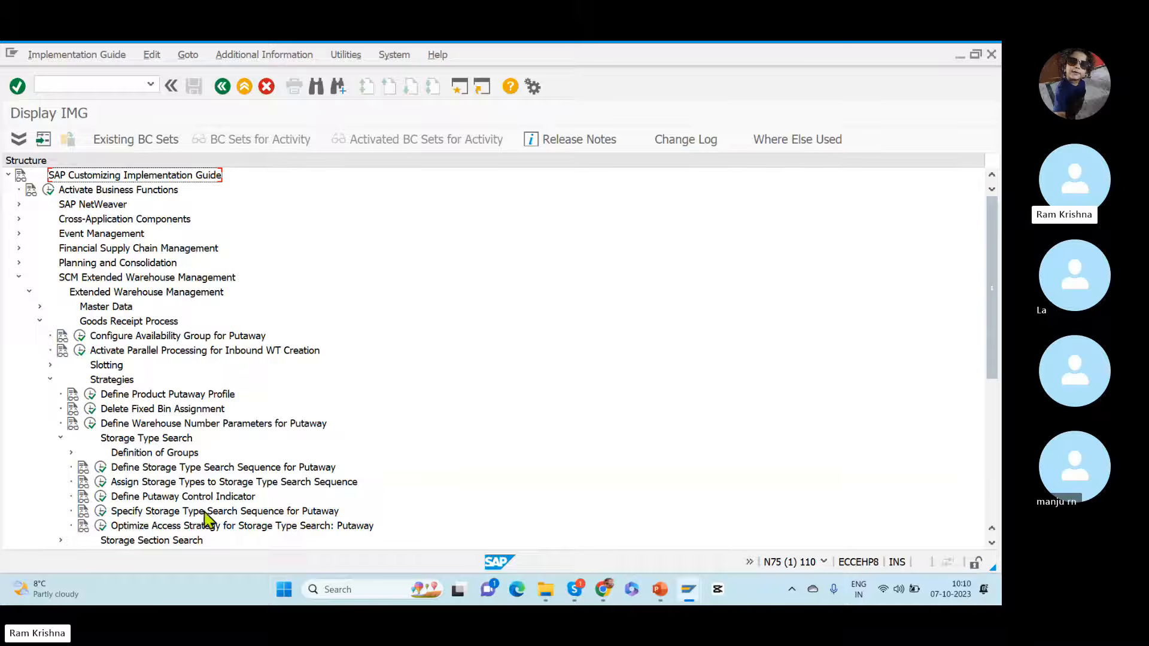
left_click(328, 514)
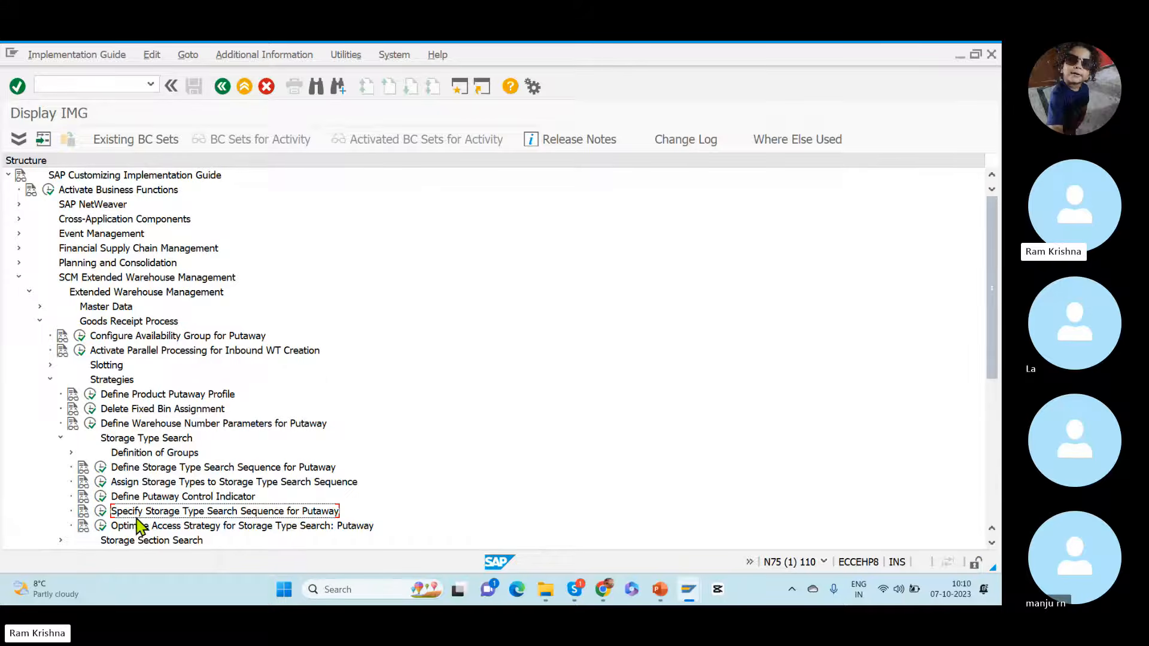
left_click(101, 512)
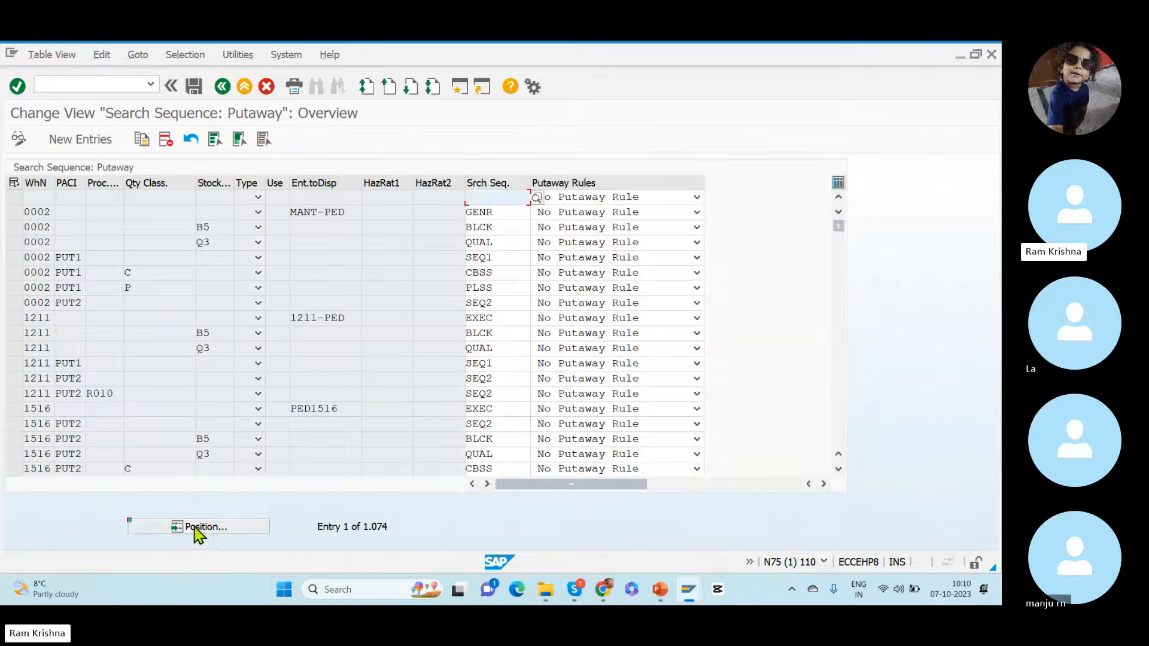
Step: Position the putaway search sequence table at warehouse number RKWH and review its entry
left_click(196, 530)
type("RKWH")
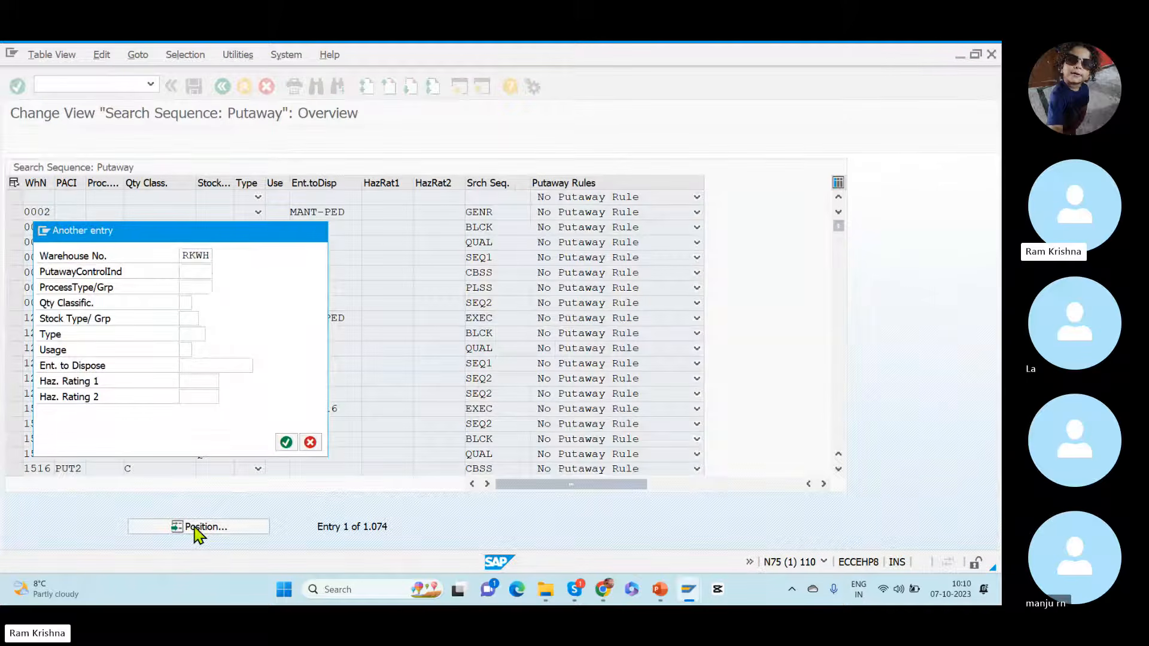
key("Return")
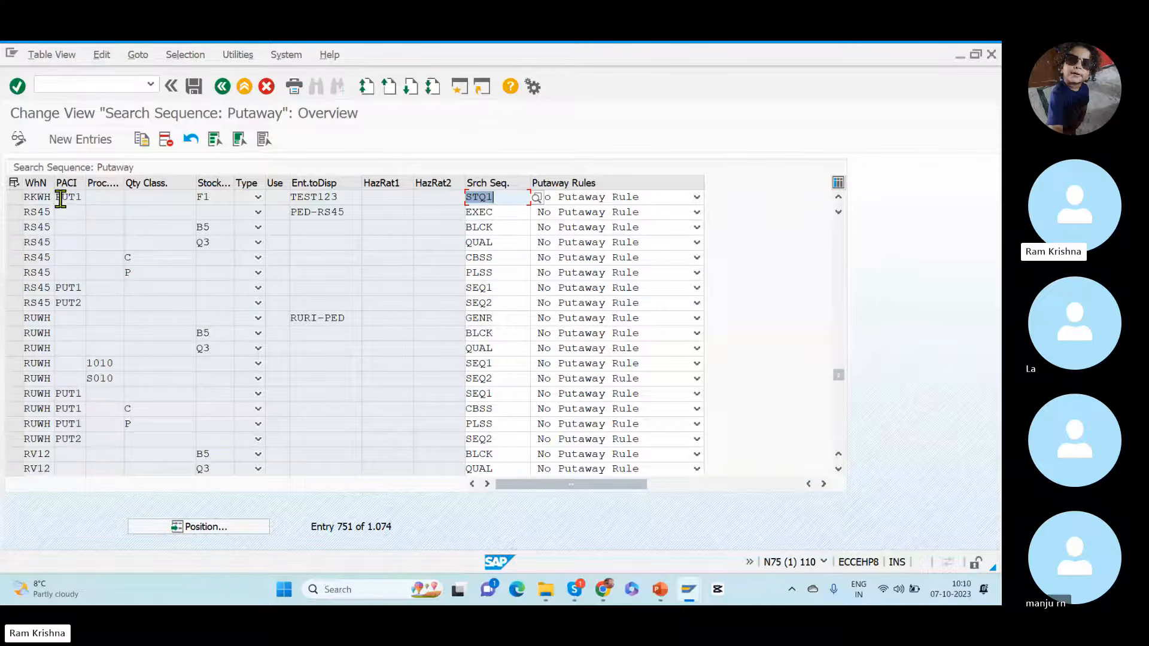
left_click_drag(61, 199, 83, 201)
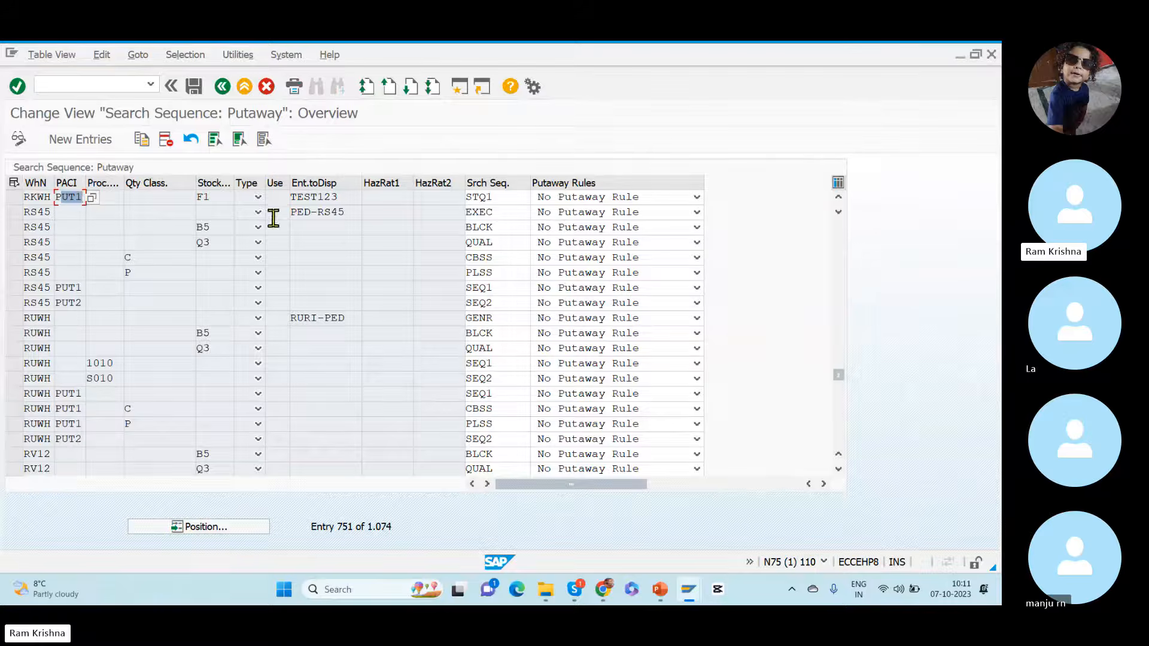
left_click_drag(348, 192, 178, 193)
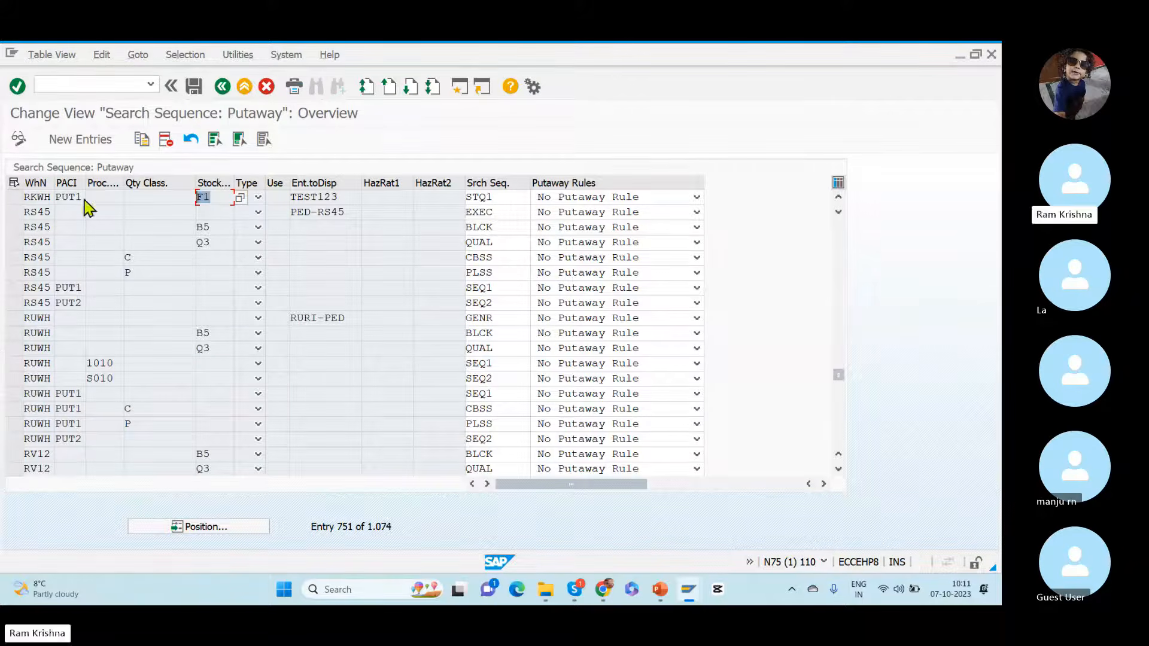
Step: Copy the RKWH PUT1 search sequence entry as a new entry with the stock type cleared
left_click(17, 200)
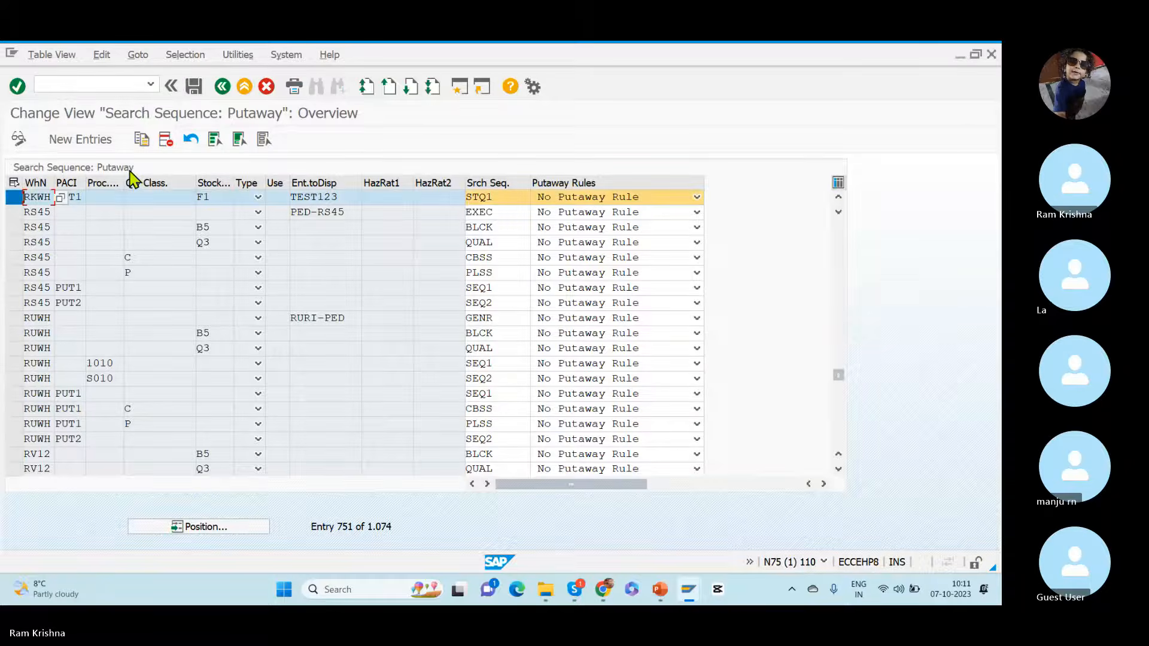
left_click(141, 139)
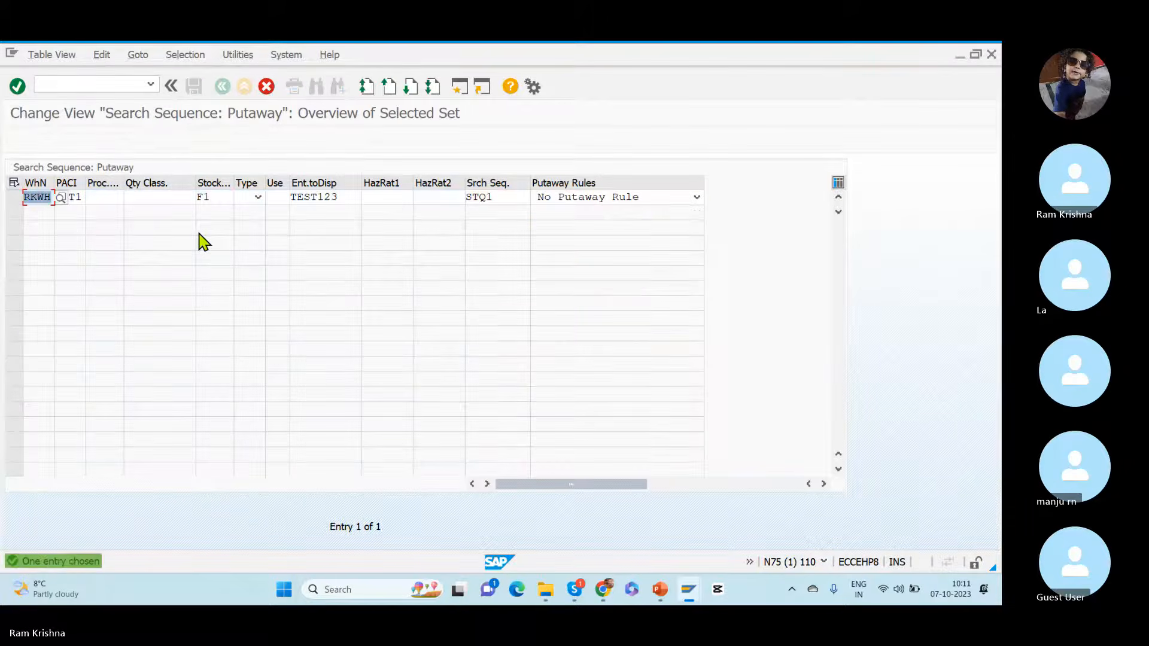
left_click_drag(212, 197, 174, 199)
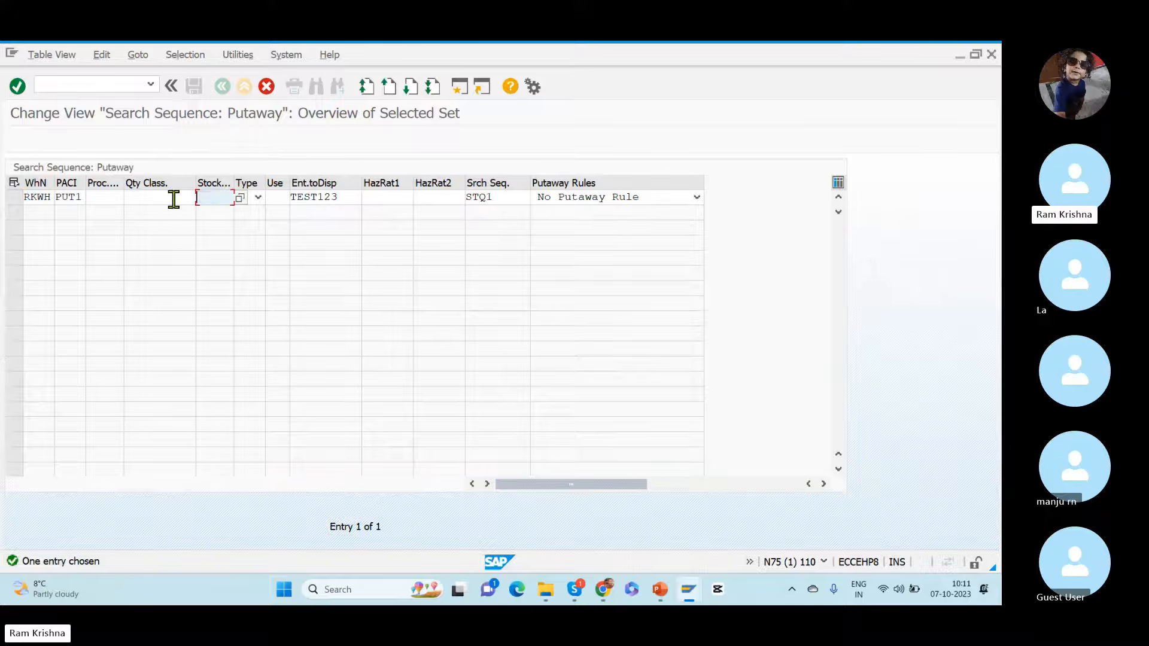
key("Tab")
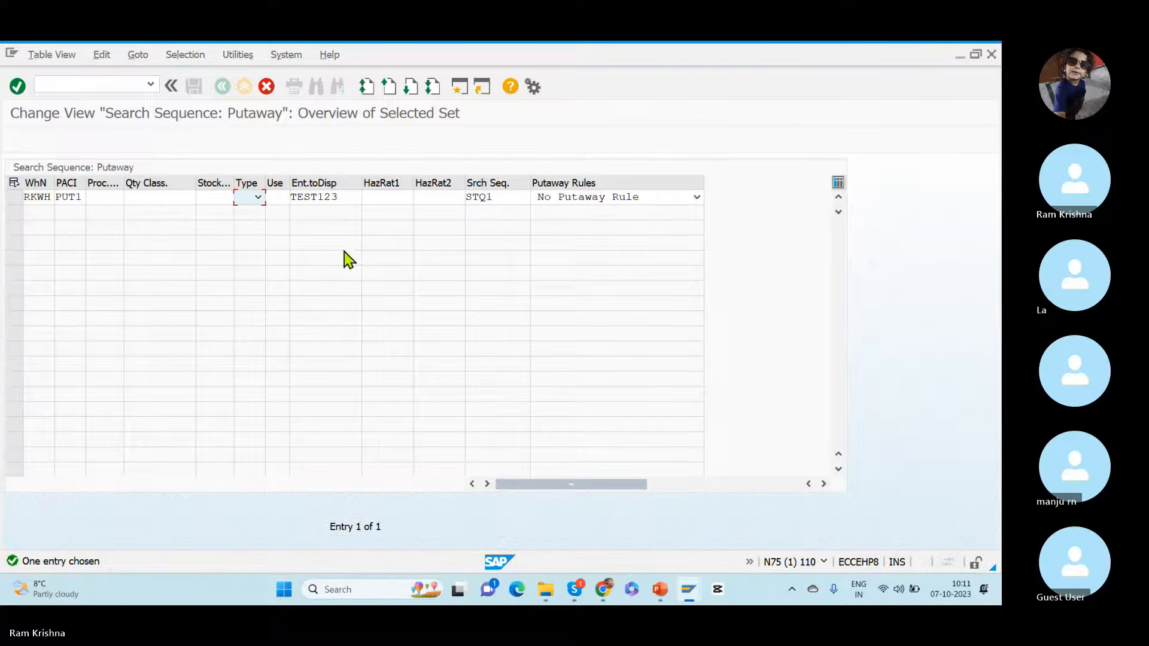
key("Tab")
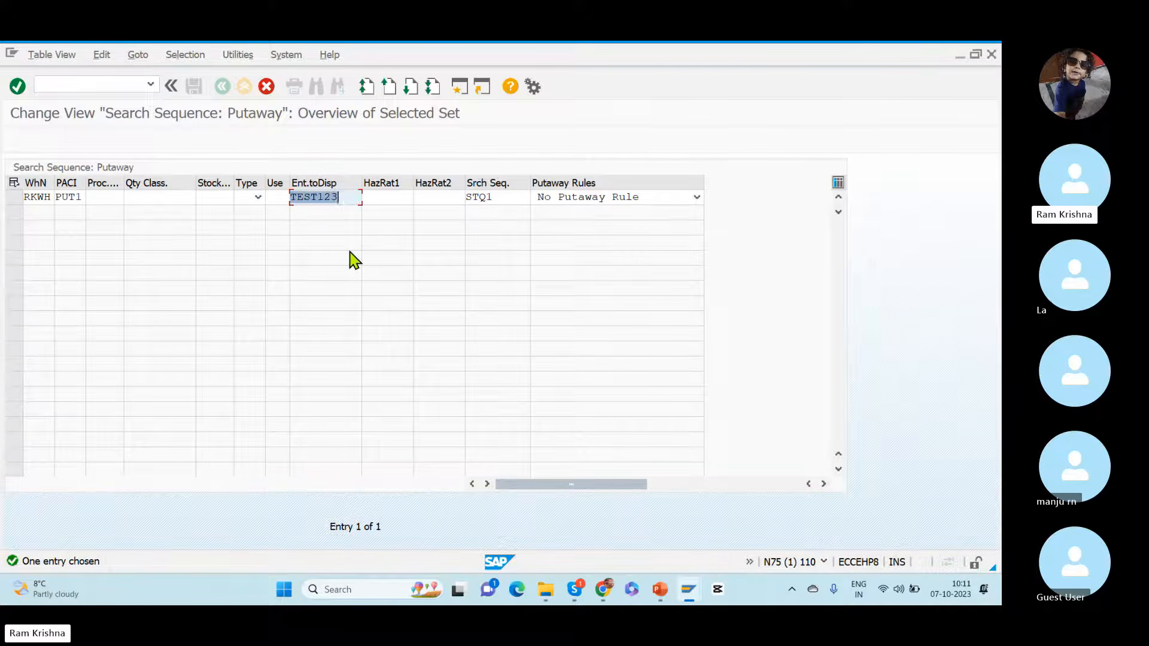
left_click(353, 199)
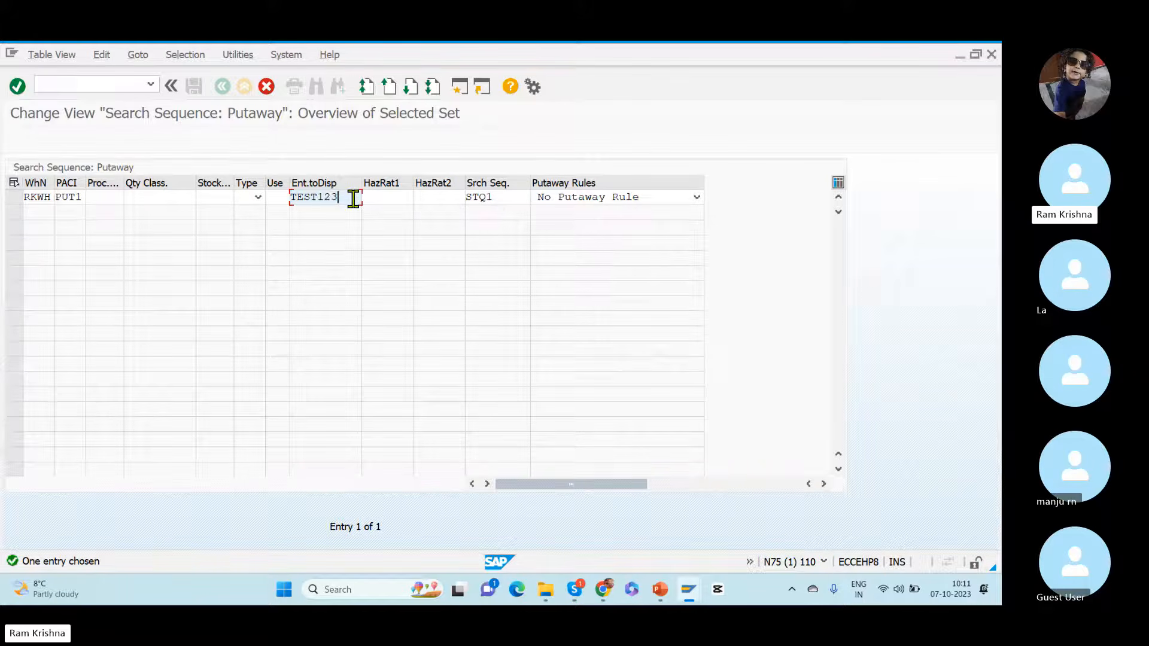
left_click(504, 191)
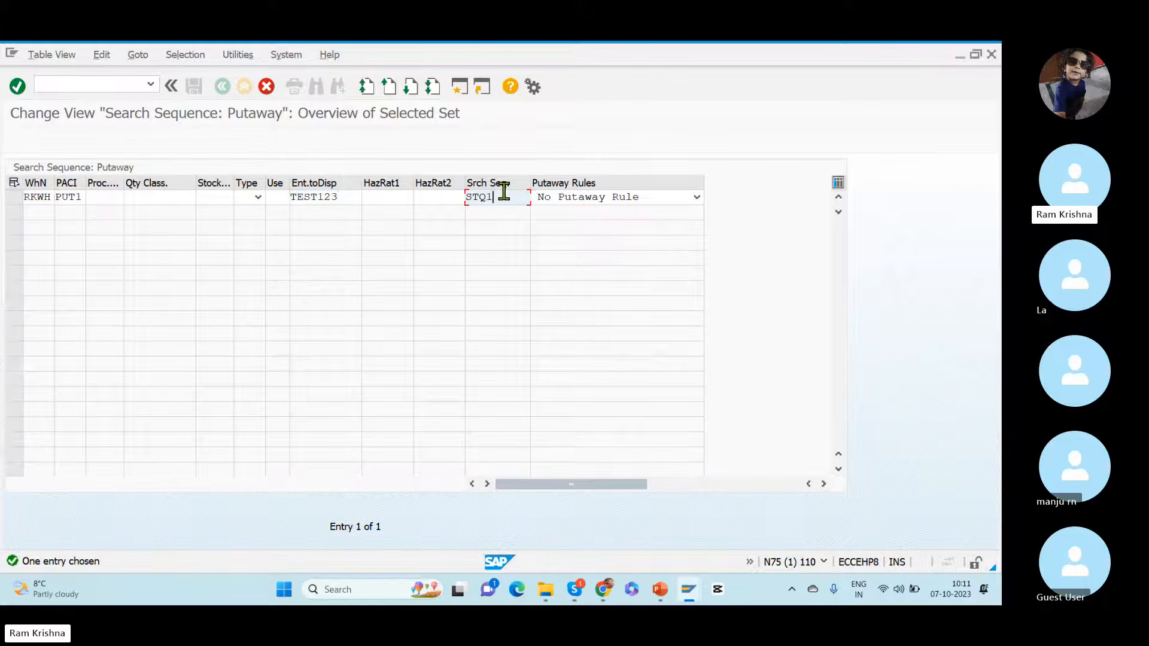
left_click(242, 90)
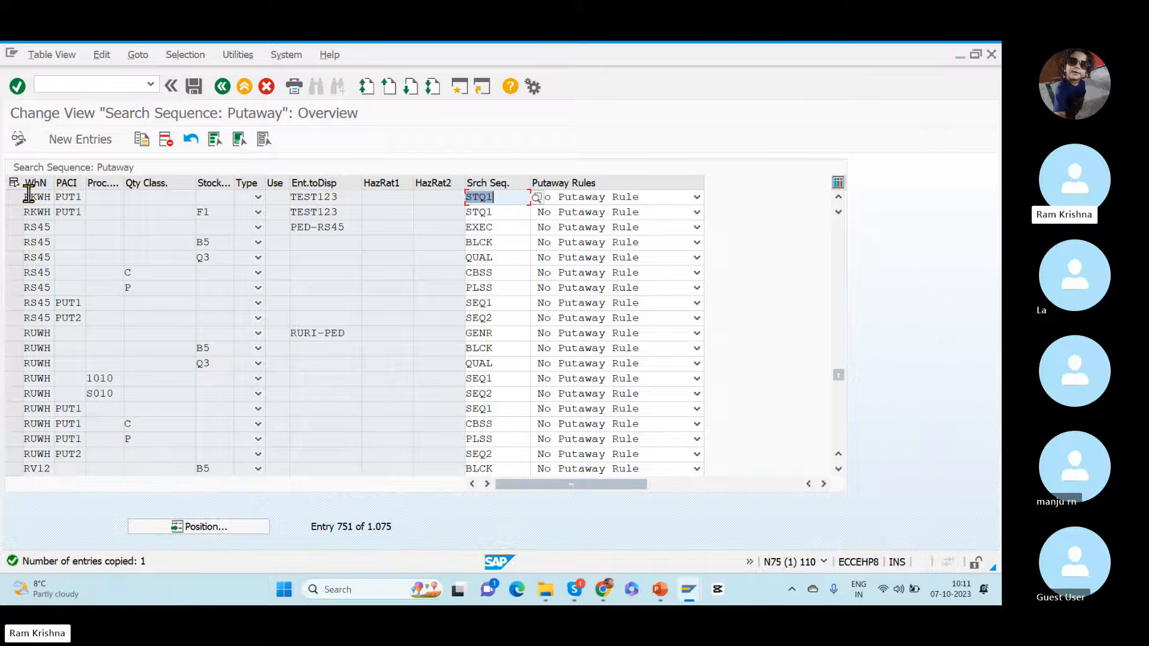
Step: Delete the RKWH PUT1 entry with stock type F1 and save the table to the Dummy_TR customizing request
left_click(18, 215)
left_click(167, 140)
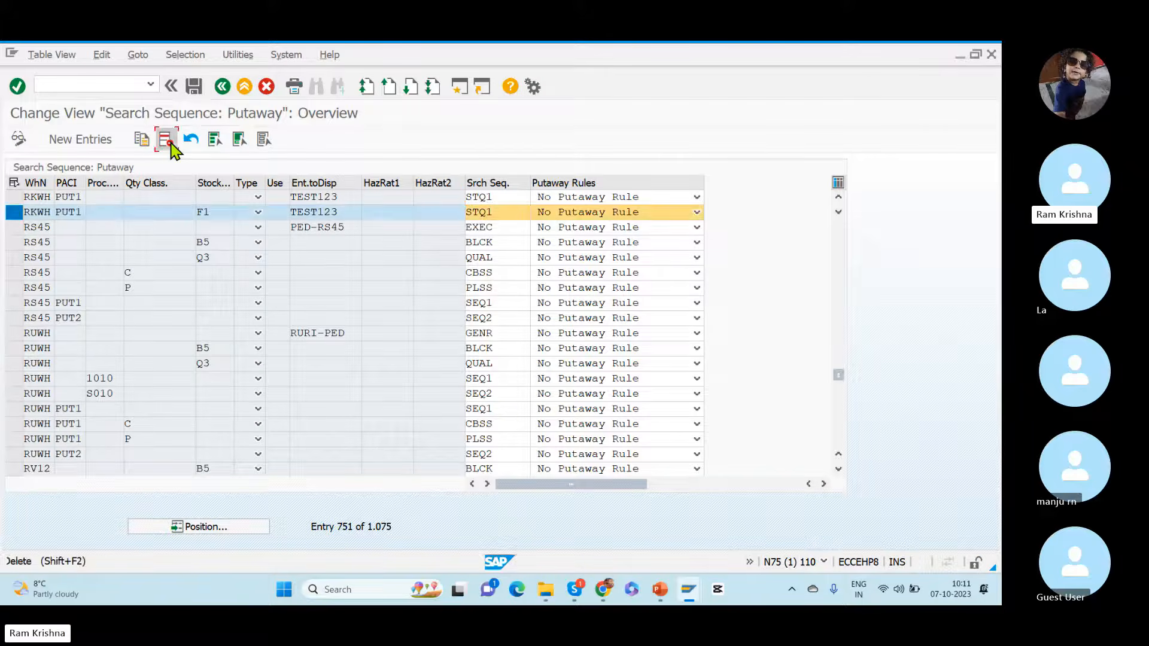
left_click(194, 86)
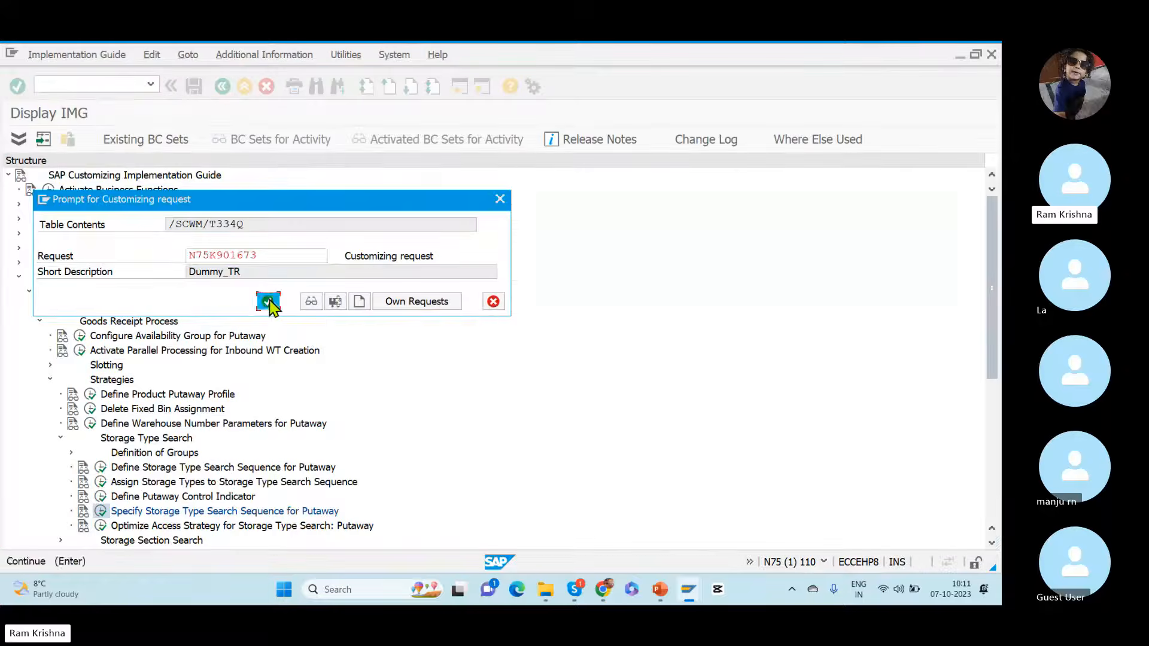
left_click(267, 301)
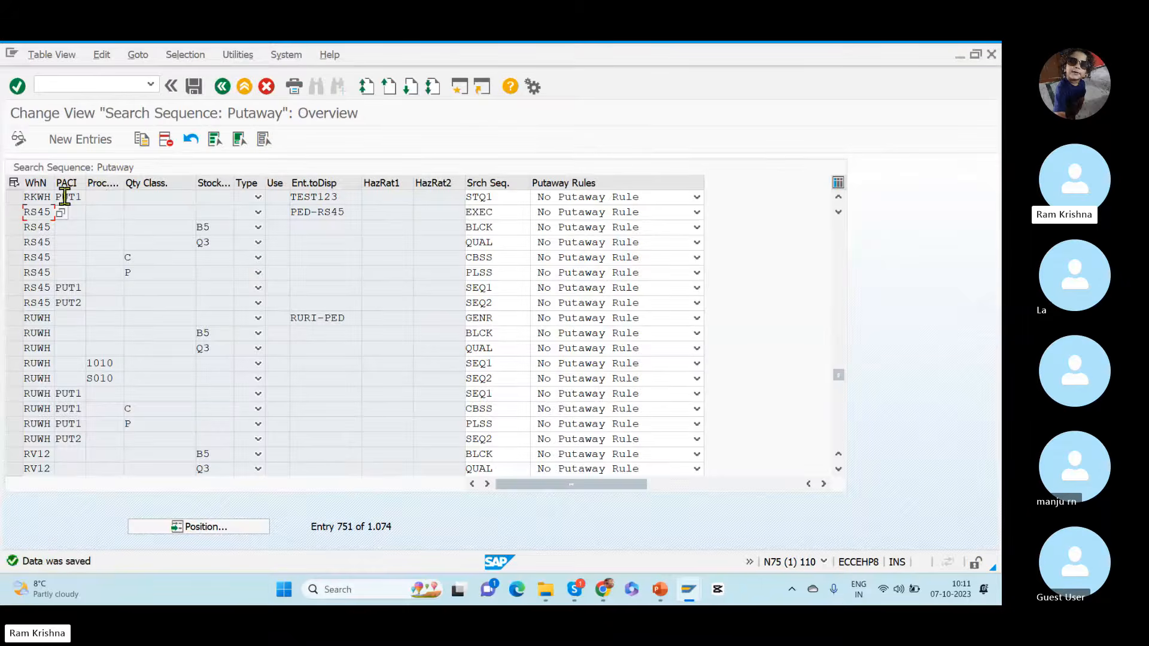
left_click_drag(61, 196, 103, 195)
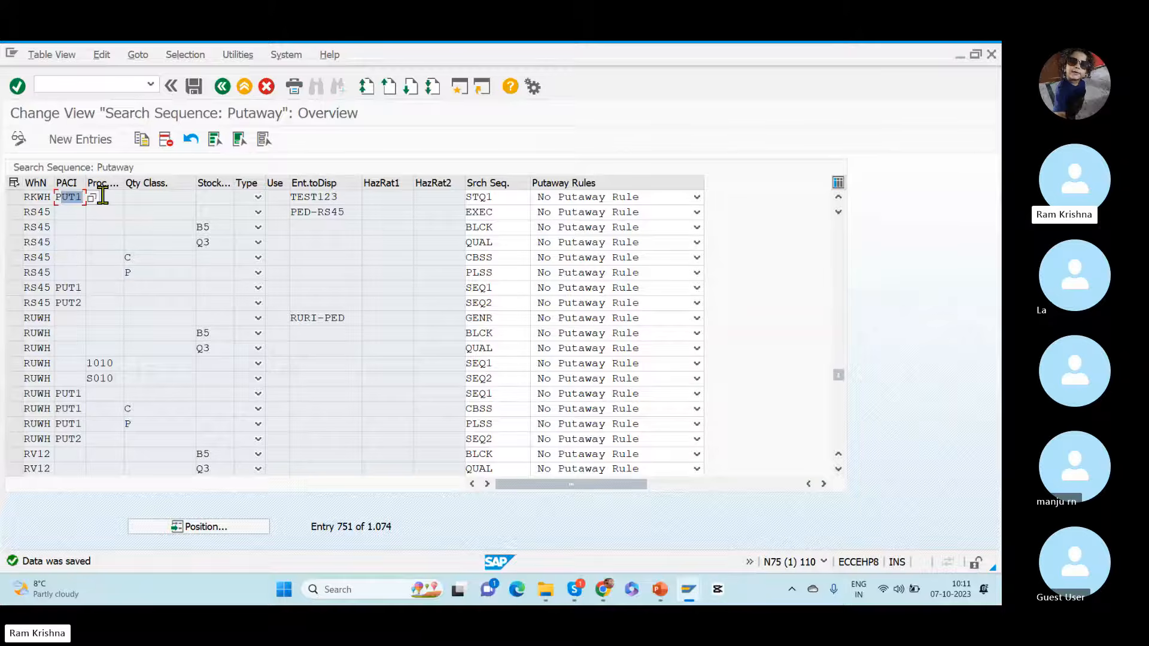
left_click(334, 197)
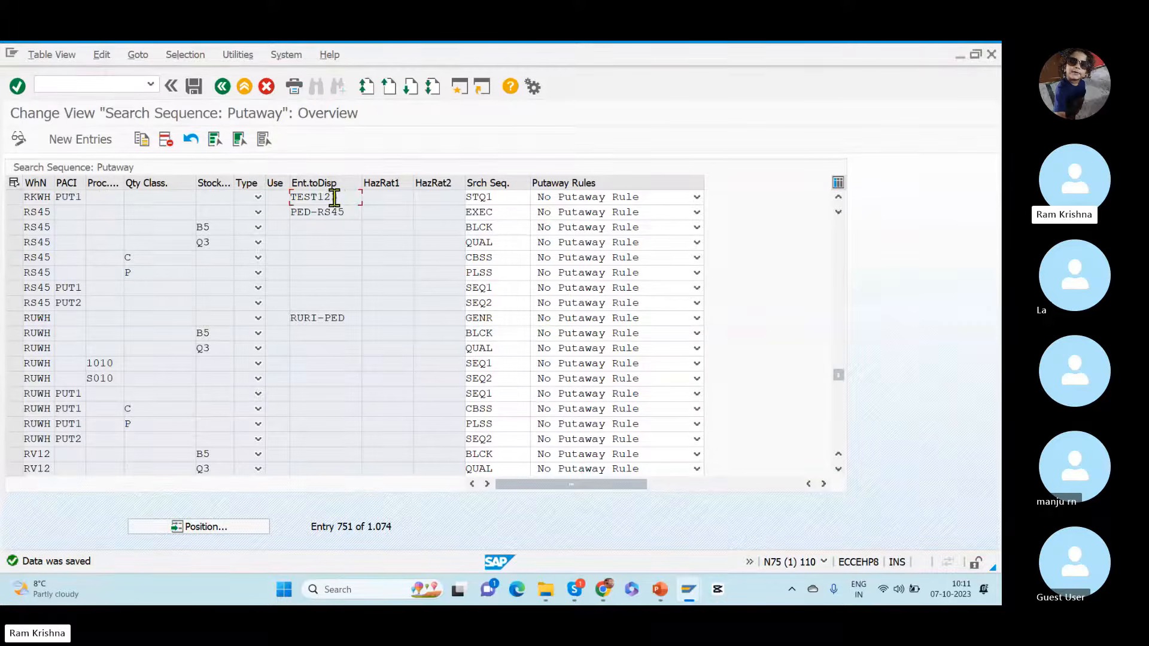
Step: Review the RKWH entry's party entitled to dispose and search sequence, and open Optimize Access Strategy for Storage Type Search: Putaway
left_click_drag(333, 197, 284, 193)
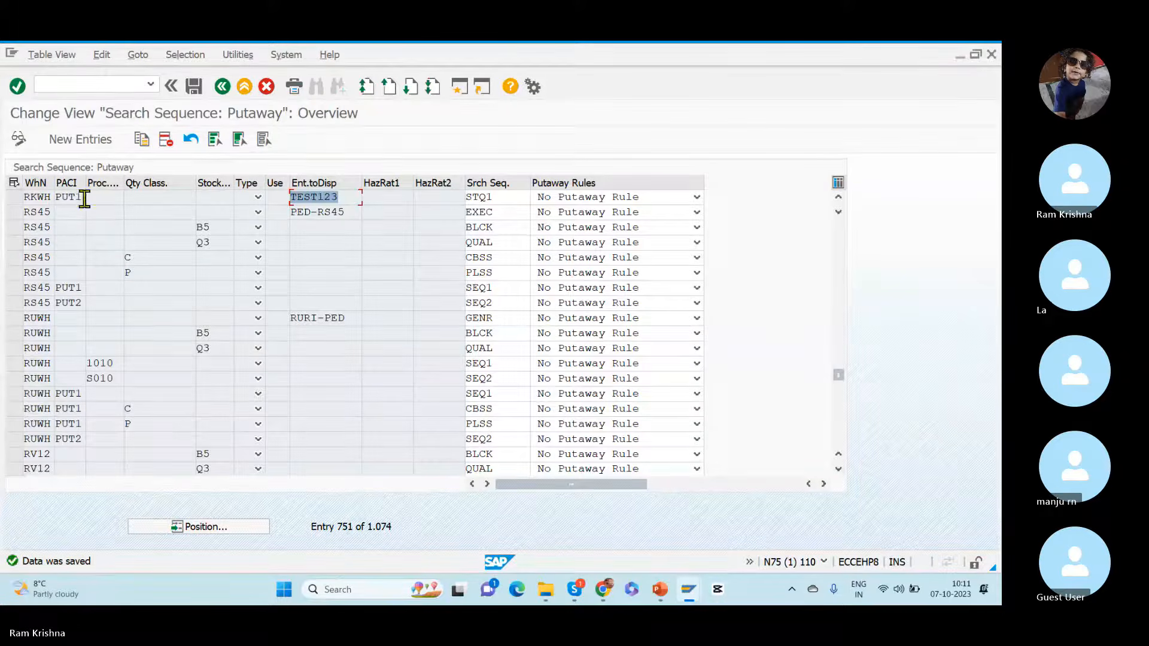
left_click_drag(502, 197, 440, 199)
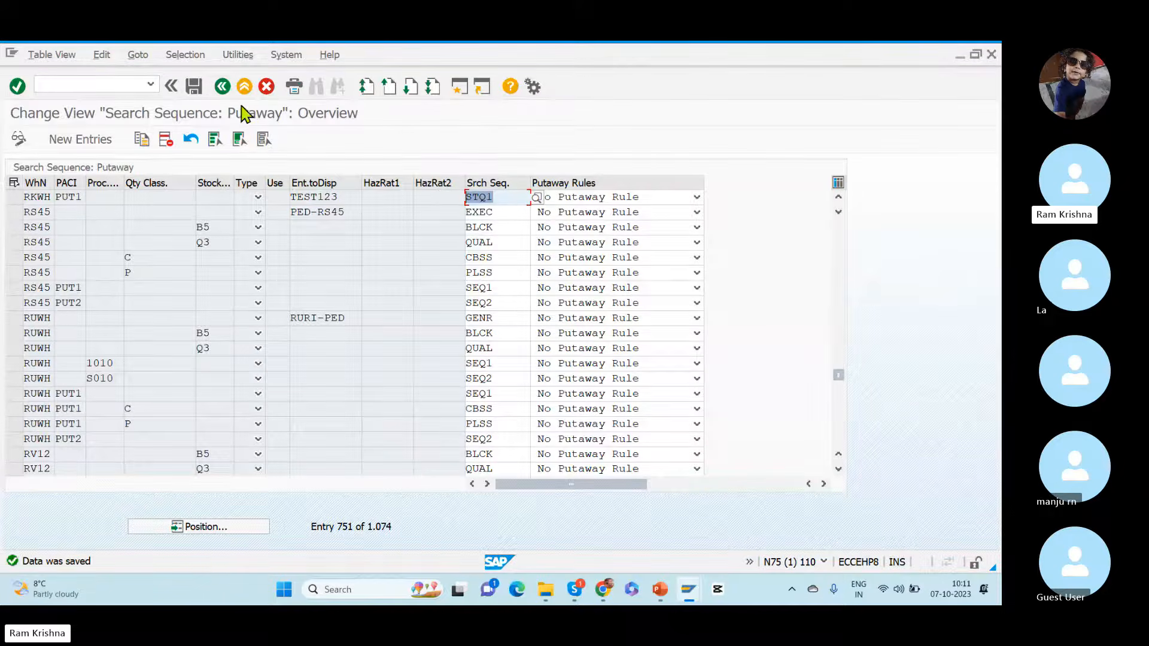
left_click(222, 86)
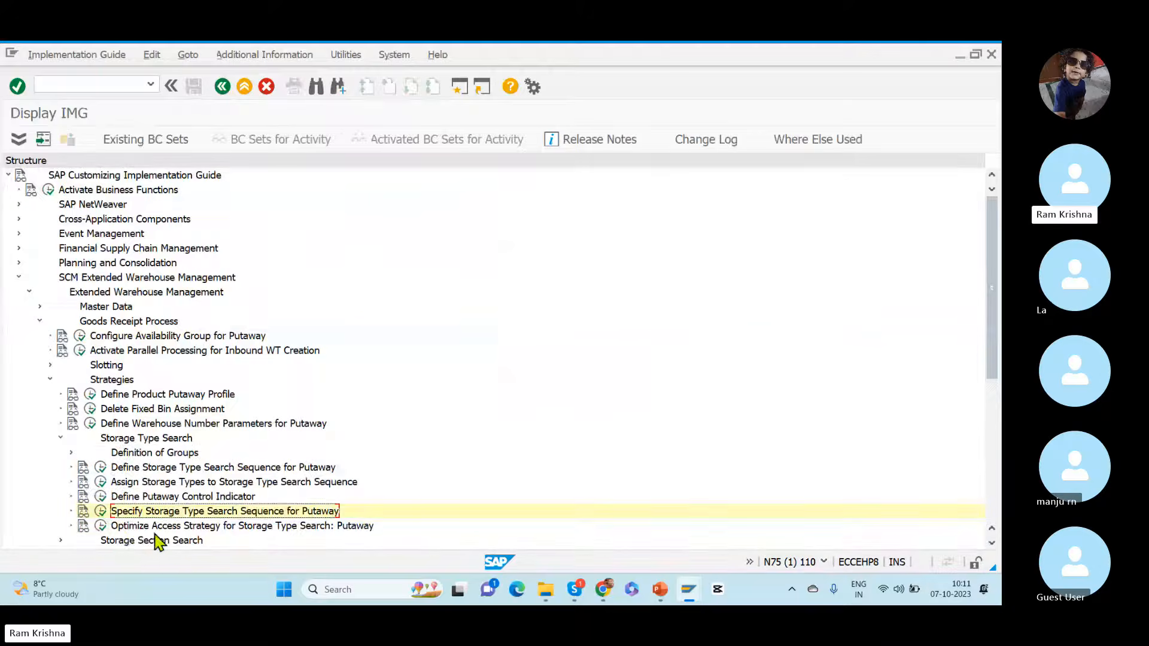
left_click(100, 526)
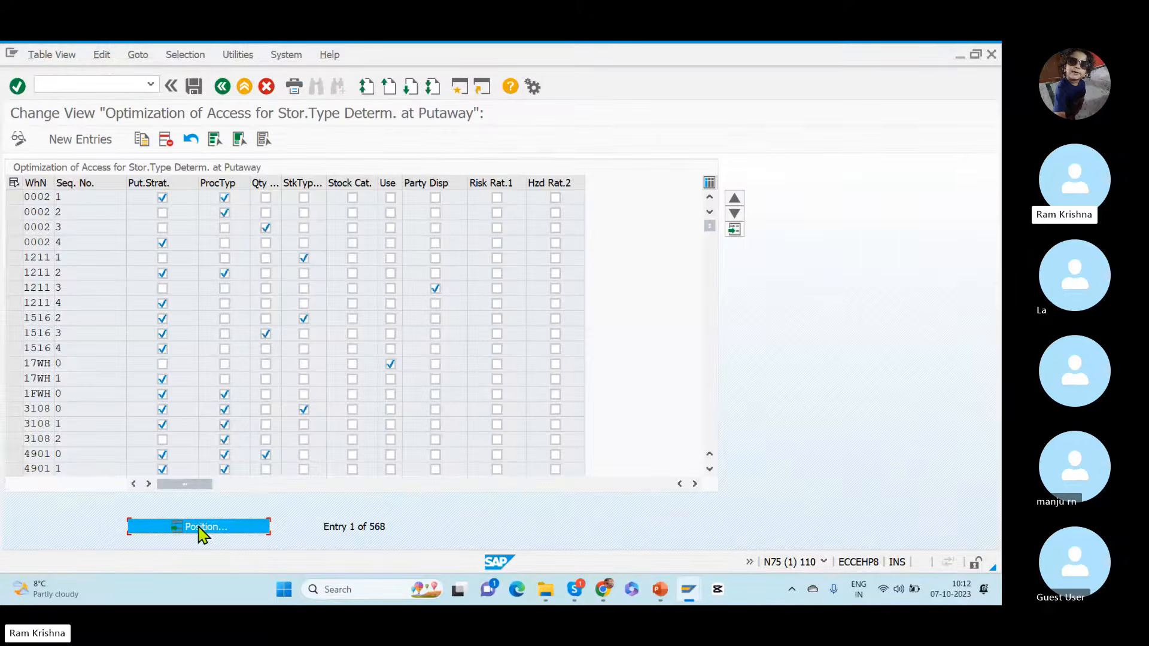
Step: Position the access optimization table at warehouse number RKWH and widen the Party Disp column
left_click(202, 527)
type("RKWH")
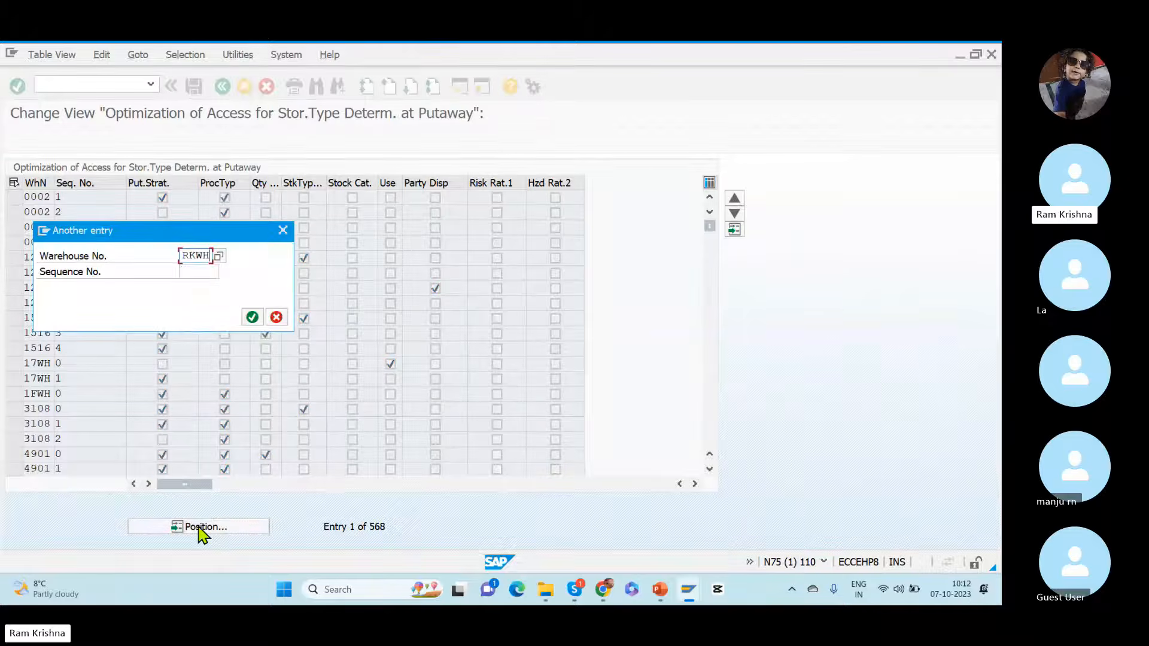
key("Return")
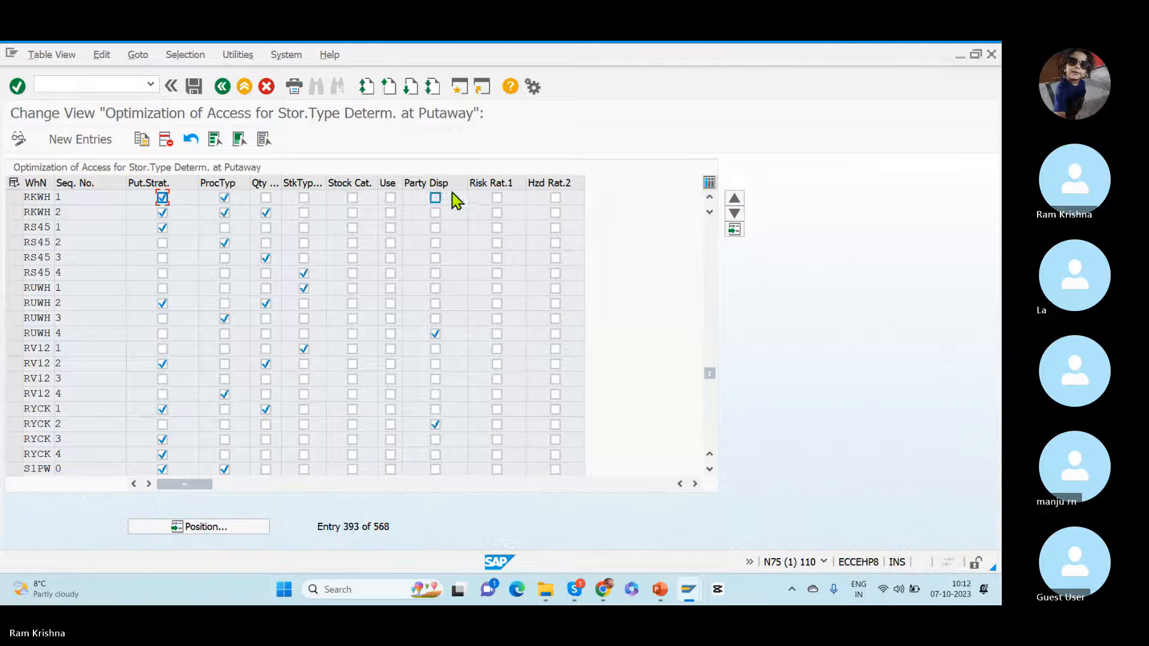
left_click_drag(468, 186, 523, 187)
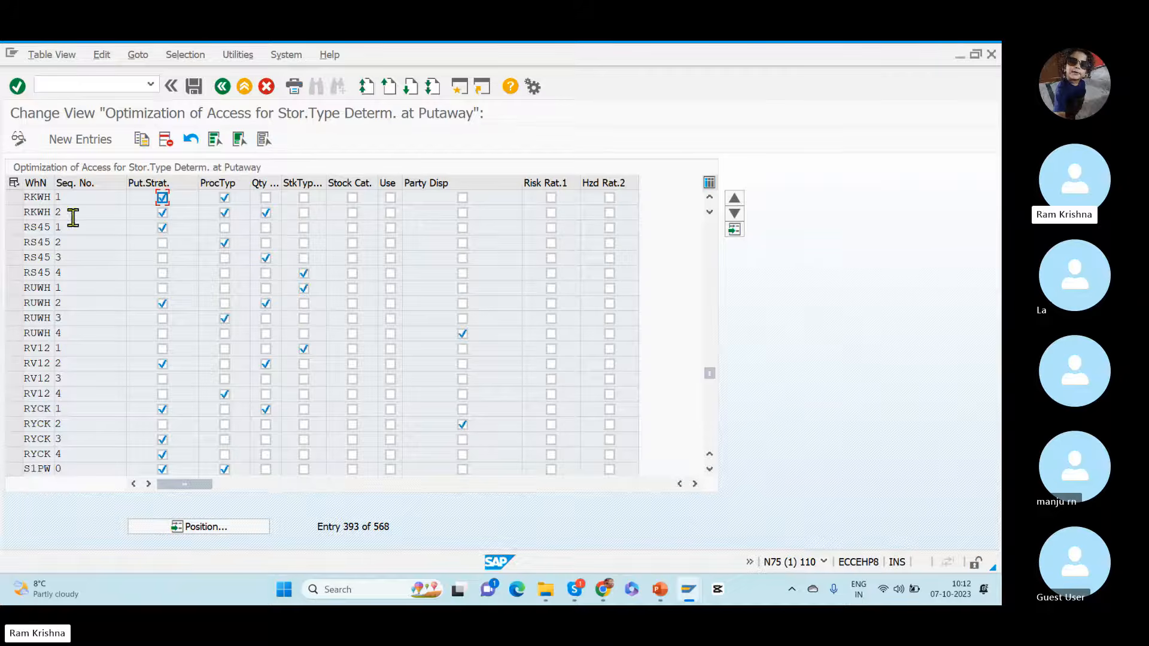
Step: Delete the RKWH access entry with sequence number 2 and save the table to the Dummy_TR customizing request
left_click(14, 215)
left_click(165, 141)
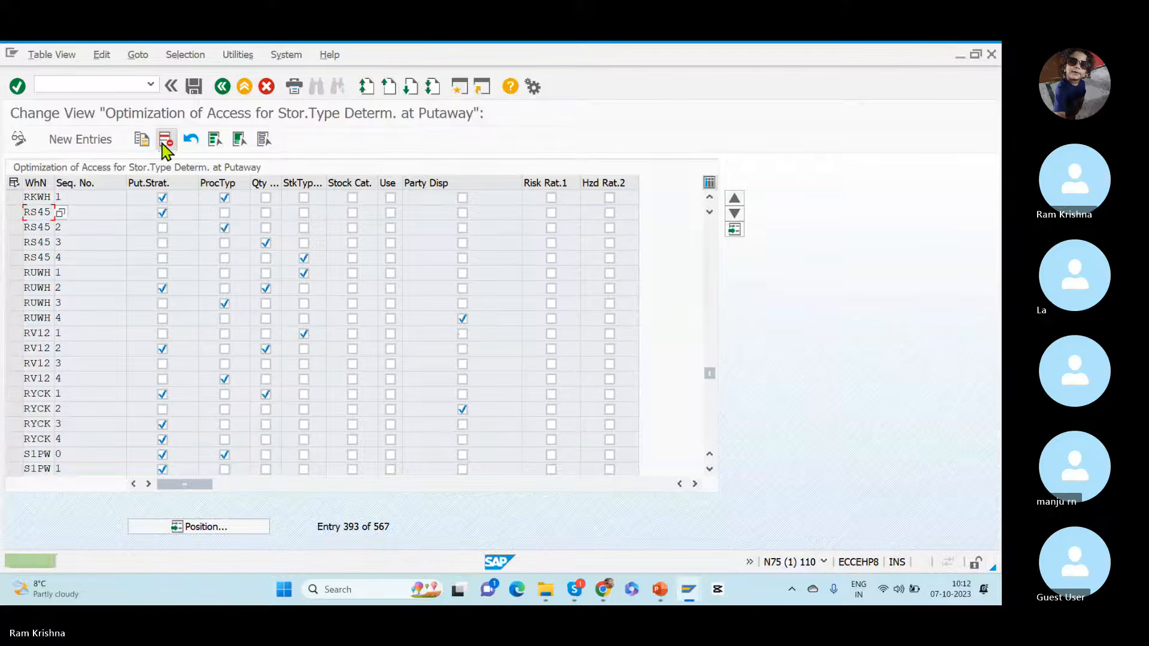
left_click(88, 200)
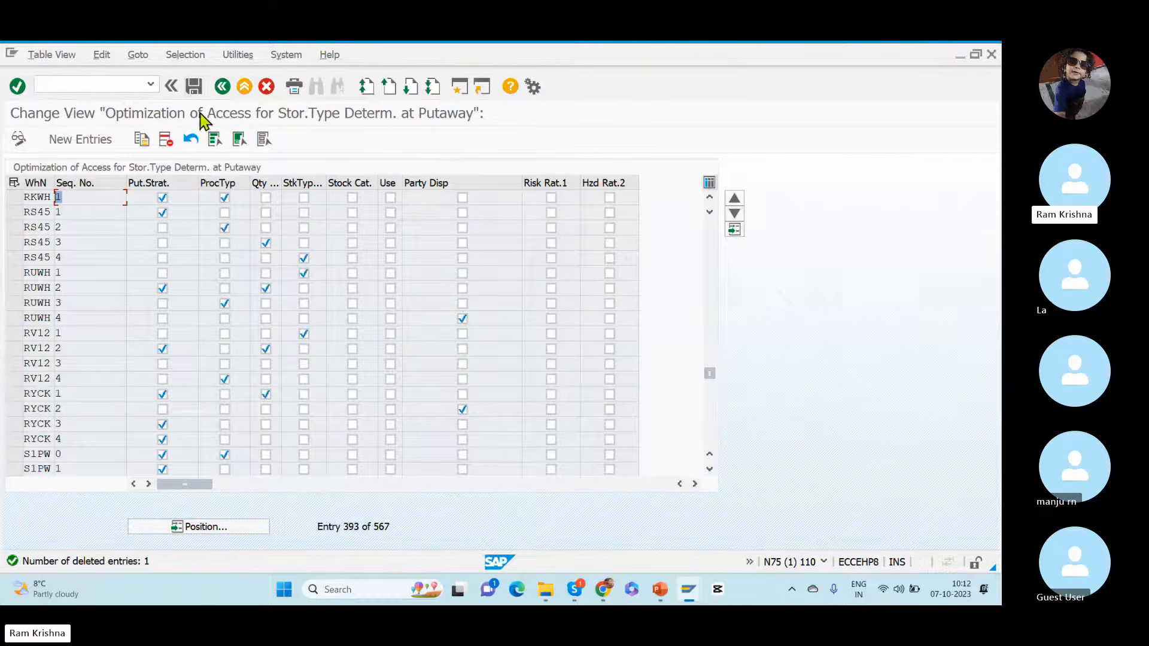
left_click(194, 86)
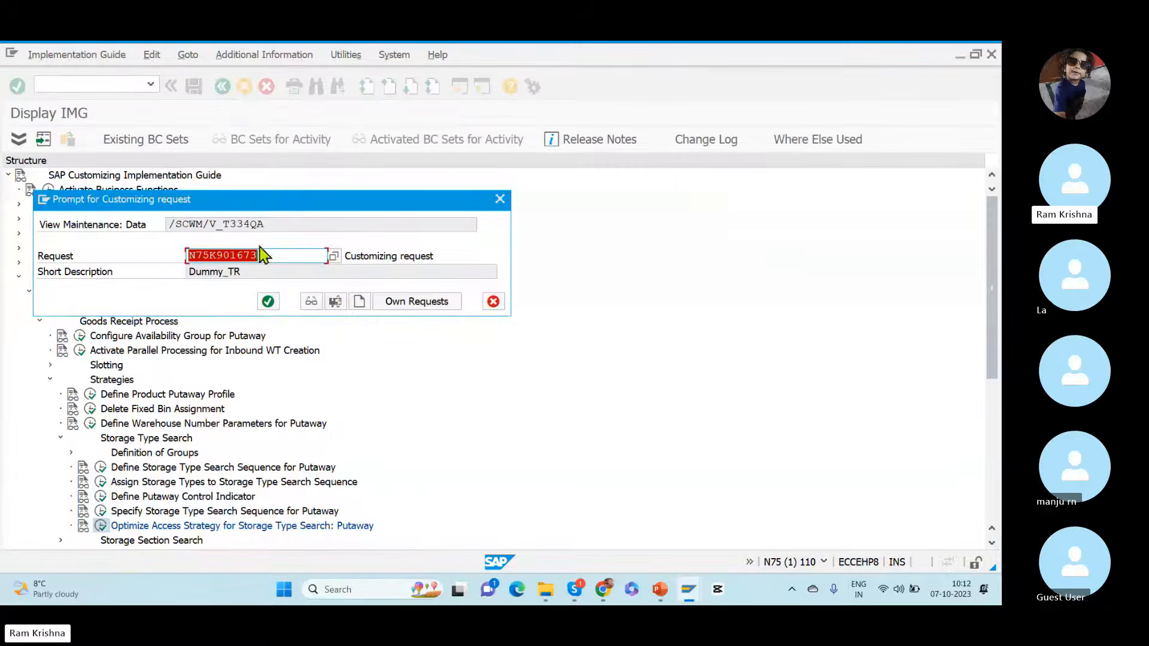
left_click(267, 301)
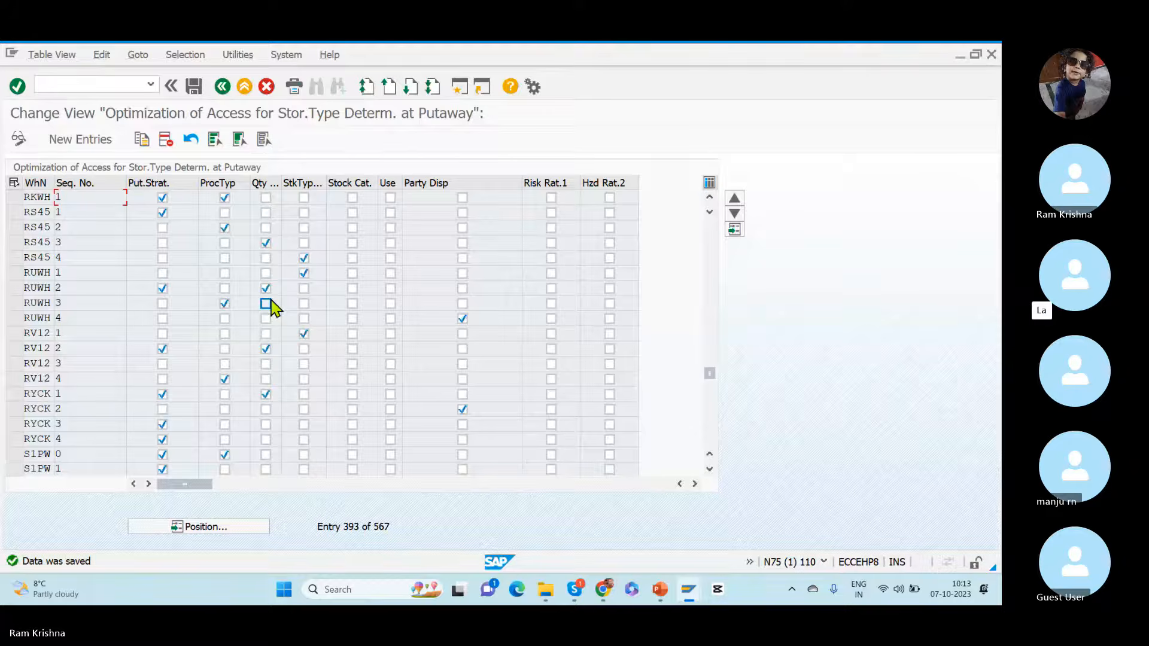
Step: Exclude the process type from RKWH access sequence 1, leaving only the putaway strategy flagged, and save
left_click(15, 200)
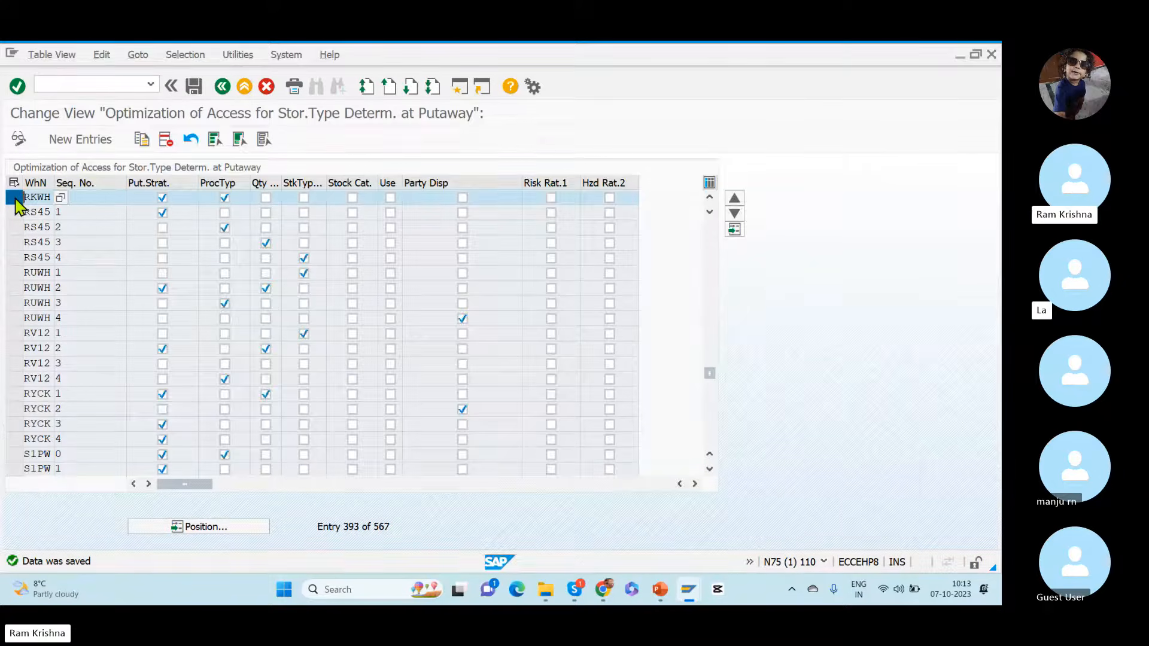
key("alt+Tab")
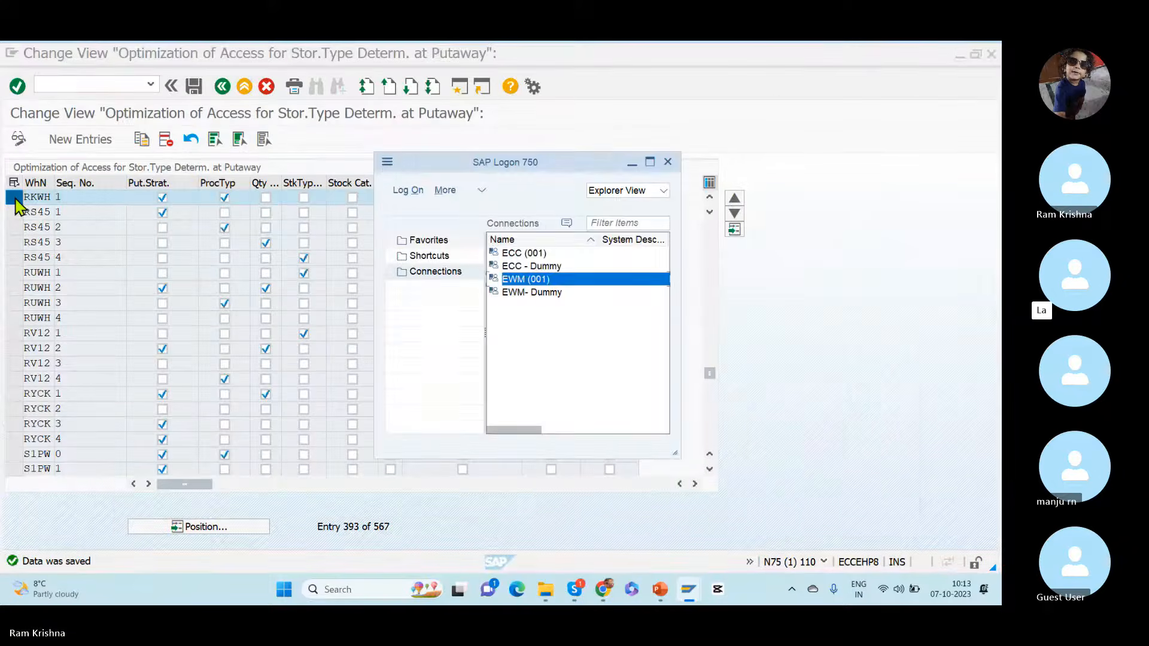
key("alt+Tab")
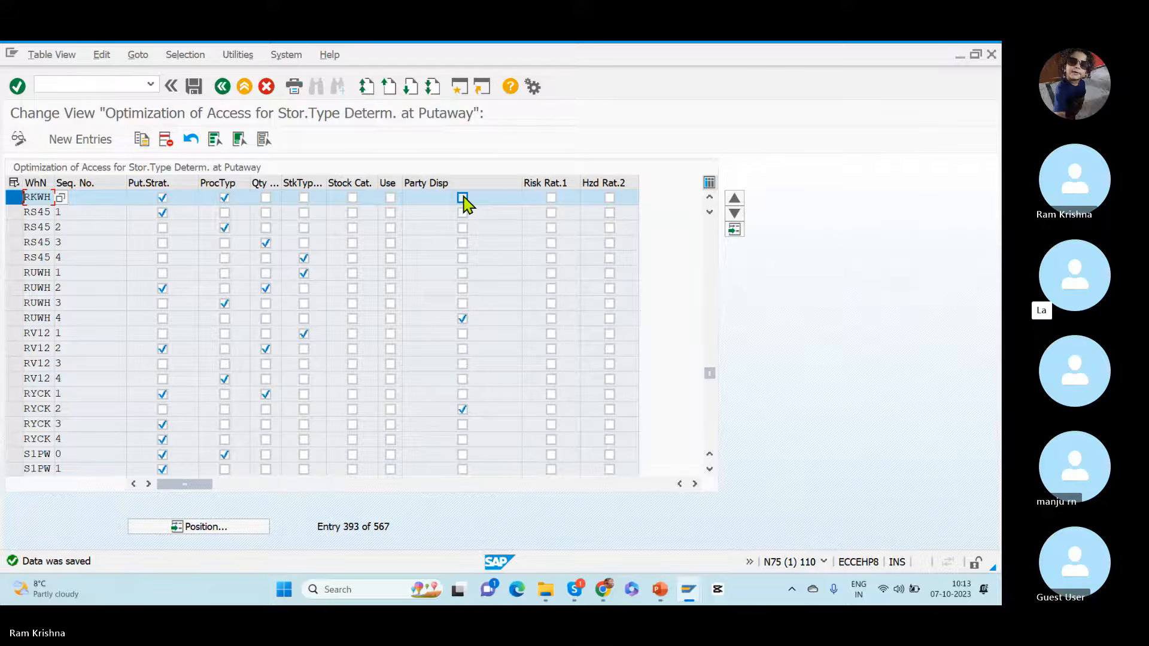
left_click(83, 212)
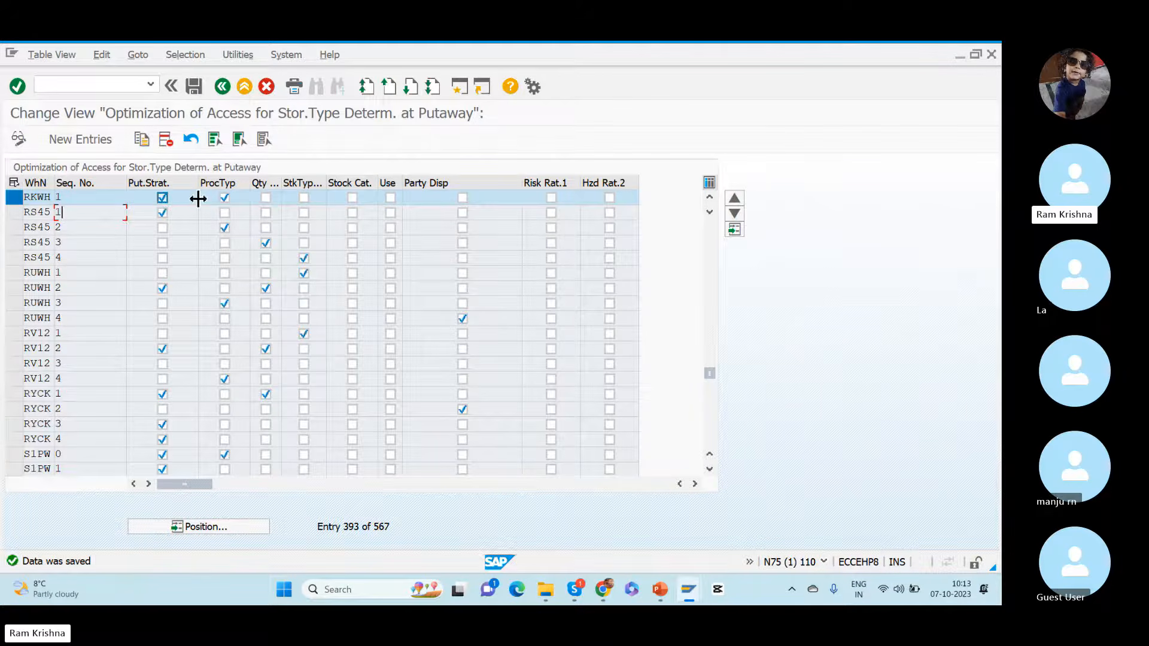
left_click(225, 198)
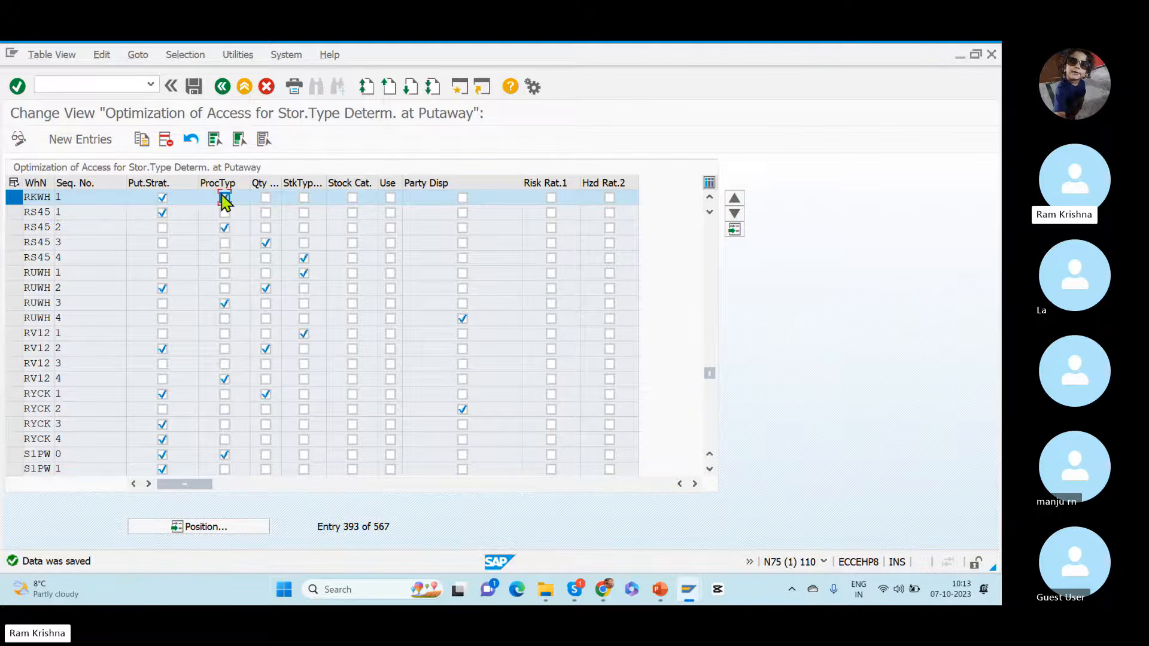
left_click(193, 86)
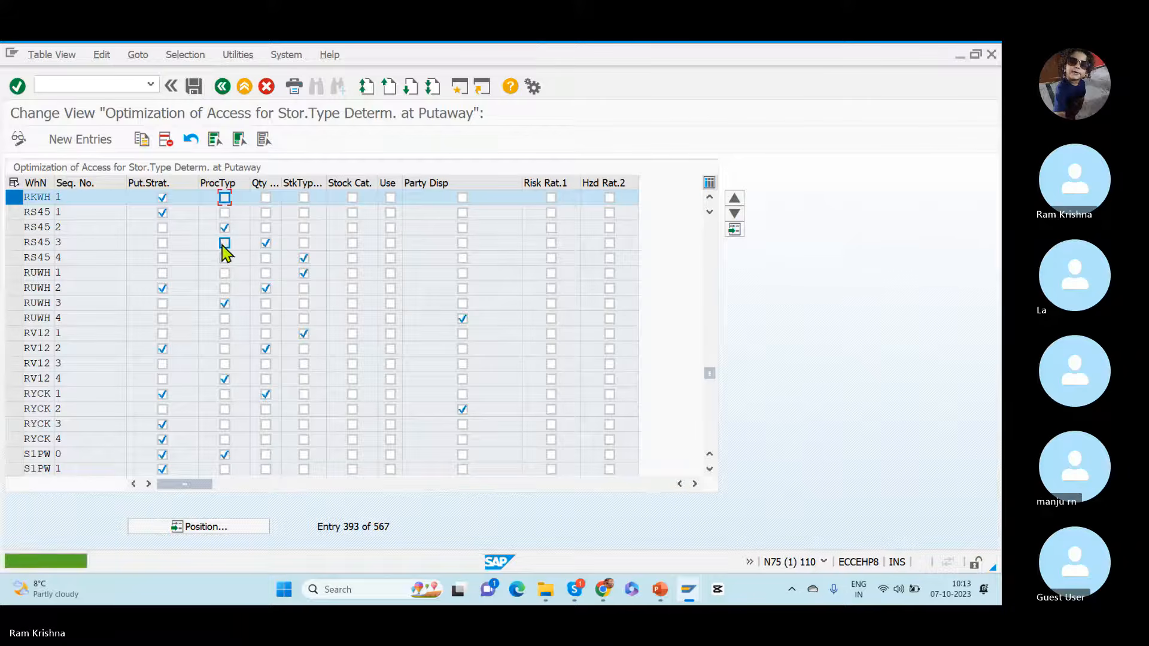
Step: Copy RKWH access sequence 1 as sequence number 2 with Party Disp also flagged, and select both RKWH entries
left_click(142, 139)
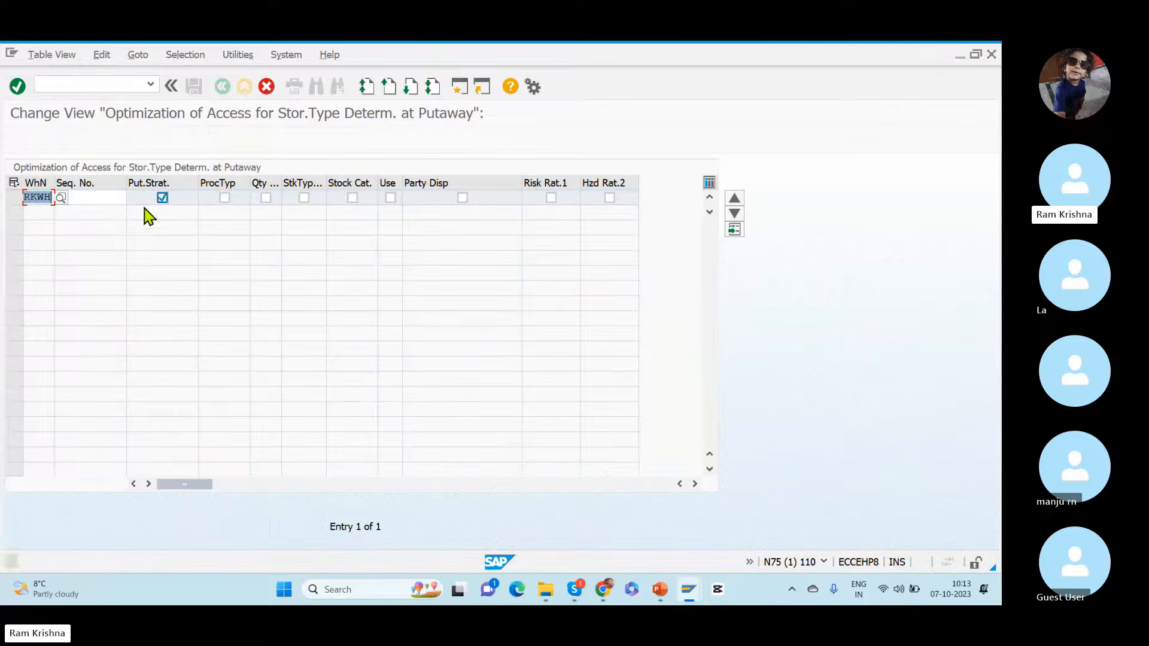
left_click(99, 198)
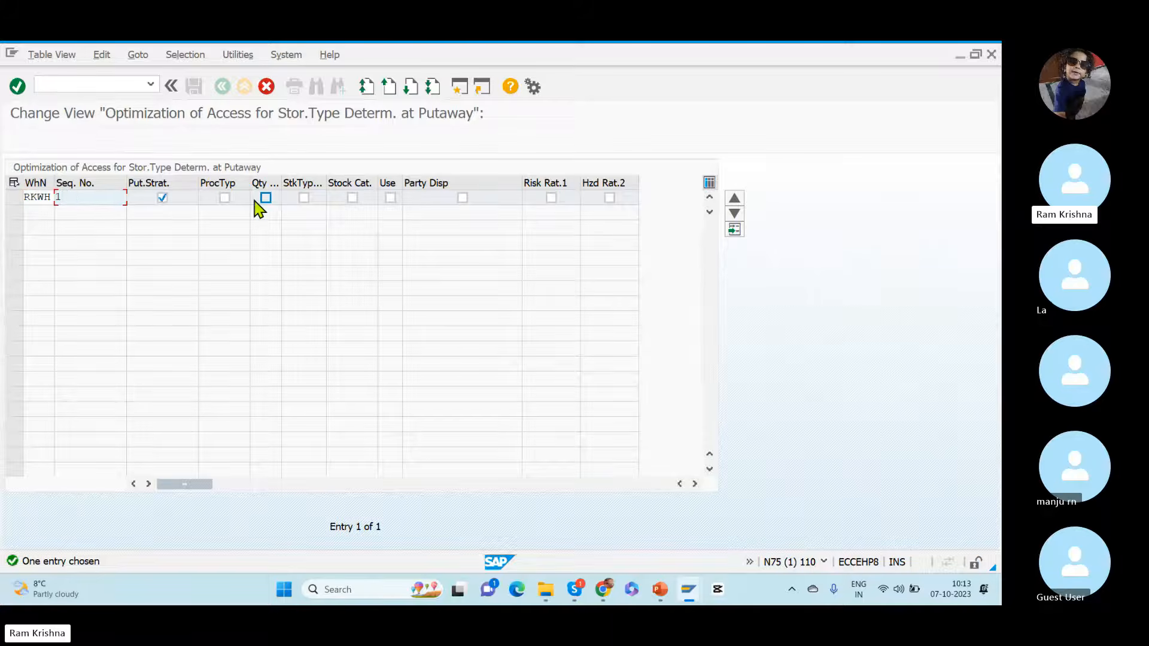
left_click(462, 200)
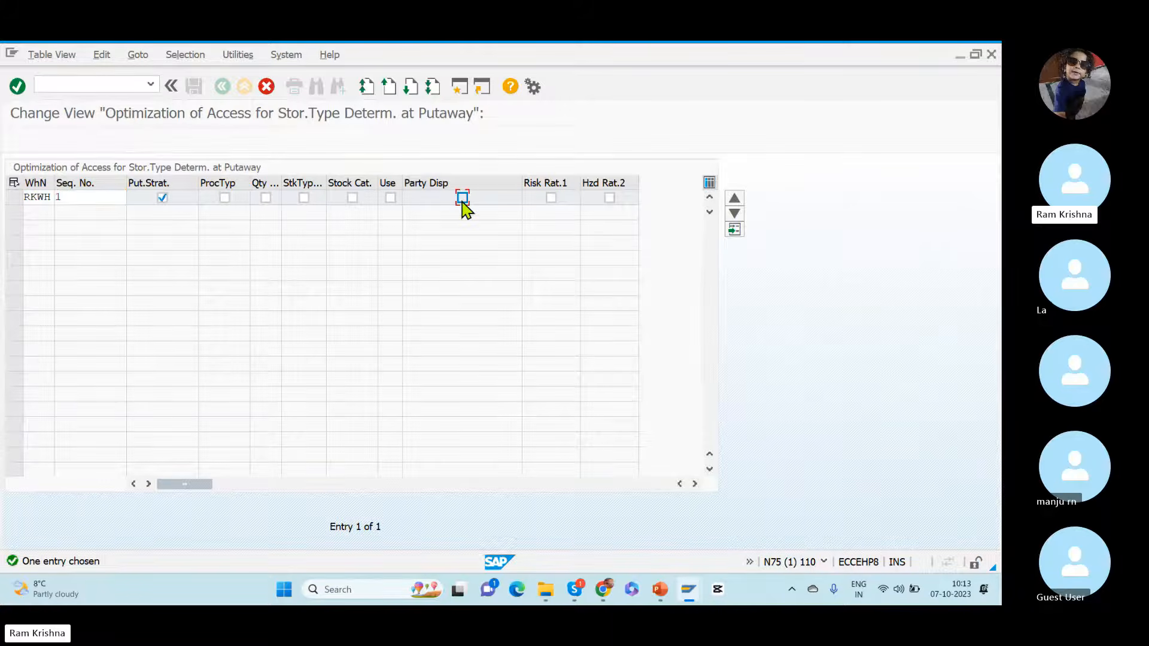
key("Return")
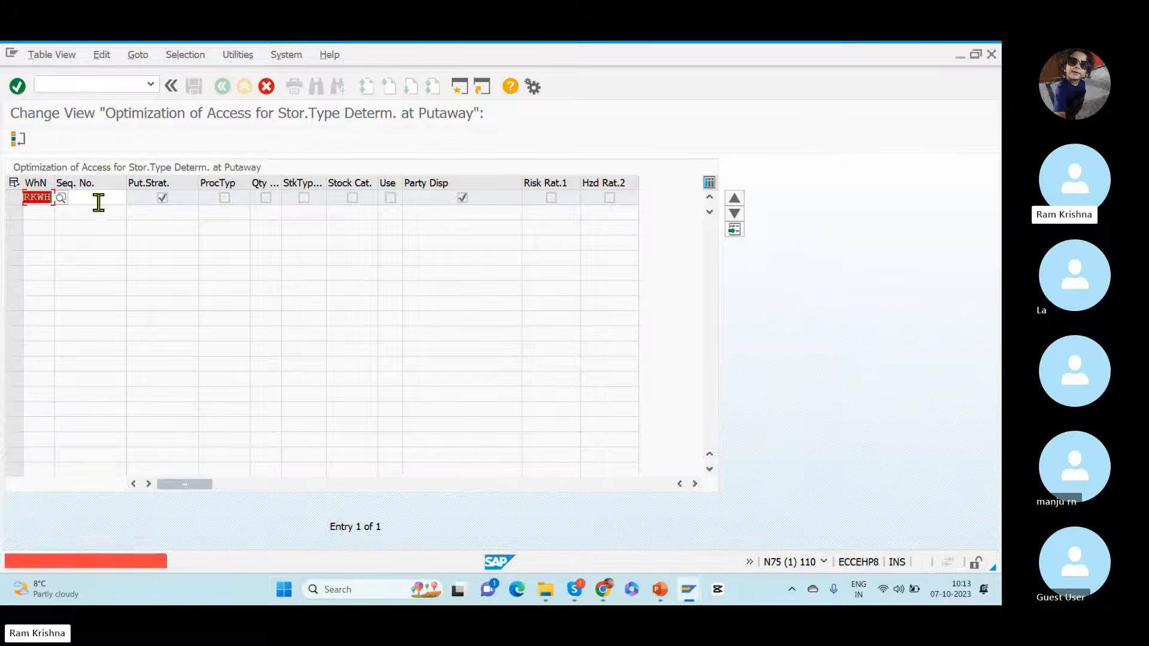
key("BackSpace")
type("2")
key("Return")
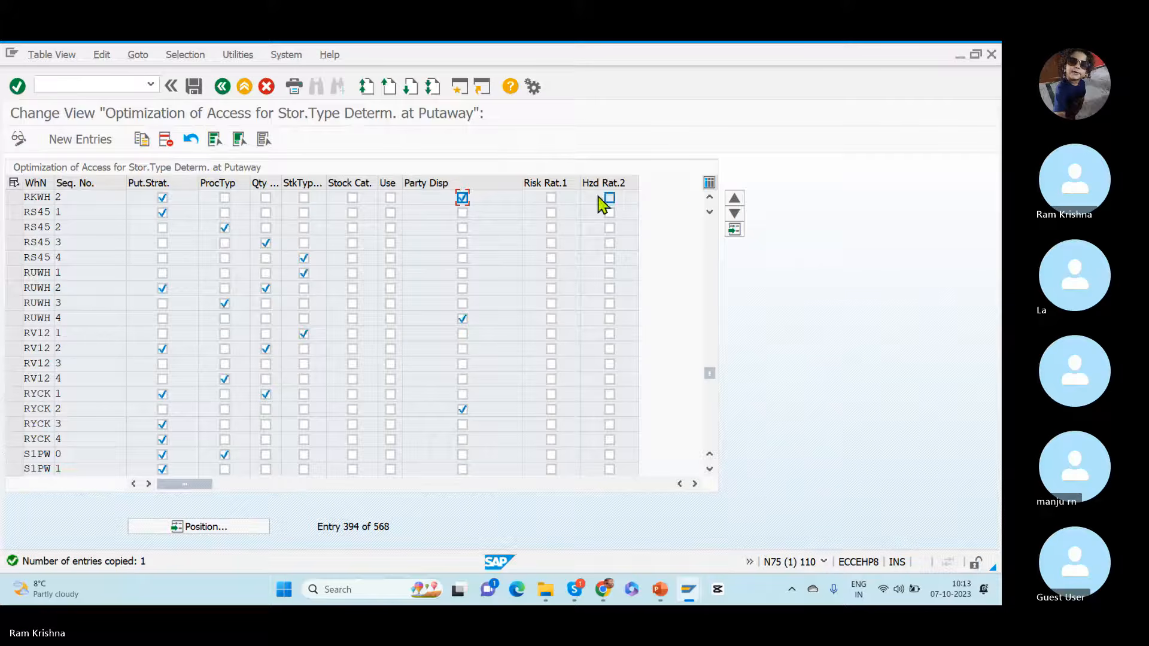
left_click(709, 198)
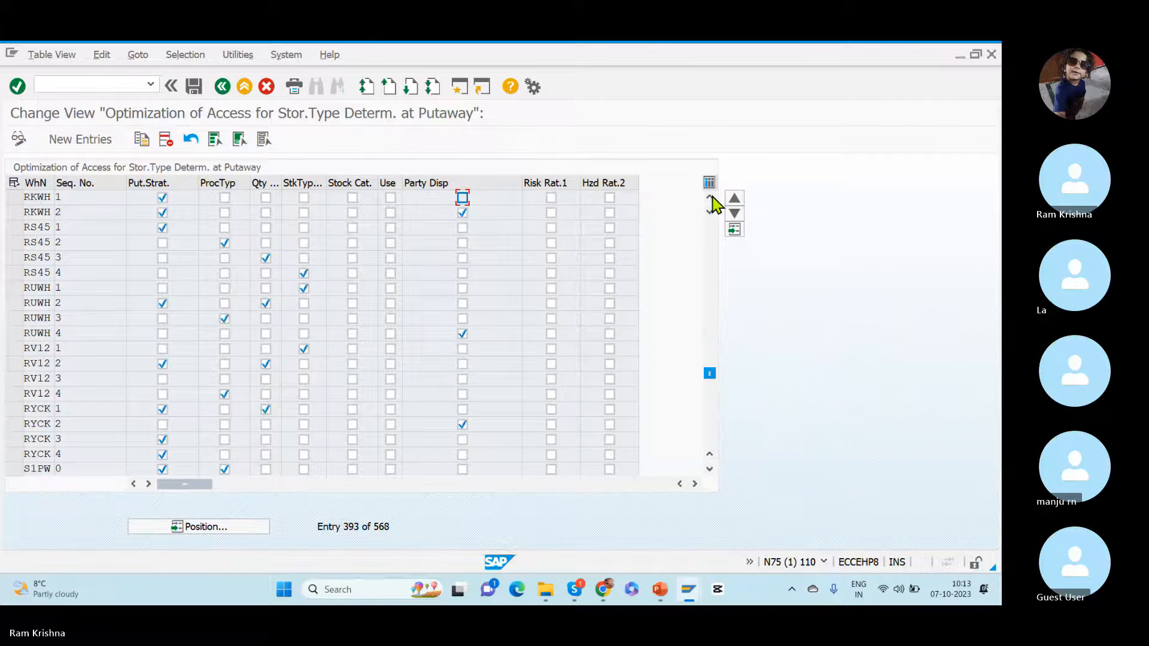
left_click(13, 212)
left_click(13, 197)
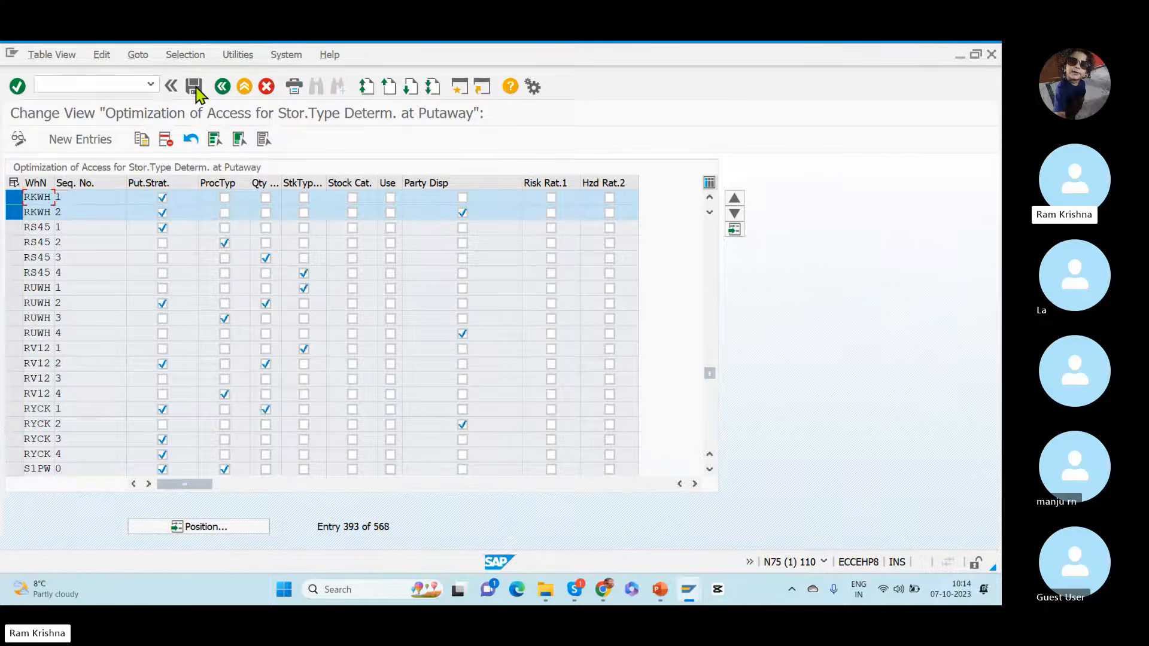
Step: Reopen Specify Storage Type Search Sequence for Putaway at warehouse RKWH and examine its party entitled to dispose and search sequence
left_click(222, 86)
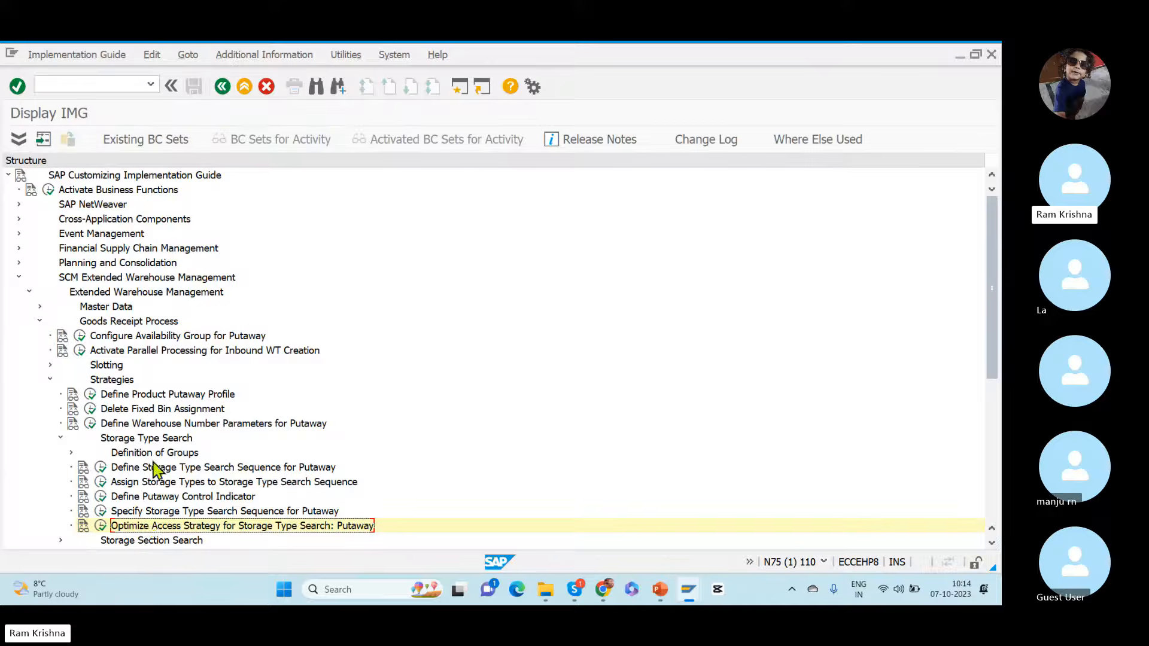
left_click(100, 511)
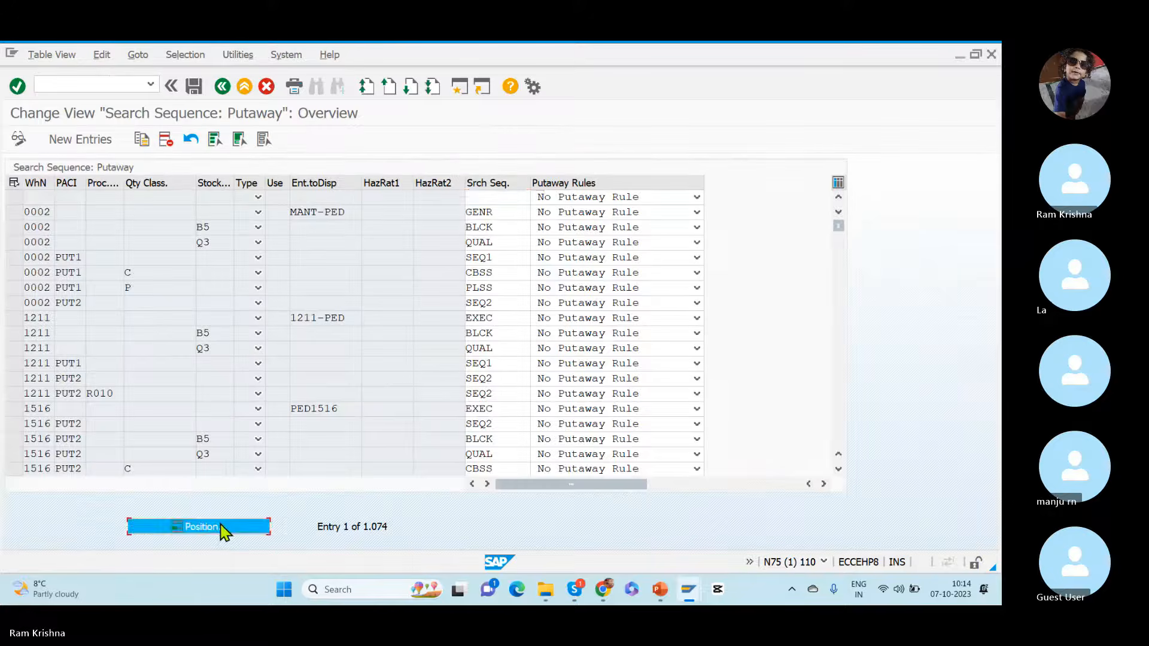
left_click(220, 529)
type("r")
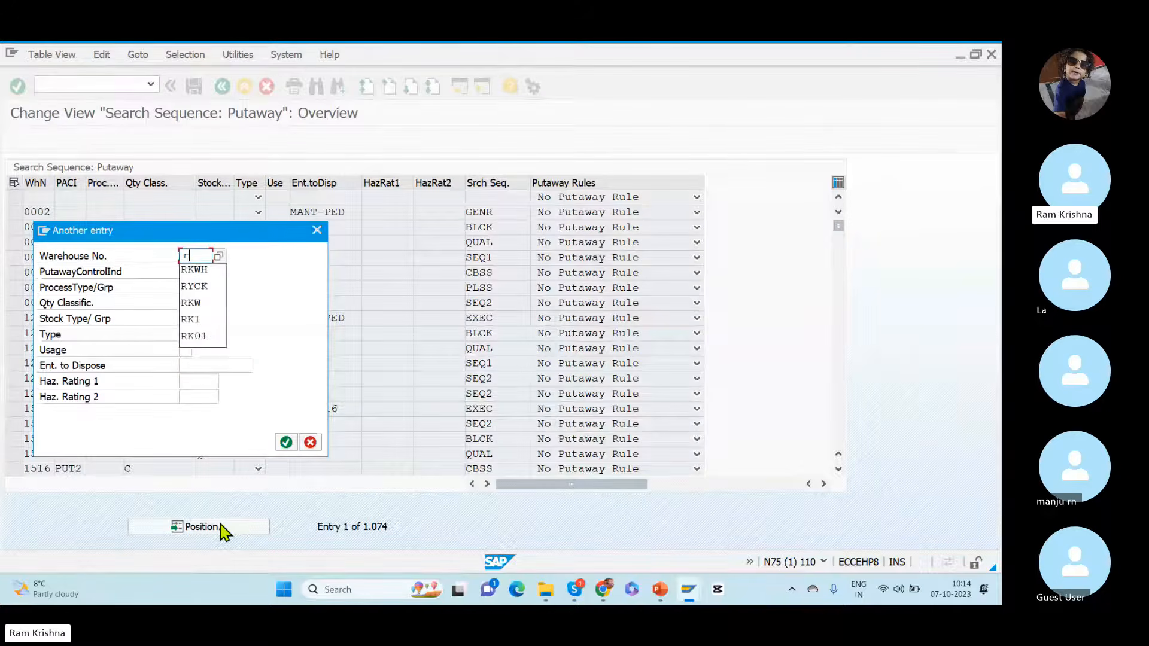
type("kwh")
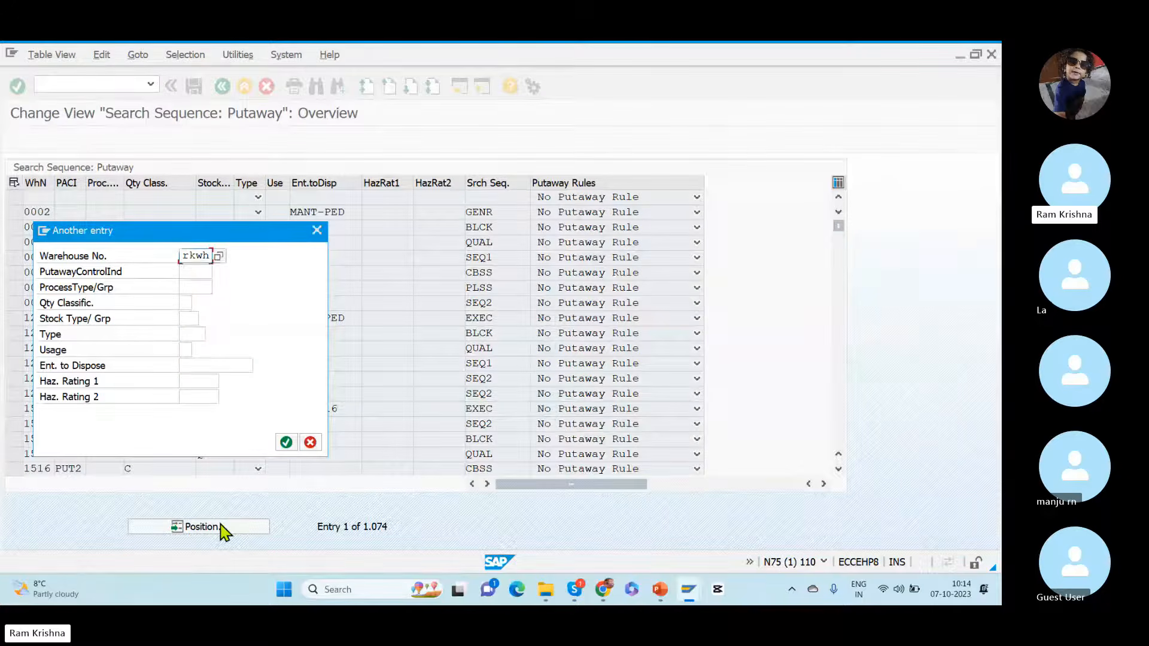
key("Return")
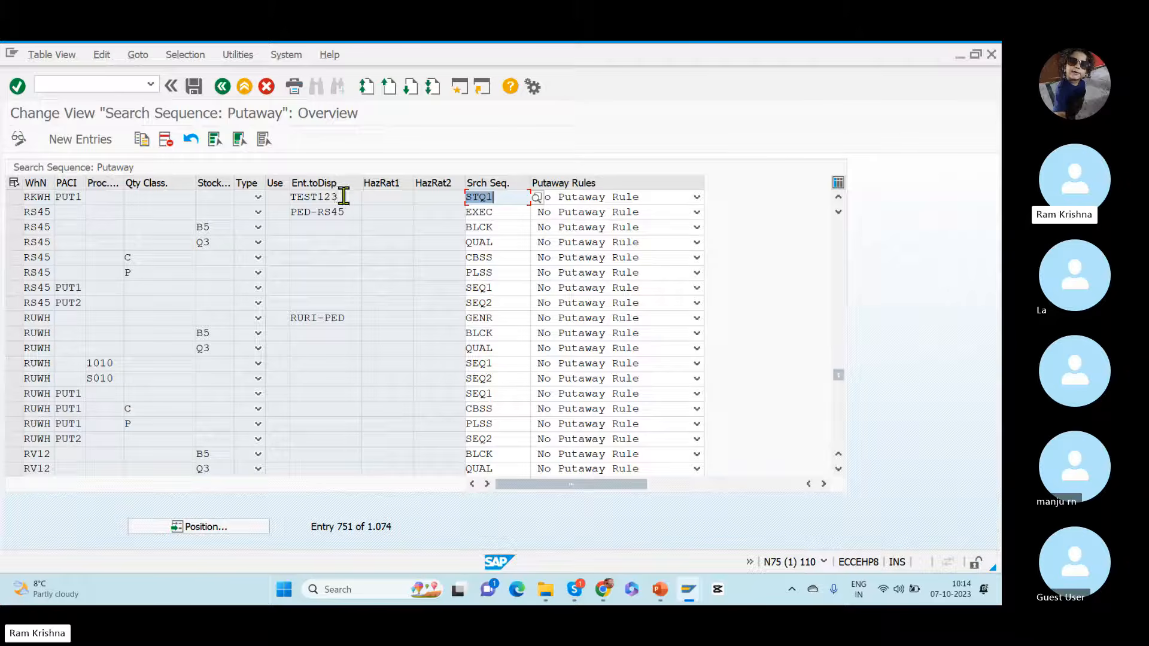
left_click_drag(344, 195, 253, 200)
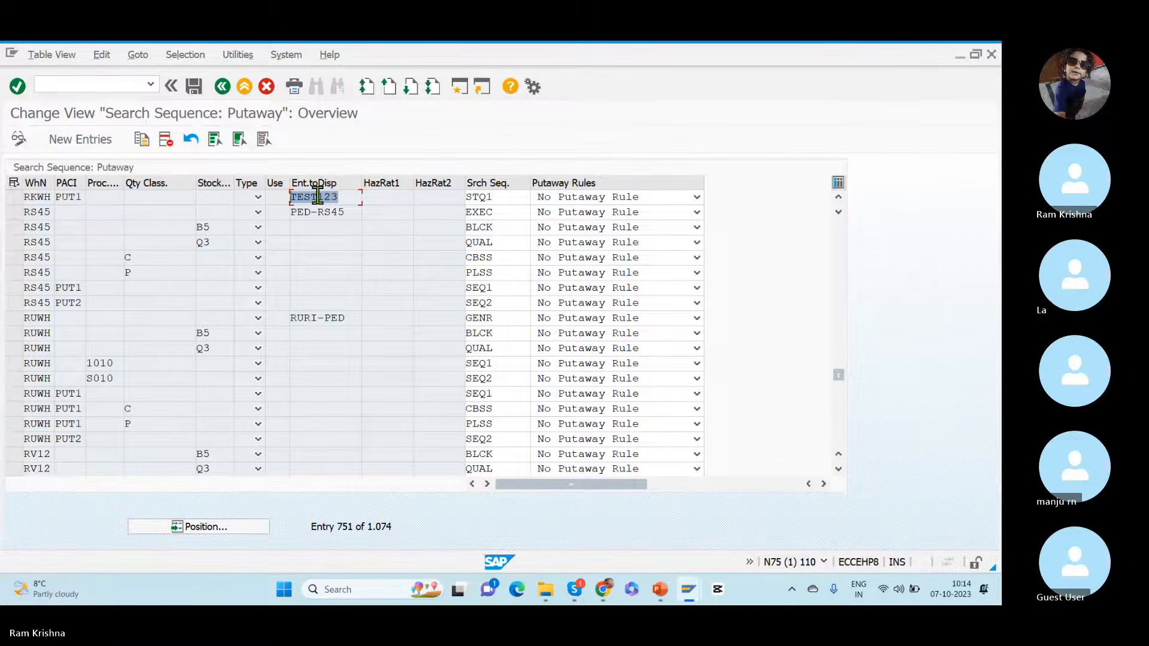
left_click(503, 199)
left_click_drag(504, 199, 452, 201)
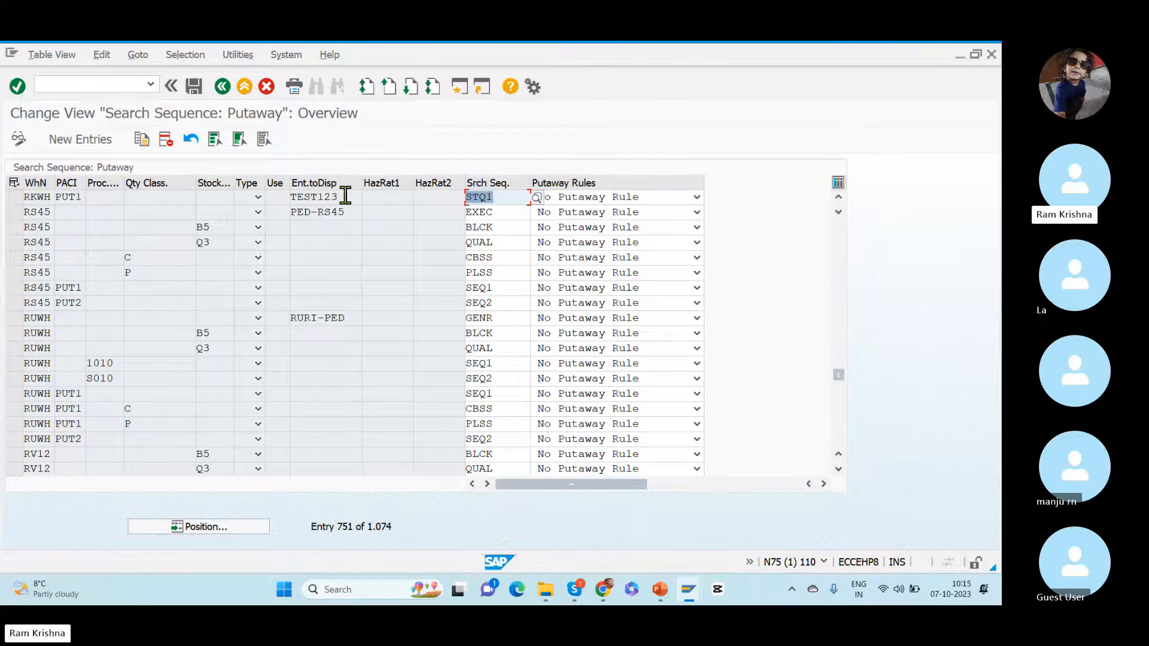
left_click_drag(346, 197, 268, 193)
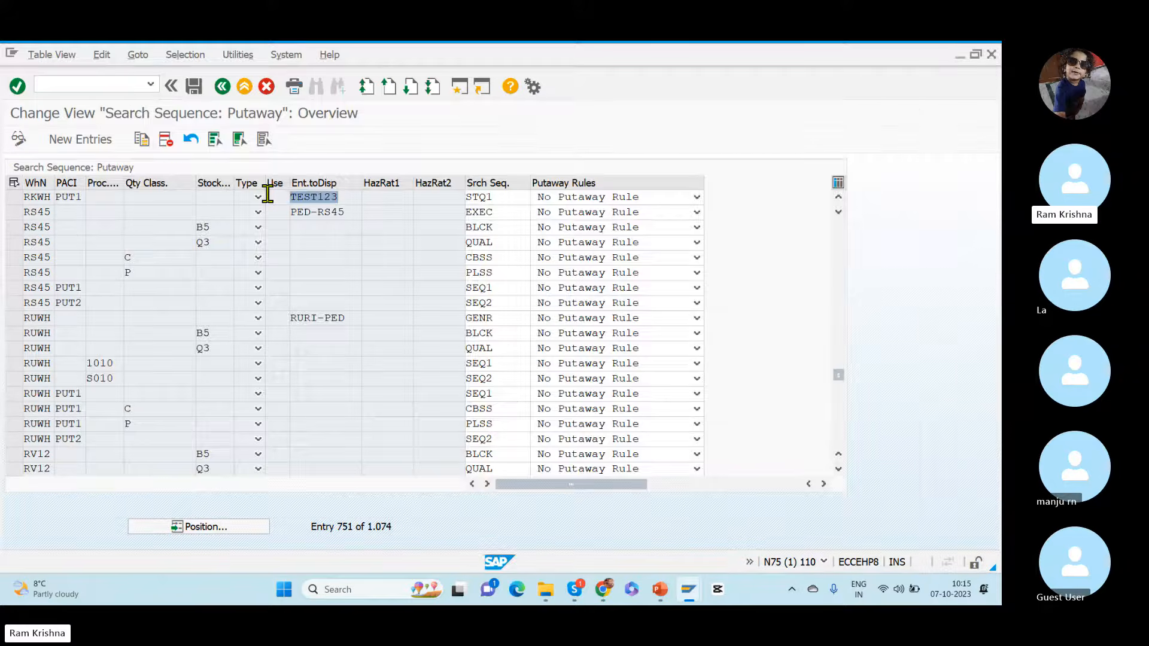
Step: Switch to the topic 29.pptx presentation in PowerPoint and show the slide editing commands
key("alt+Tab")
key("Tab")
key("Tab")
key("Tab")
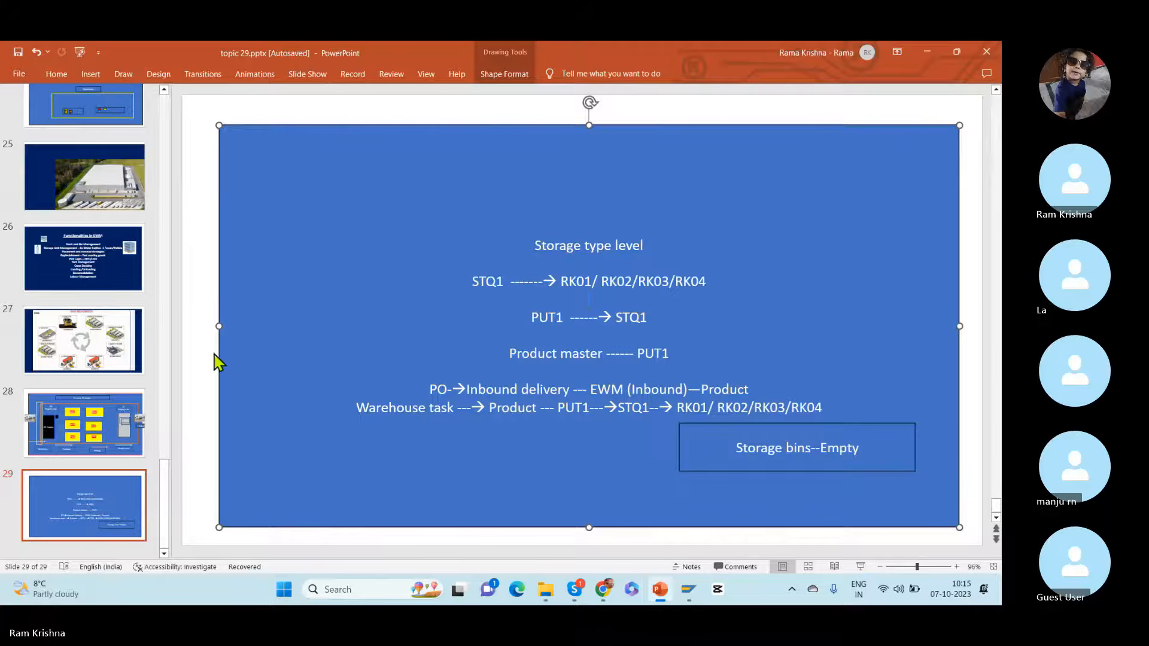
left_click(57, 75)
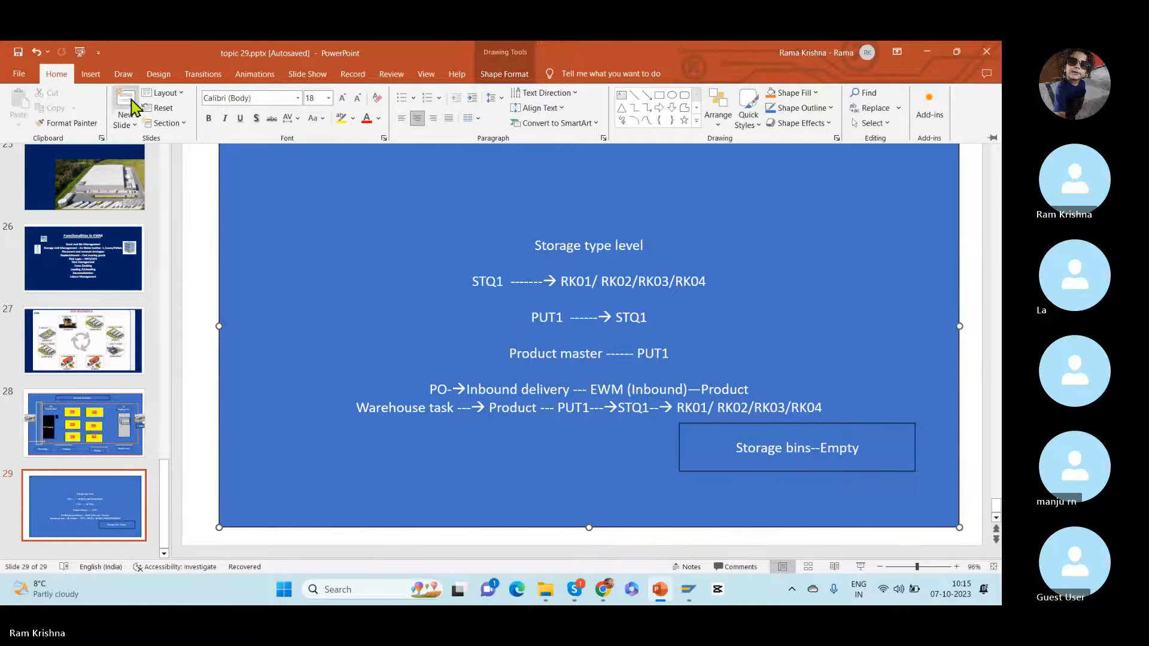
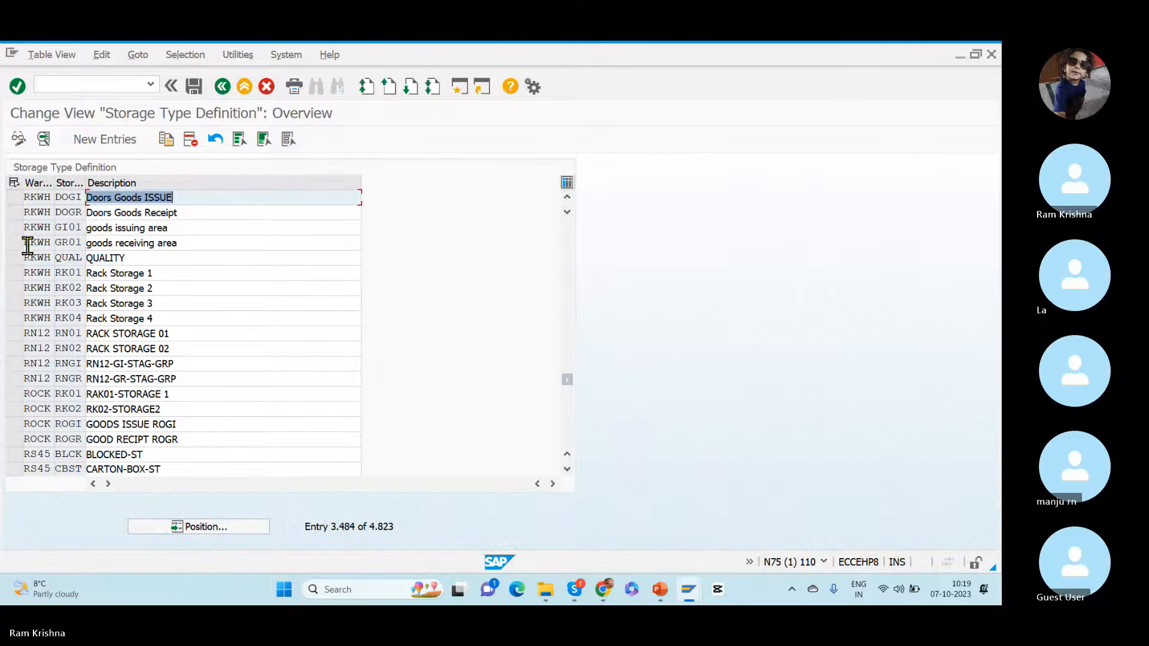
Step: Copy RKWH storage type RK01 as storage type QA01 with the description Quality racks 01
left_click(14, 274)
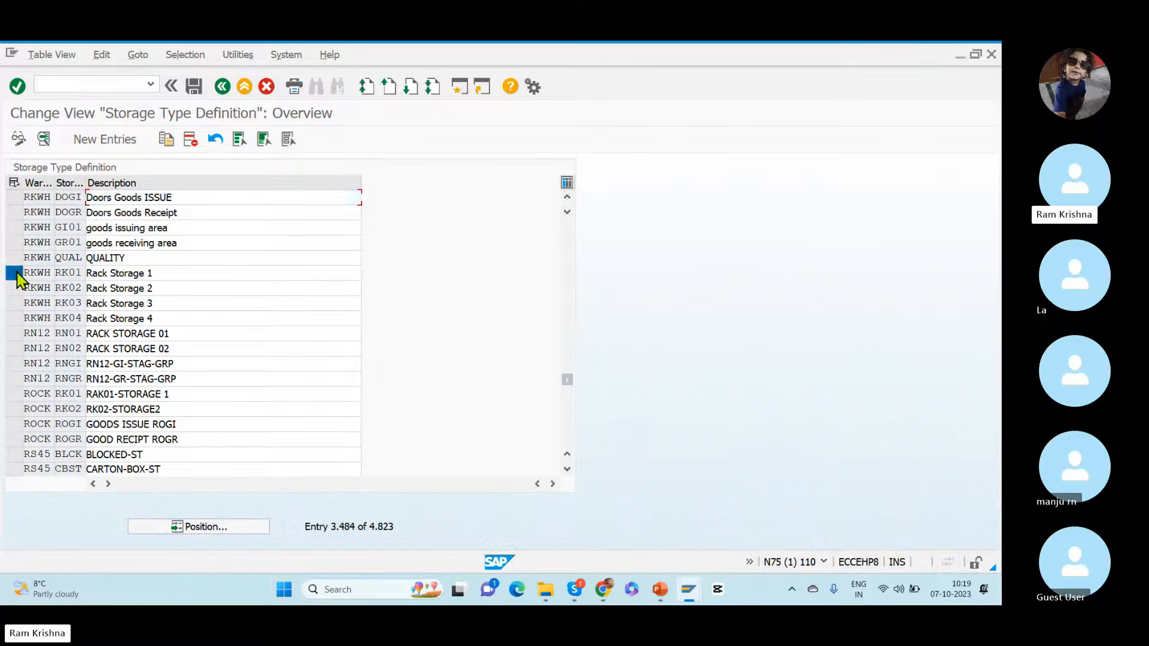
left_click(166, 140)
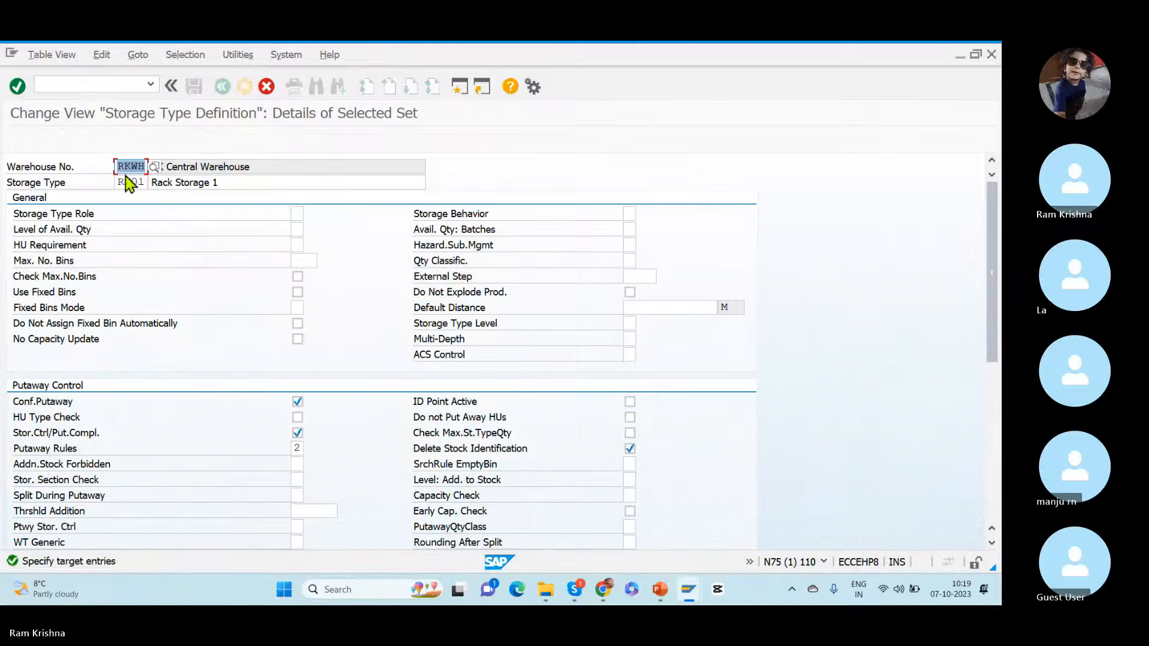
key("Tab")
type("QA")
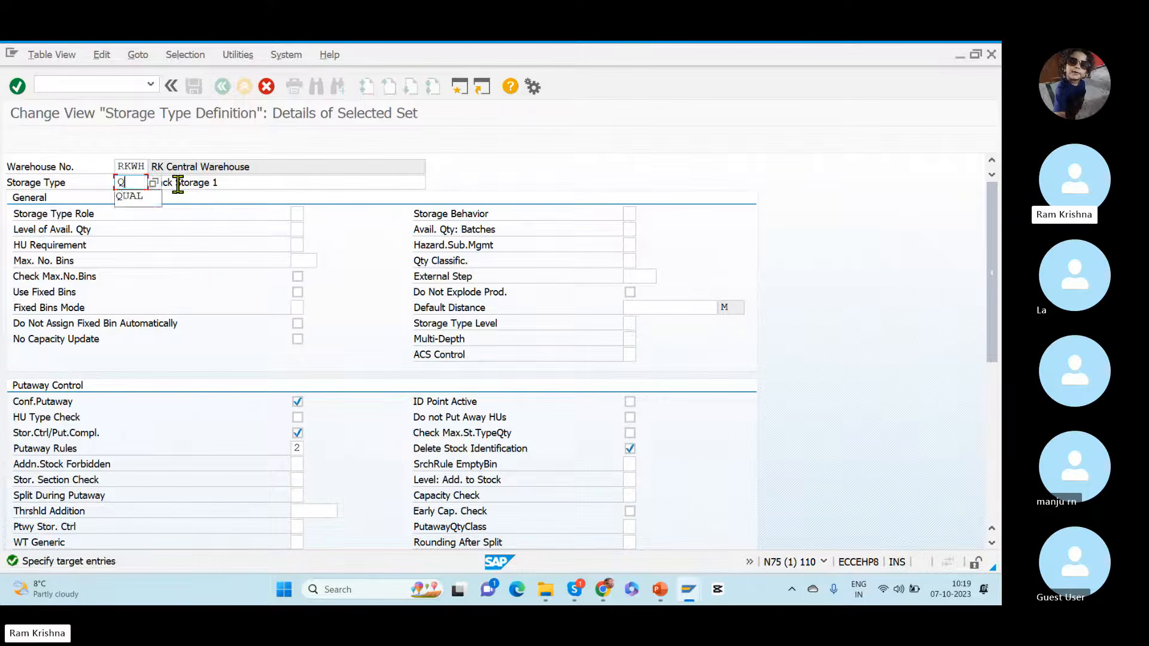
key("Tab")
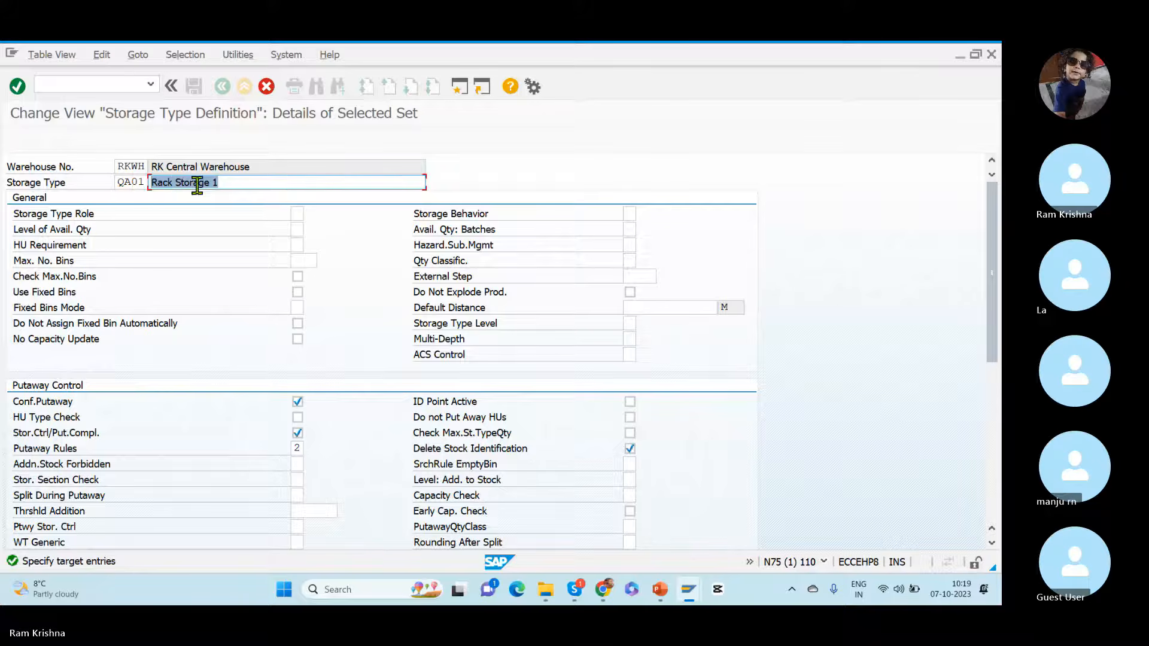
type("Quali")
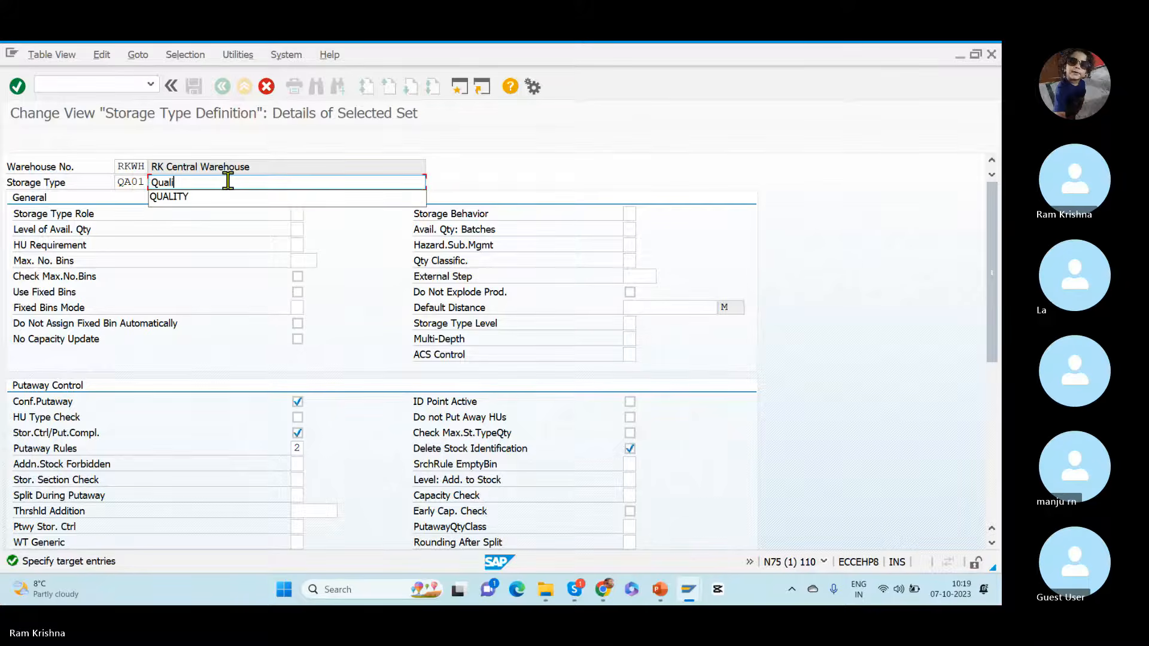
type("ty rac")
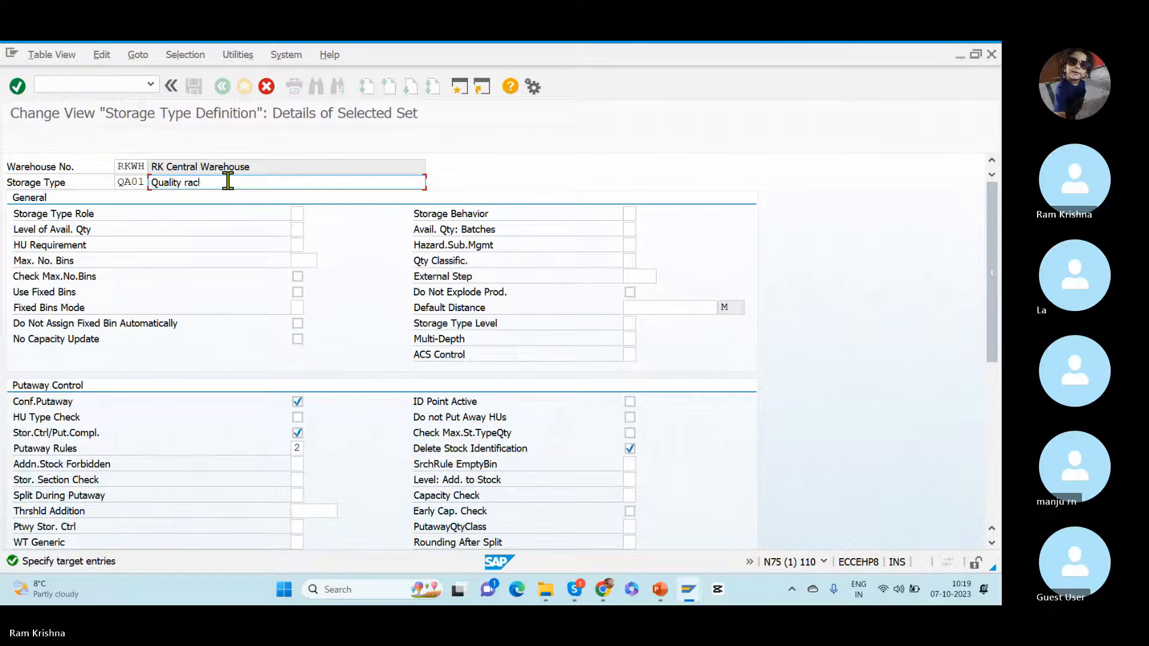
type("ks 01")
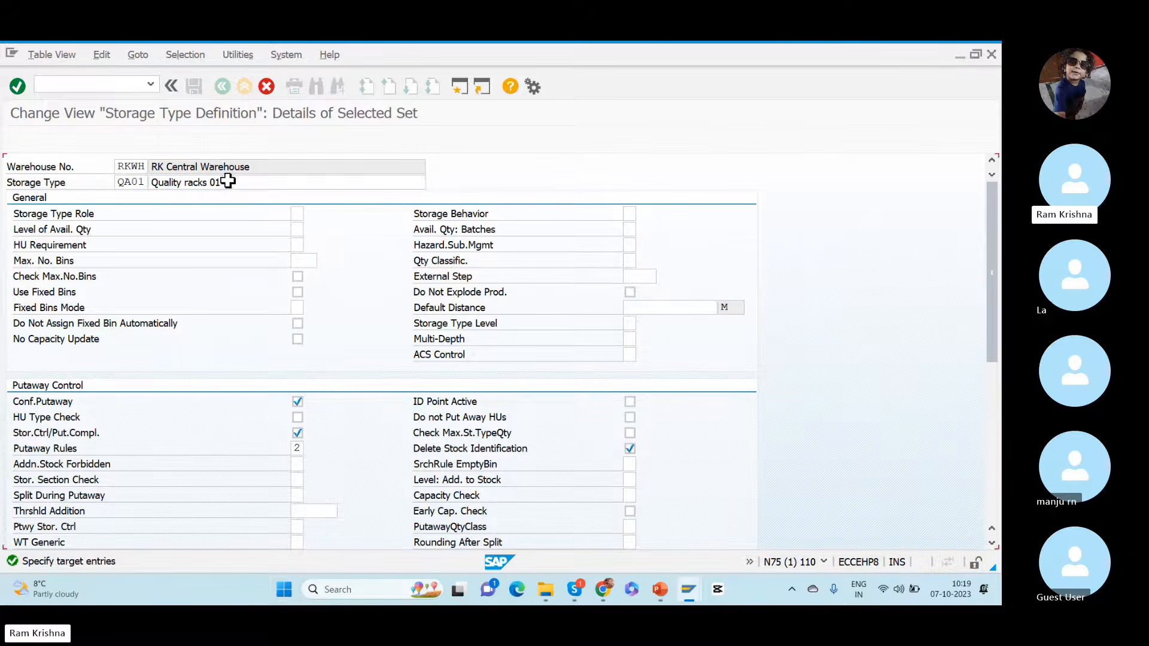
key("Return")
Step: Set QA01's non-dependent stock type to QQ (Stock in Quality Inspection) and save it under the Dummy_TR customizing request
double_click(85, 197)
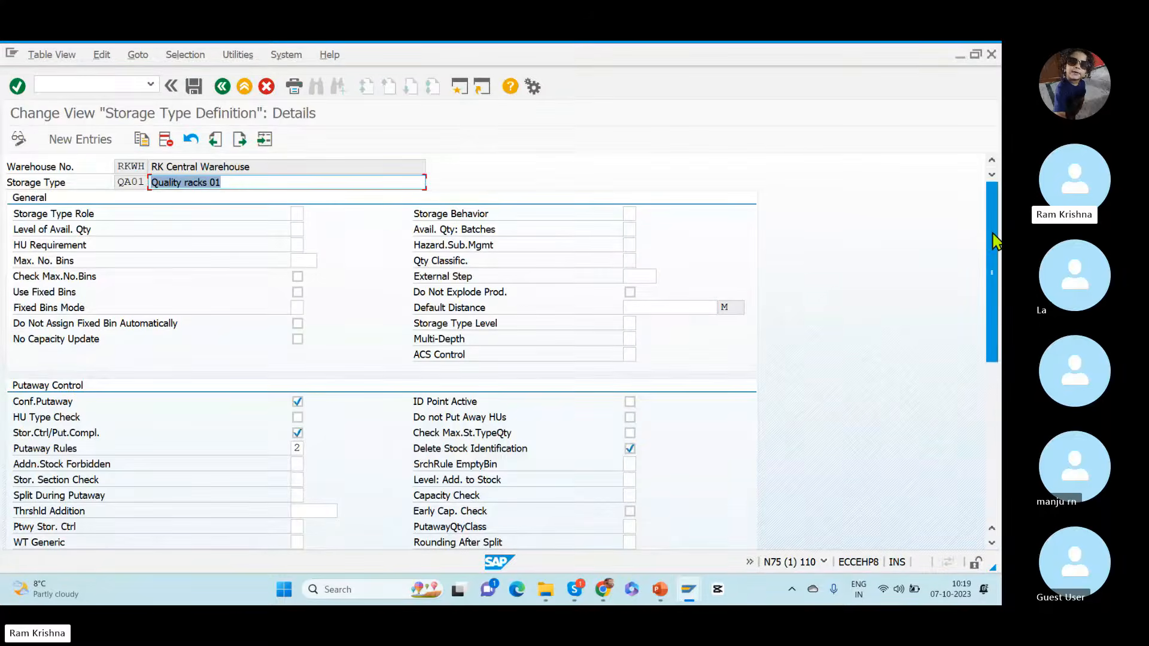
left_click_drag(995, 241, 983, 423)
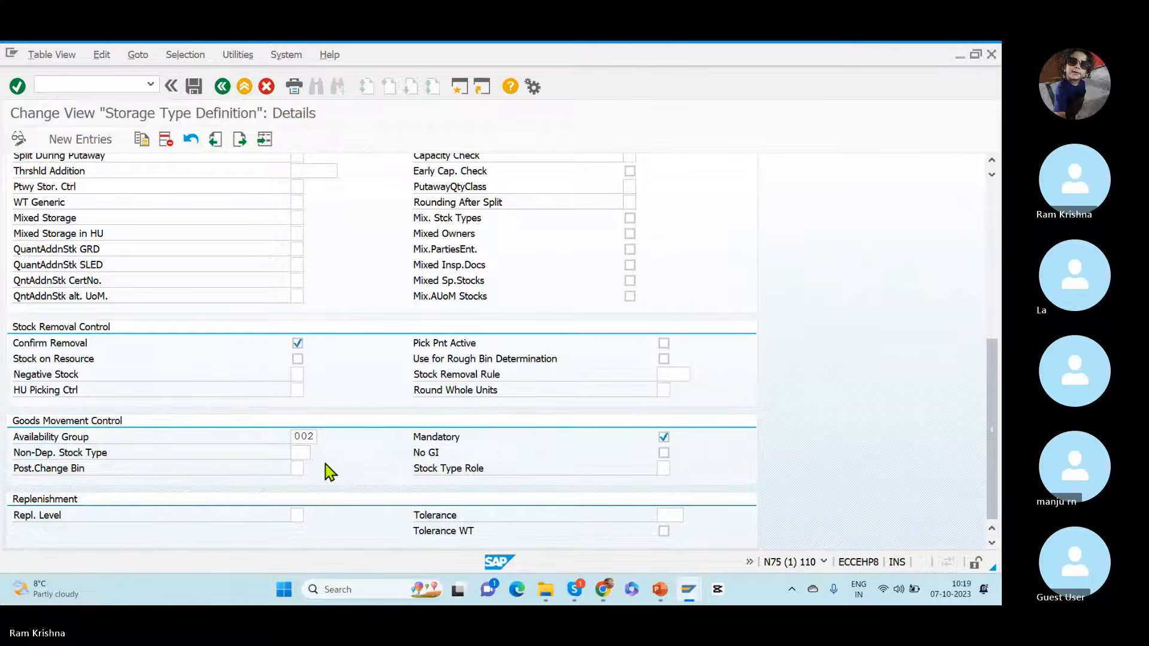
left_click(297, 450)
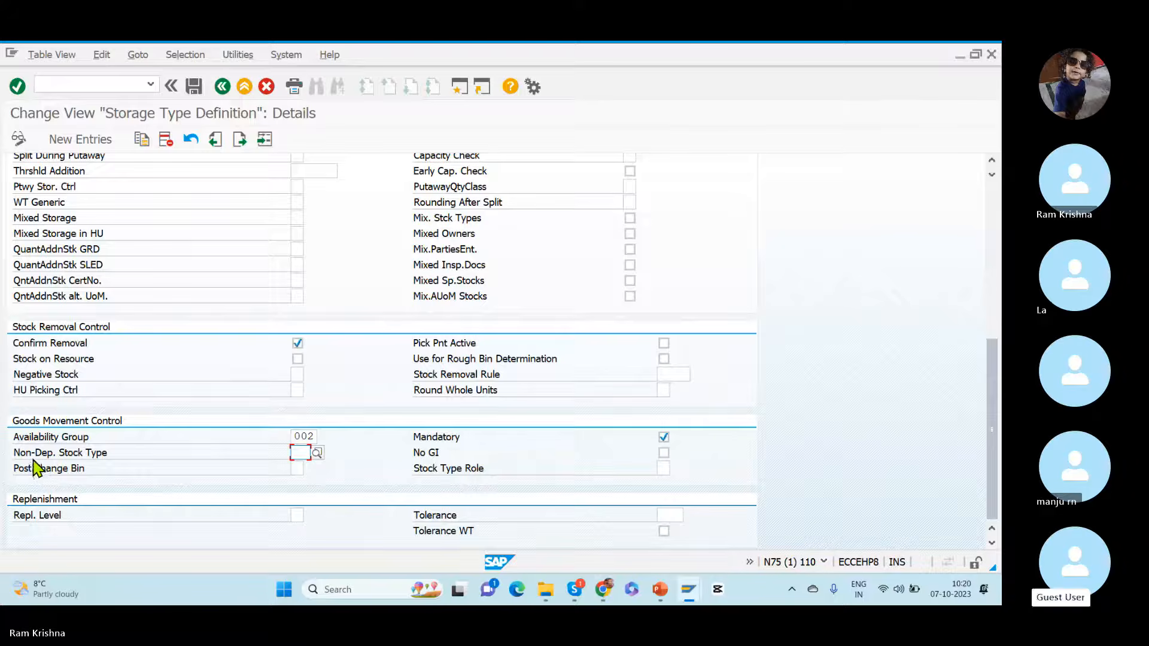
left_click(316, 453)
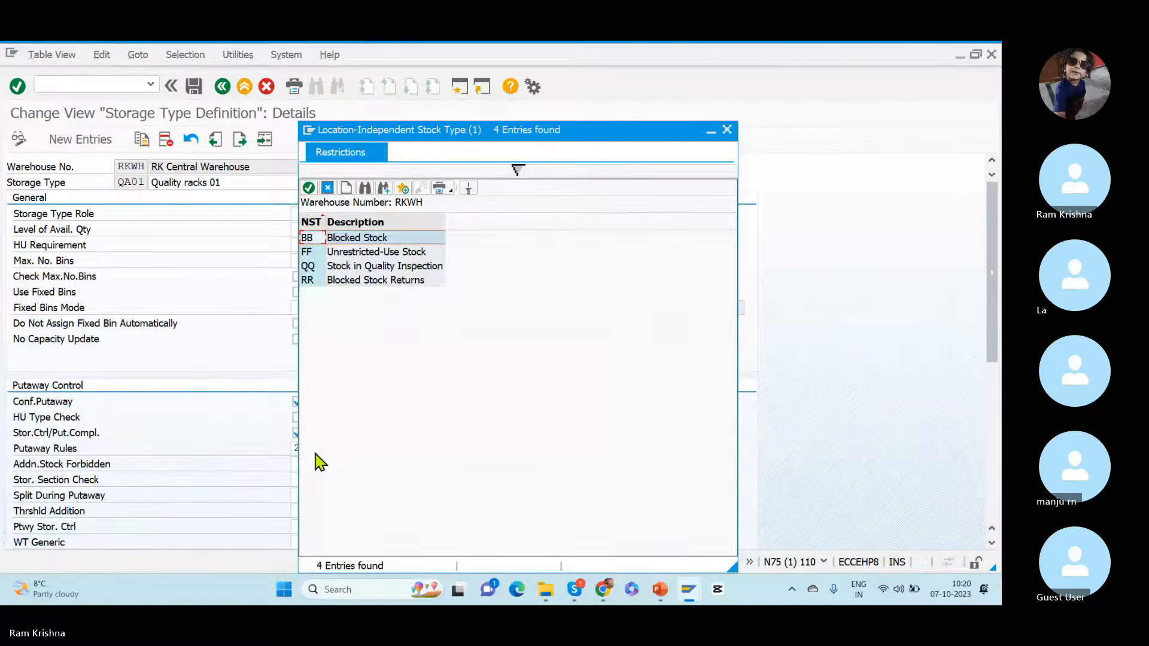
left_click(320, 270)
double_click(358, 266)
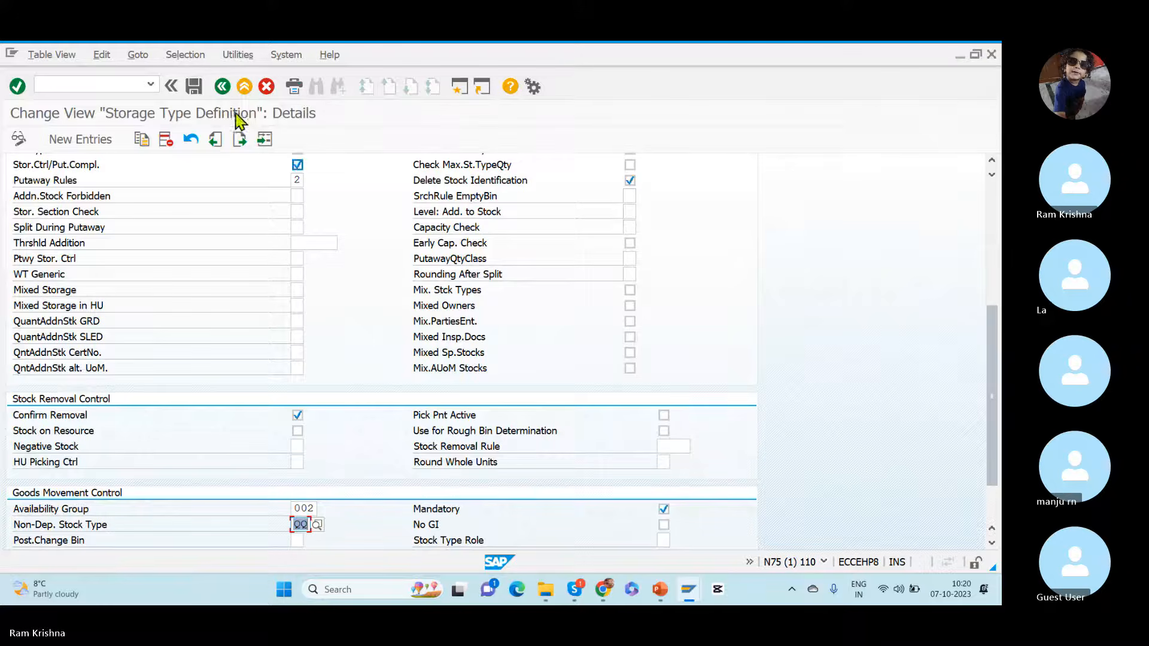
left_click(193, 90)
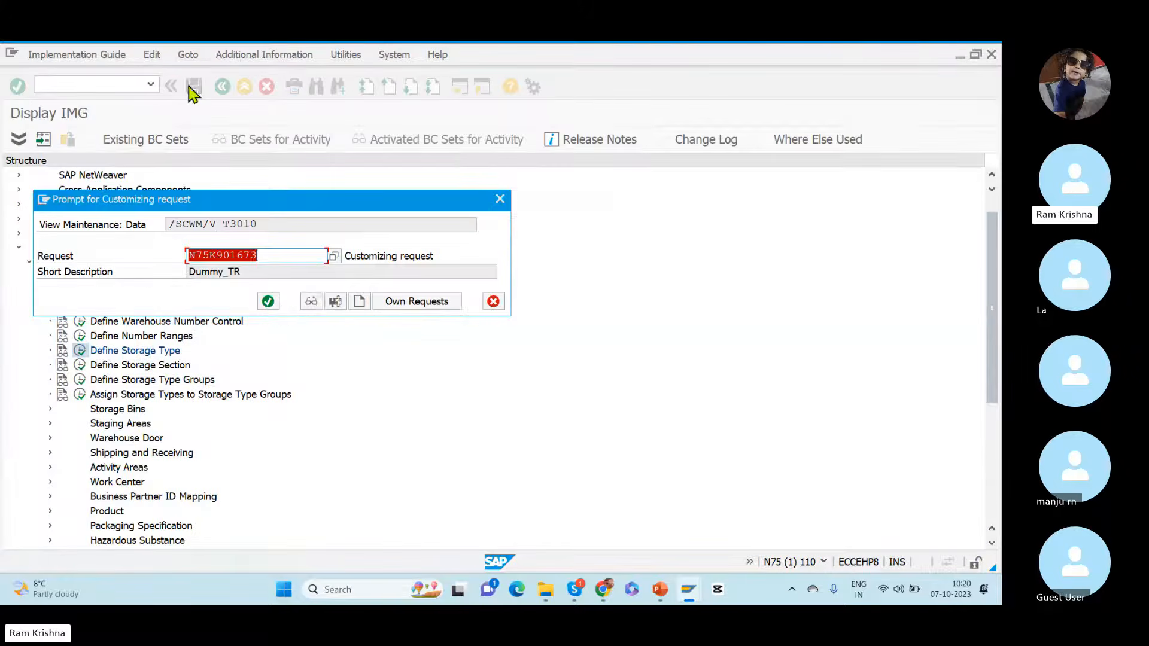
left_click(269, 302)
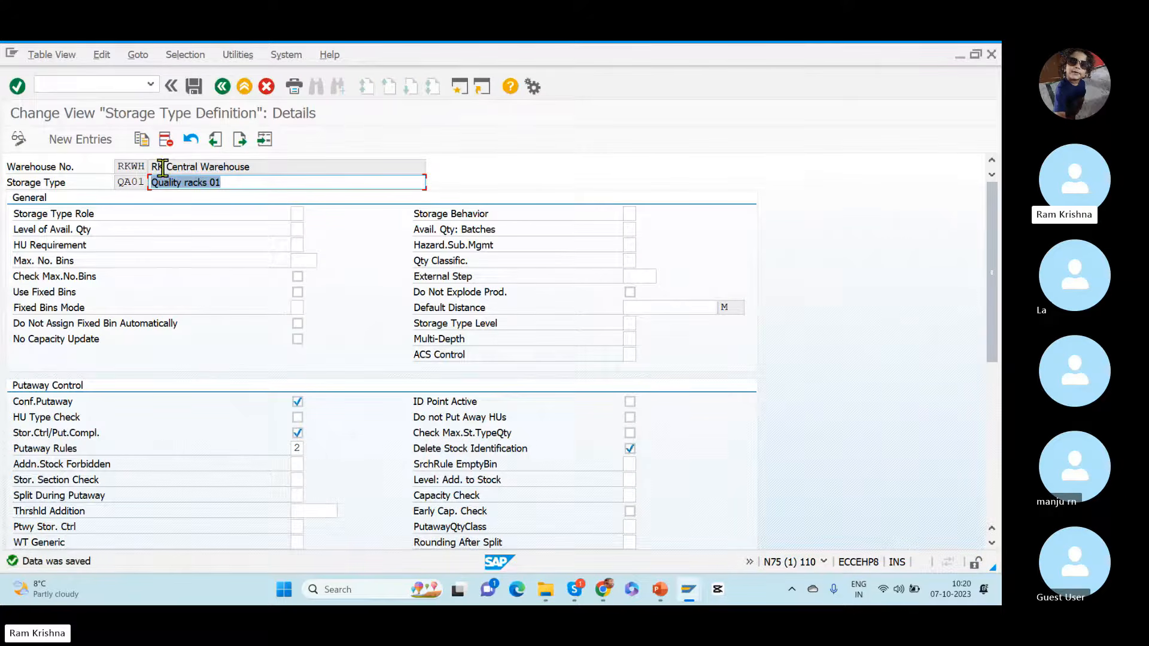
Step: Return to the storage type overview and compare the QA01 entry with the QA01 rack on the PowerPoint Putaway Strategies slide
left_click(222, 86)
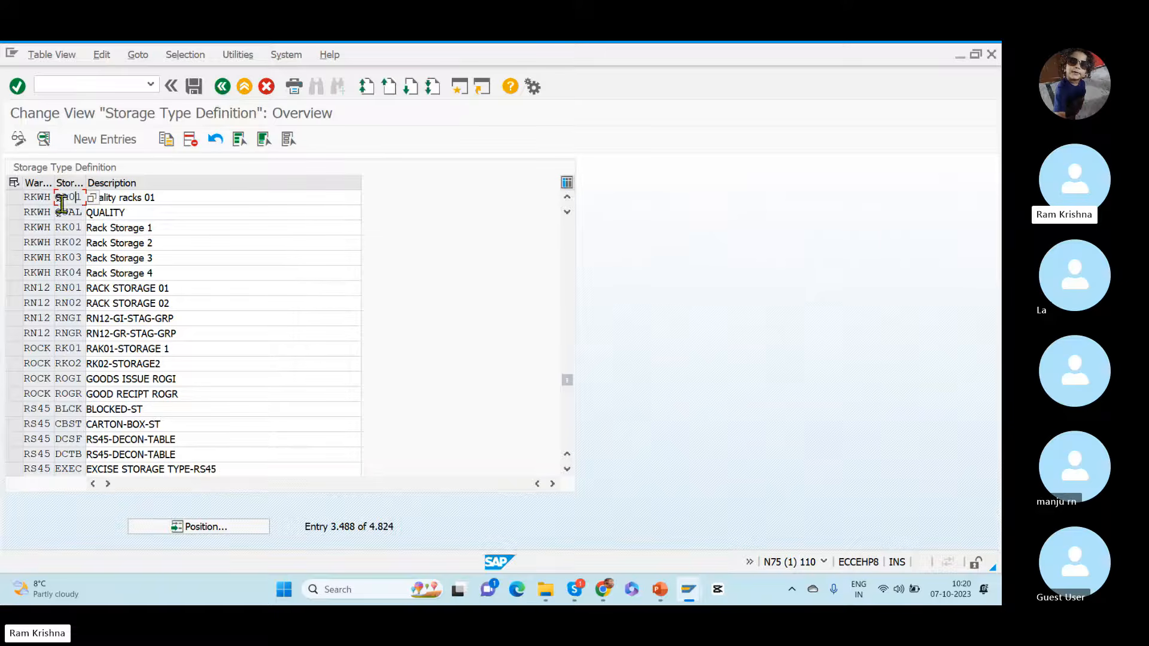
left_click_drag(58, 198, 112, 198)
key("alt+Tab")
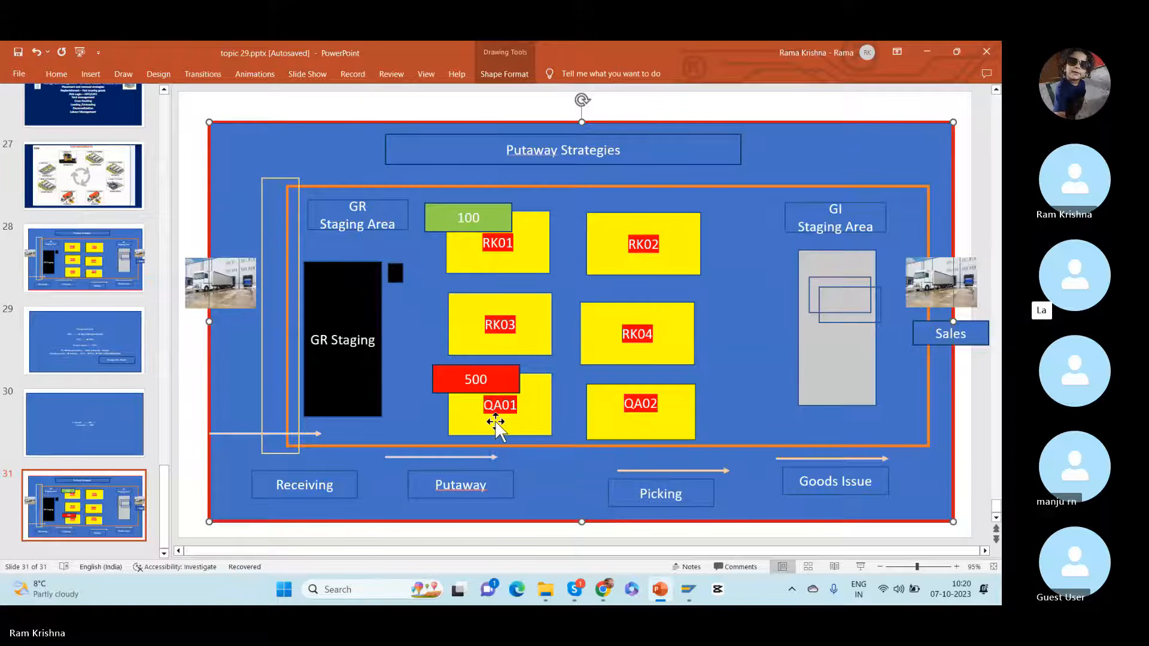
key("alt+Tab")
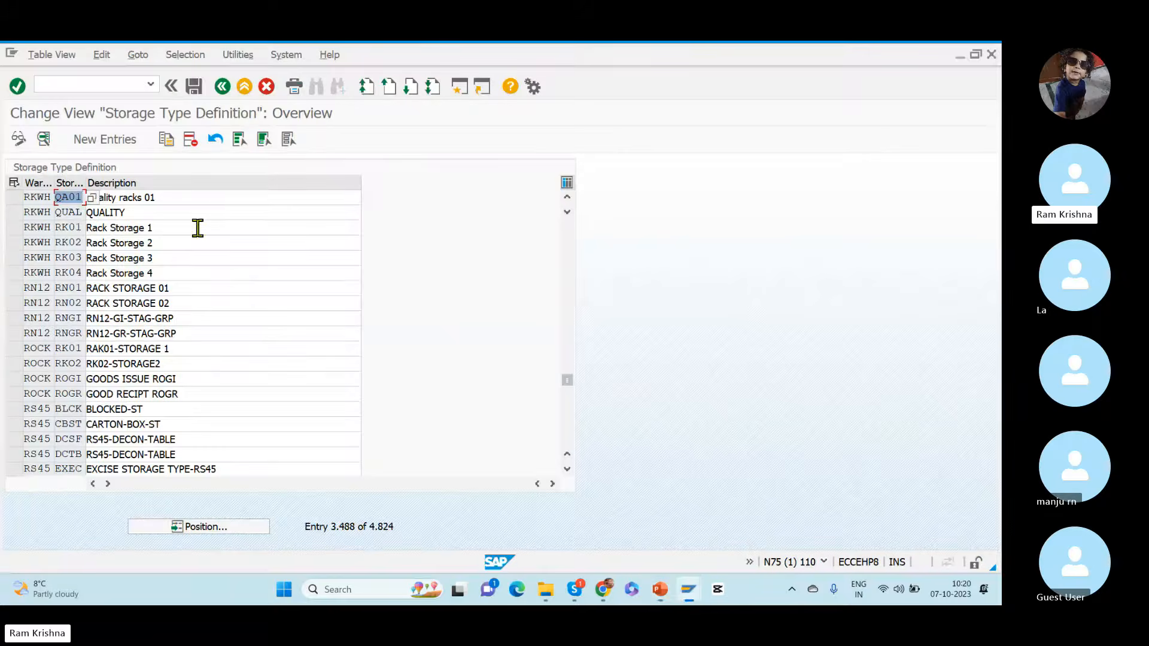
Step: Open Create Storage Bin in a new session and try to create bin QUAL-01 in warehouse RKWH
left_click(70, 87)
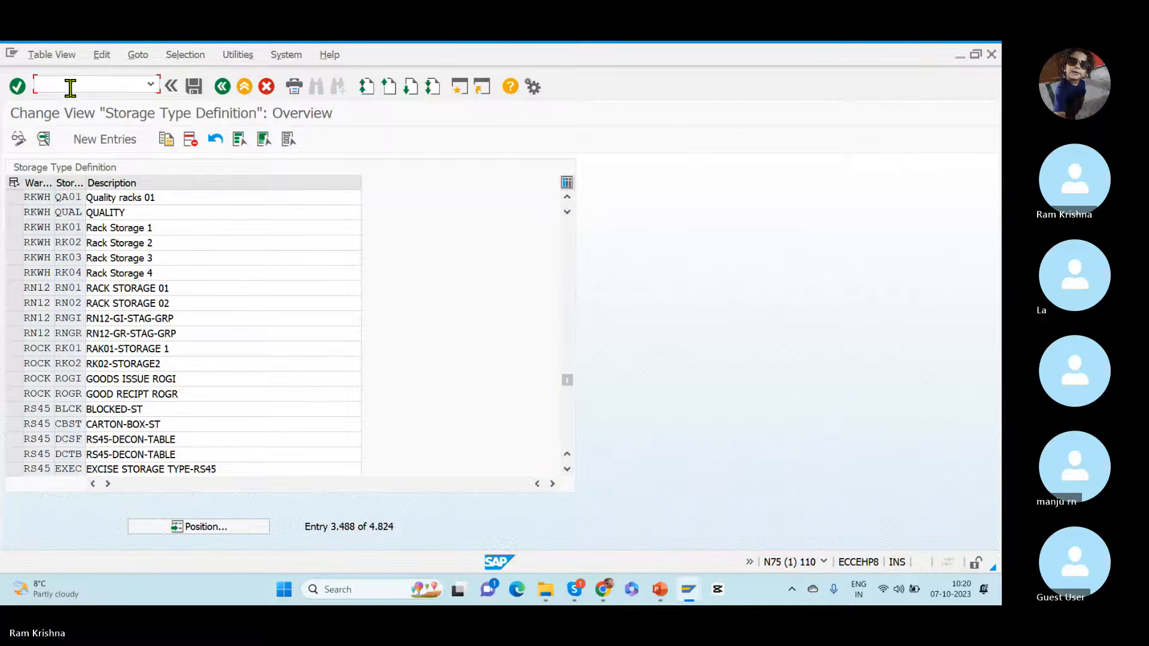
type("/o/scwm/ls01")
key("Return")
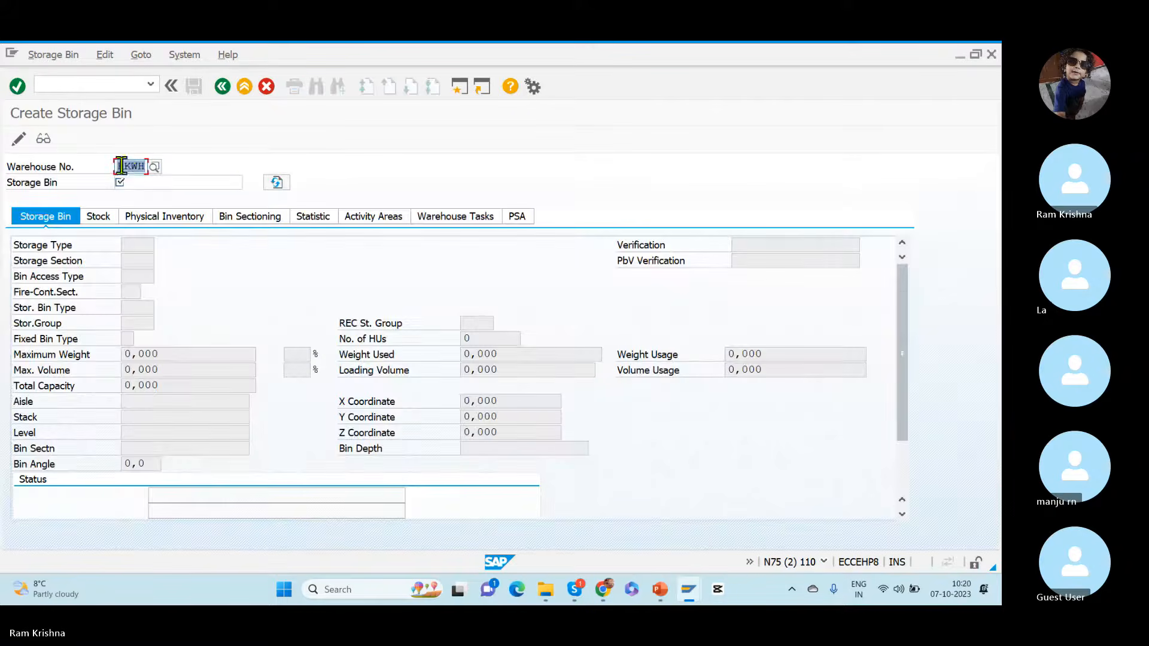
left_click(147, 183)
type("Q")
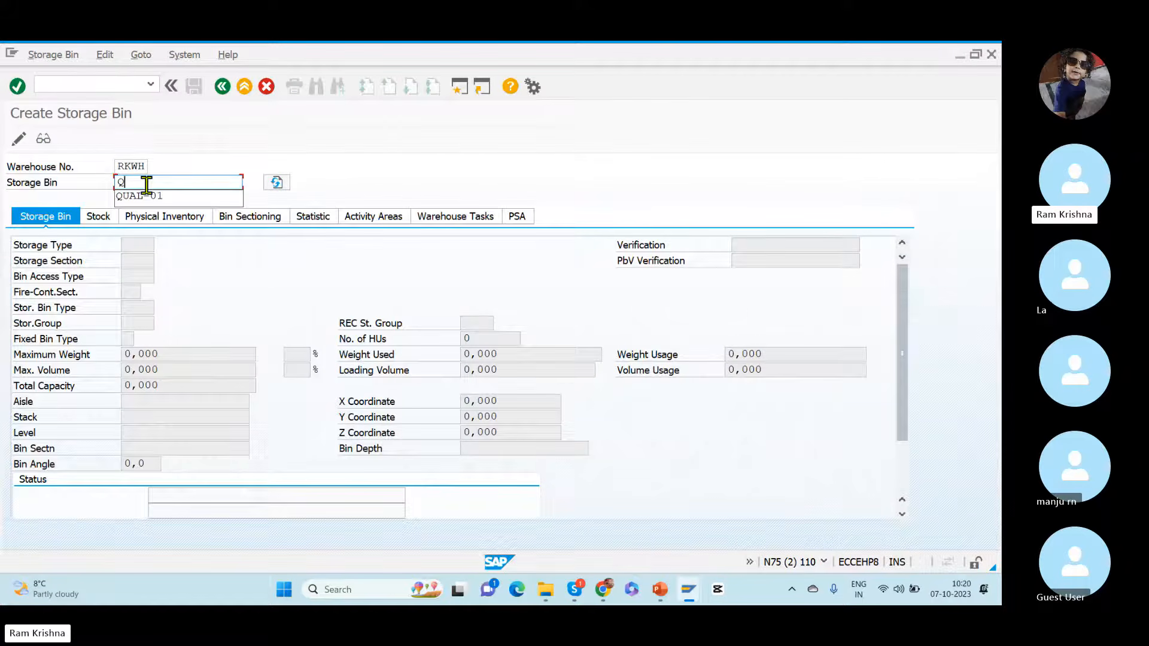
type("U")
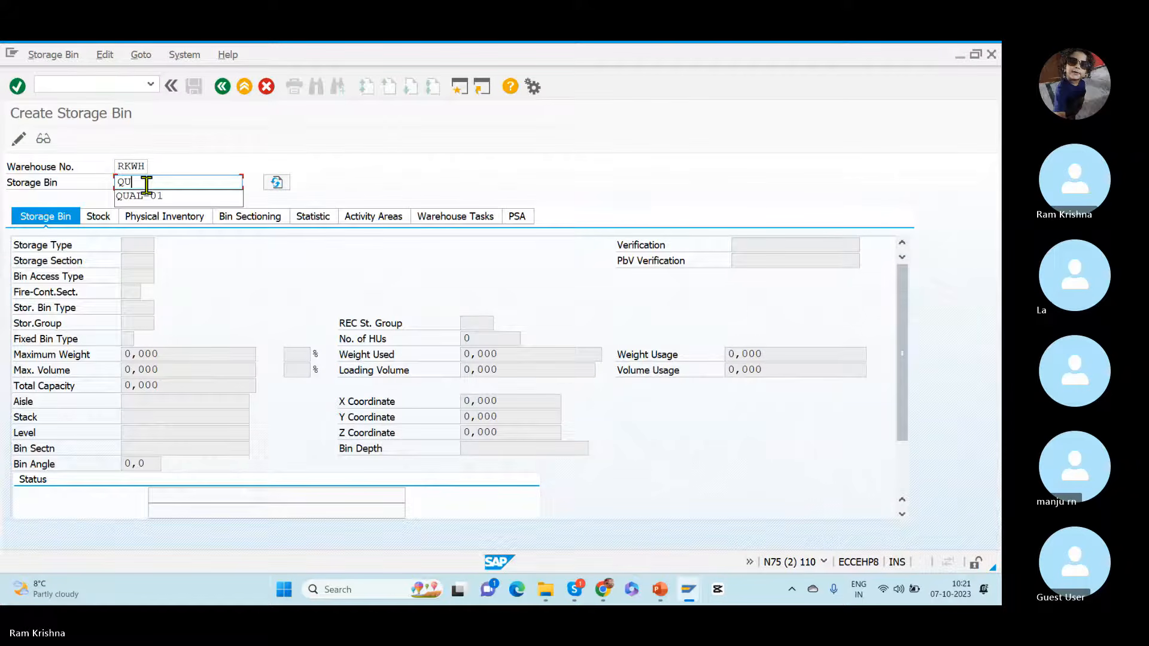
type("AL-01")
key("Return")
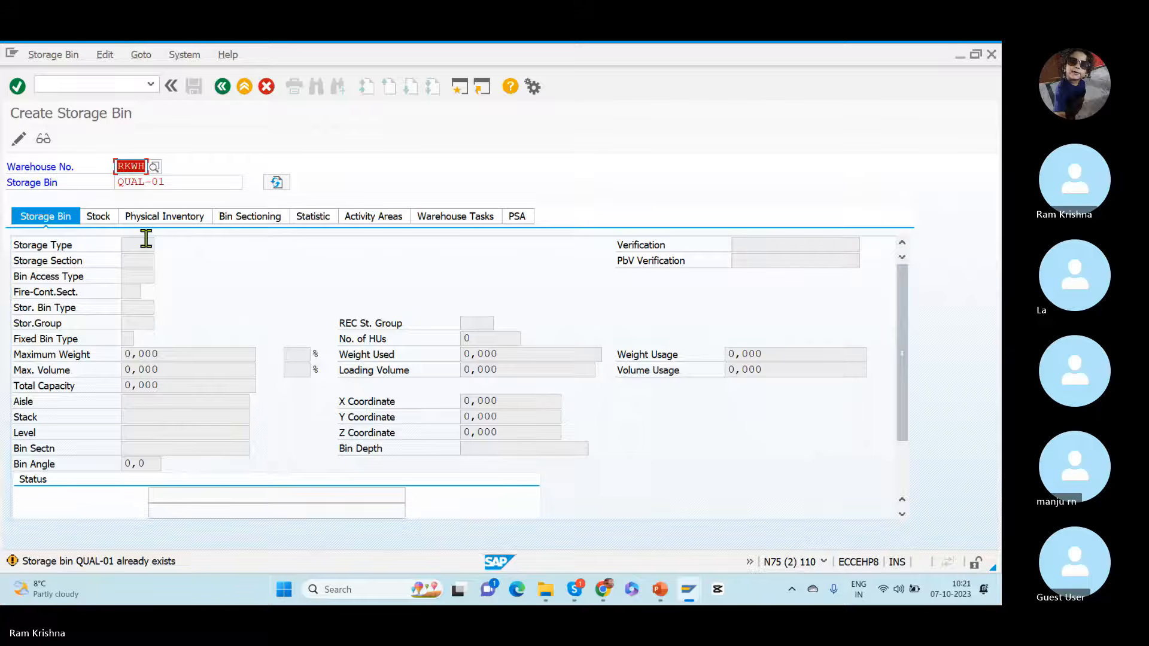
Step: Change the bin name to QUAL-01-01, assign it to storage type QUAL and save the storage bin
left_click(173, 173)
left_click(179, 185)
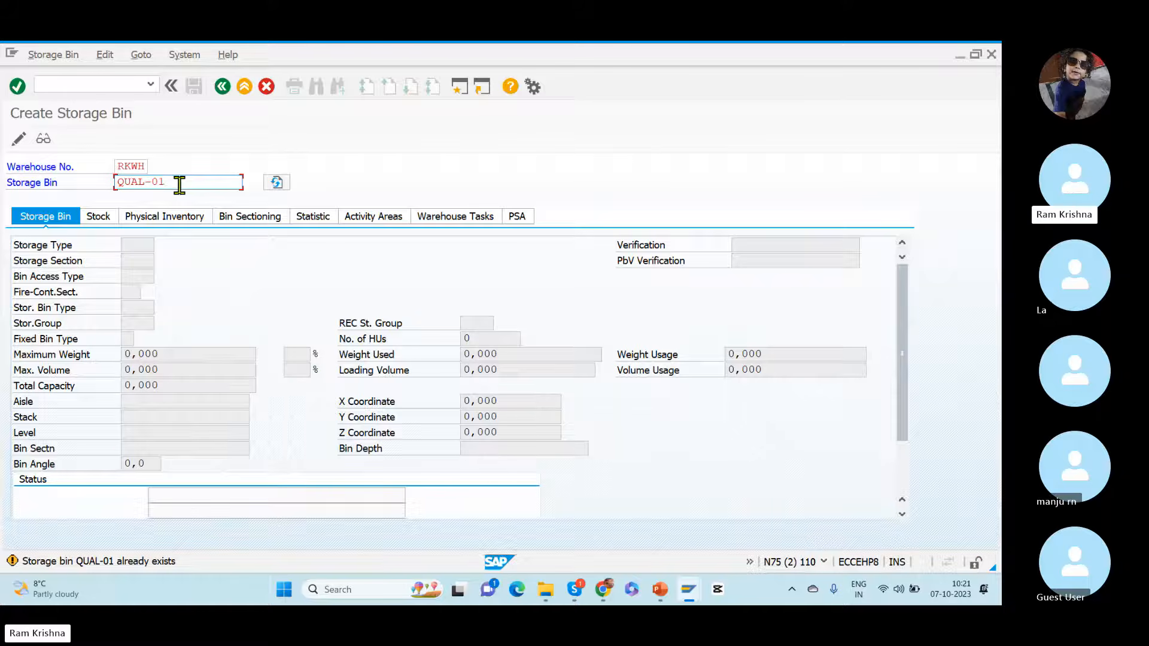
key("BackSpace")
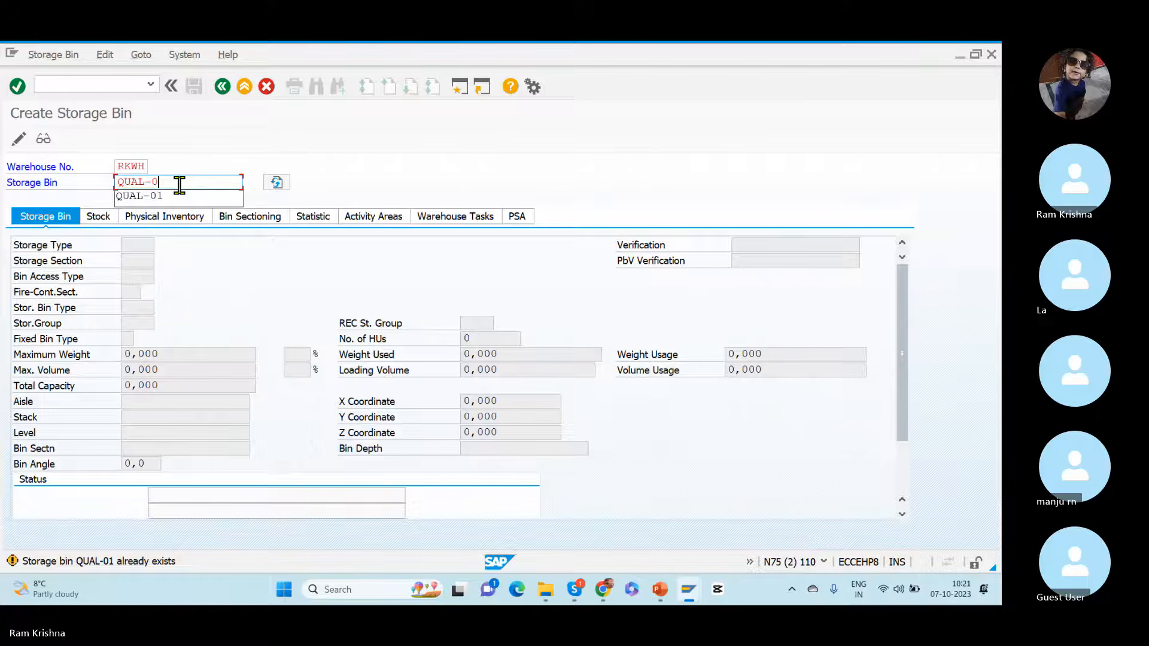
type("1-01")
key("Return")
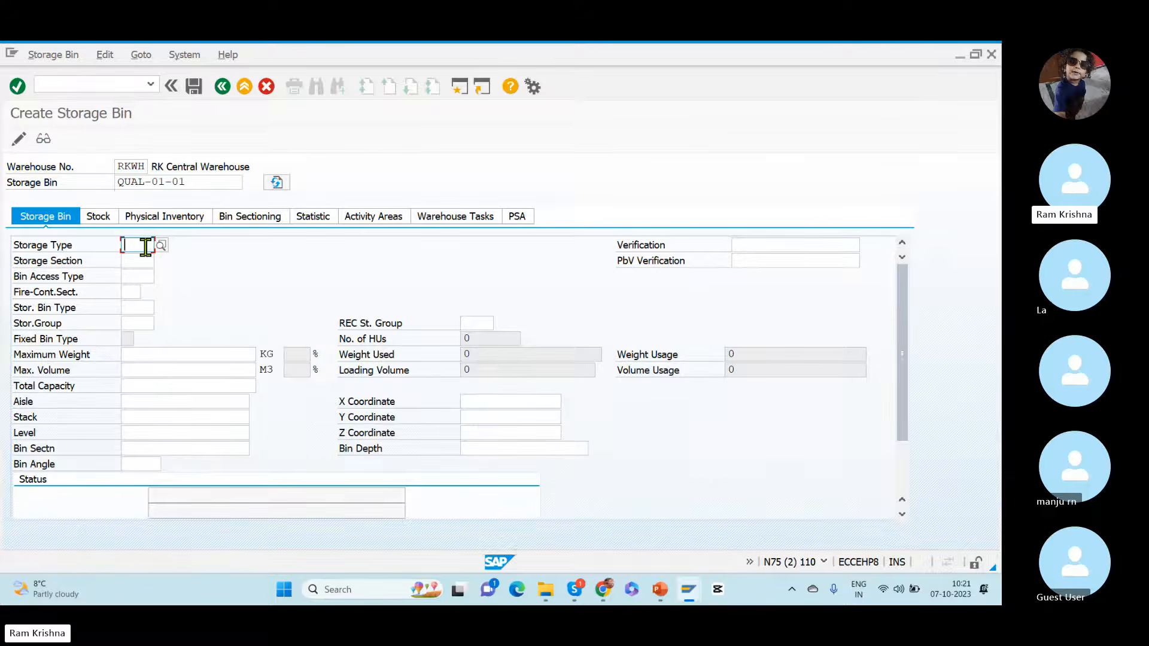
type("QUAL")
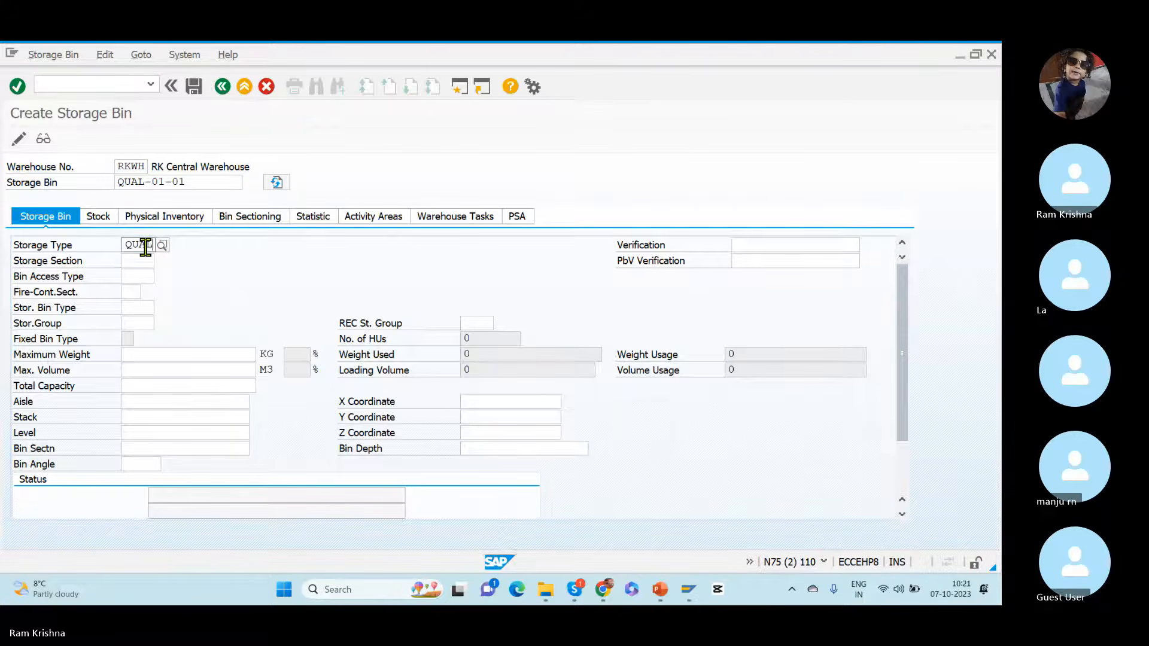
key("Return")
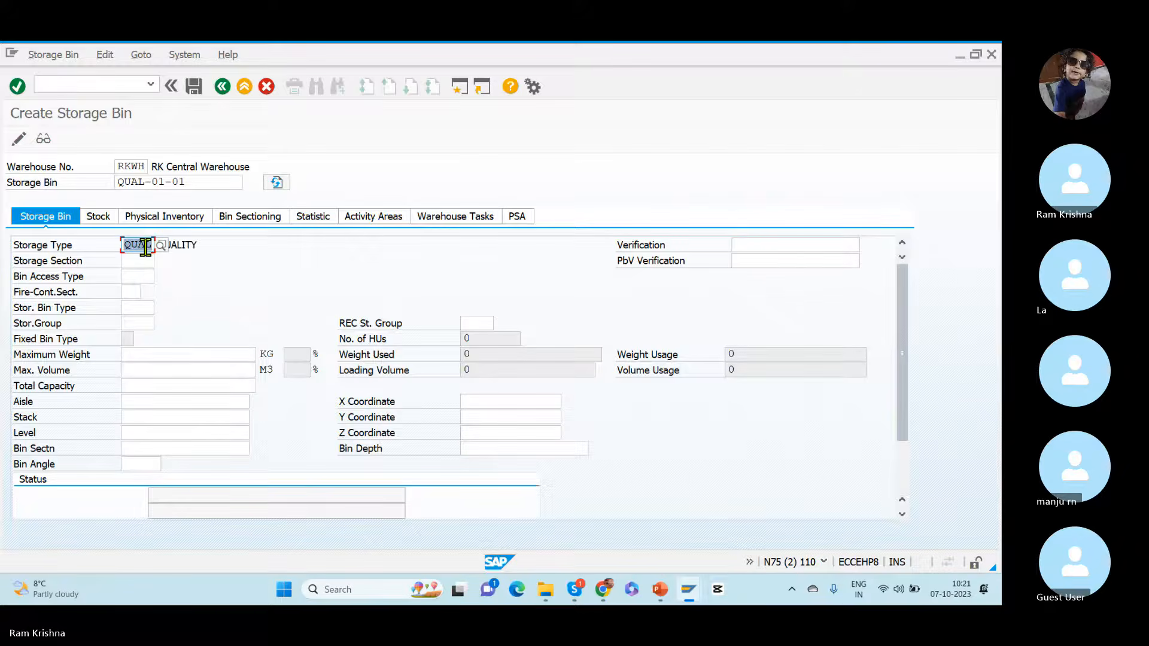
left_click(193, 89)
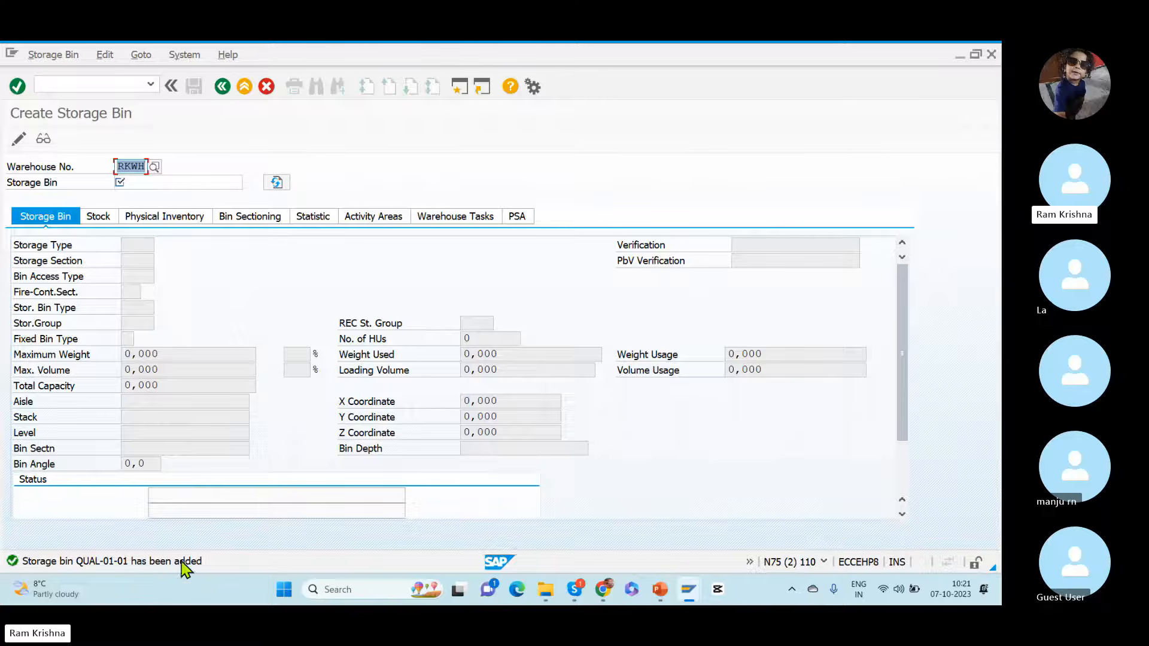
Step: Open Create Bin Sorting, simulate and execute the bin sorting for warehouse RKWH, and leave the transaction
left_click(67, 88)
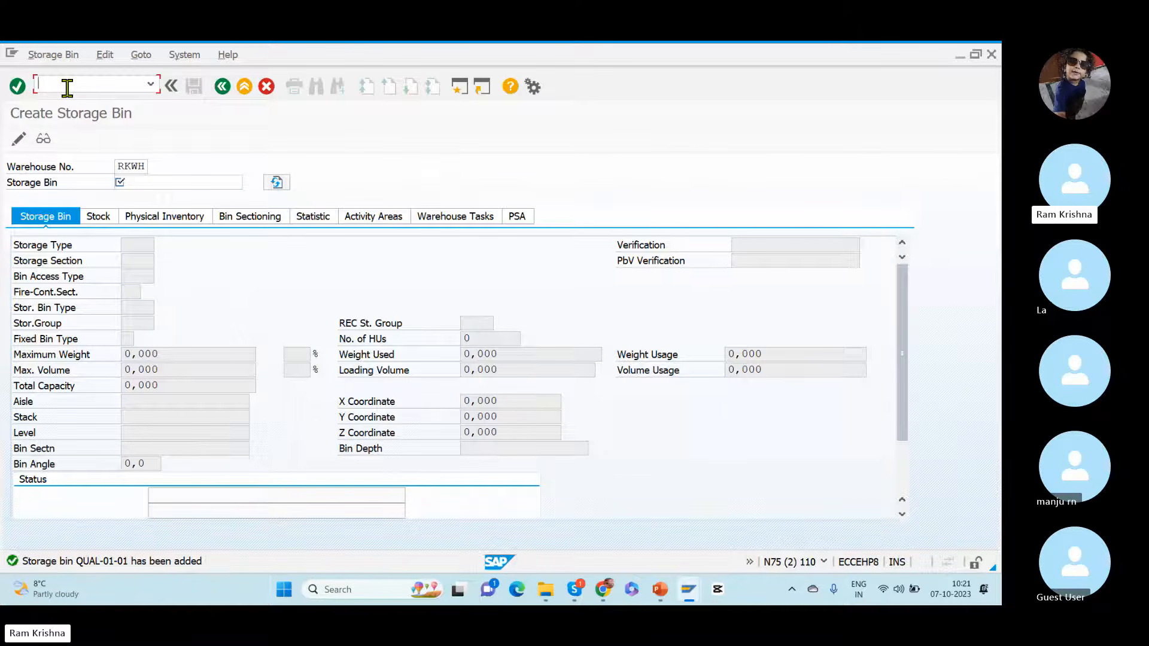
type("/")
type("m/sbst")
key("Return")
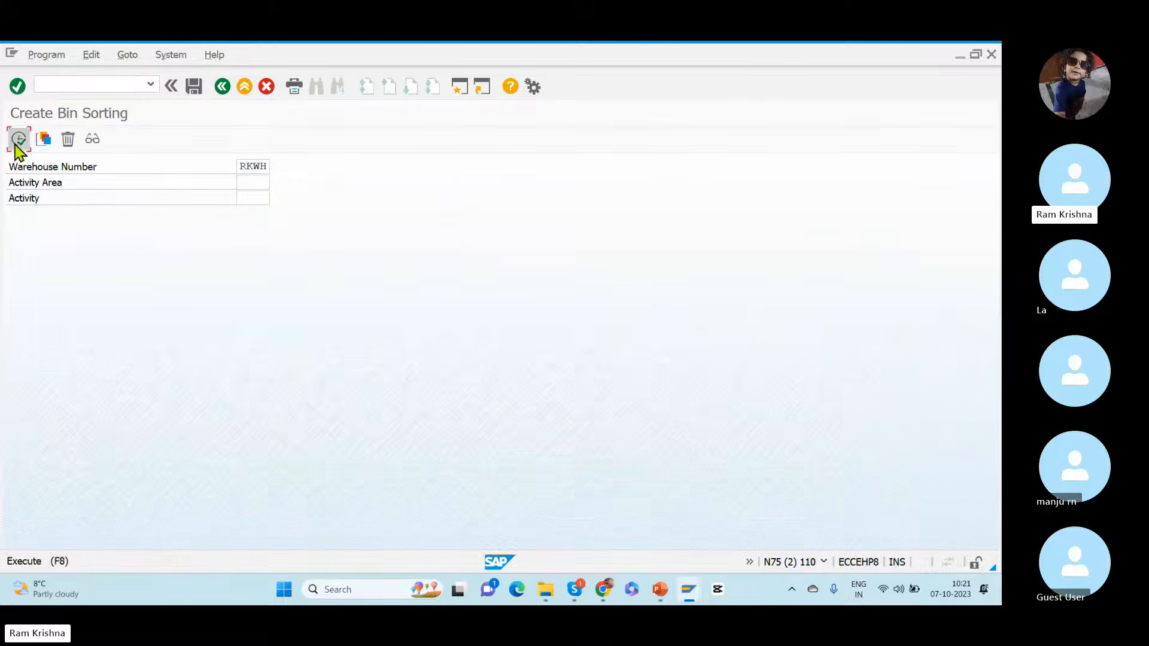
left_click(17, 142)
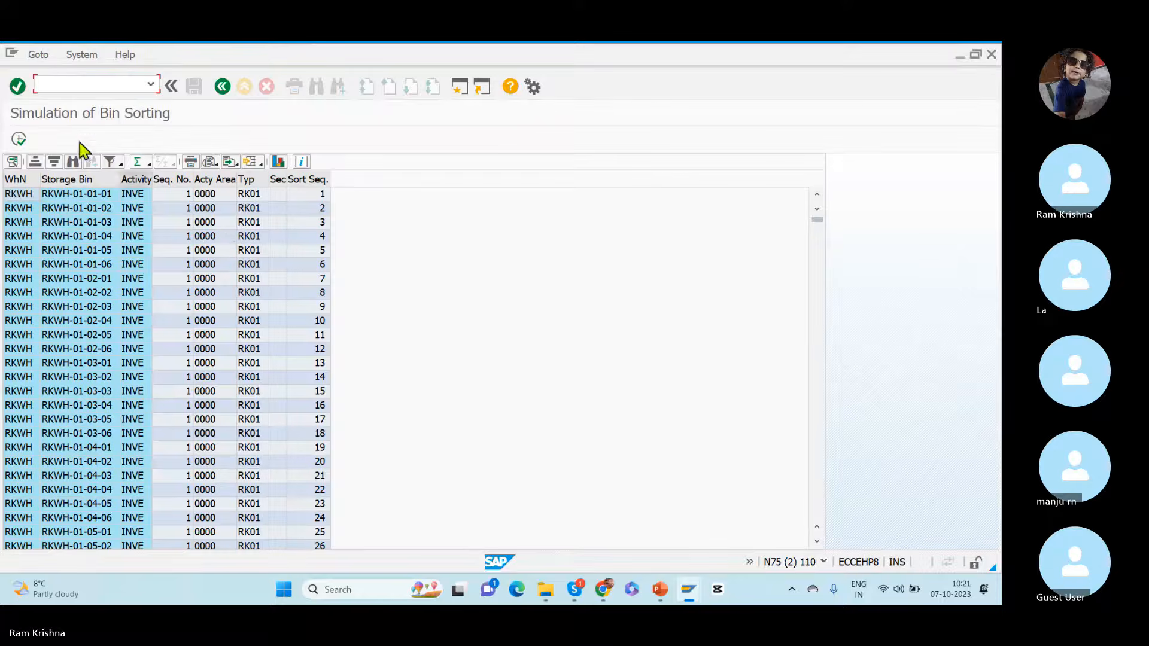
left_click(19, 140)
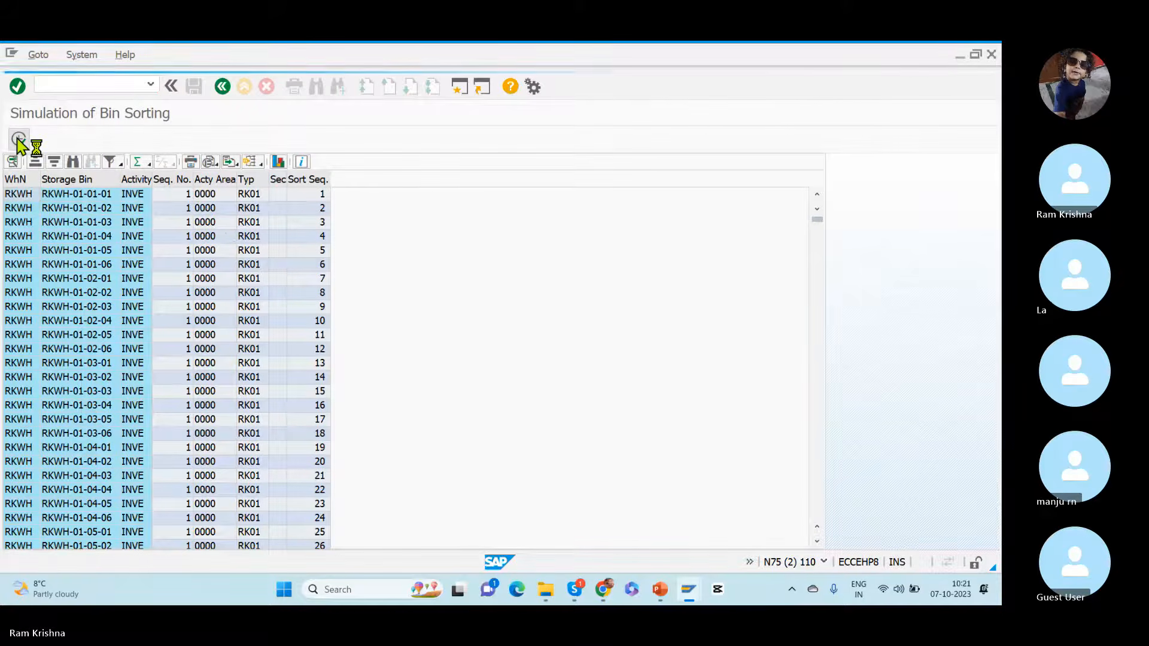
left_click(223, 87)
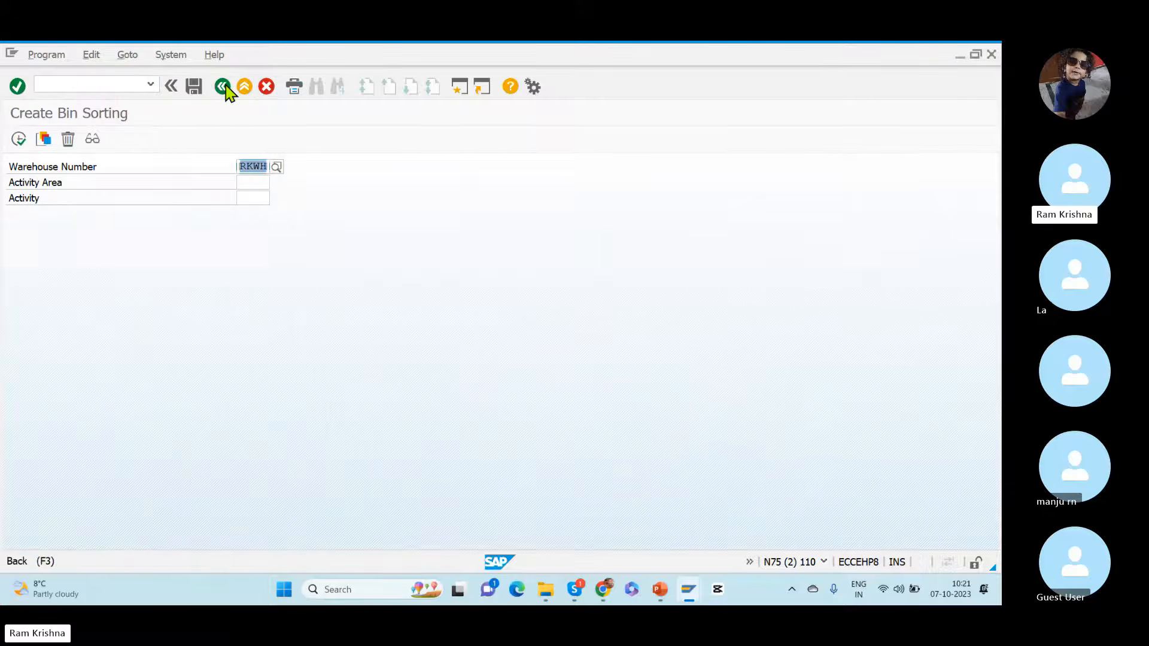
left_click(223, 87)
Step: Return from the storage type definition to the IMG structure and switch to the Putaway Strategies slide in PowerPoint
key("alt+Tab")
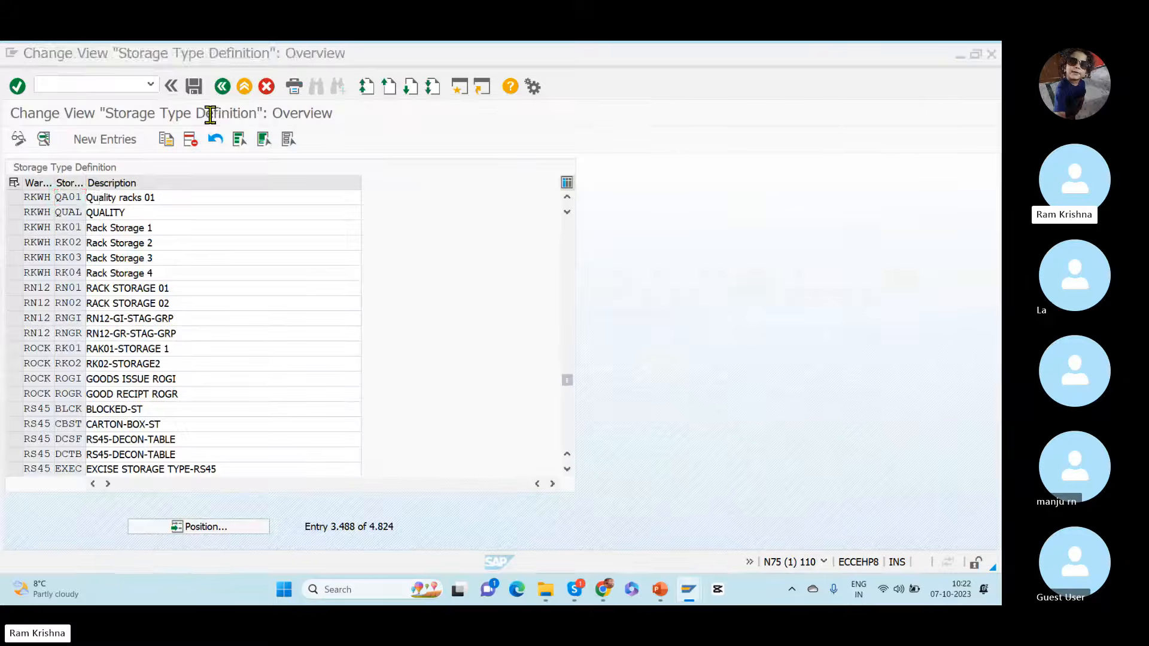
left_click(223, 88)
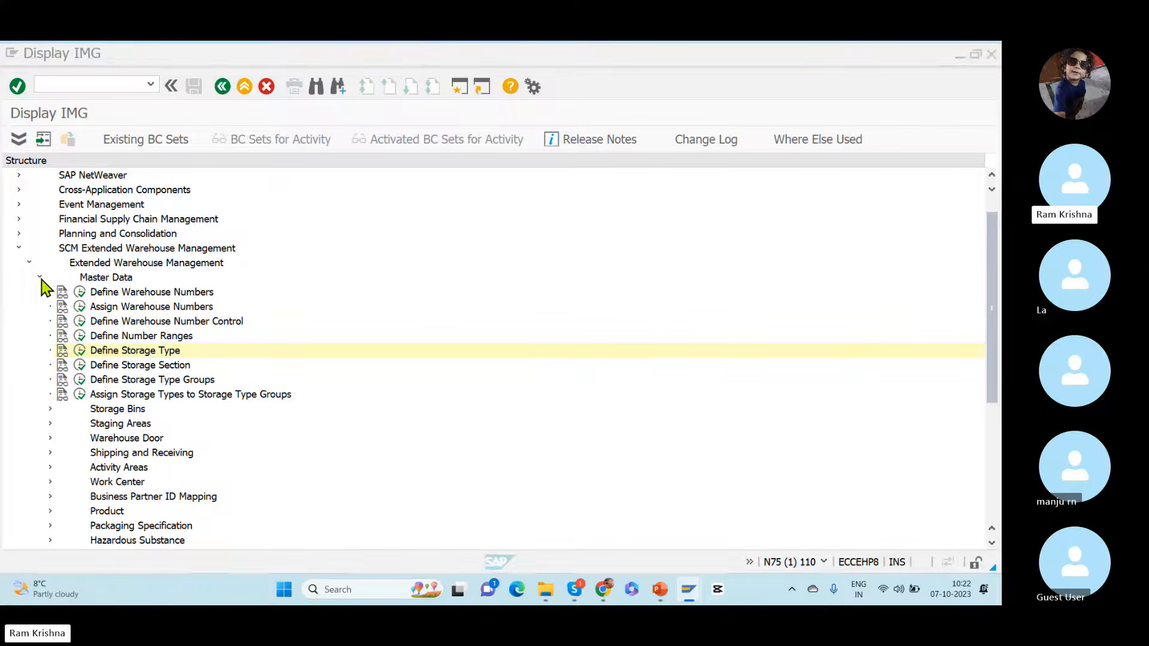
key("alt+Tab")
key("alt+Tab")
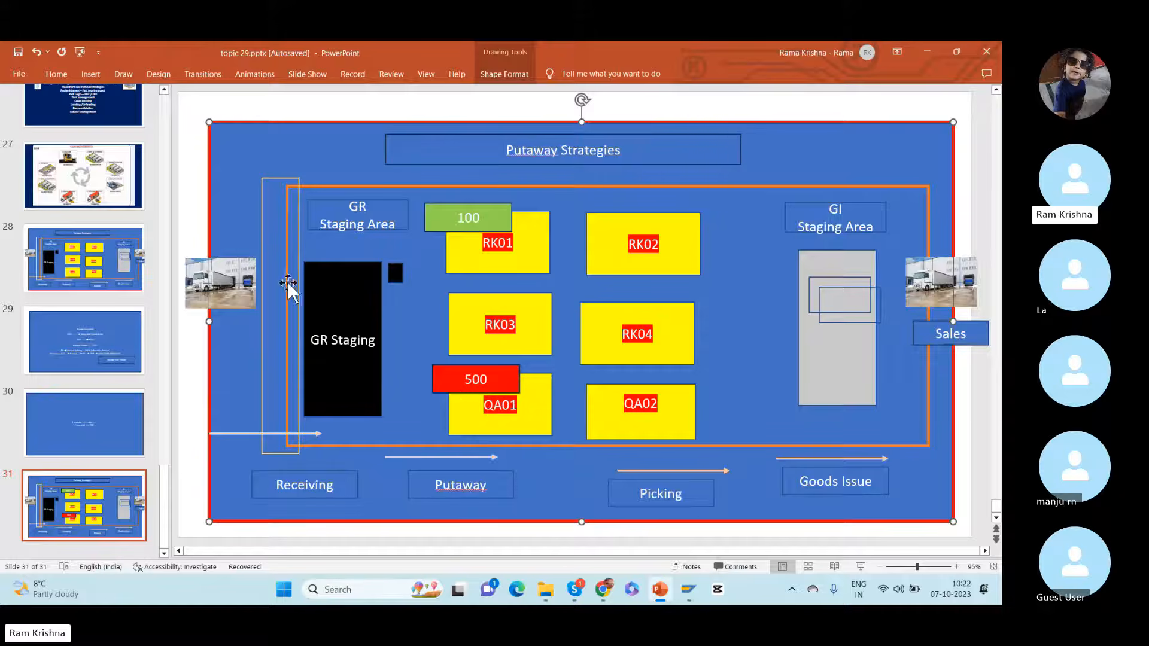
Step: Move the red 500 box and the green 100 box beside the receiving truck at the GR staging side of the slide
left_click_drag(448, 380, 267, 295)
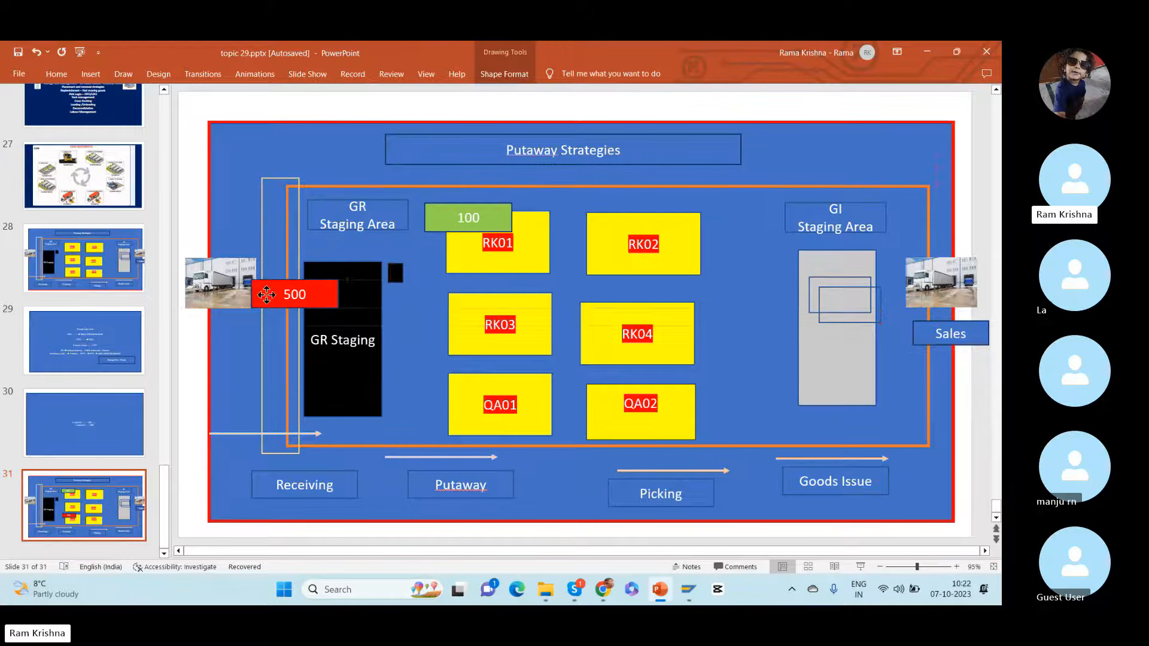
left_click(445, 217)
left_click_drag(446, 217, 266, 226)
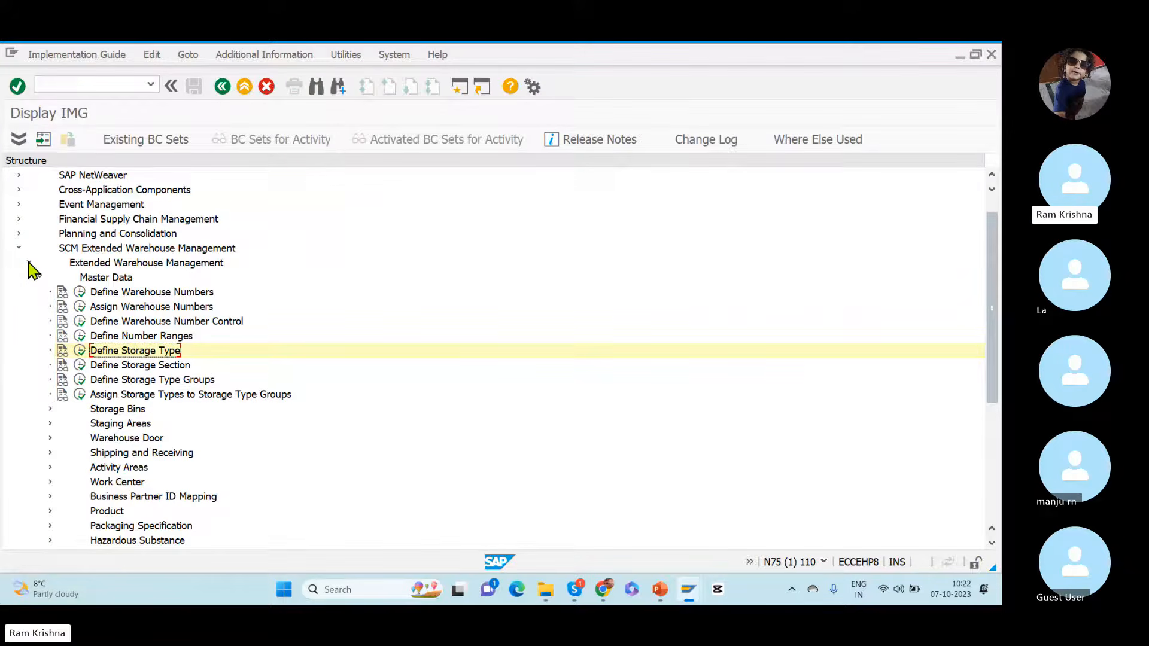
Step: Switch to the SAP IMG, open Define Storage Type Search Sequence for Putaway under Goods Receipt Process strategies, and position the list at warehouse RKWH
left_click(41, 279)
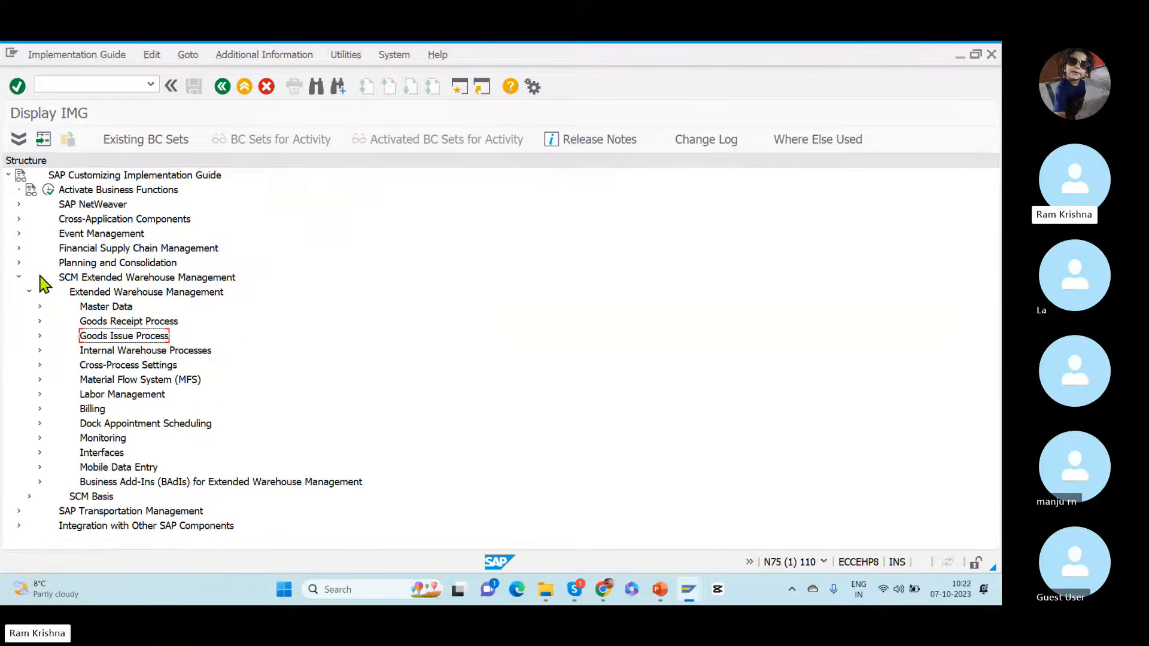
left_click(40, 322)
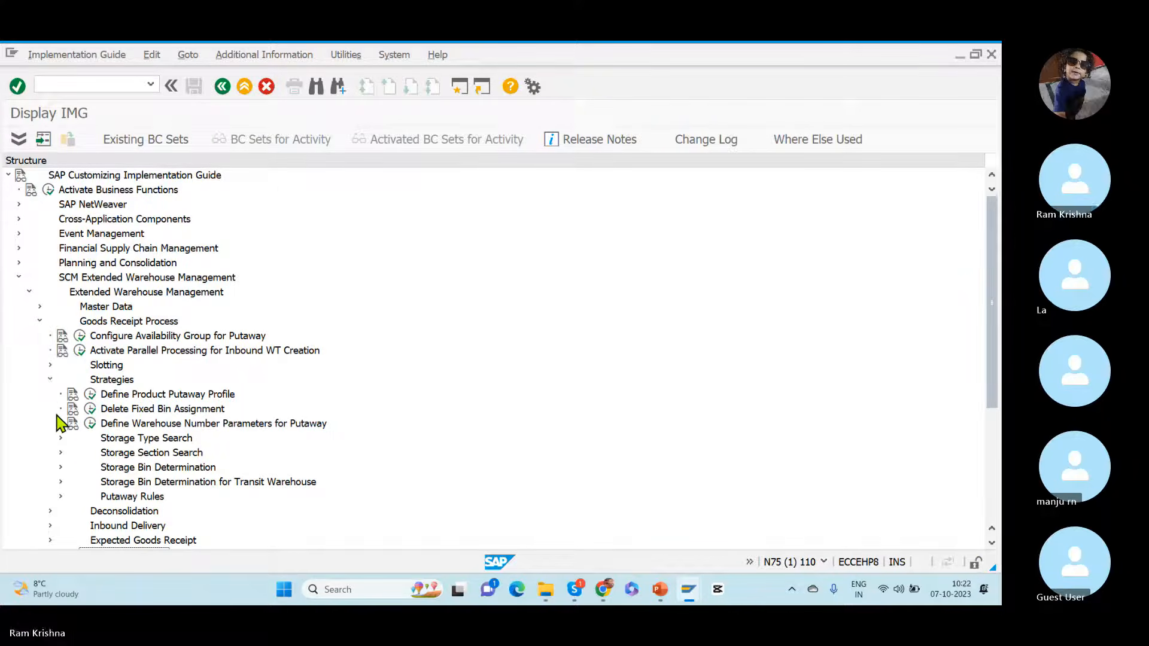
left_click(60, 439)
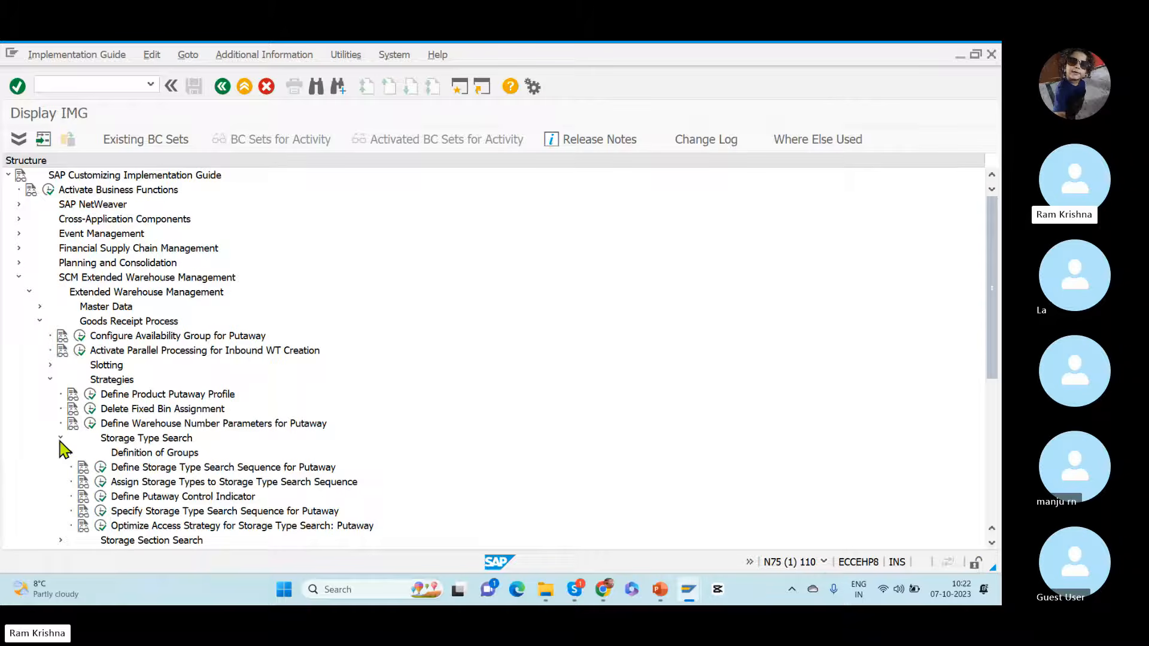
left_click(232, 471)
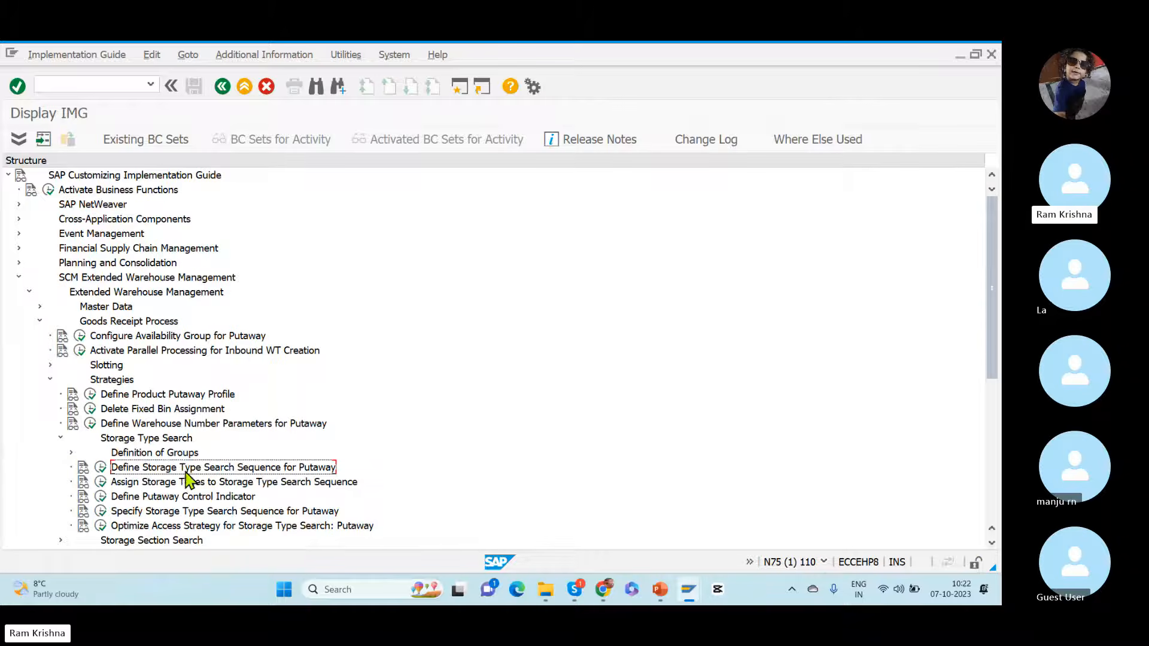
left_click(100, 467)
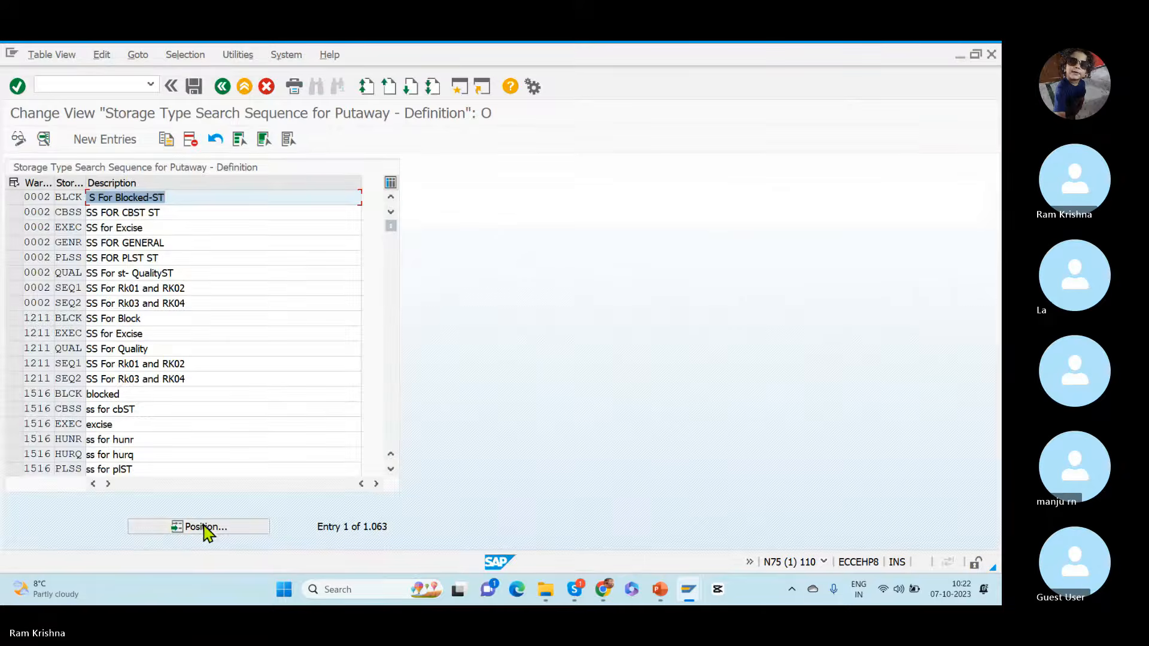
left_click(204, 527)
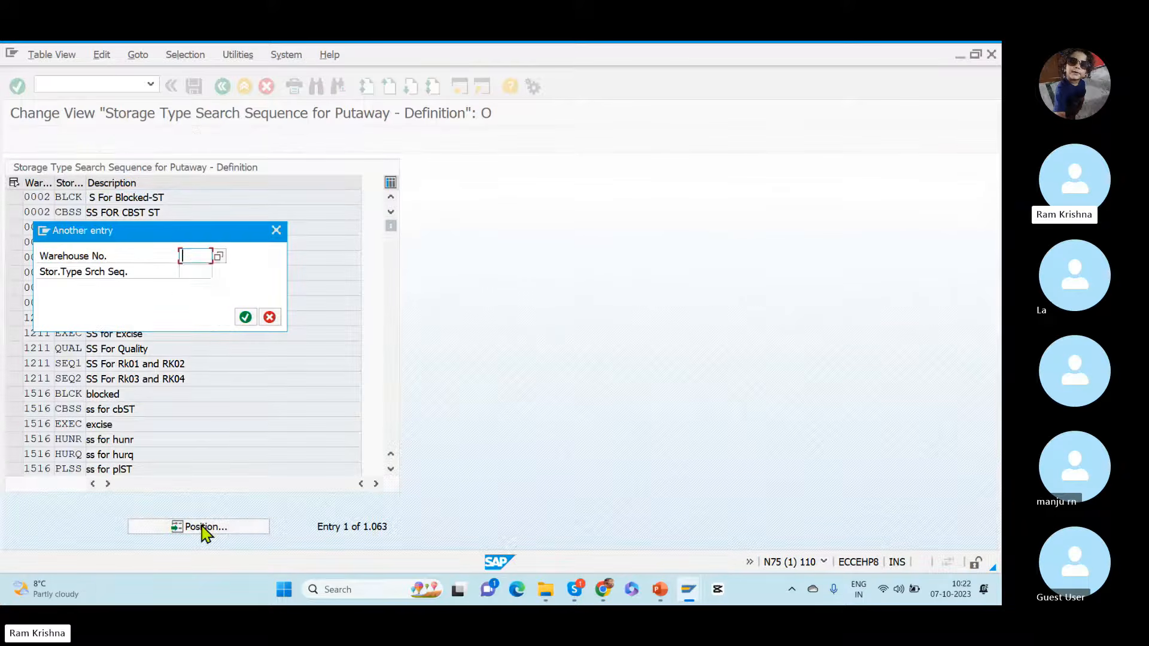
type("rkwh")
key("Return")
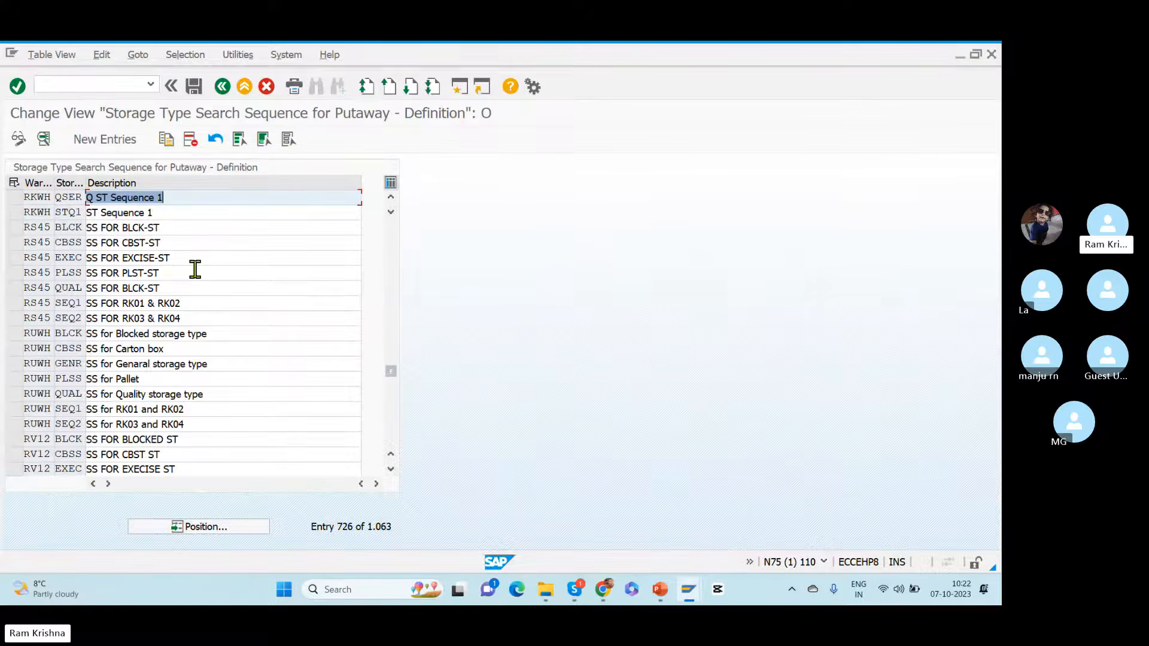
Step: Examine the definition of search sequence QSER for warehouse RKWH and return to the IMG structure
double_click(58, 197)
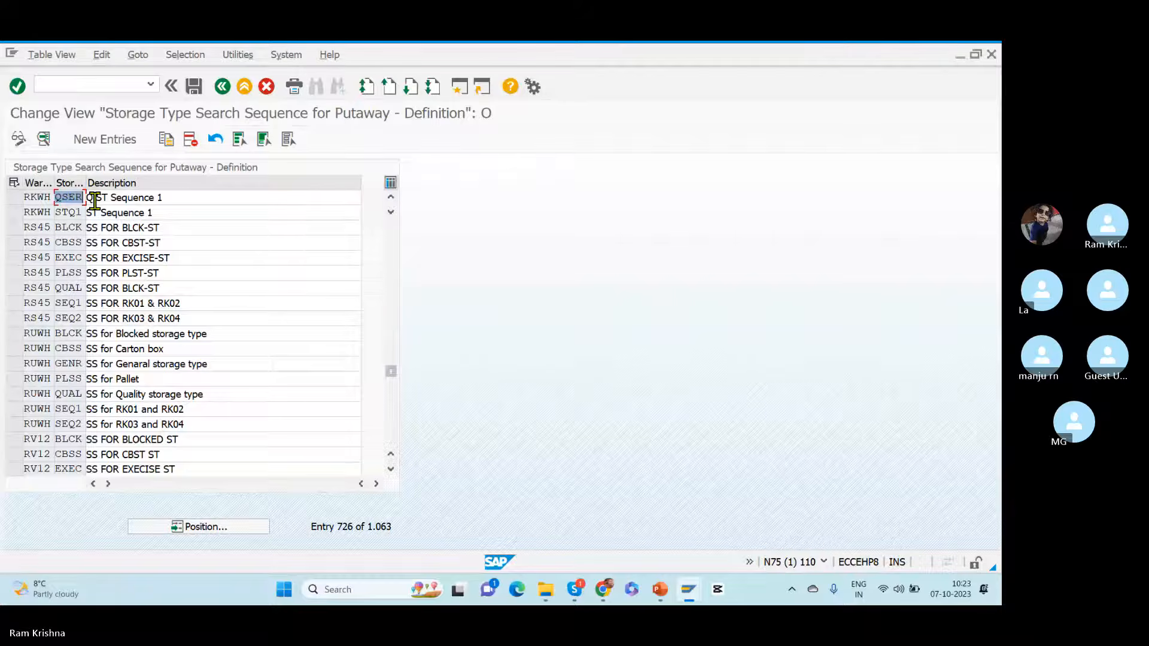
double_click(38, 197)
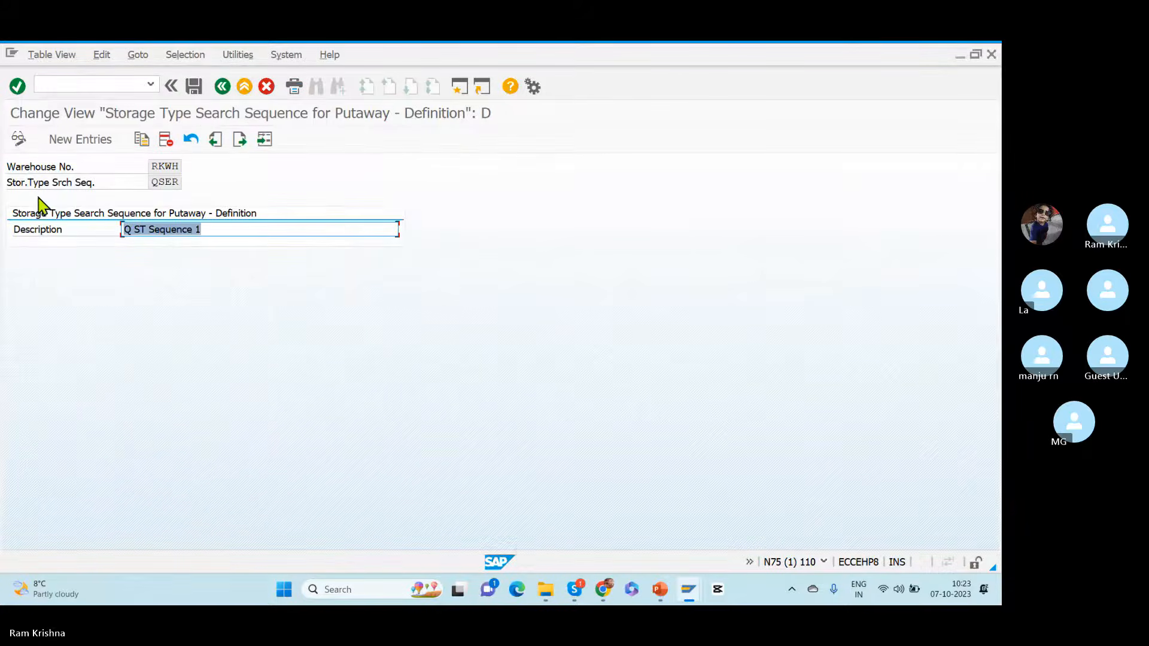
double_click(151, 182)
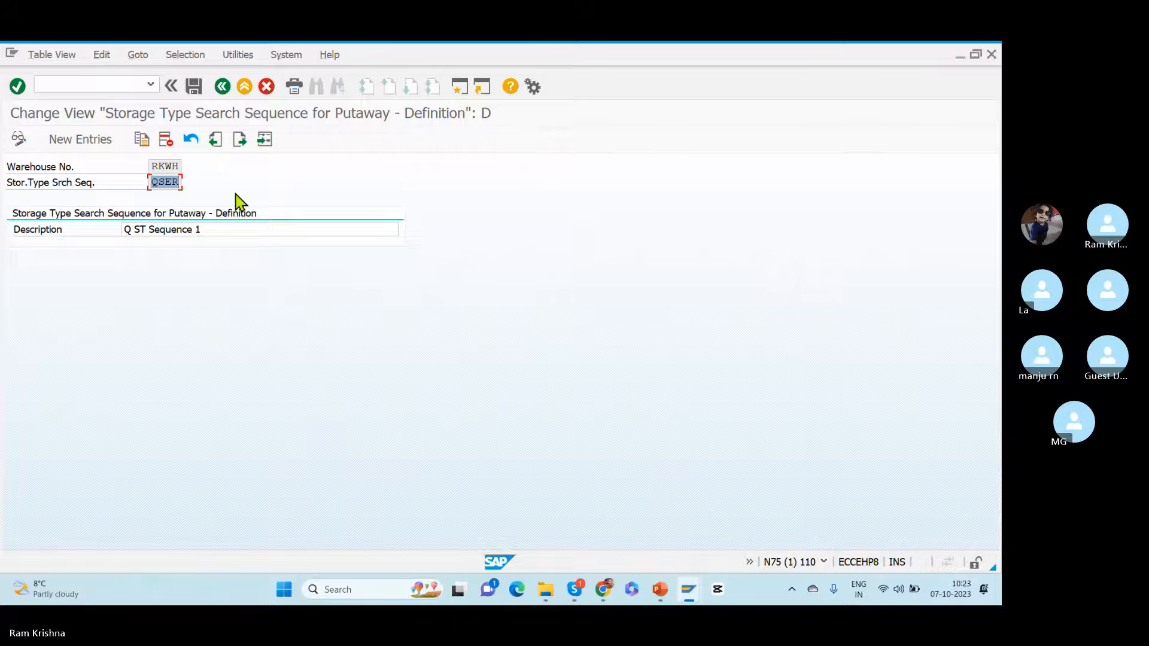
left_click(222, 86)
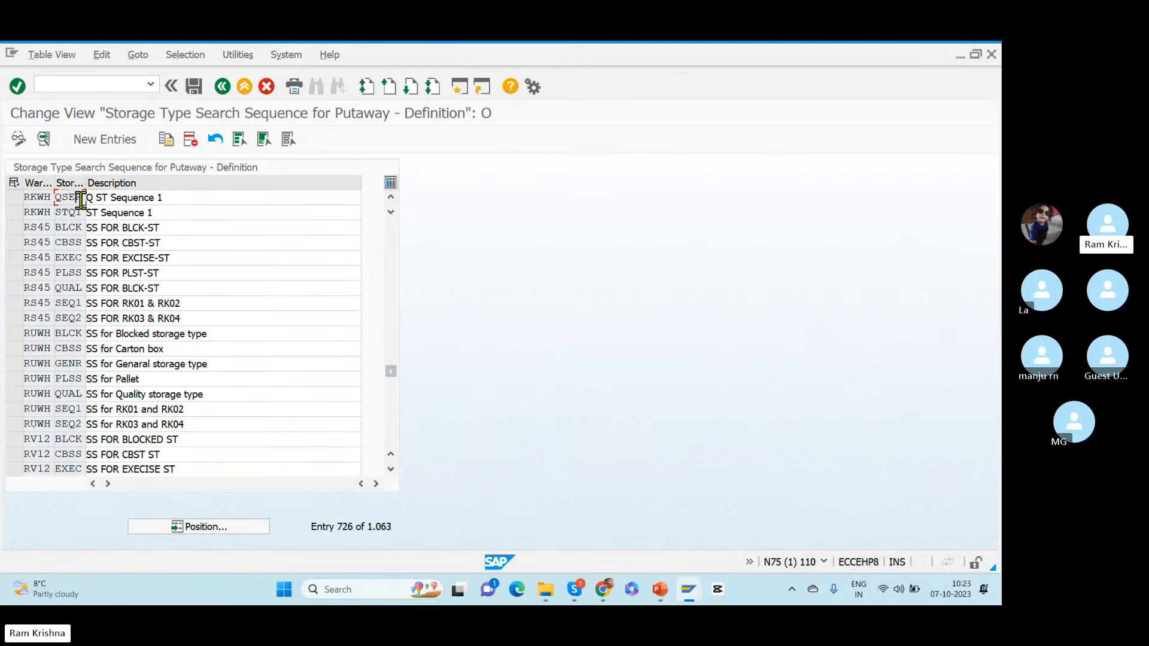
left_click_drag(56, 197, 83, 198)
left_click(222, 87)
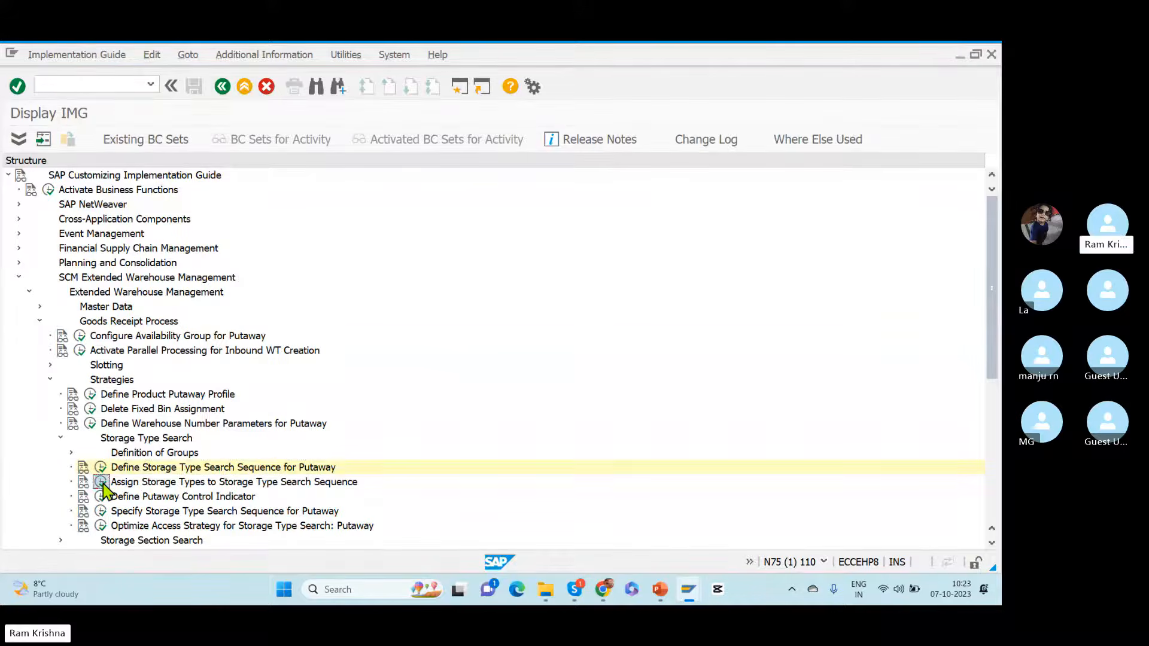
Step: Open Assign Storage Types to Storage Type Search Sequence and position the list at warehouse RKWH
left_click(101, 484)
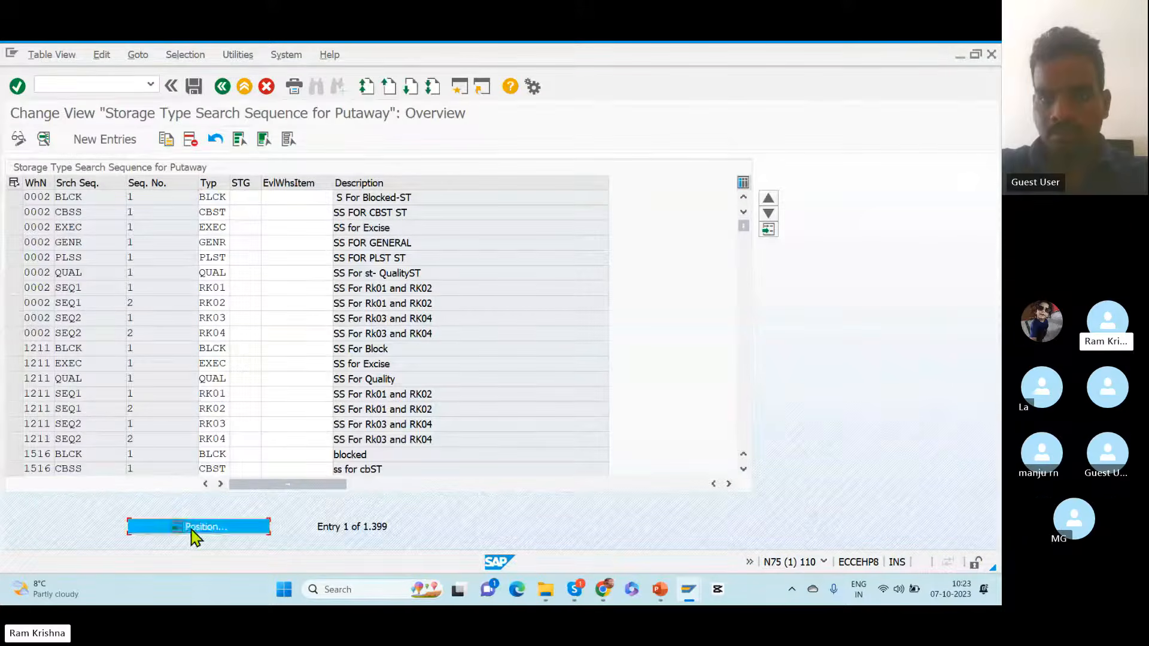
left_click(195, 527)
type("rk")
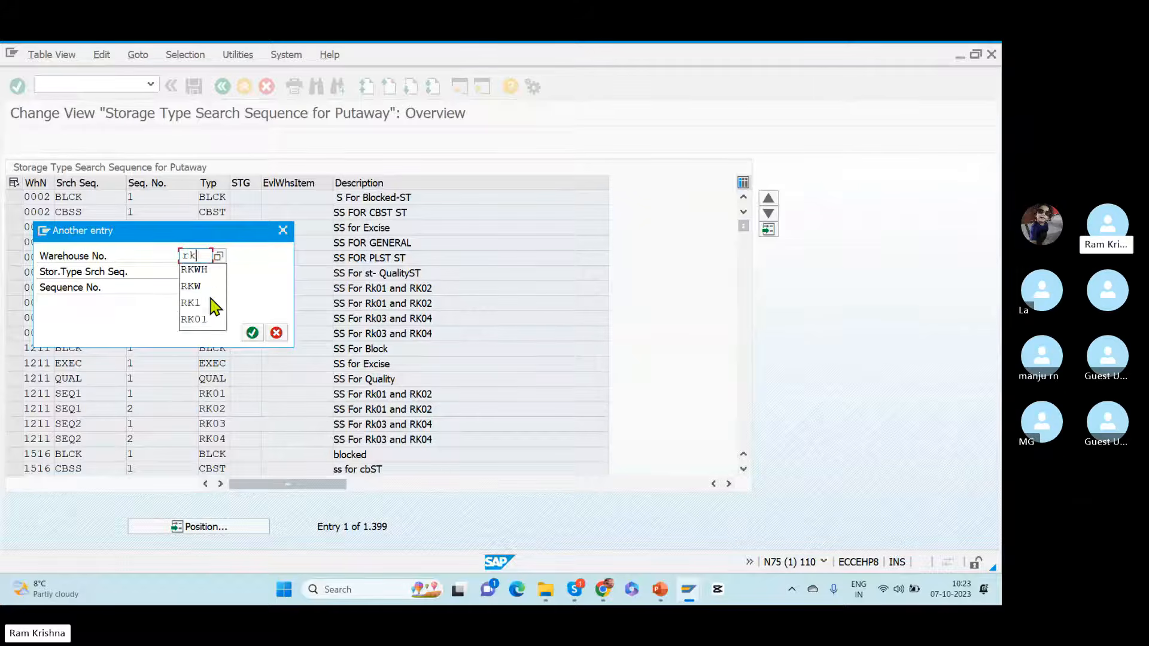
type("wh")
key("Return")
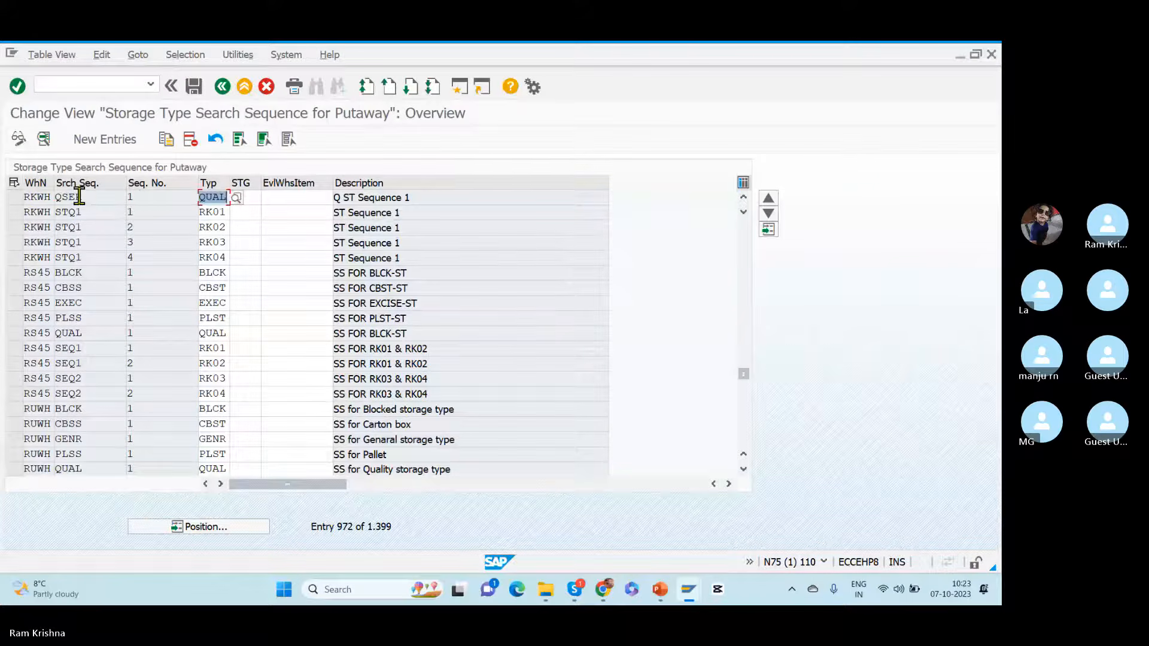
Step: Check the storage type assigned to sequence QSER and look through warehouse RKWH's available storage types without changing the assignment
left_click_drag(98, 197, 38, 198)
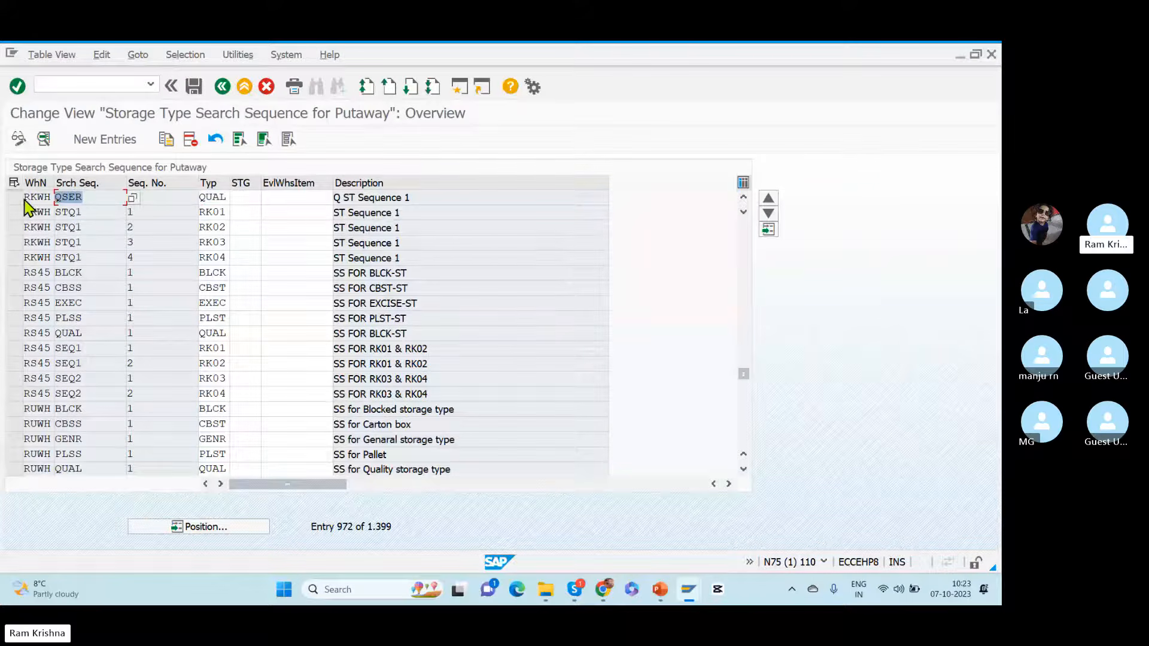
left_click(14, 198)
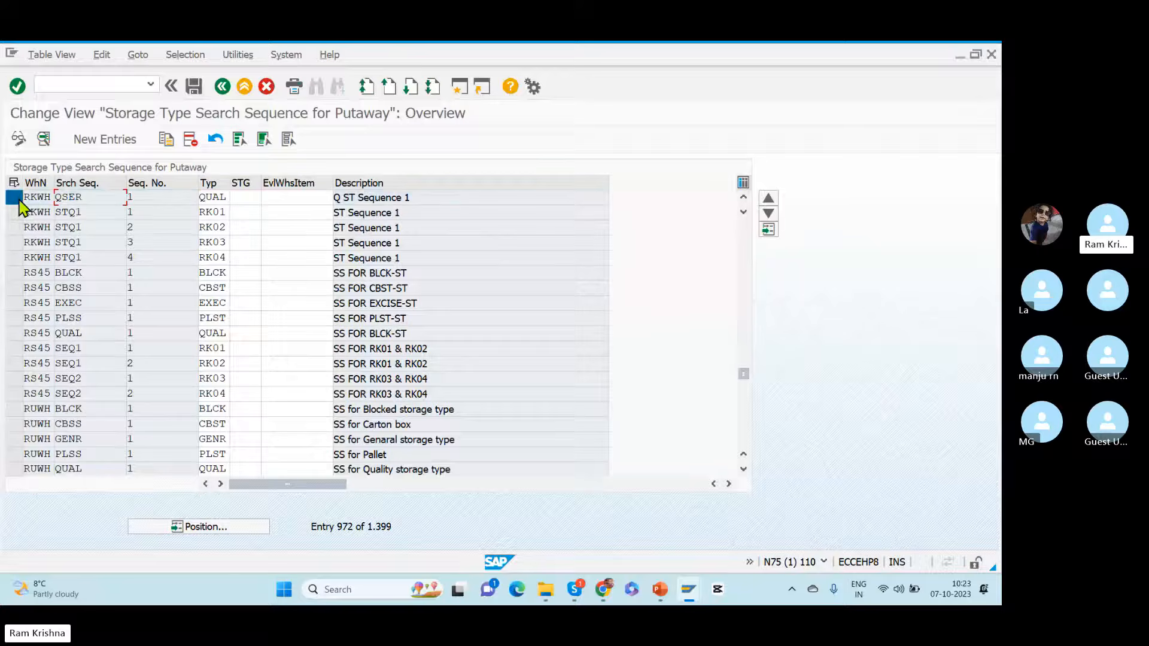
left_click(105, 203)
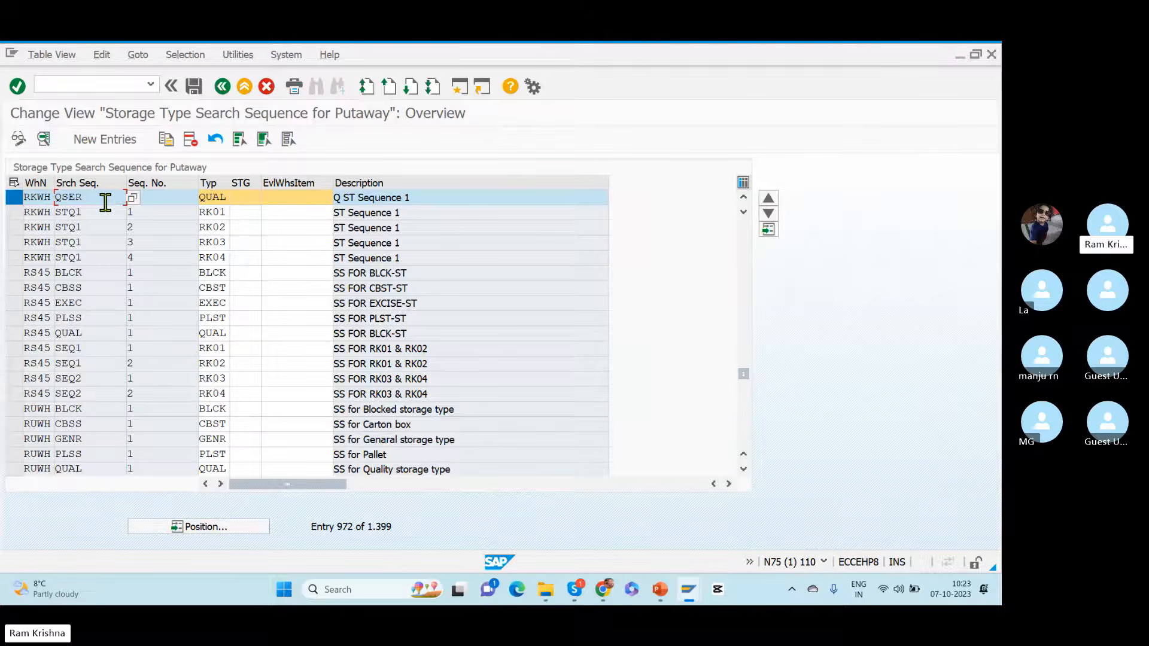
left_click(221, 203)
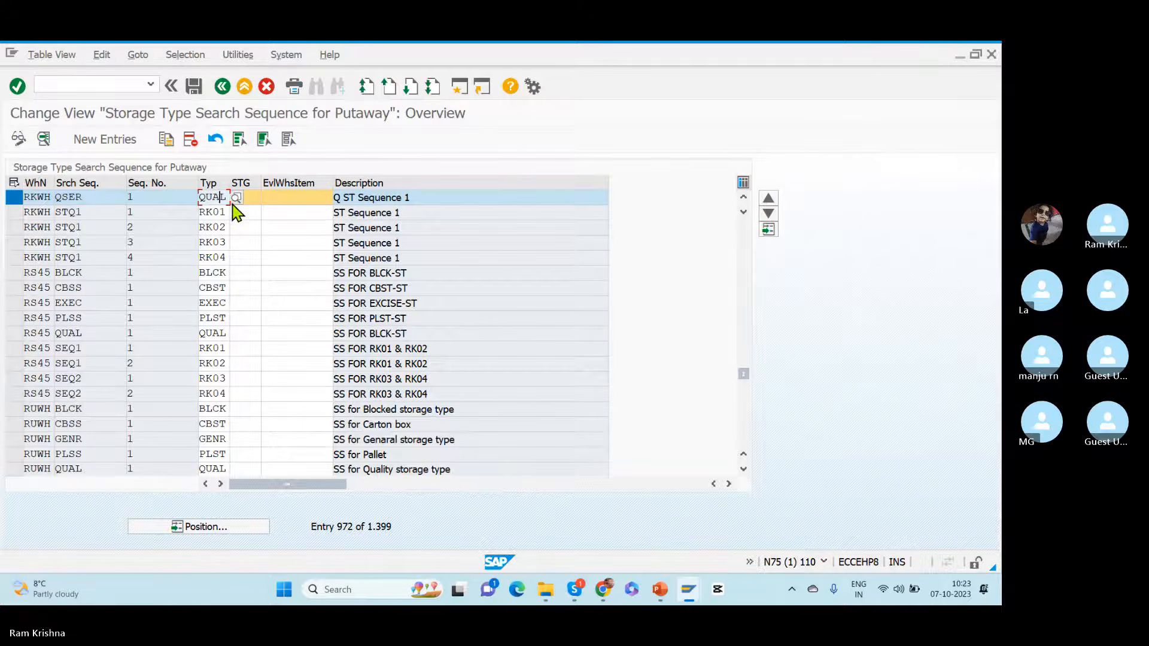
left_click(236, 198)
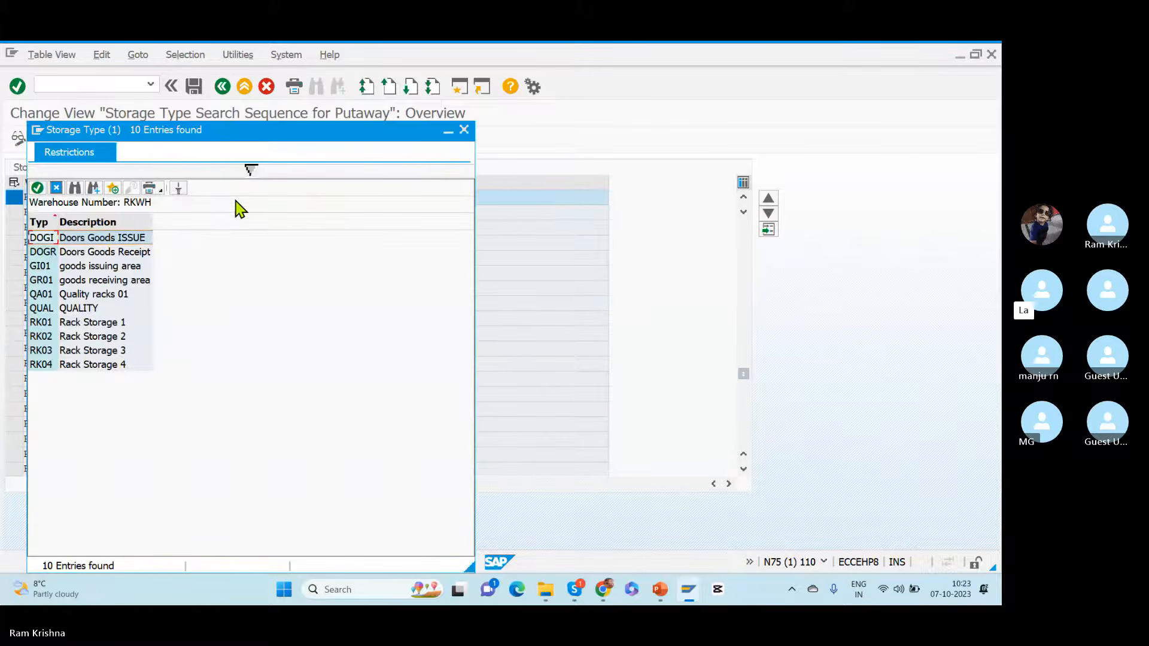
left_click(82, 308)
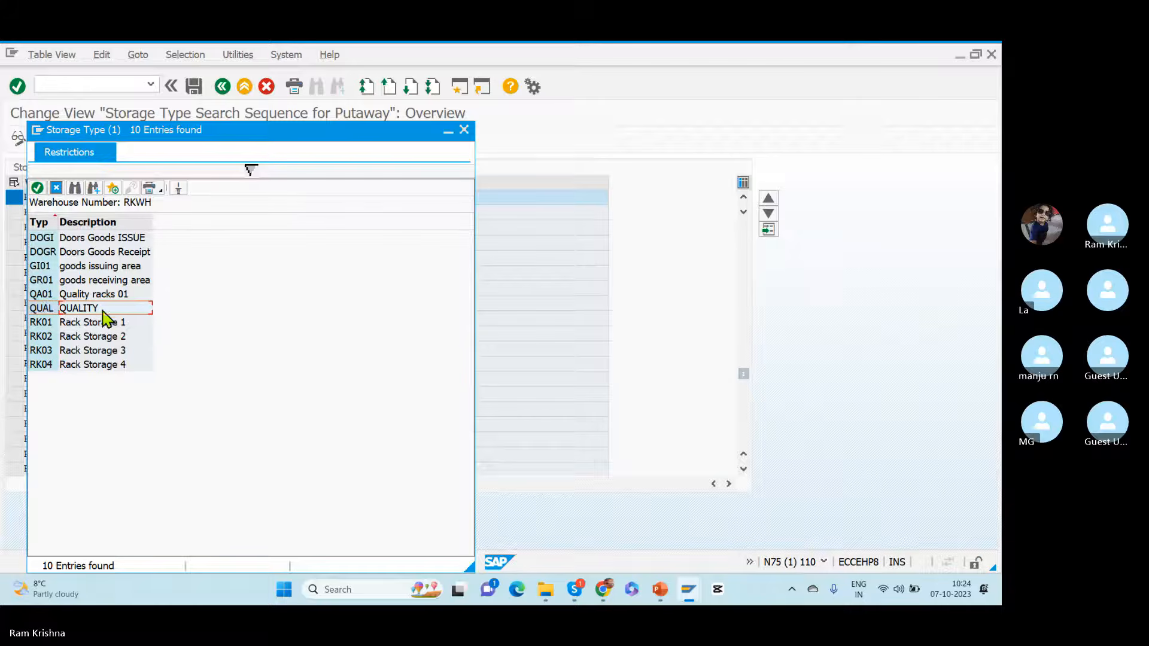
left_click(465, 131)
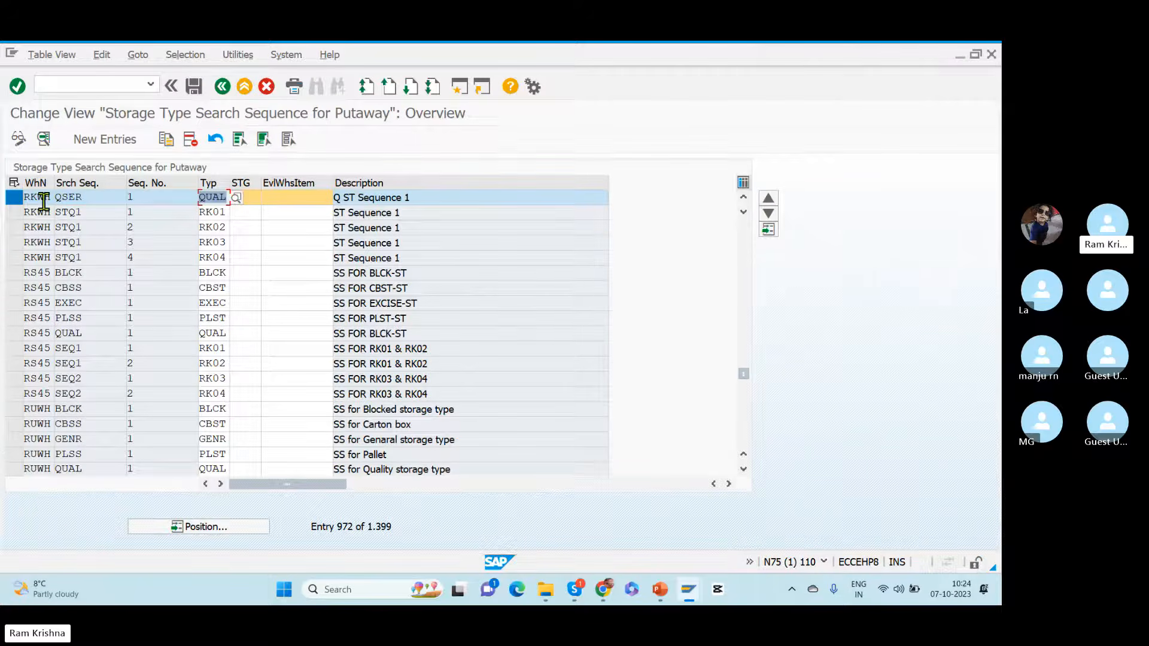
Step: Review the assignment of storage type QUAL to sequence QSER and return to the IMG structure
left_click_drag(88, 198, 51, 196)
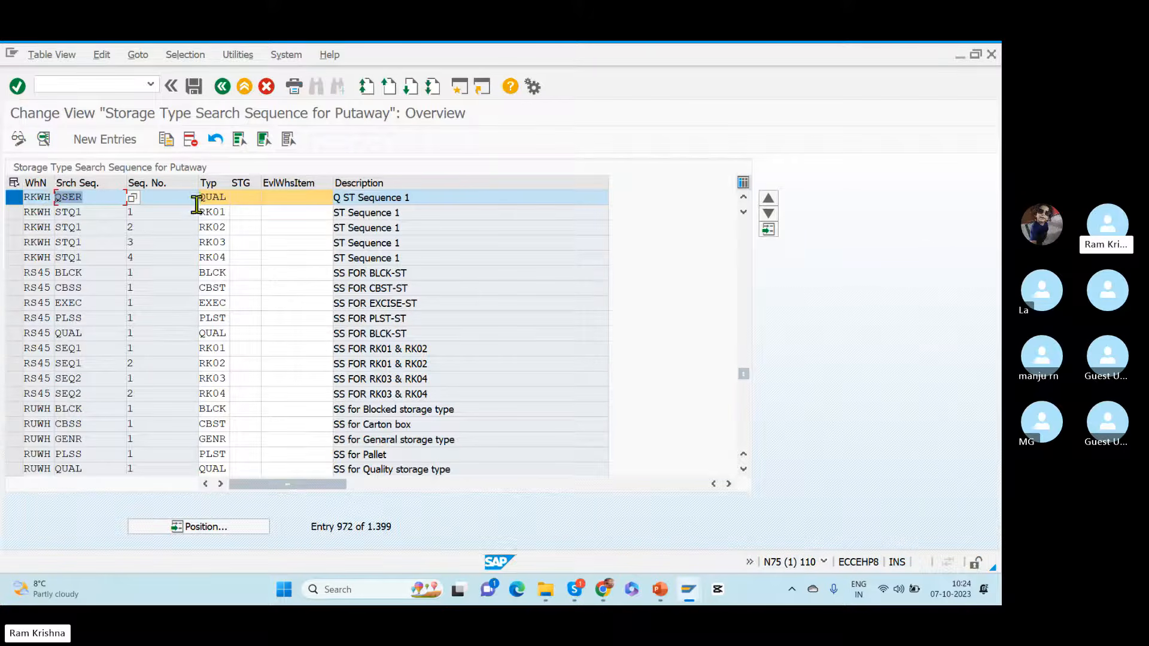
left_click_drag(201, 197, 257, 205)
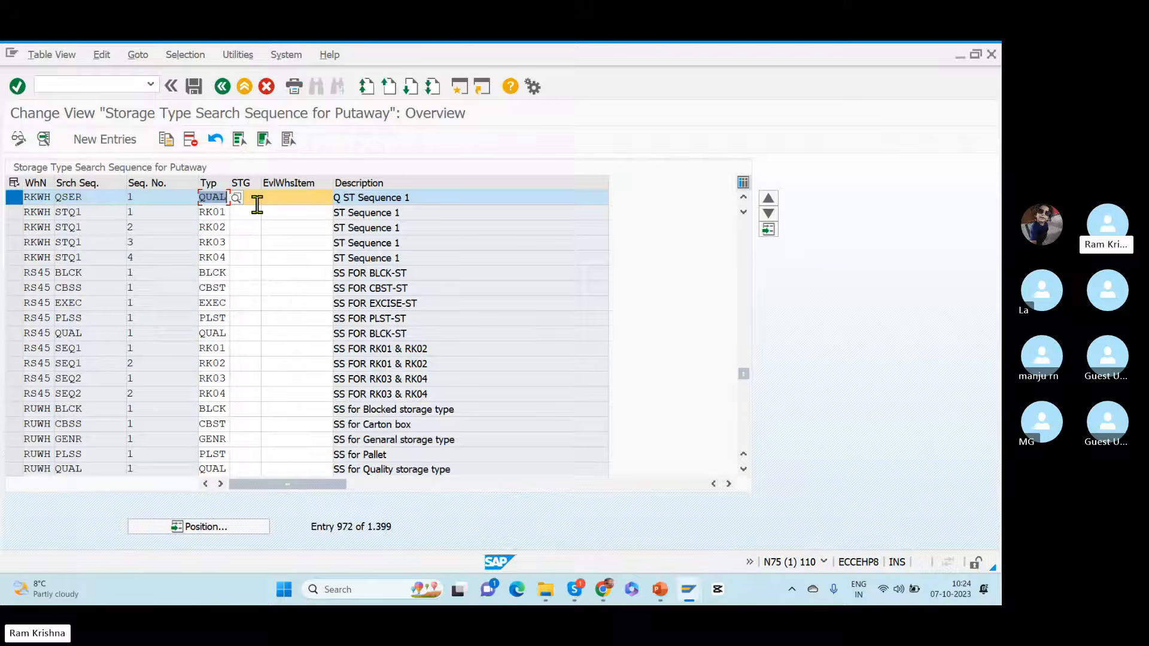
left_click(218, 89)
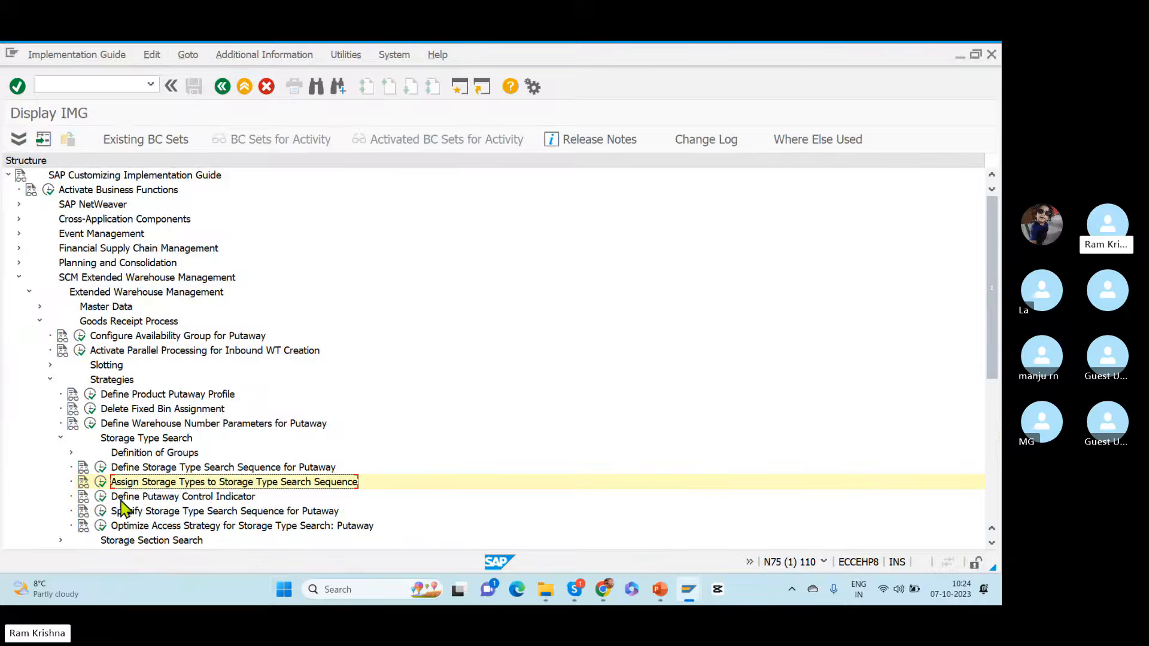
Step: Open Define Putaway Control Indicator and position the list at warehouse RKWH
left_click(102, 497)
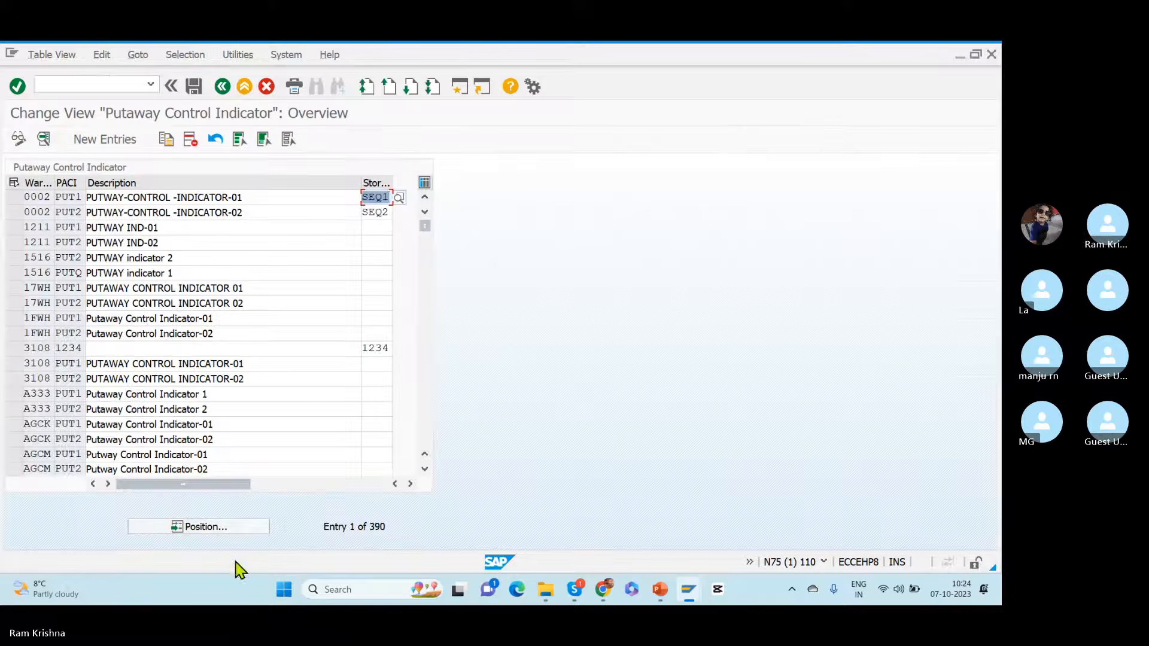
left_click(192, 527)
type("rk")
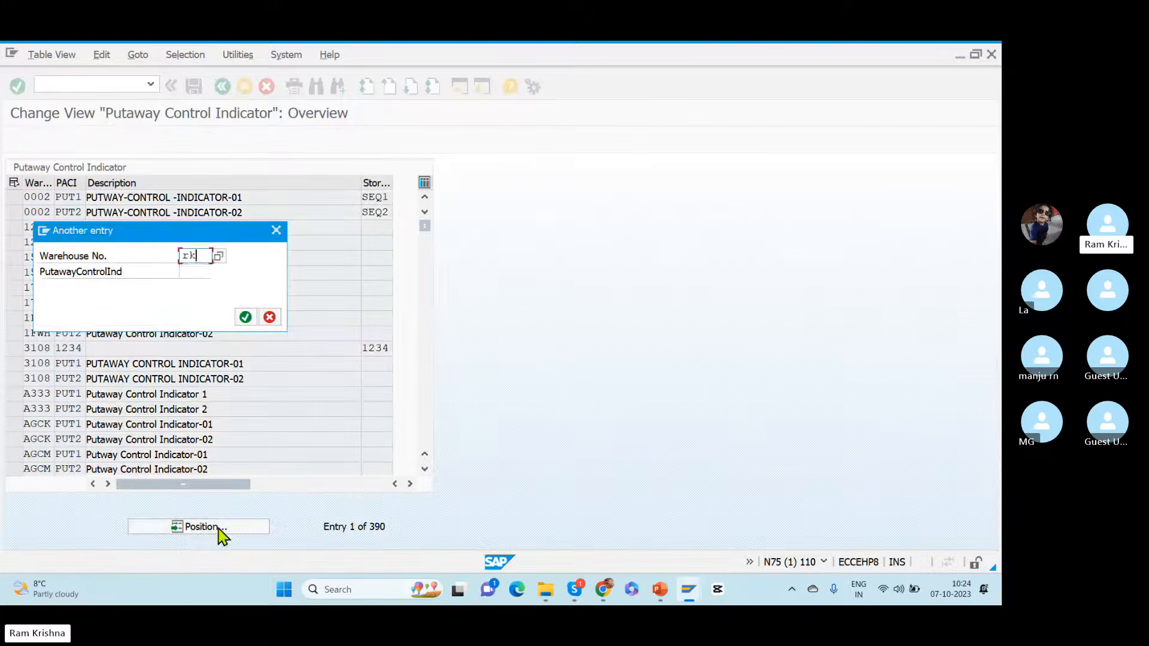
type("wh")
key("Return")
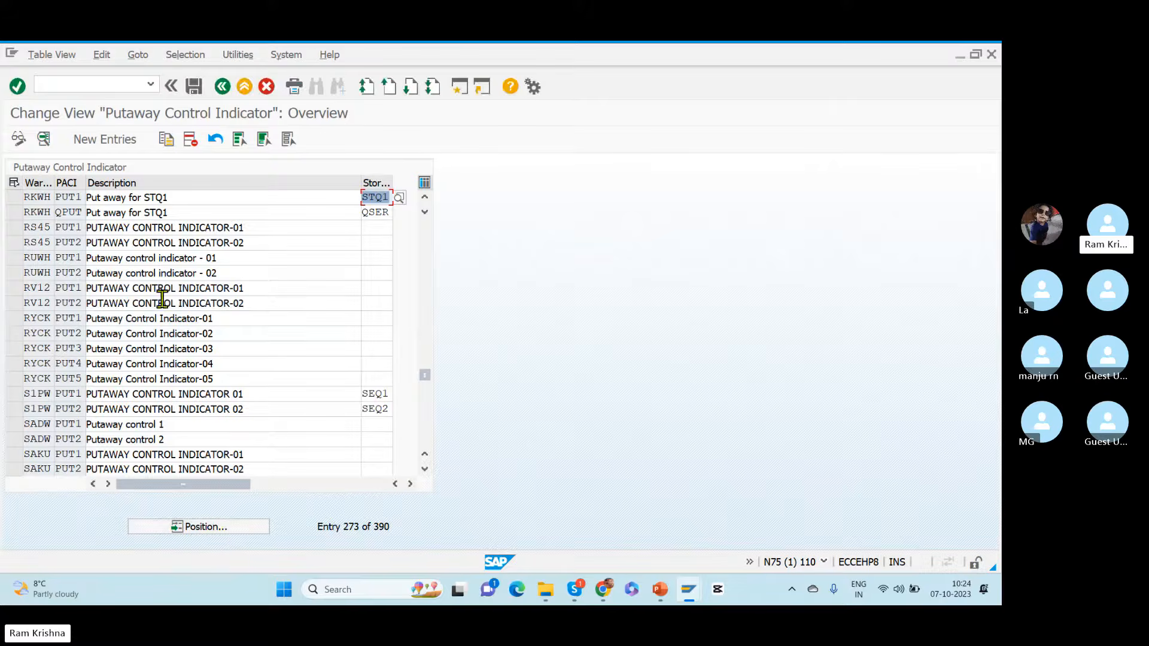
Step: Examine putaway control indicators PUT1 and QPUT and QPUT's search sequence for warehouse RKWH, and return to the IMG structure
double_click(62, 196)
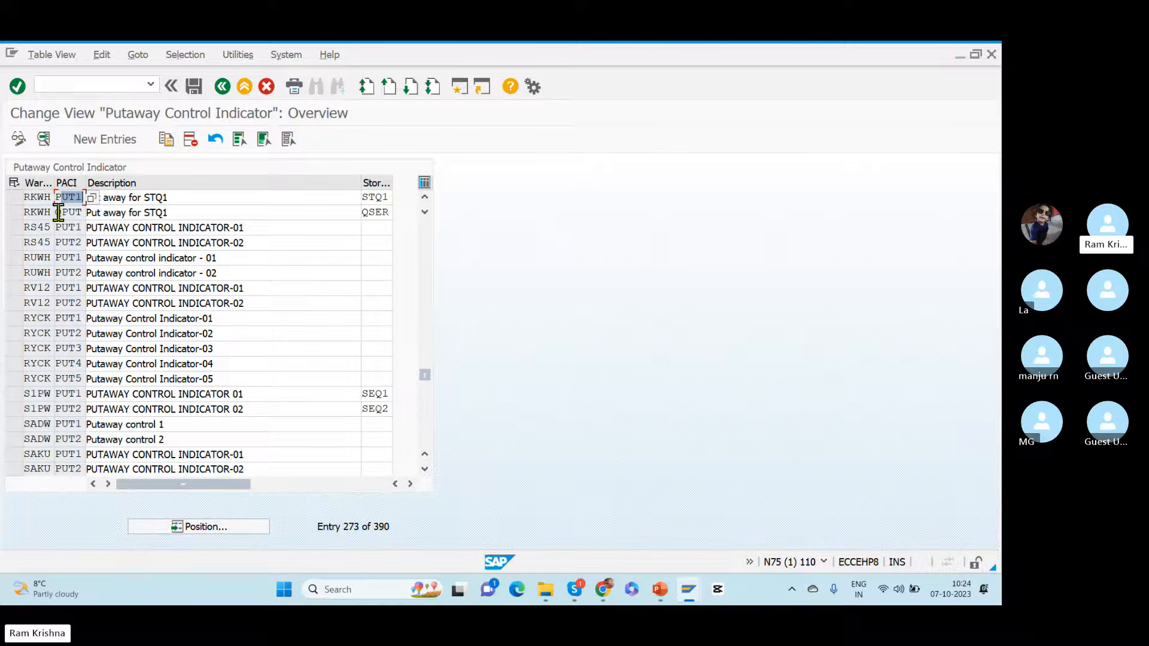
double_click(58, 212)
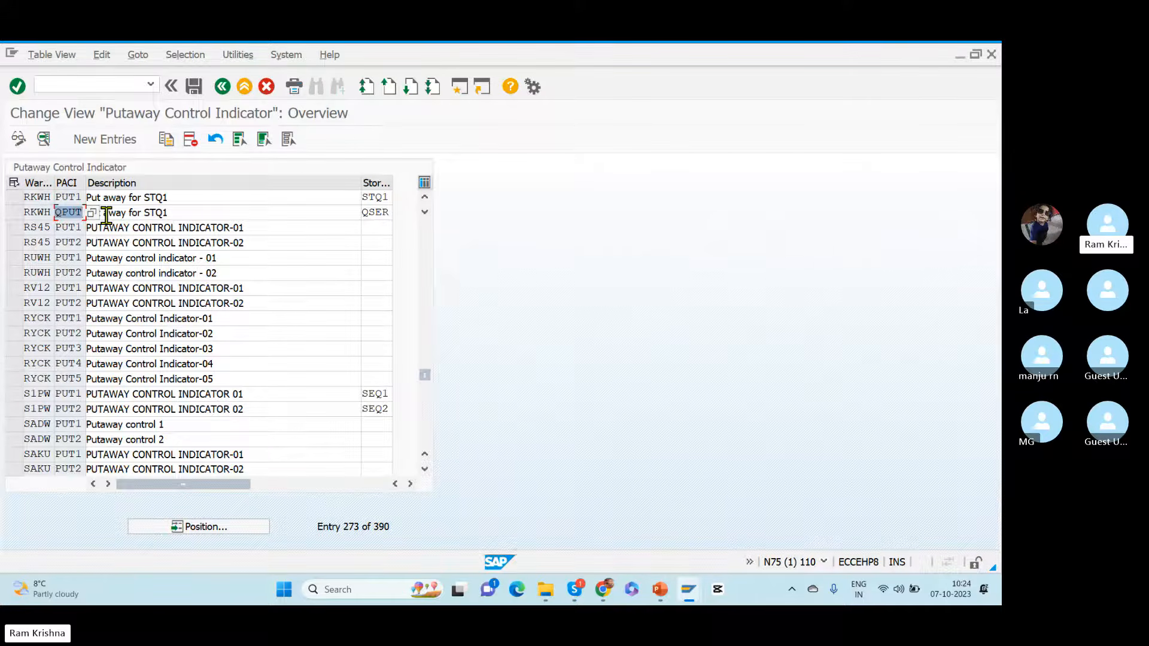
double_click(365, 214)
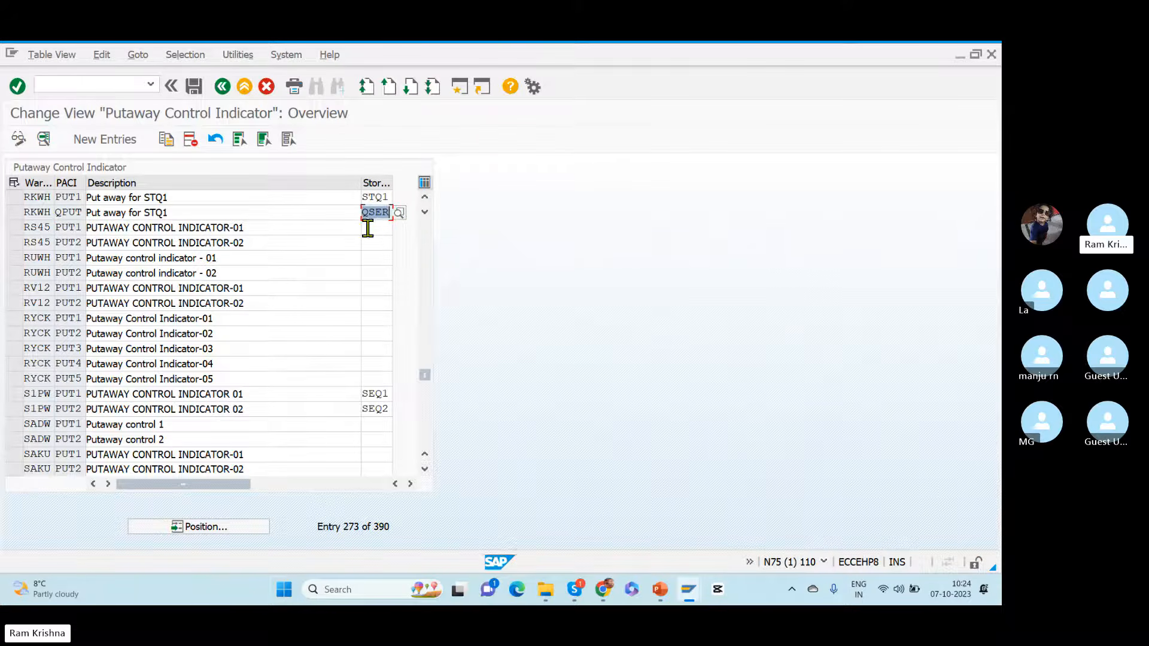
left_click(57, 215)
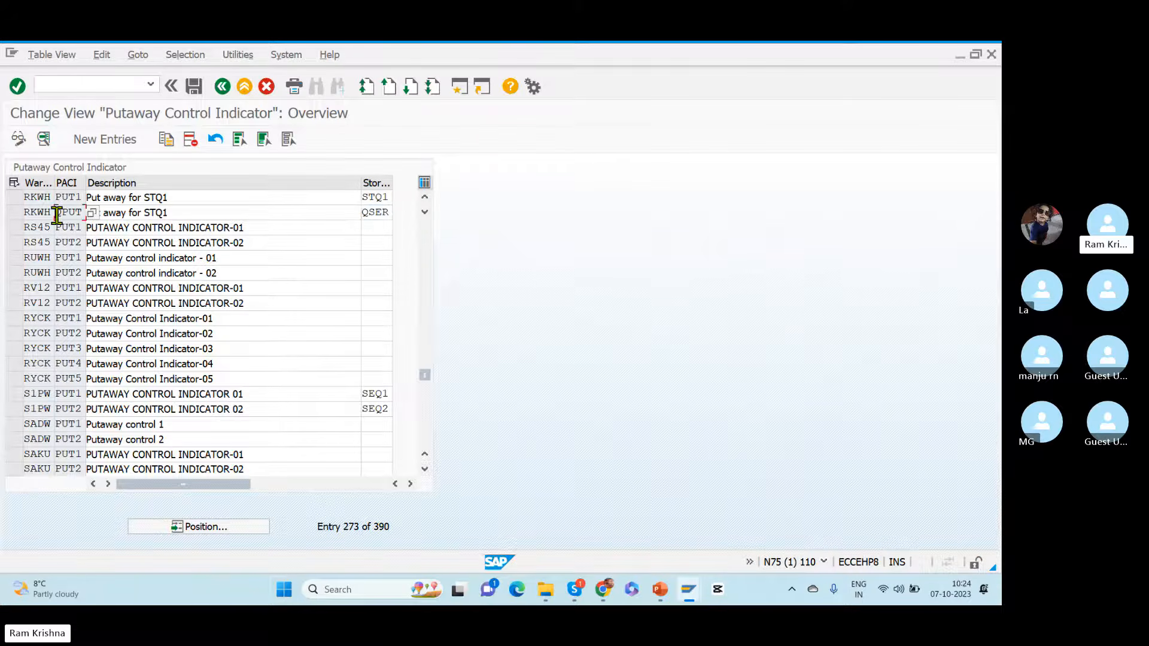
double_click(70, 213)
left_click(222, 86)
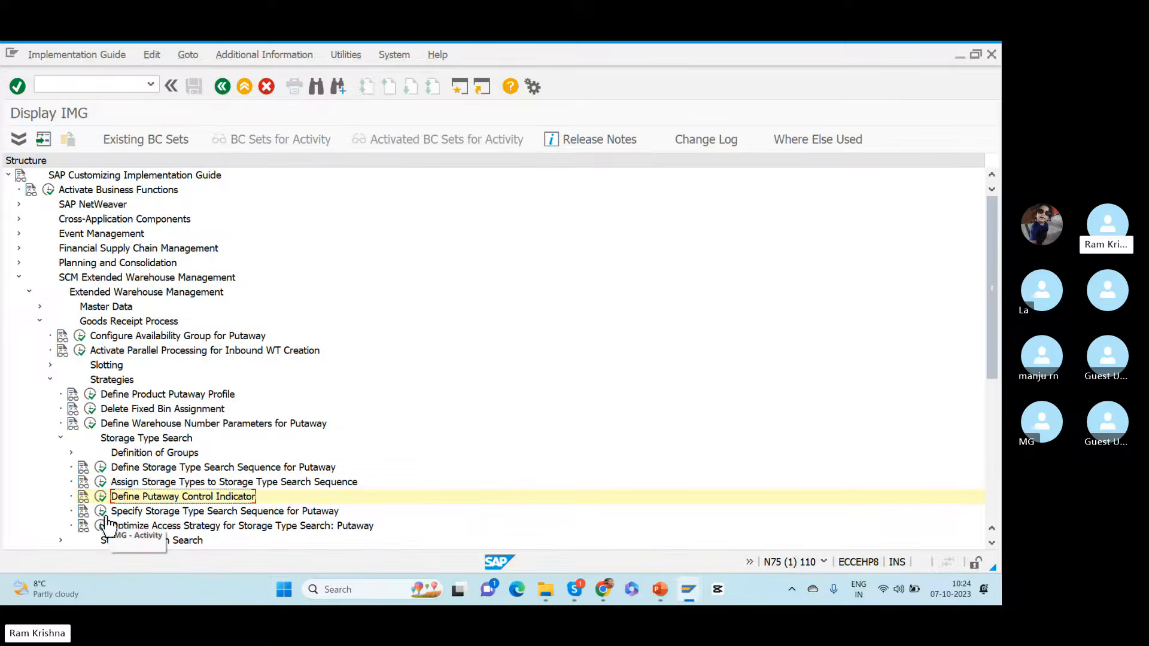
Step: Open Specify Storage Type Search Sequence for Putaway at warehouse RKWH's entry and widen the Stock/Grp column
left_click(101, 514)
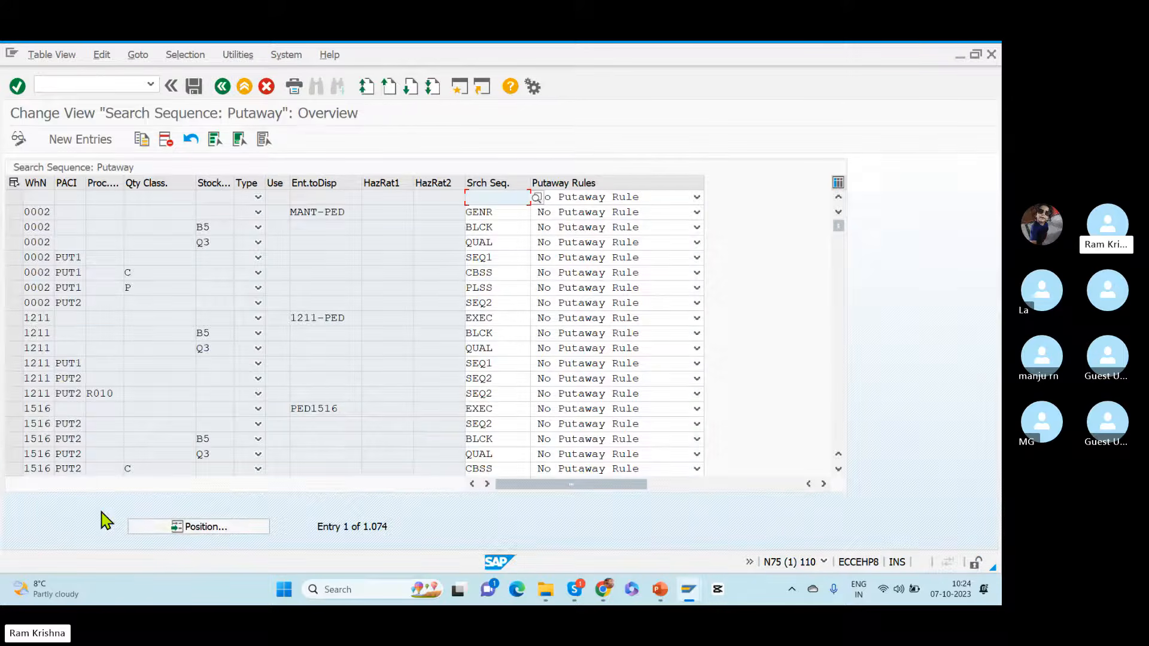
left_click(187, 529)
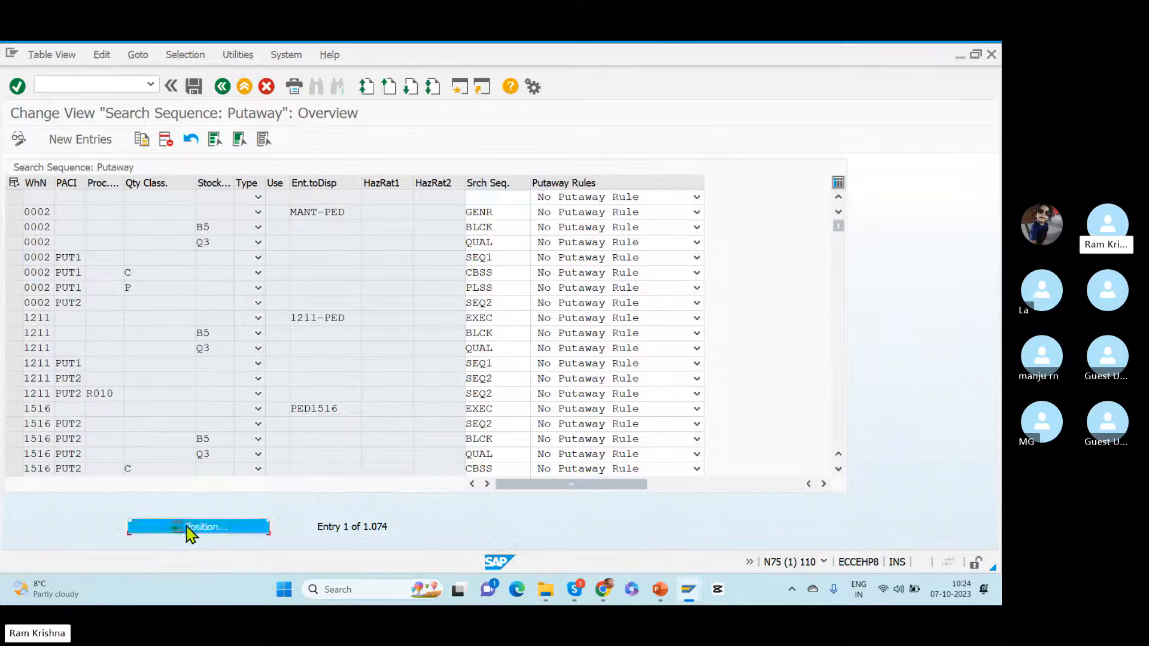
type("rkwh")
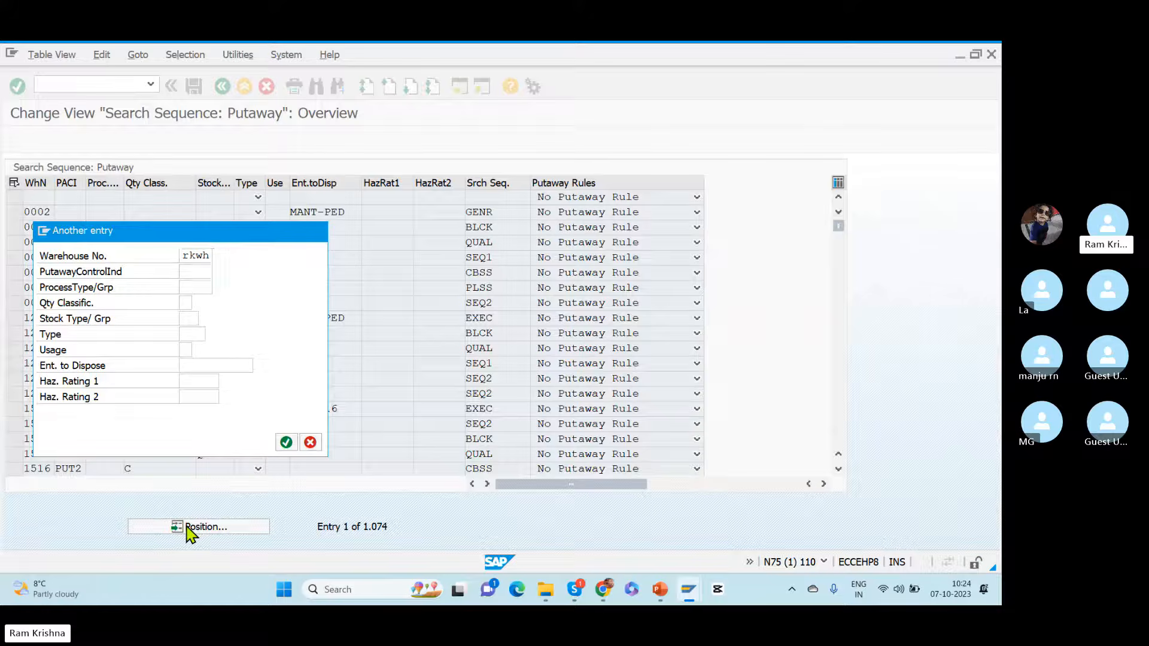
key("Return")
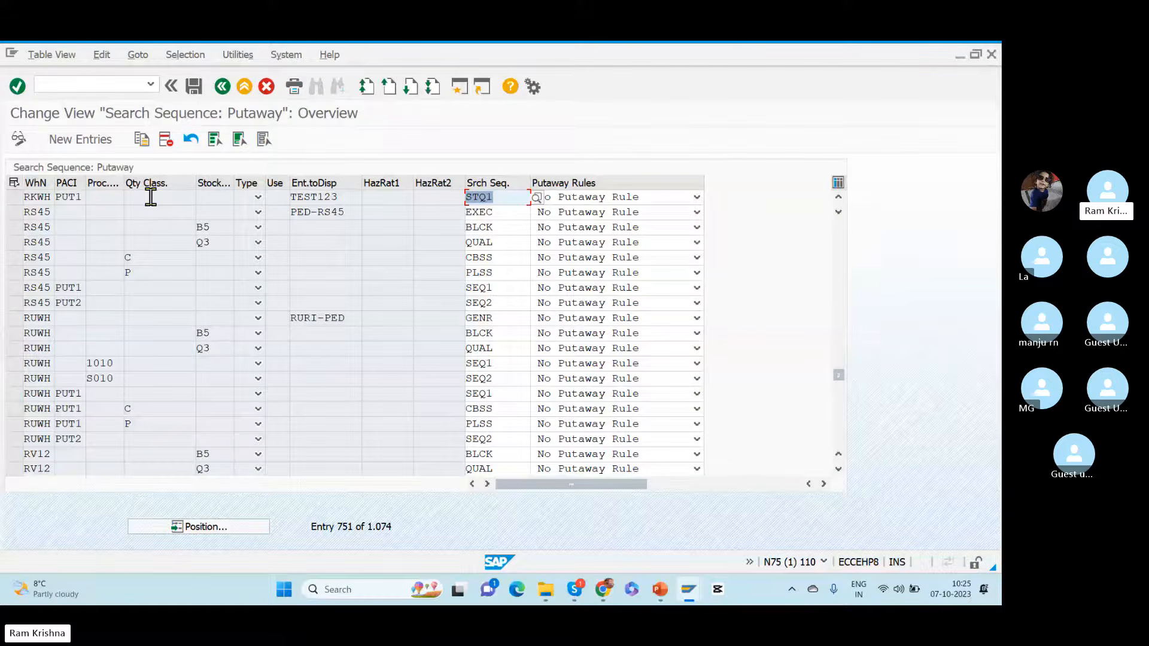
left_click(214, 196)
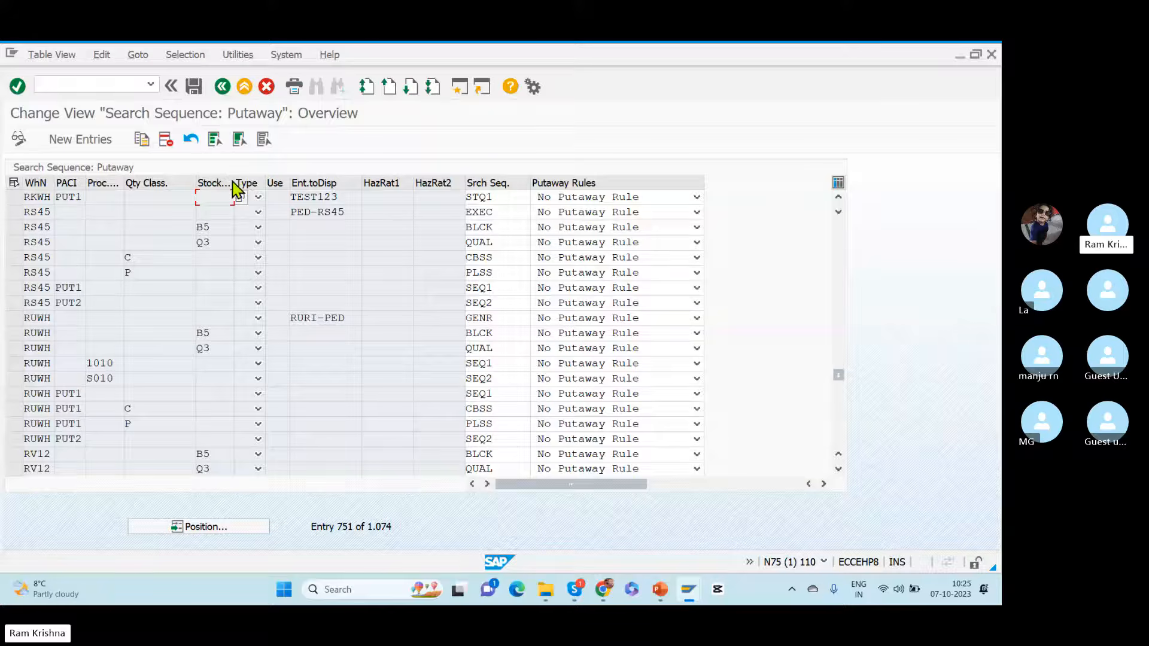
left_click_drag(233, 184, 266, 192)
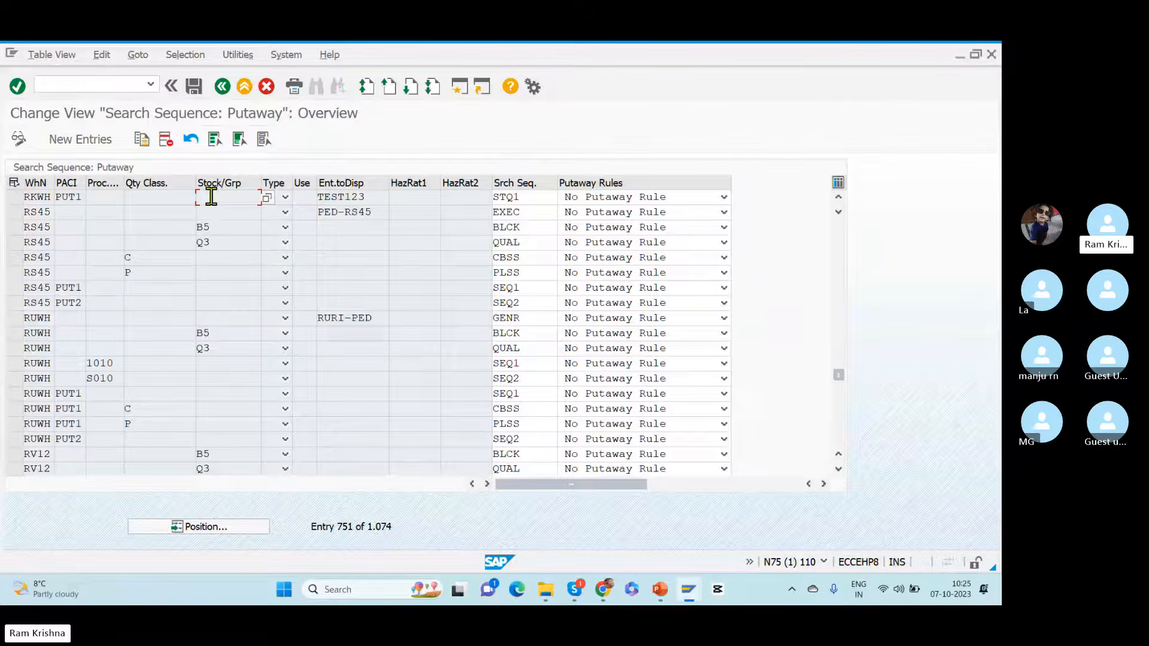
Step: Copy the RKWH PUT1 search sequence entry and set the copy's stock type/group to Q3
left_click(21, 198)
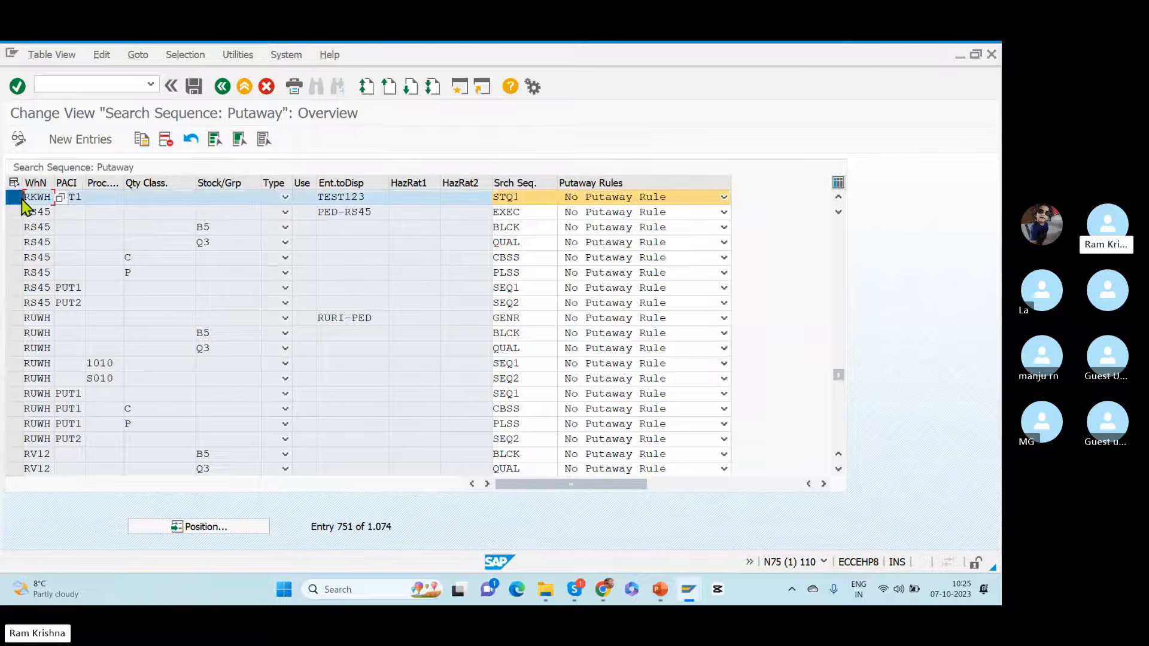
left_click(141, 140)
left_click(74, 196)
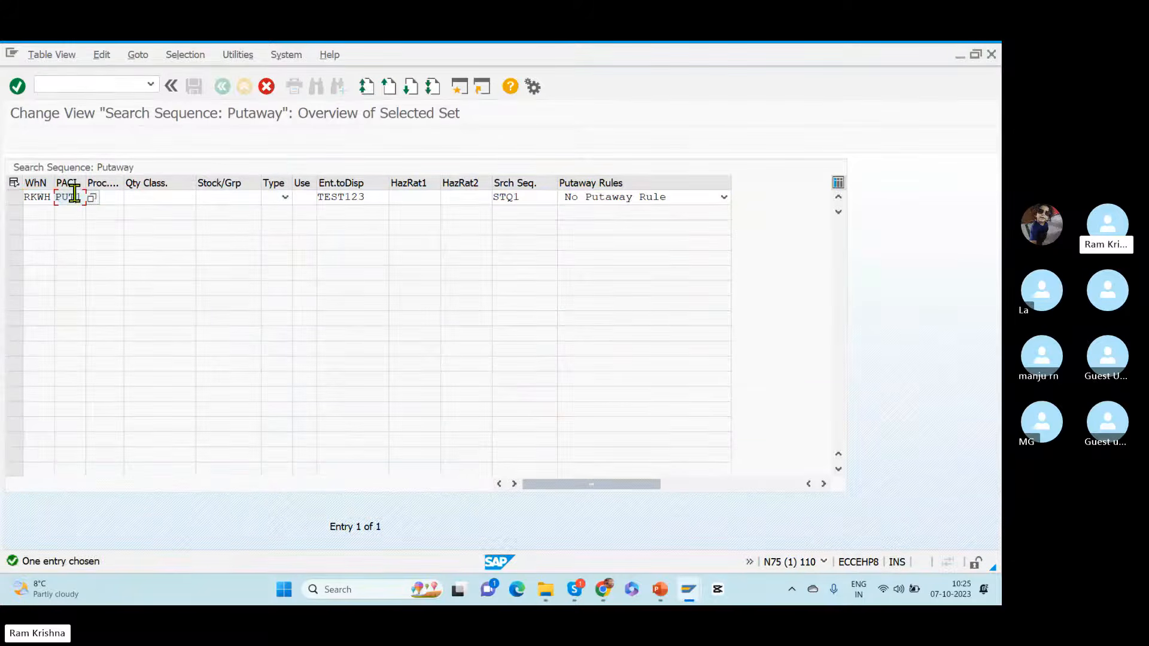
left_click(240, 197)
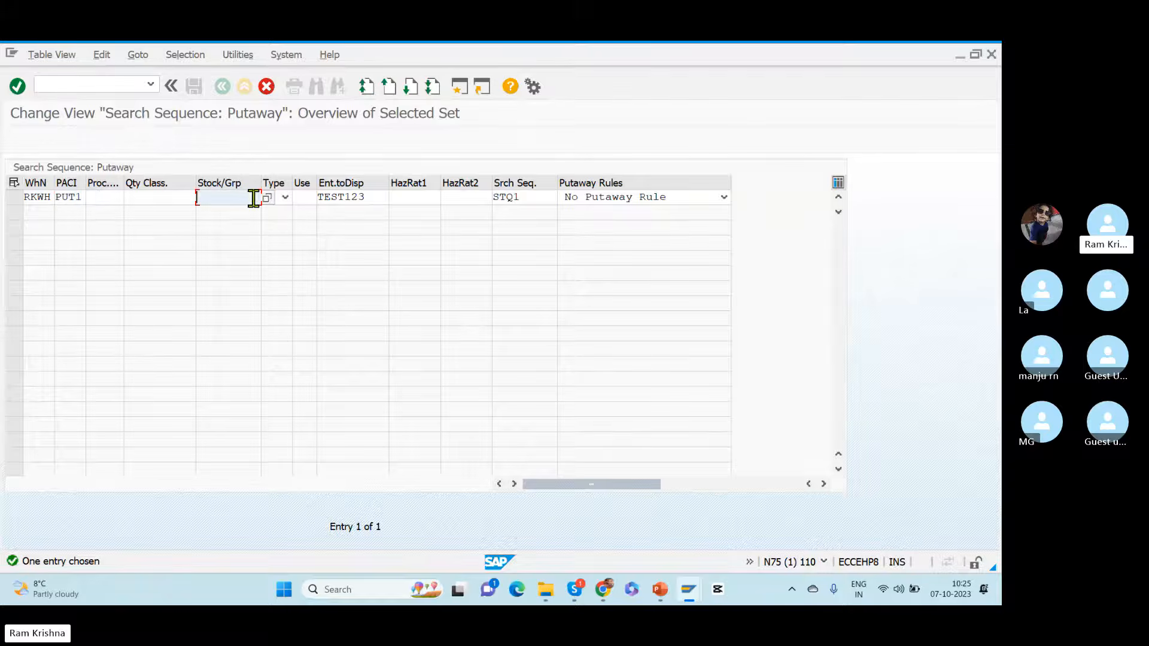
left_click(267, 198)
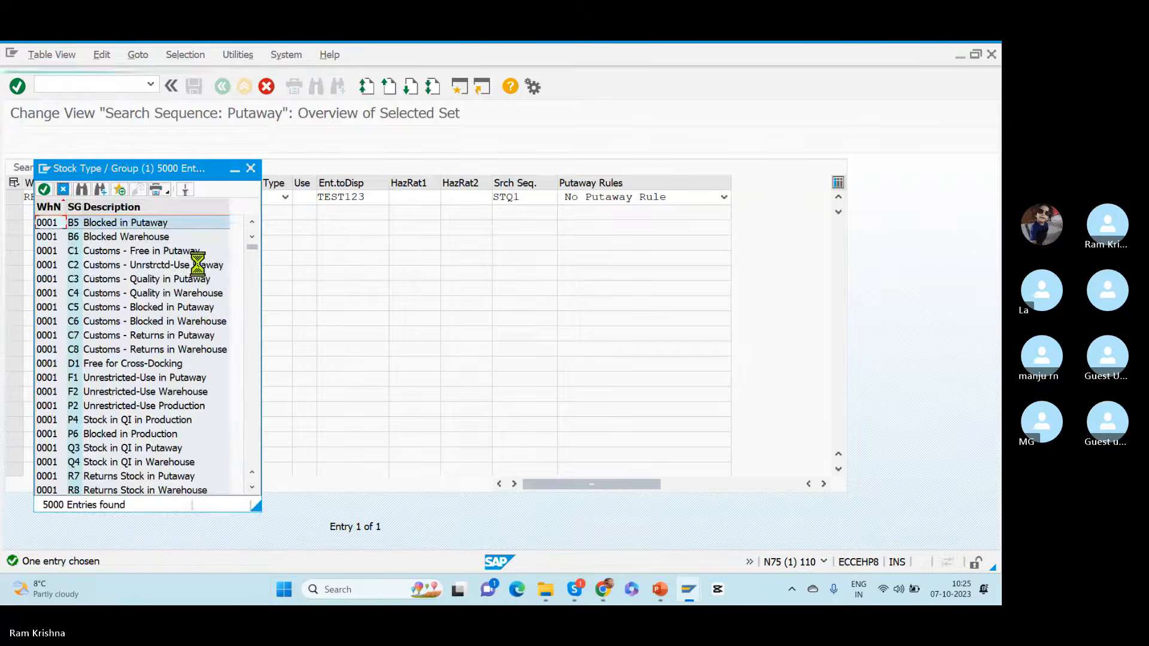
left_click(252, 169)
type("Q")
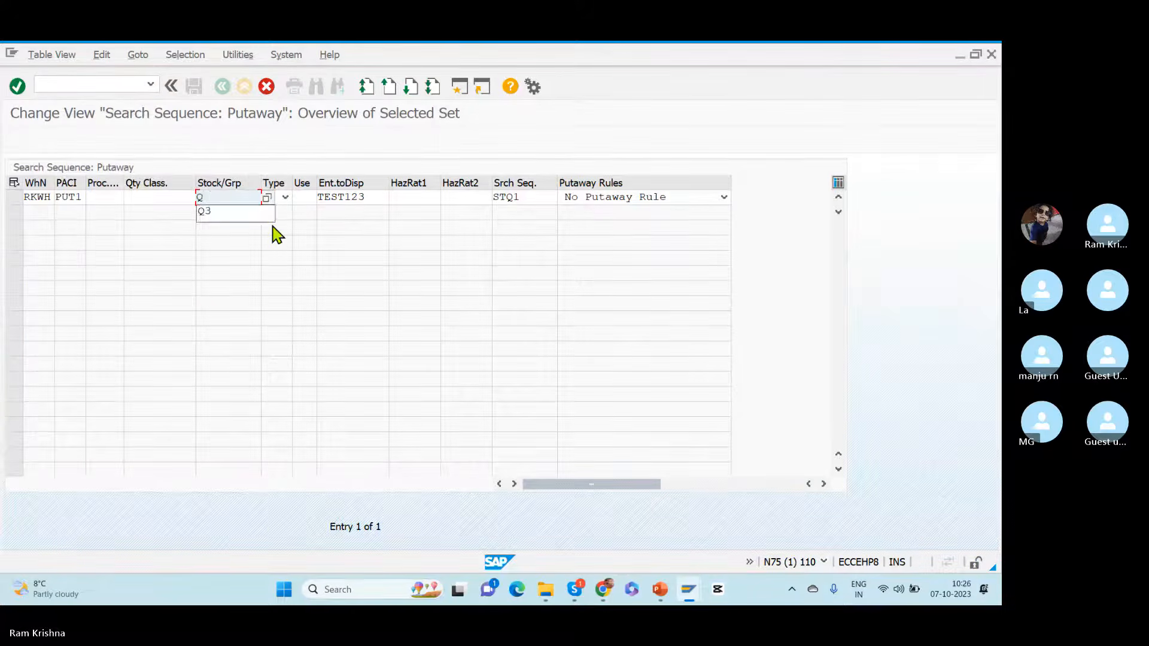
type("3")
Step: Replace the copied entry's search sequence with QSER from RKWH's available sequences and confirm the copy
key("Tab")
key("Tab")
key("Tab")
key("Tab")
key("Tab")
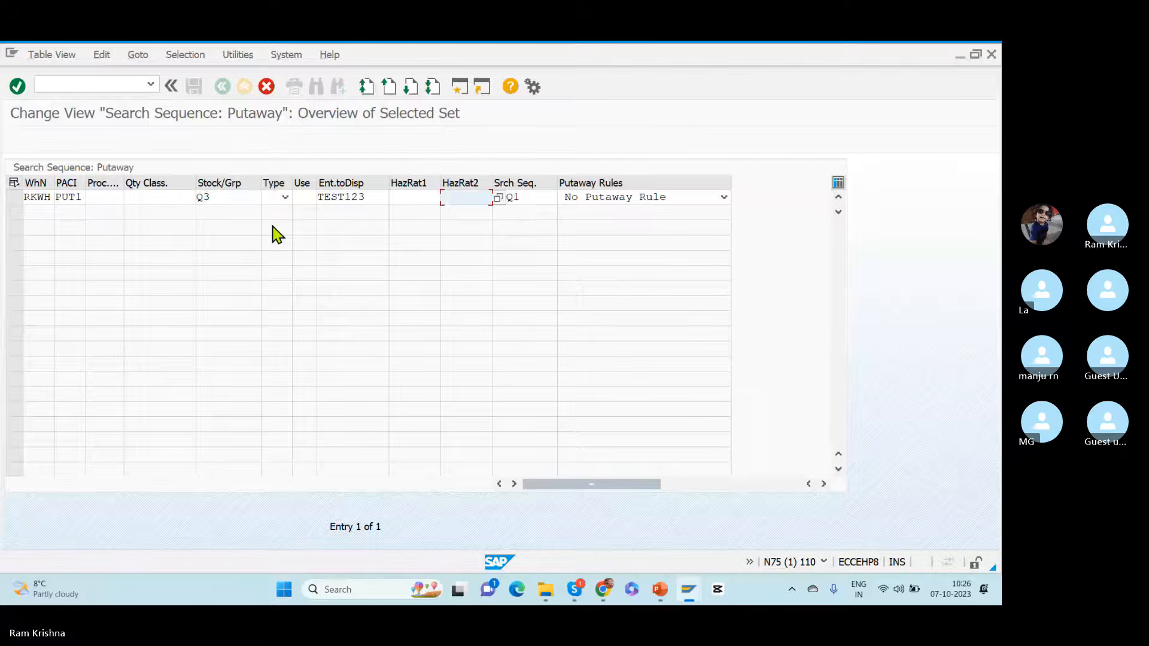
key("Tab")
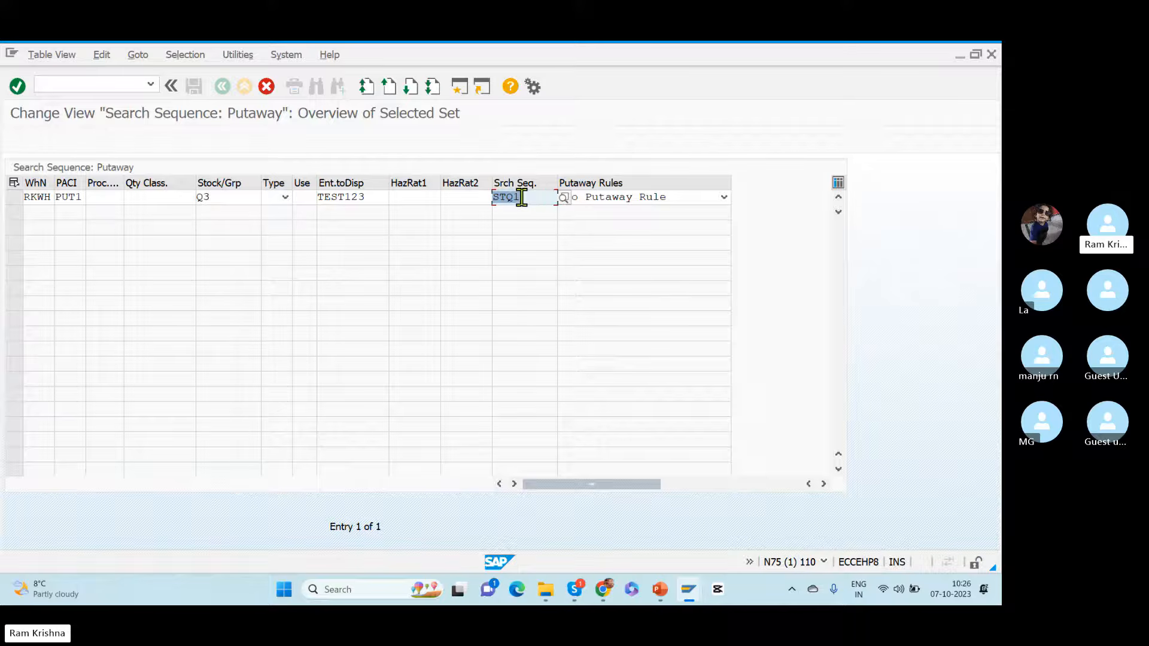
key("Delete")
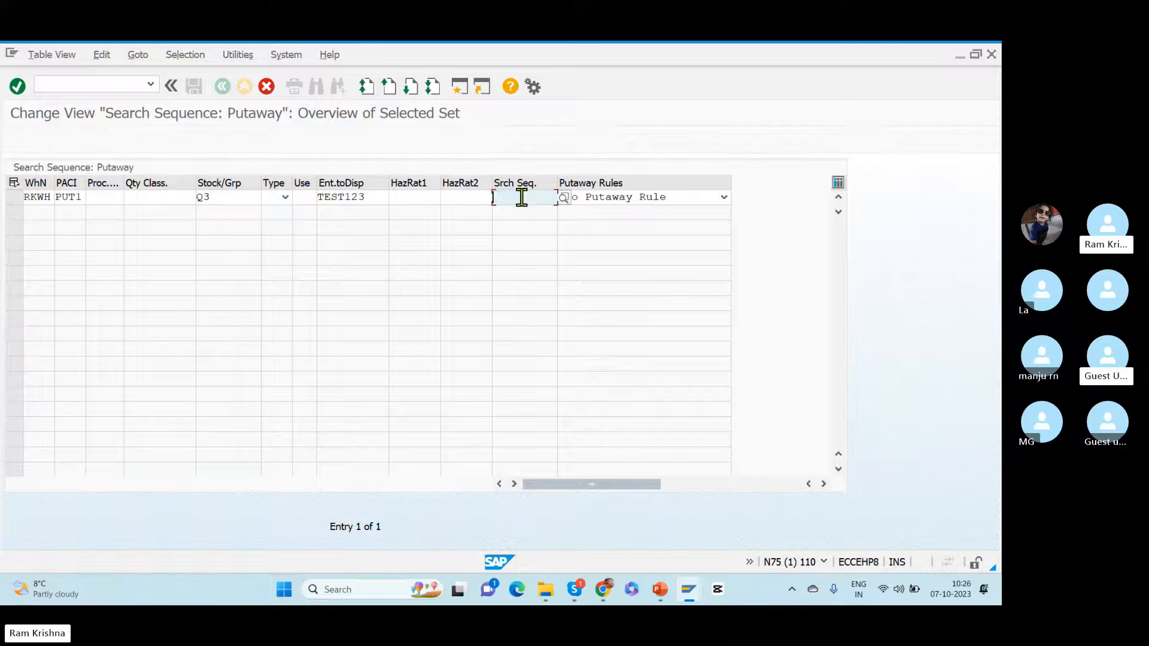
left_click(564, 200)
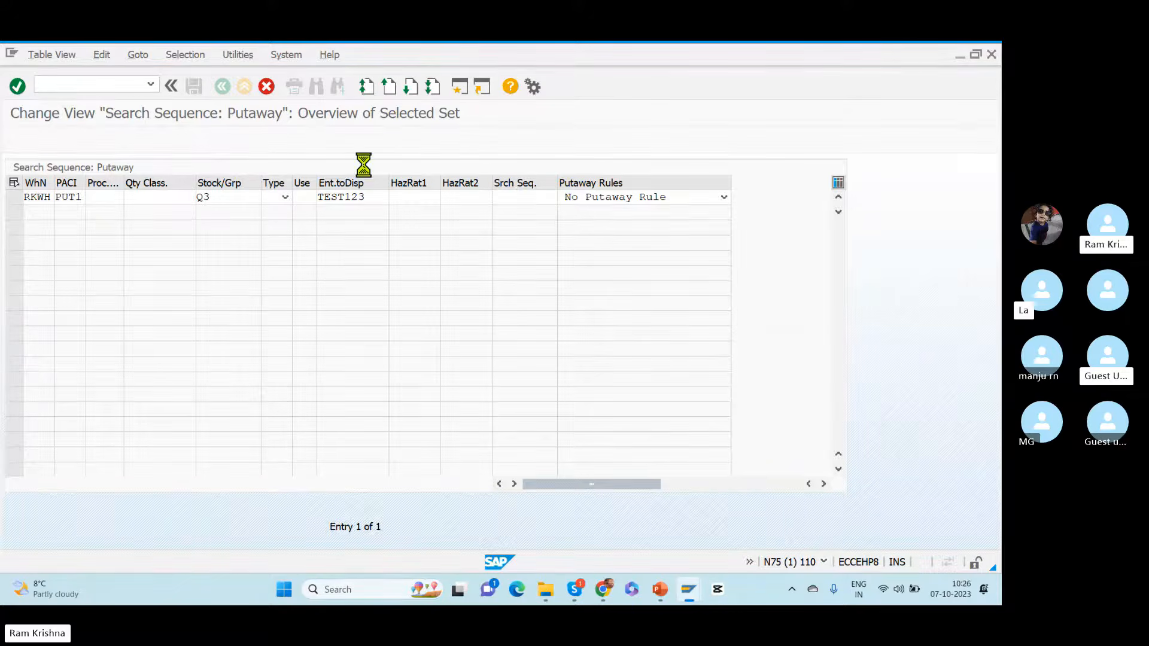
double_click(96, 240)
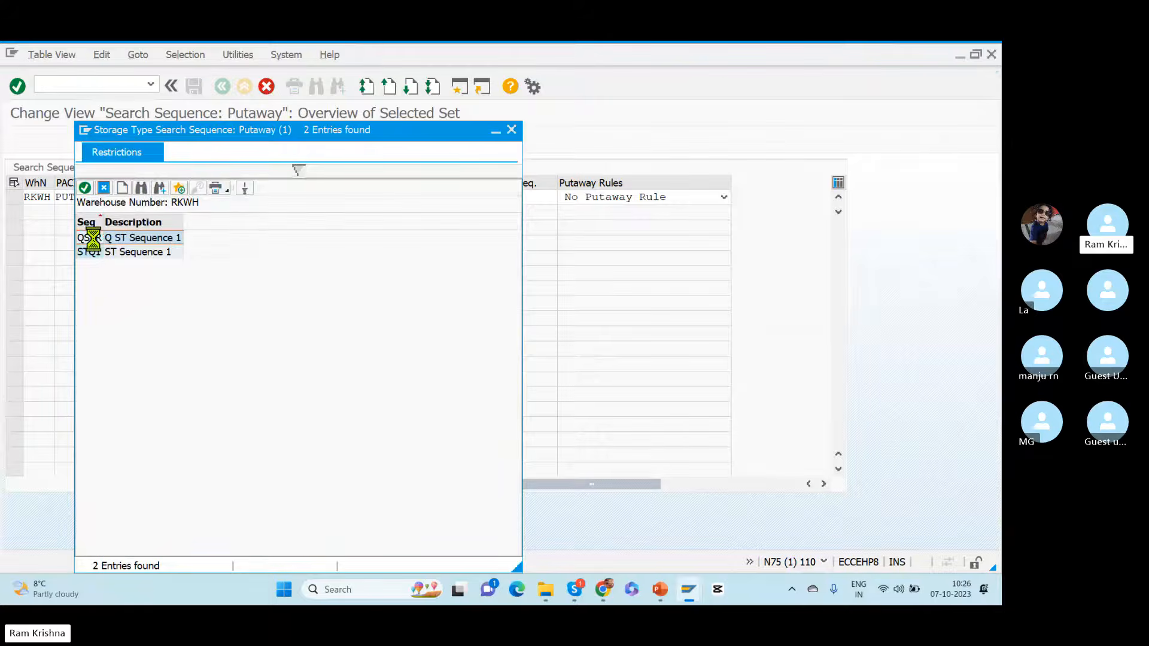
key("Return")
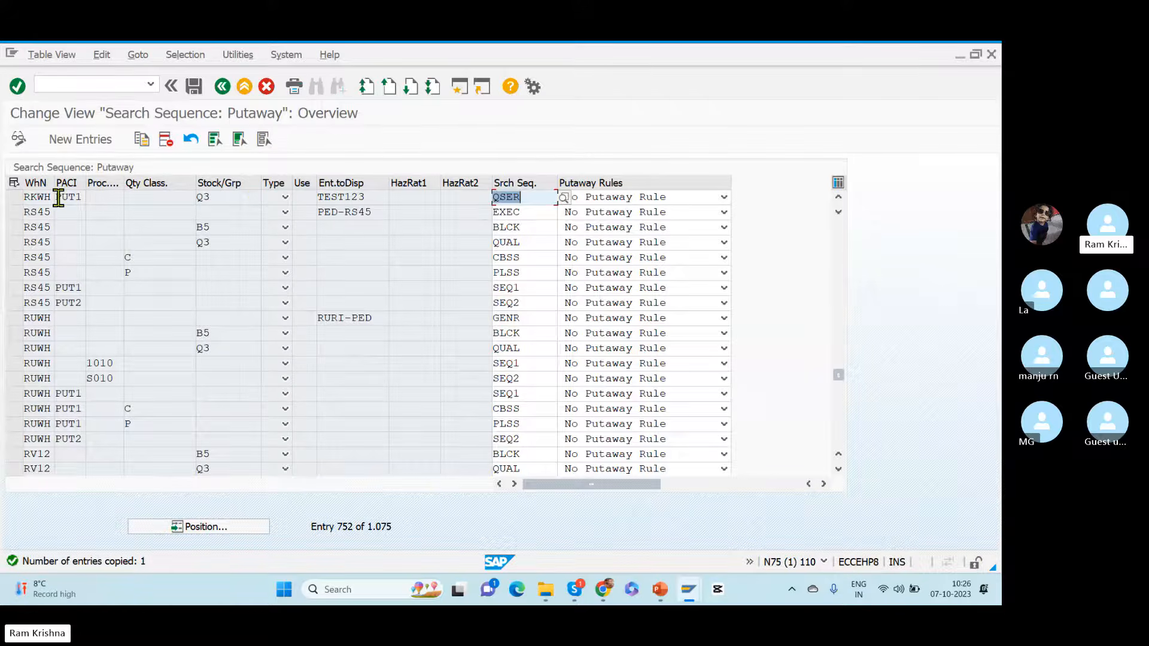
Step: Check the new RKWH entry's key fields, save it to the Dummy_TR customizing request and return to the IMG structure
left_click_drag(57, 197, 102, 200)
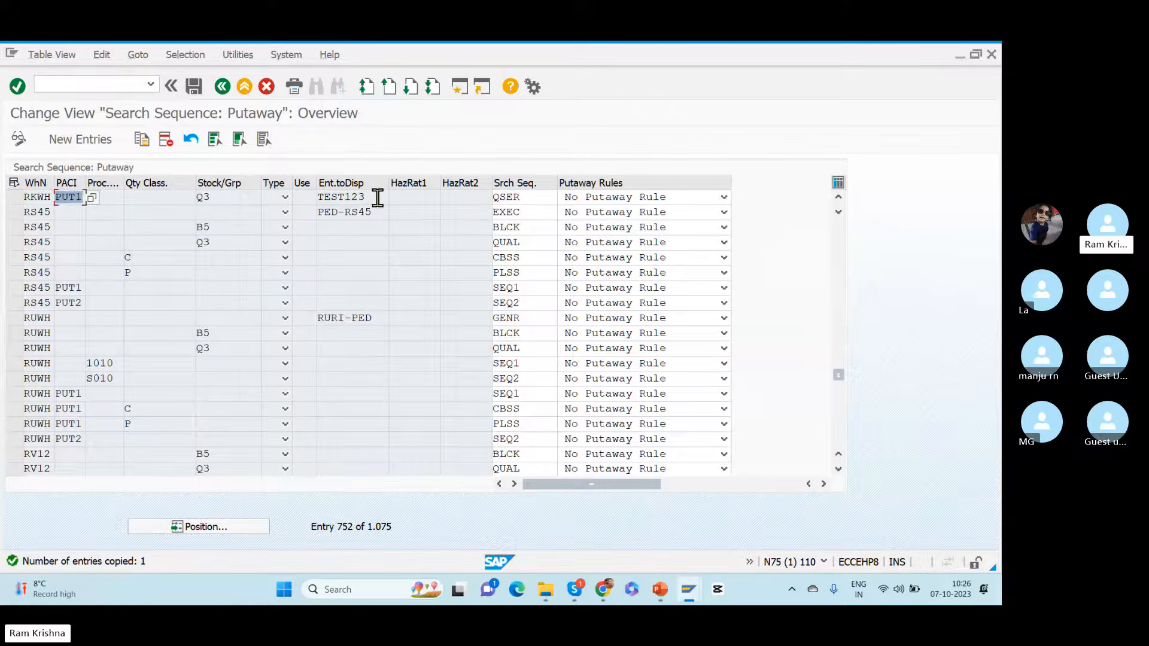
left_click_drag(378, 197, 302, 193)
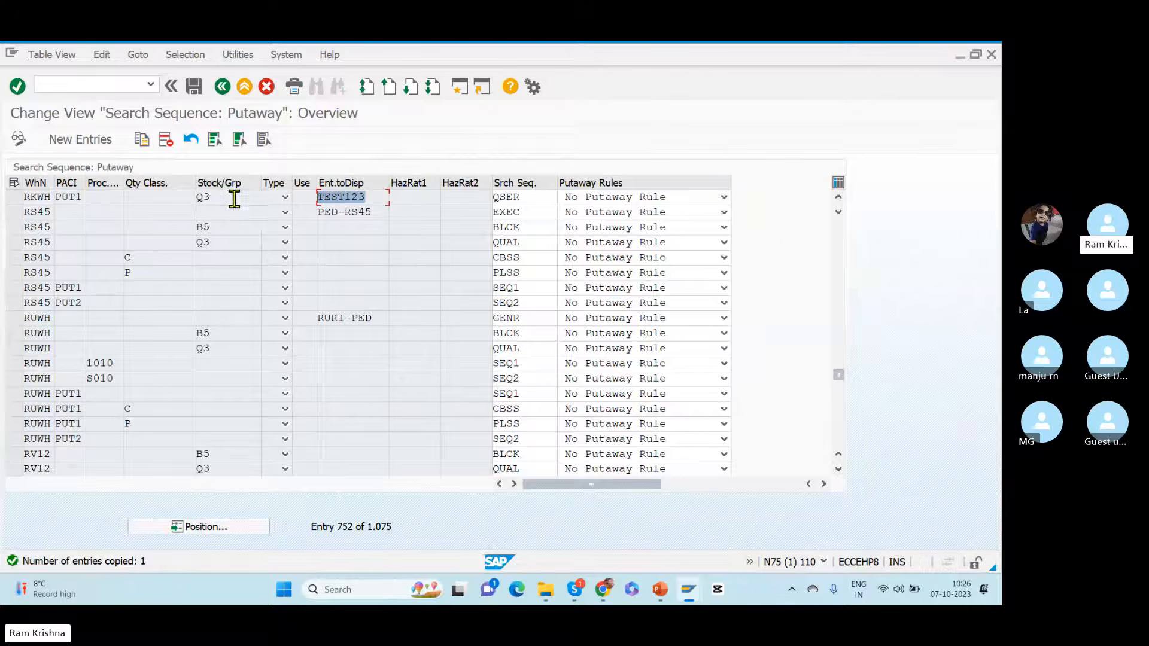
left_click_drag(233, 198, 143, 197)
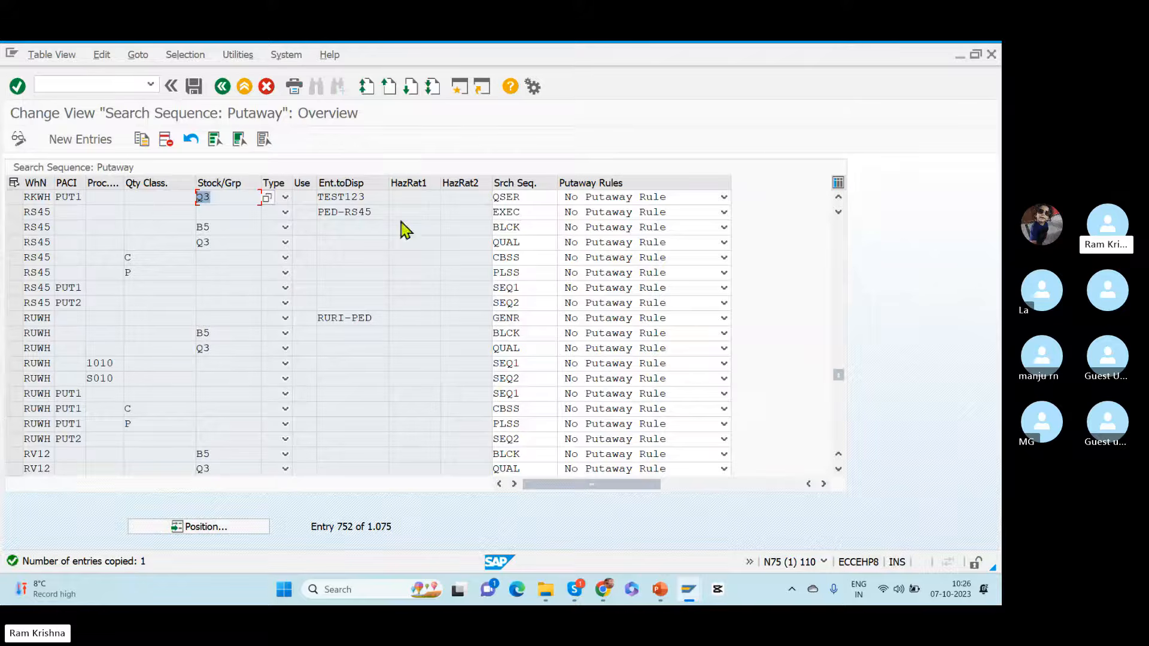
left_click_drag(521, 196, 463, 204)
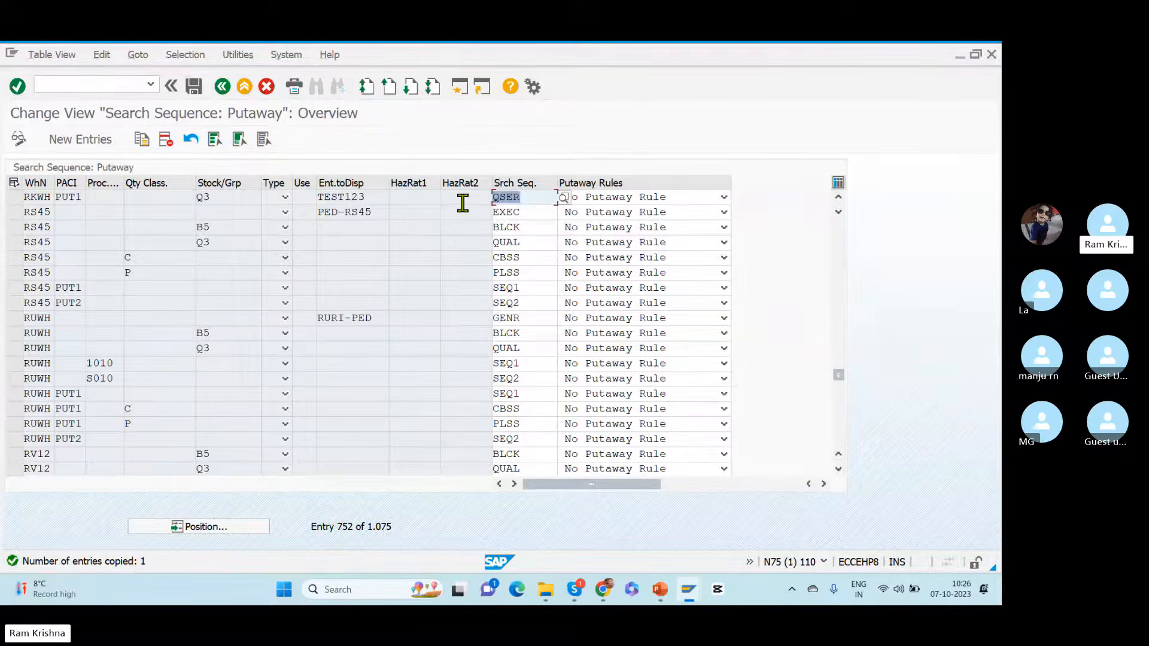
left_click(194, 86)
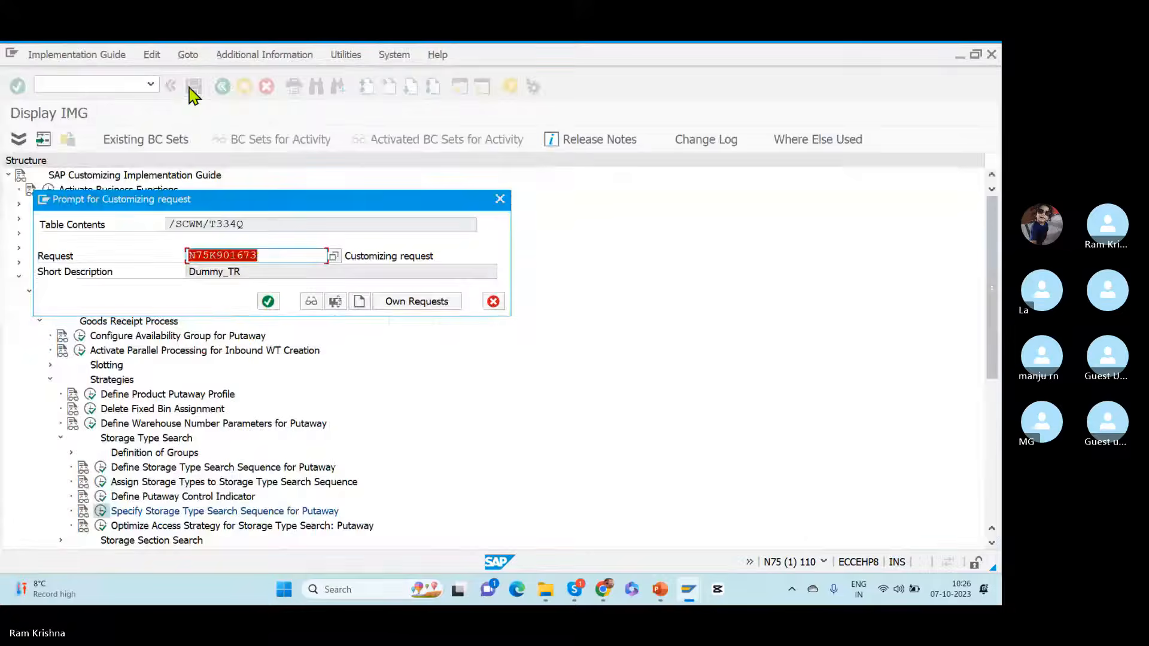
left_click(268, 301)
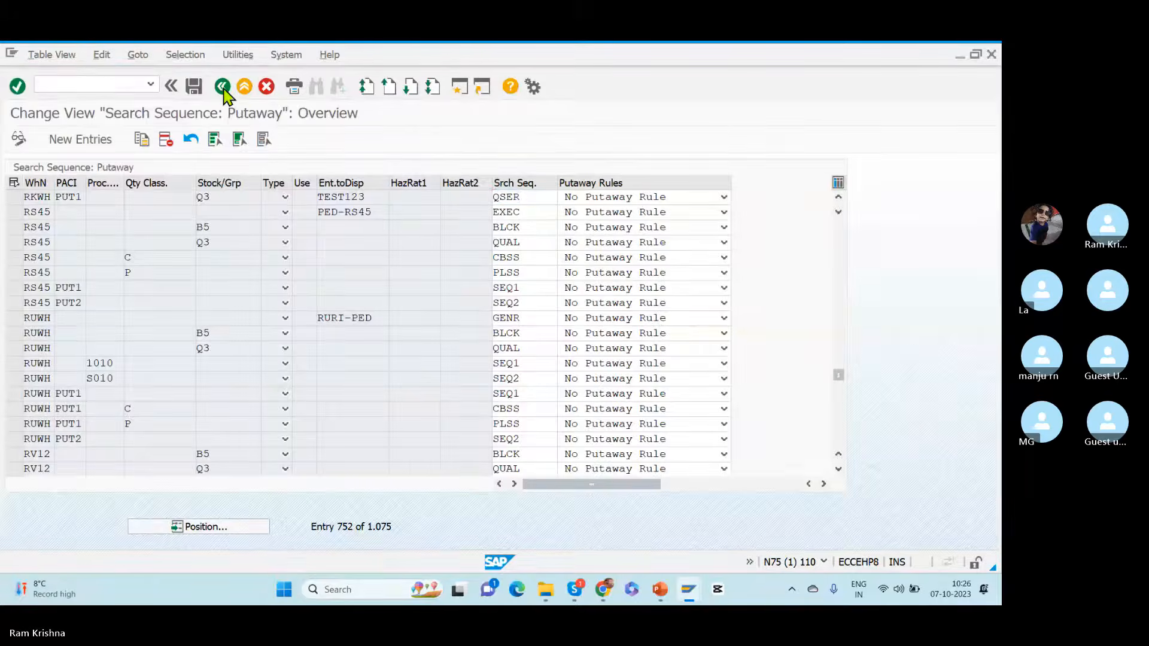
left_click(223, 88)
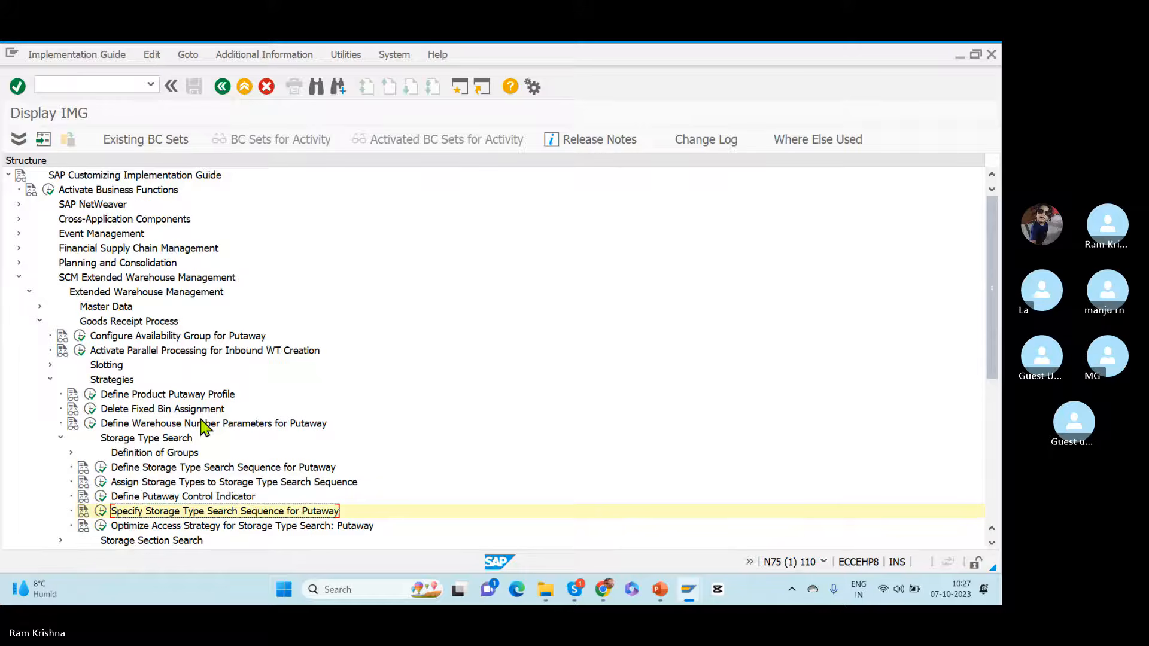
Step: Switch to the Putaway Strategies slide in PowerPoint and select the GR Staging block
key("alt+Tab")
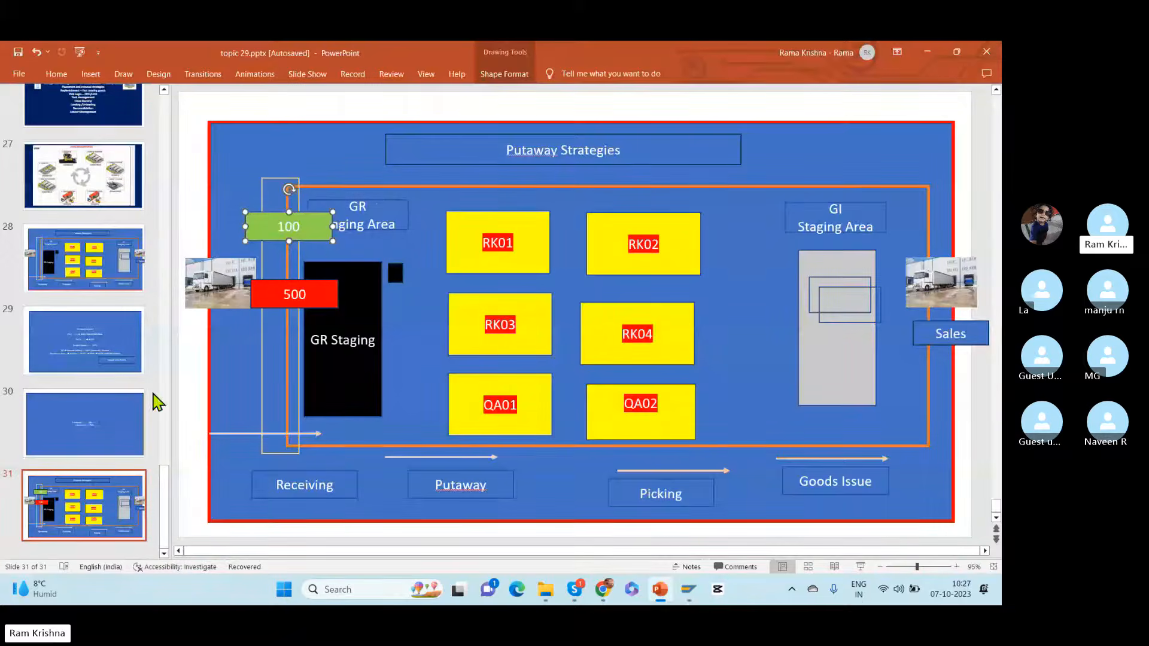
left_click(357, 322)
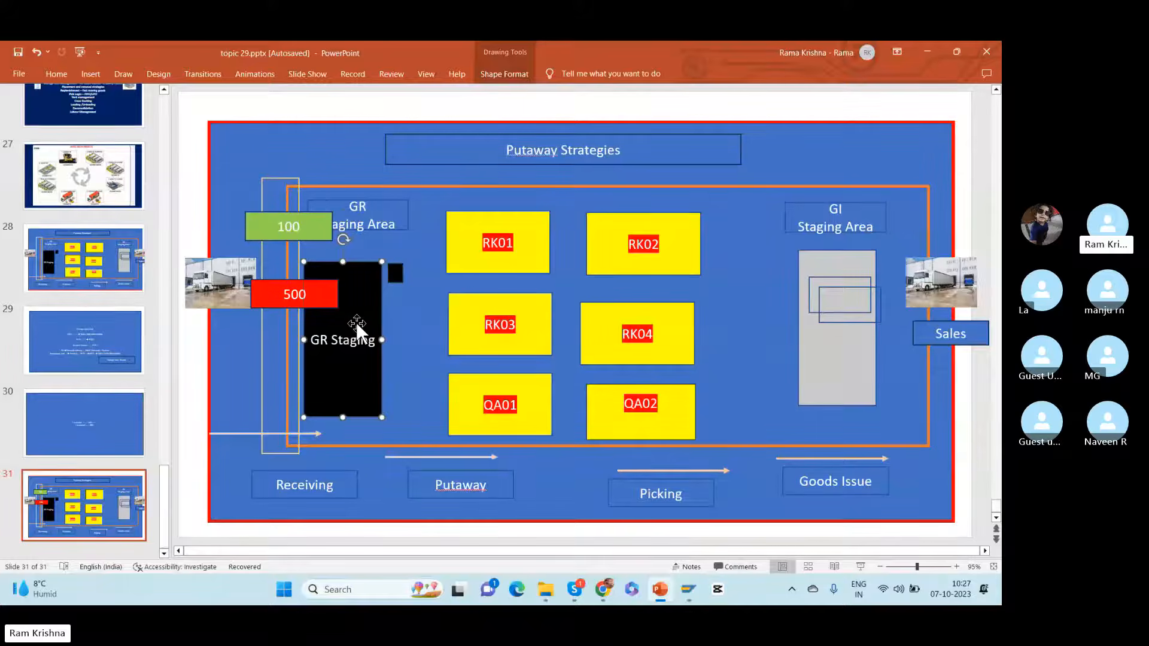
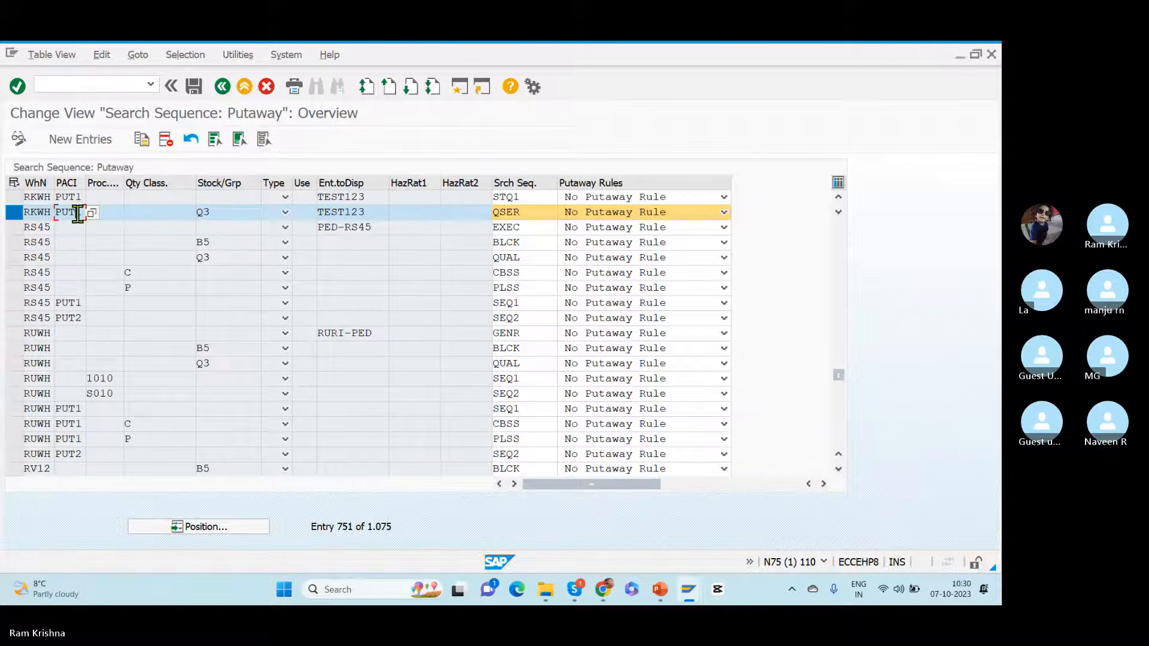
Step: Review the stock type of RKWH's QSER search sequence entry and return to the IMG structure
left_click(227, 213)
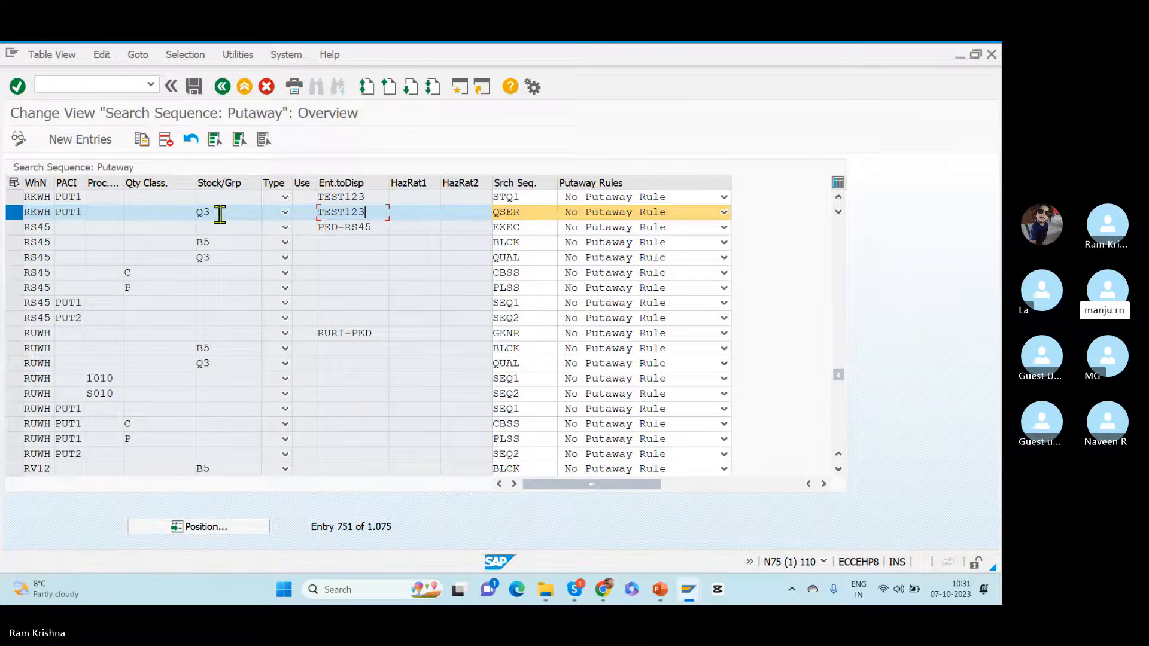
left_click(222, 88)
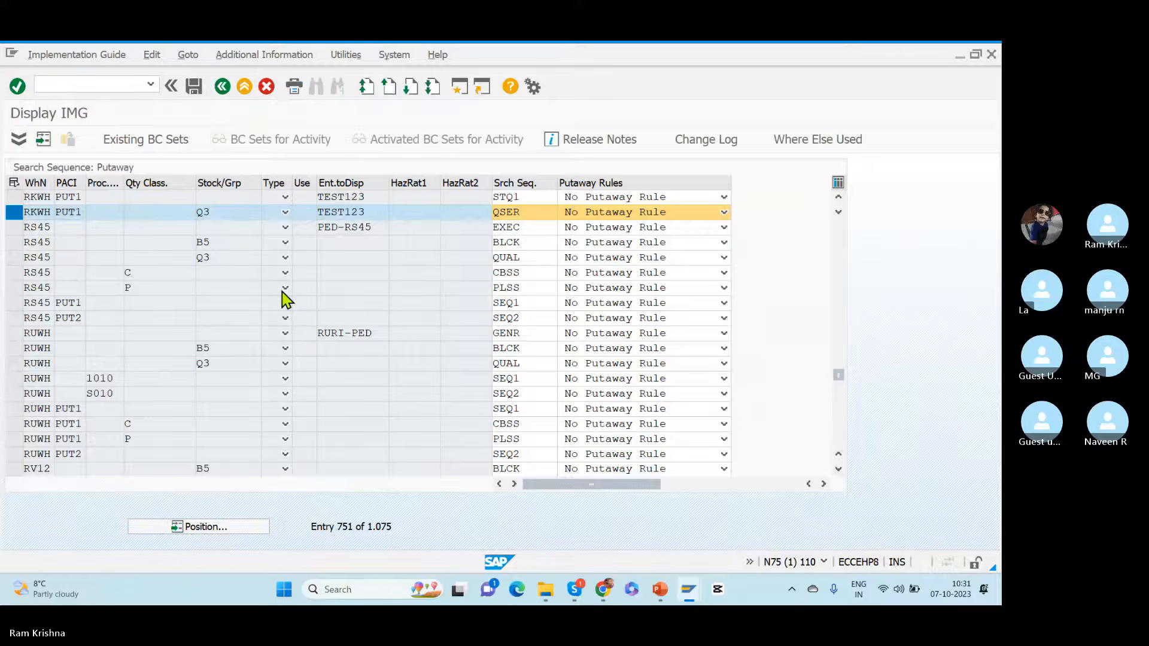
key("alt+Tab")
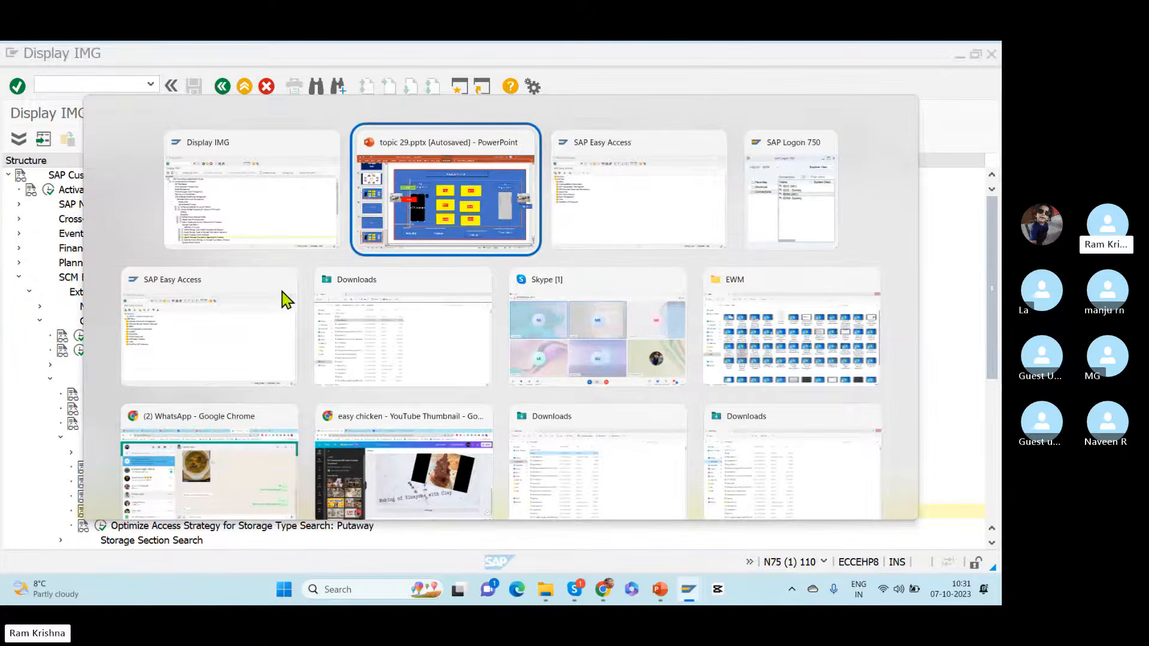
key("alt+Tab")
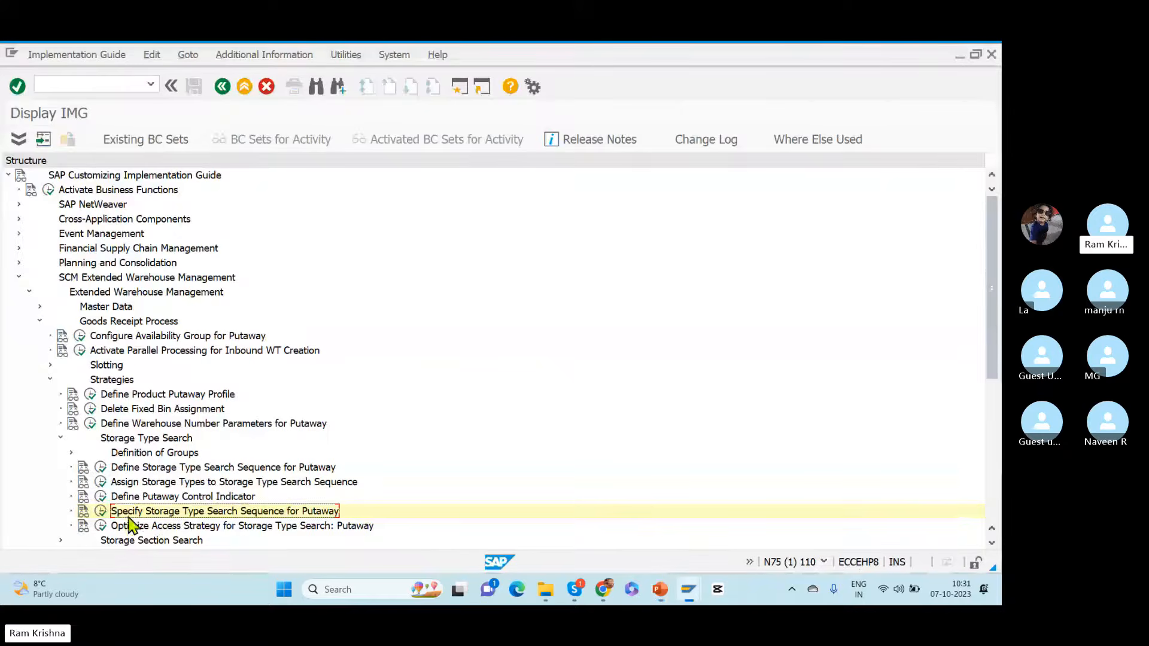
Step: Open Optimize Access Strategy for Storage Type Search: Putaway and position the table at warehouse RKWH
left_click(102, 526)
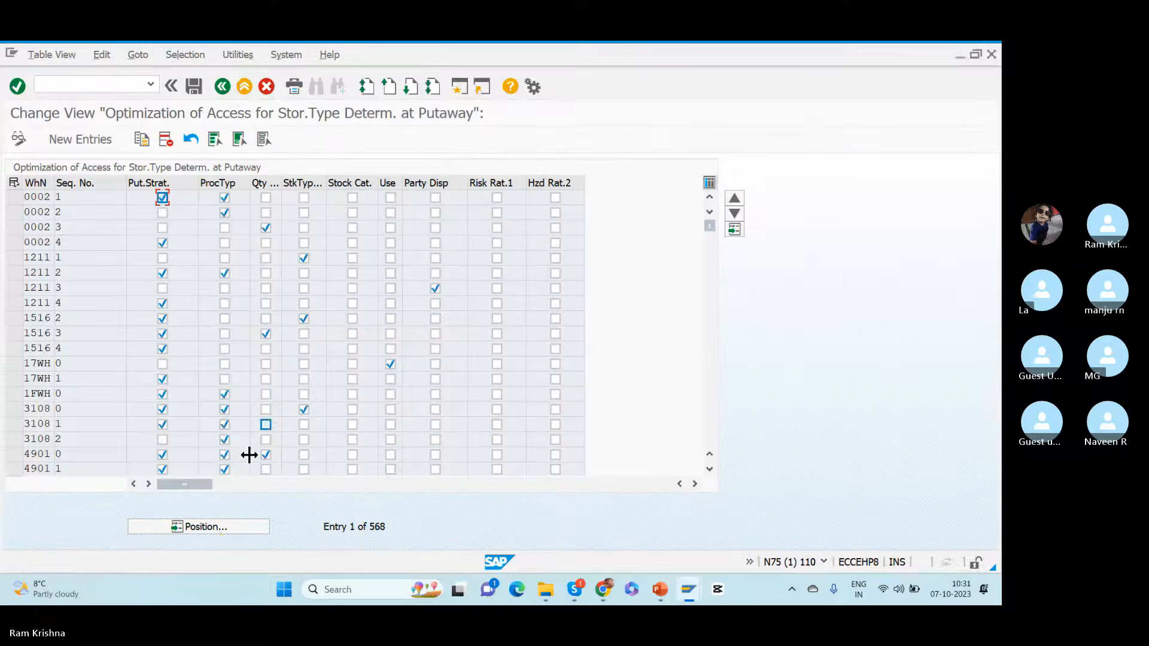
left_click(198, 528)
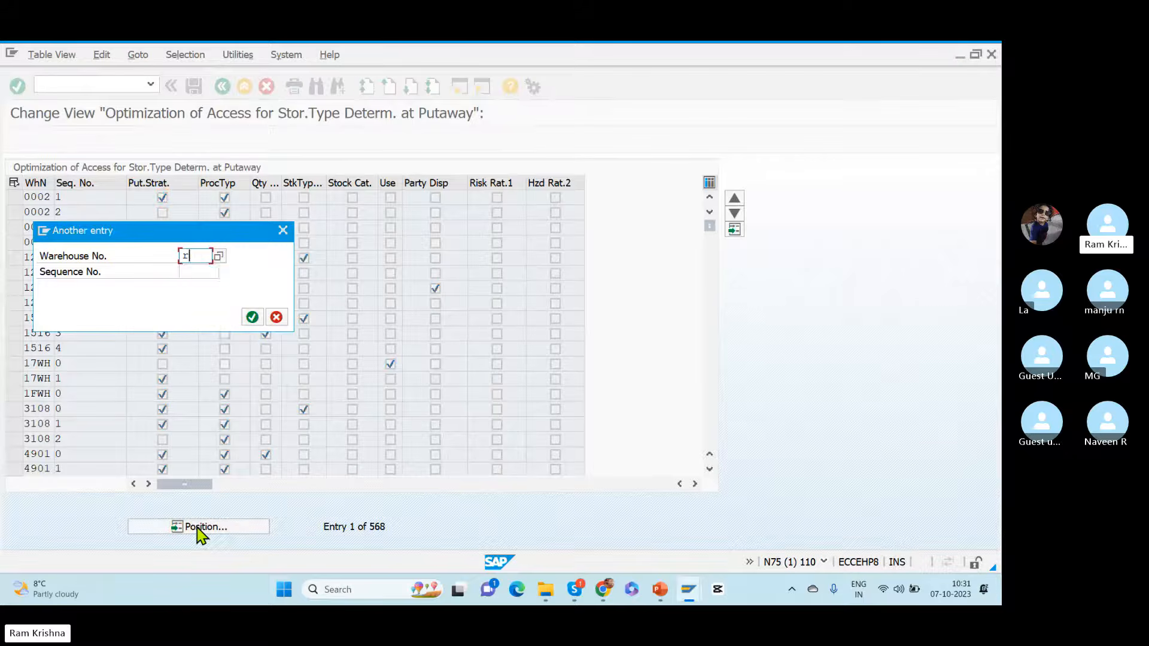
type("rkwh")
key("Return")
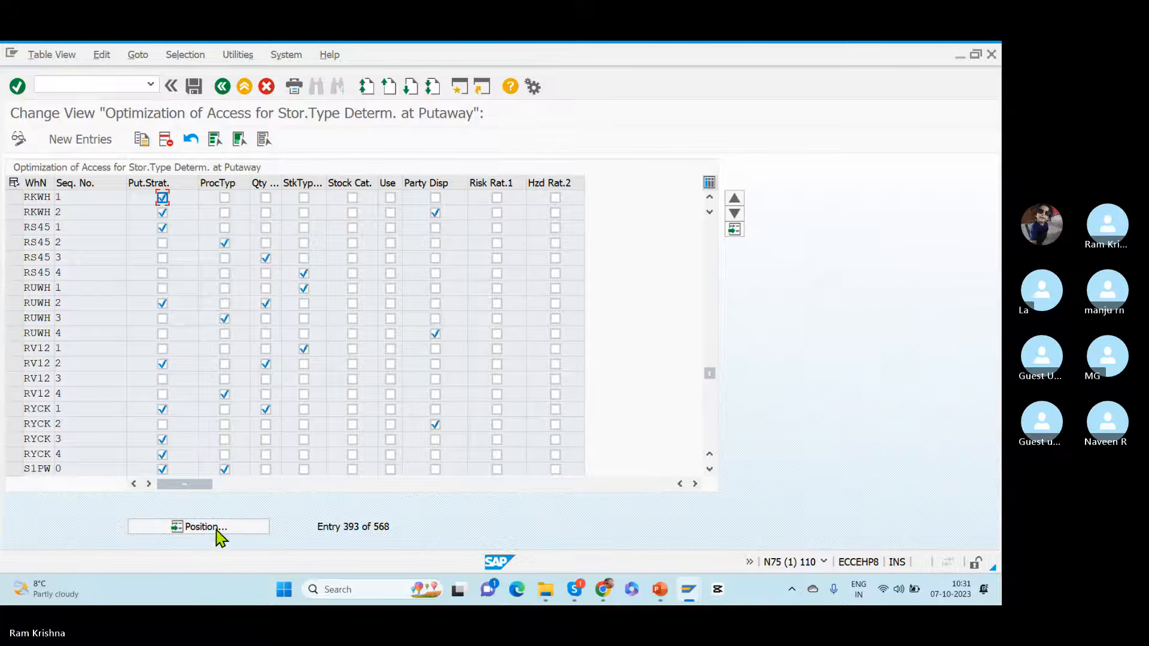
left_click(226, 526)
type("rkwh")
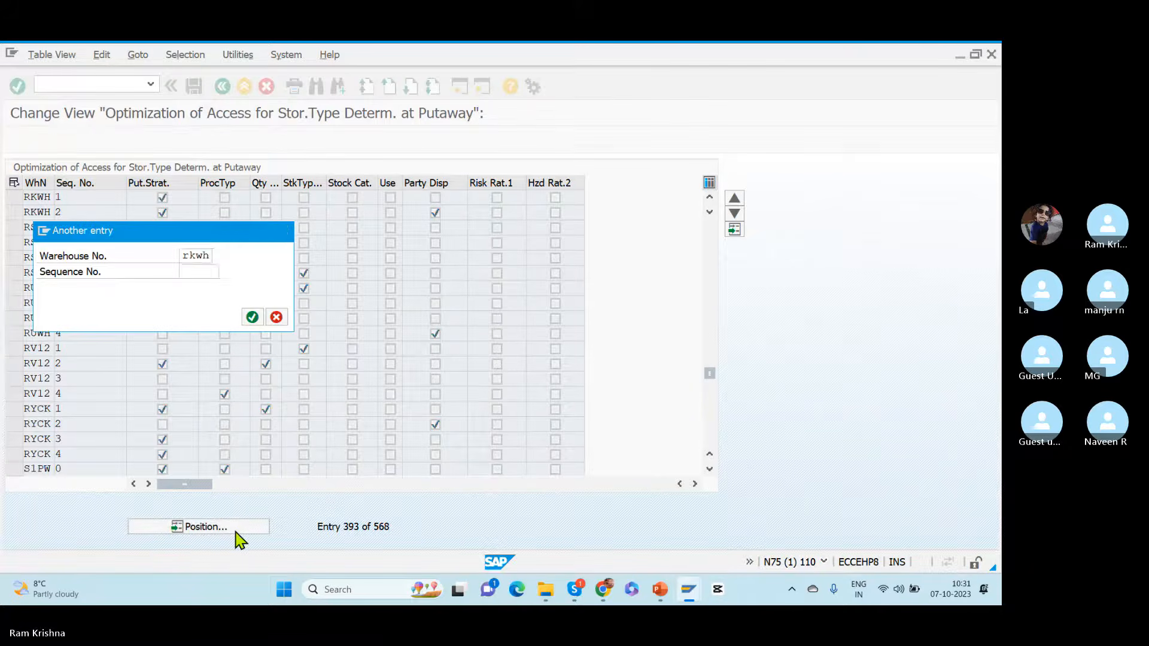
key("Return")
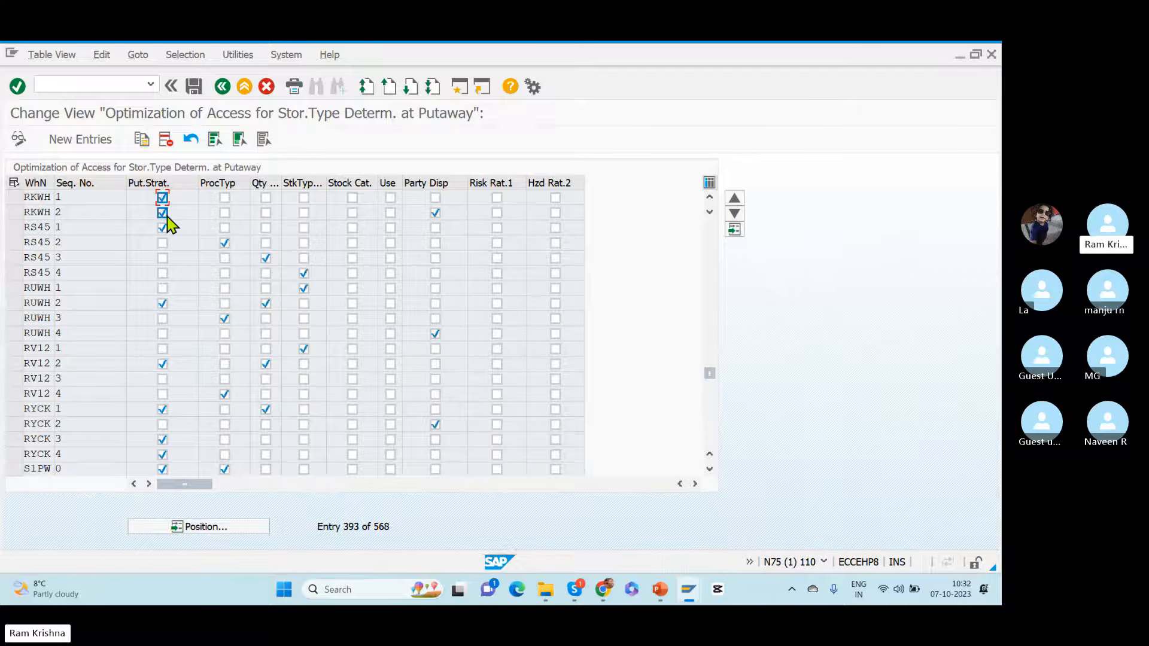
Step: Enable stock type and disable party entitled to dispose for RKWH access sequence 2, and save to the customizing request
left_click(307, 216)
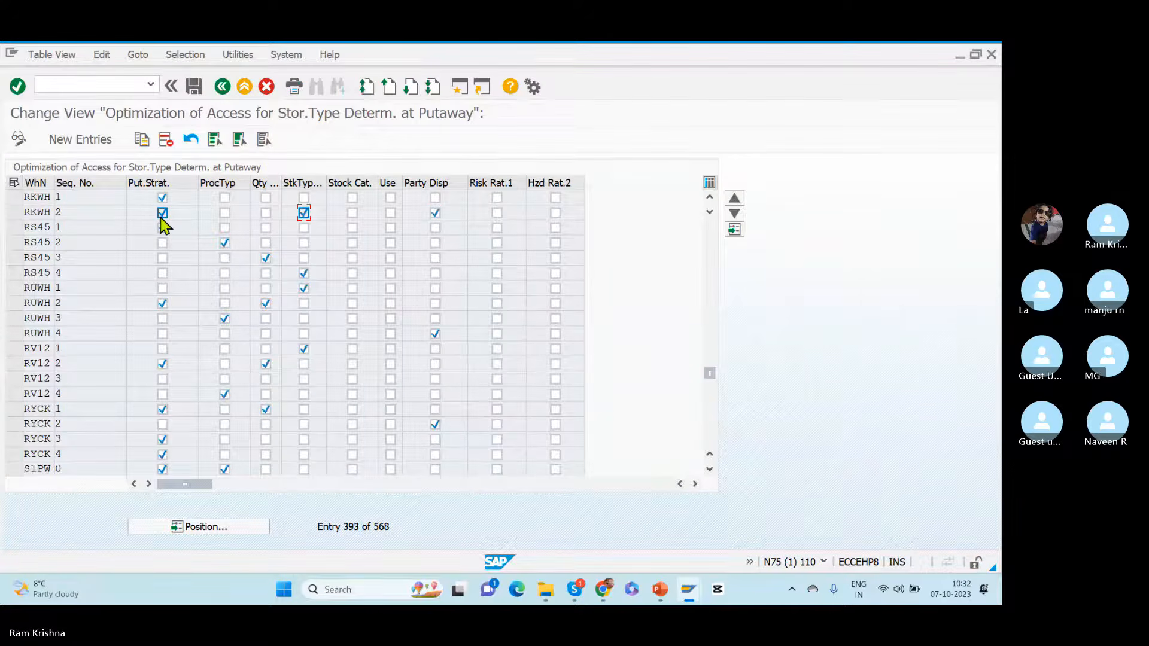
left_click(436, 214)
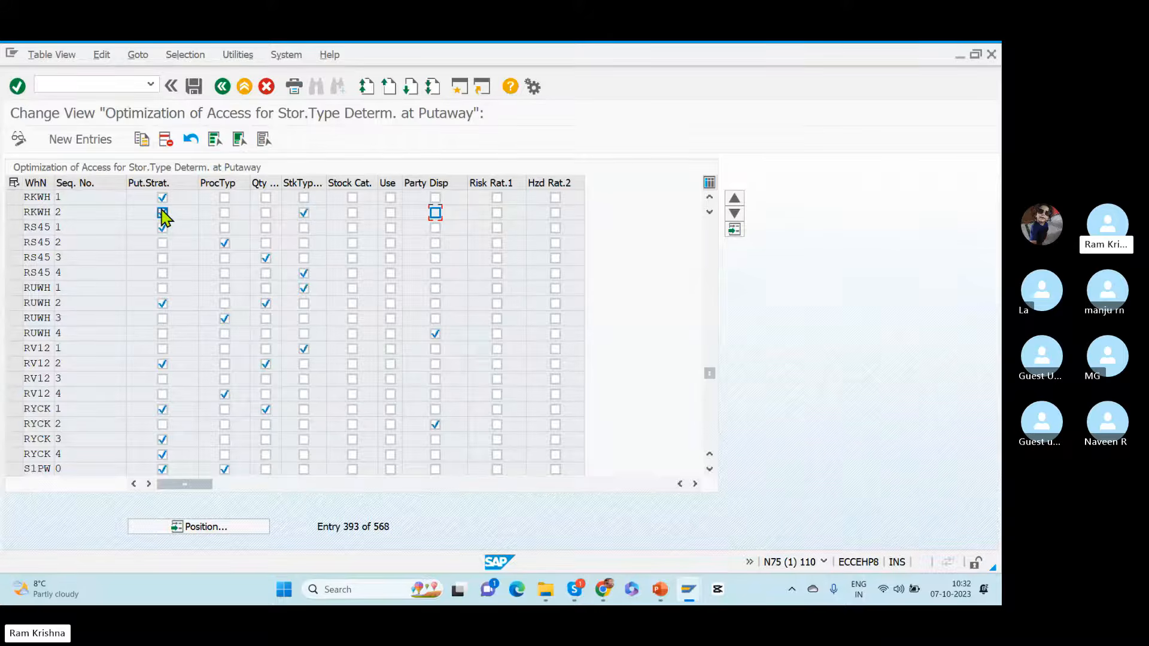
left_click(193, 86)
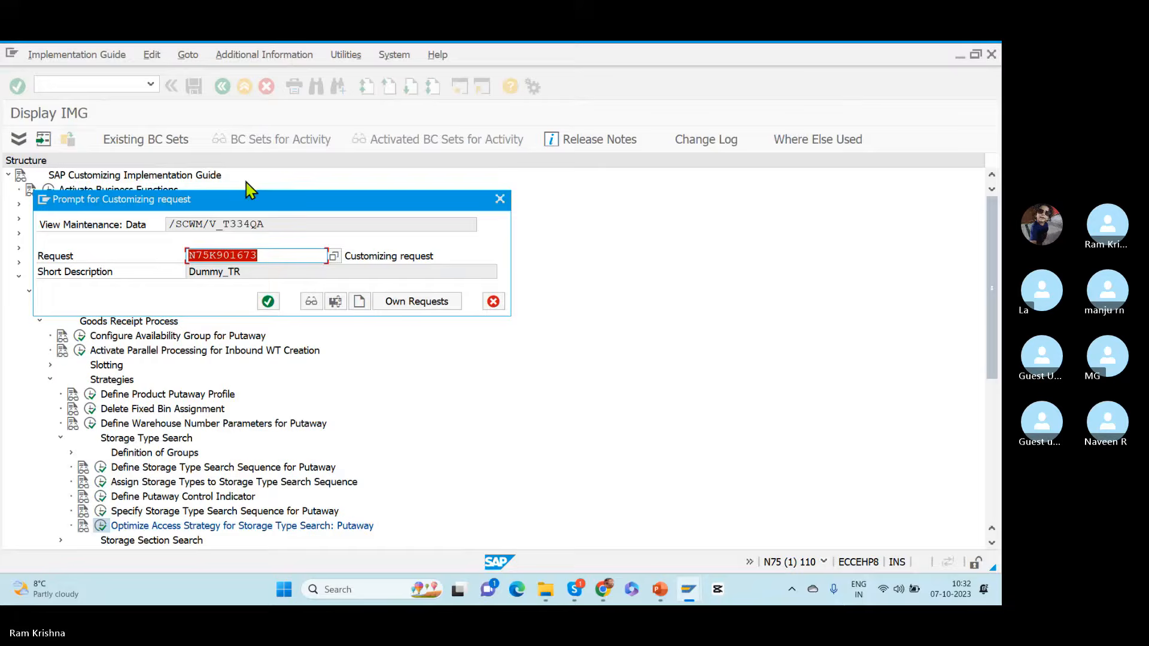
left_click(268, 302)
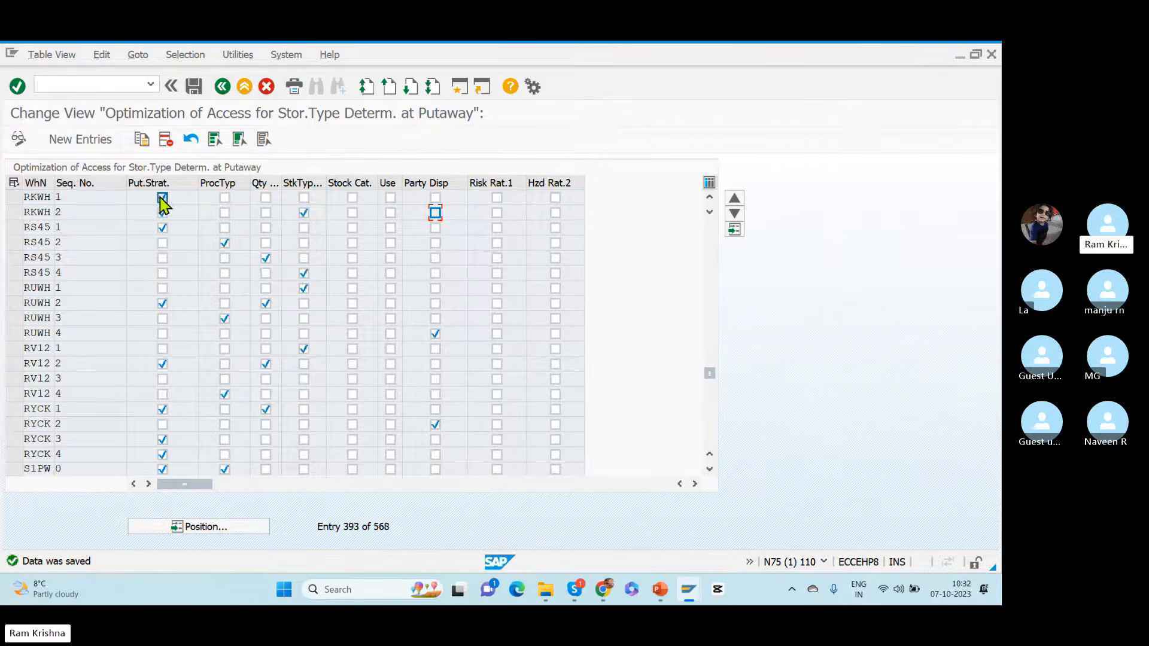
Step: Examine RKWH access sequences 1 and 2 together and return to the IMG structure
left_click(17, 200)
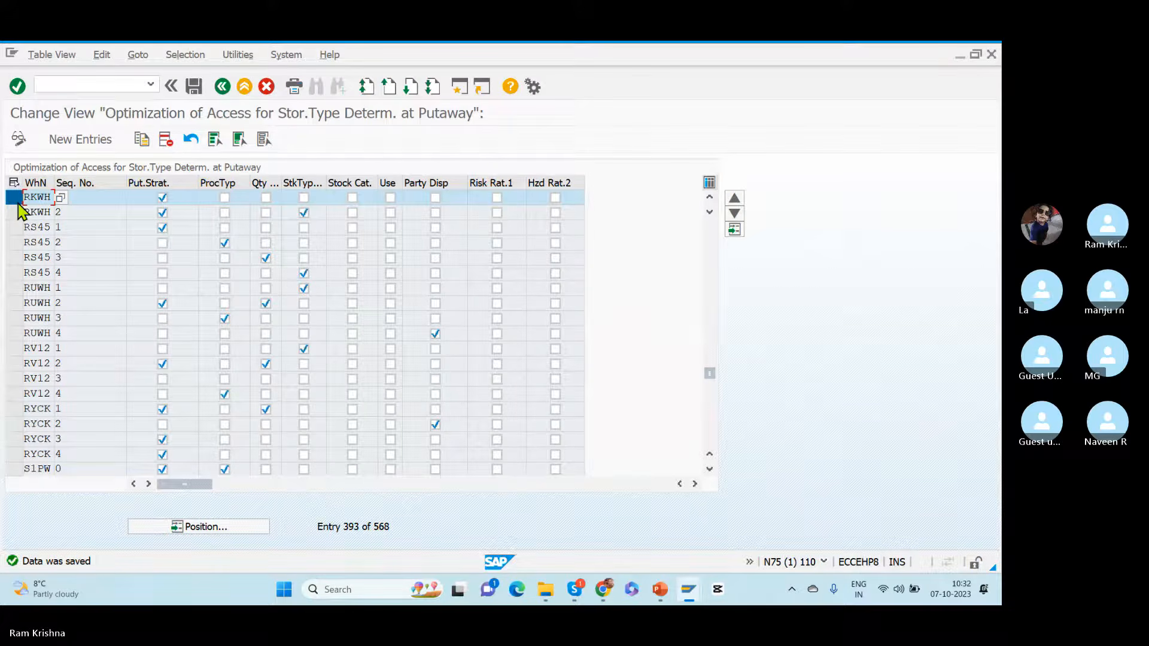
left_click(17, 214)
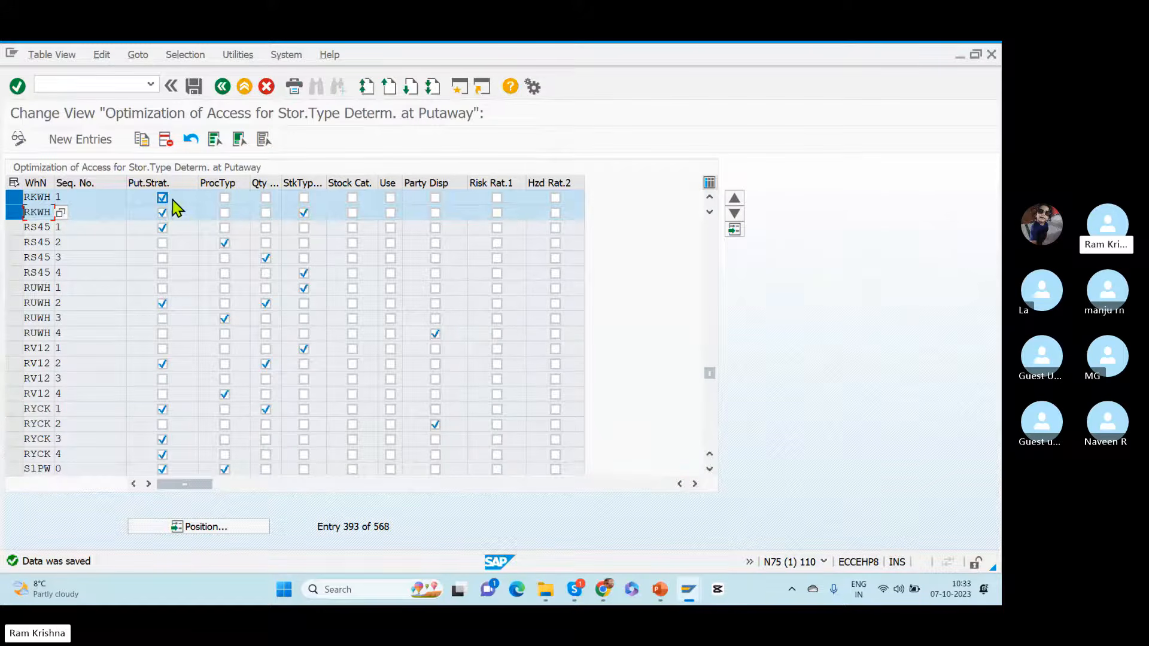
left_click(222, 86)
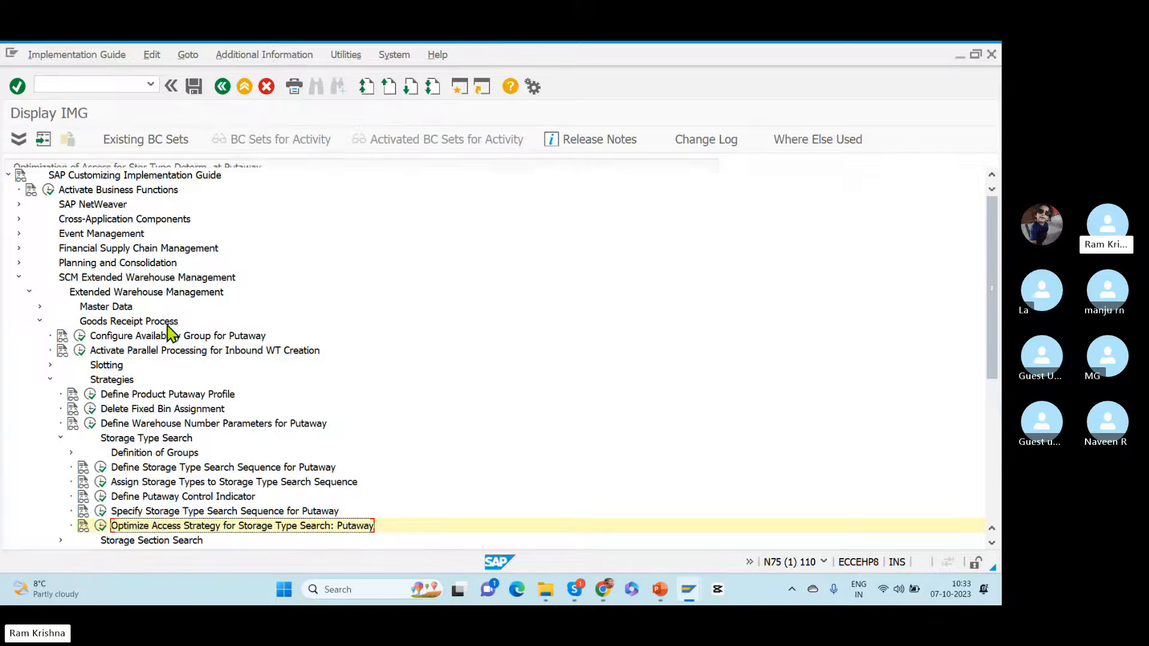
Step: Open Specify Storage Type Search Sequence for Putaway and position the table at warehouse RKWH
left_click(101, 511)
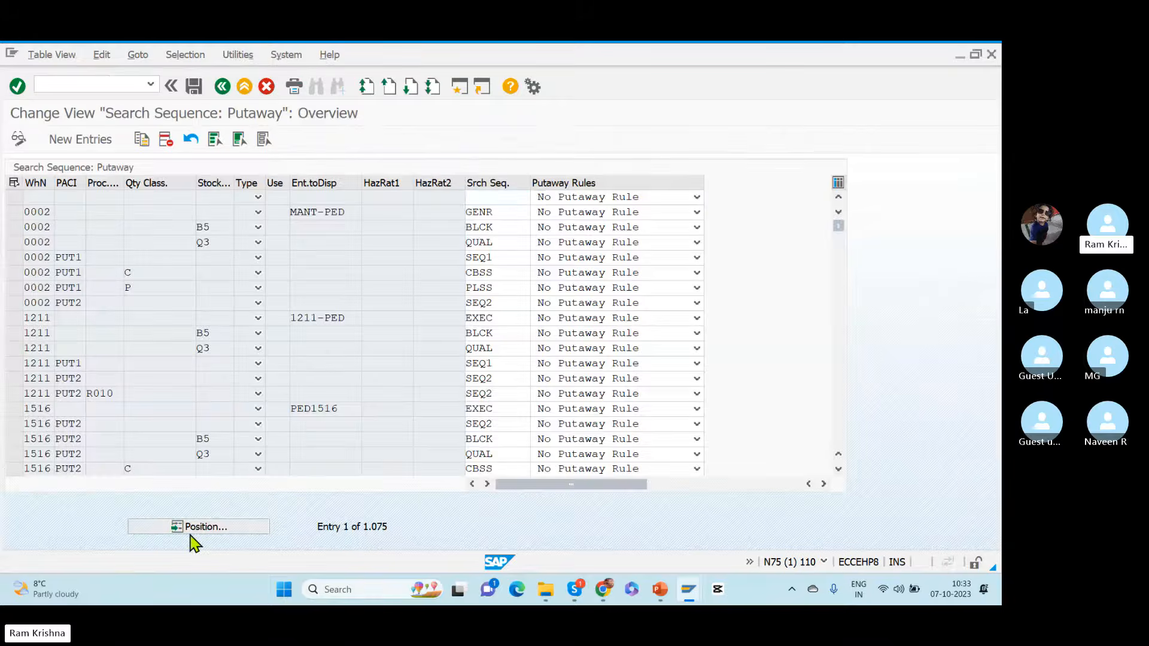
left_click(197, 528)
type("RKWH")
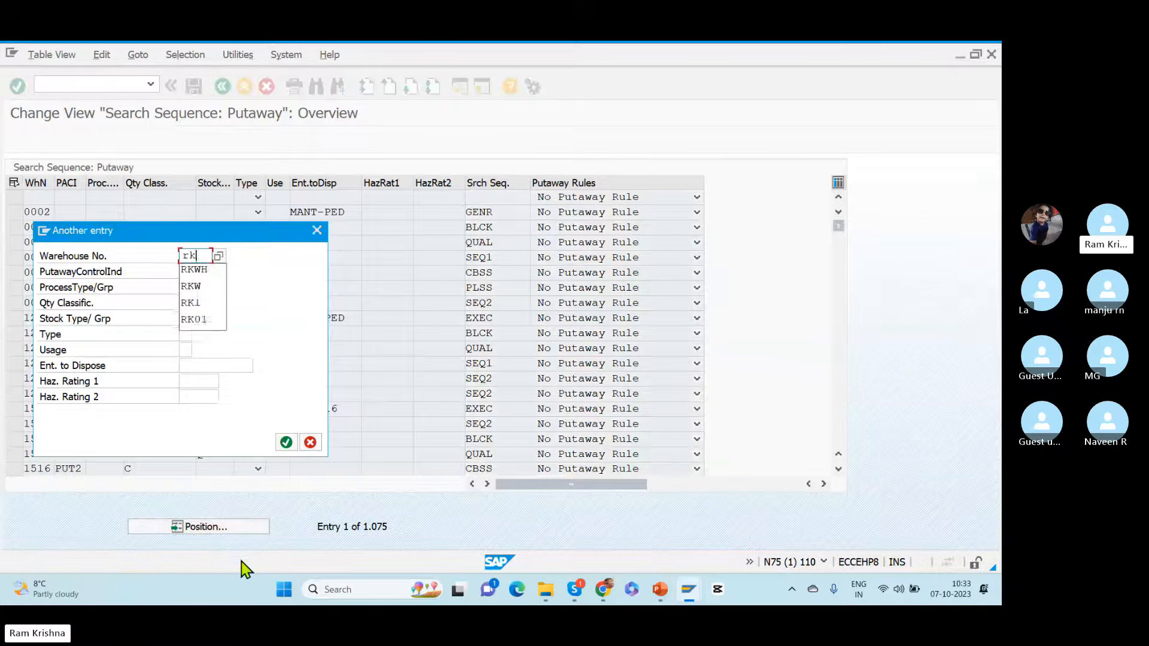
key("Return")
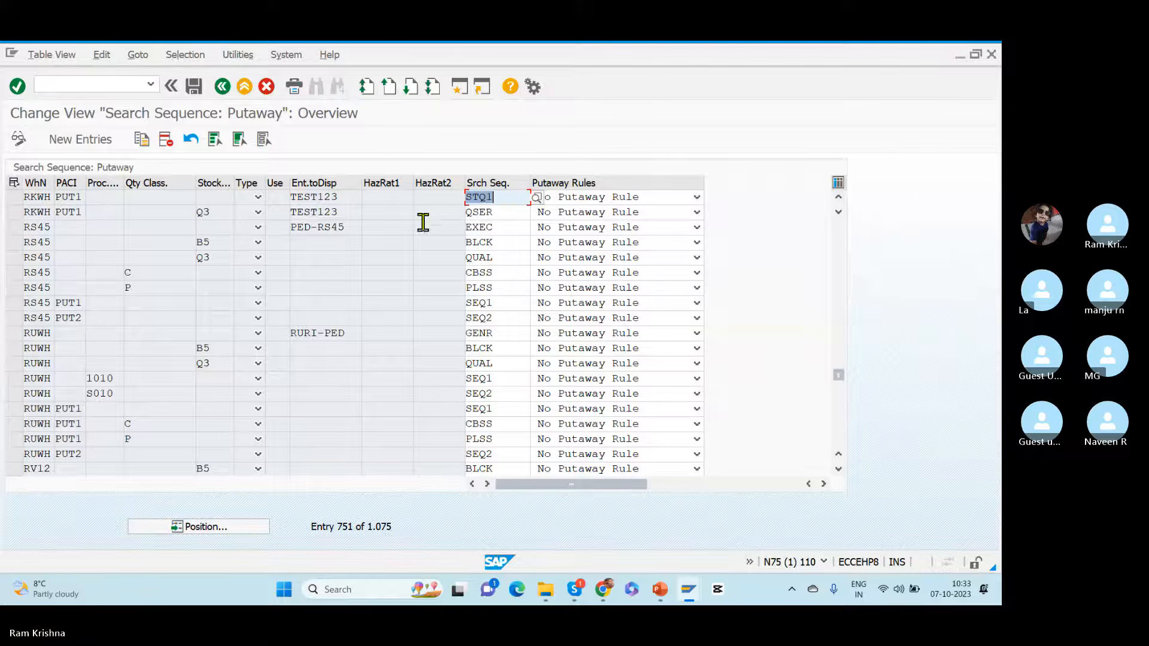
Step: Check the RKWH Q3 entry's putaway control indicator, stock type, entitled party and search sequence, and return to the IMG structure
left_click(14, 213)
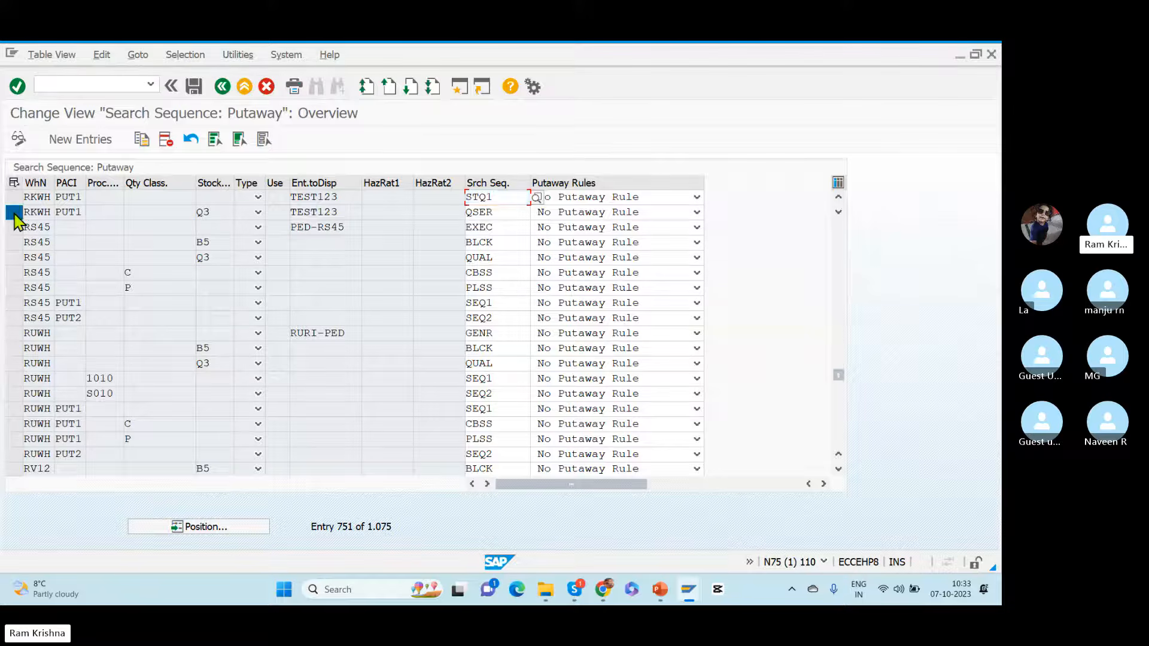
left_click(76, 211)
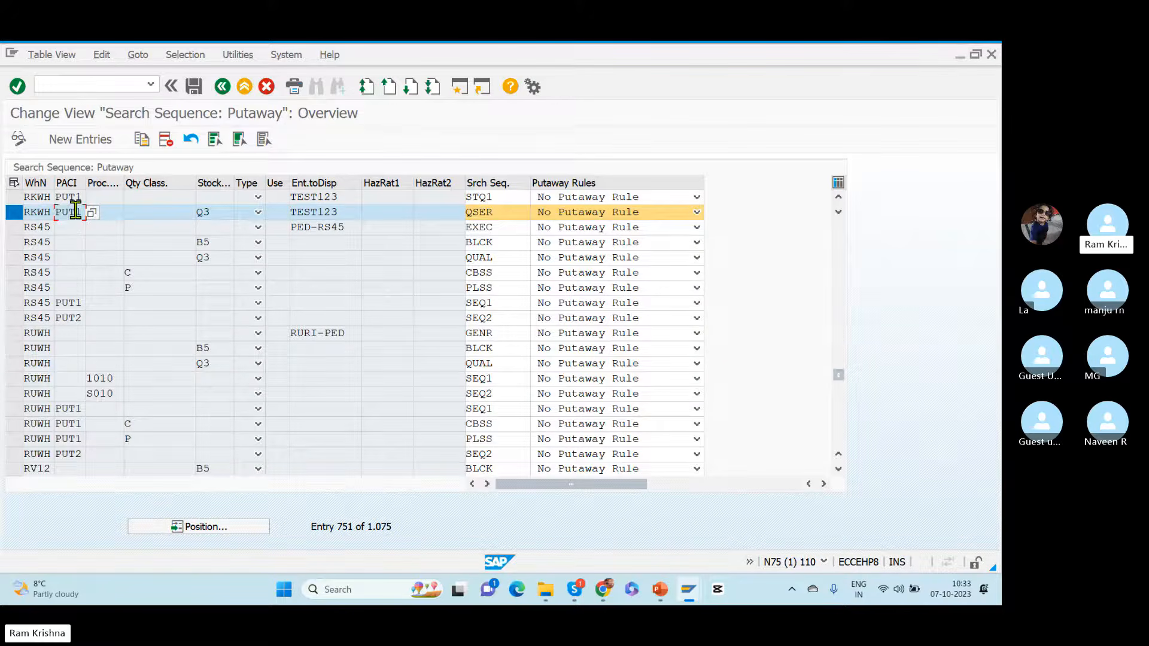
left_click(210, 213)
left_click(338, 212)
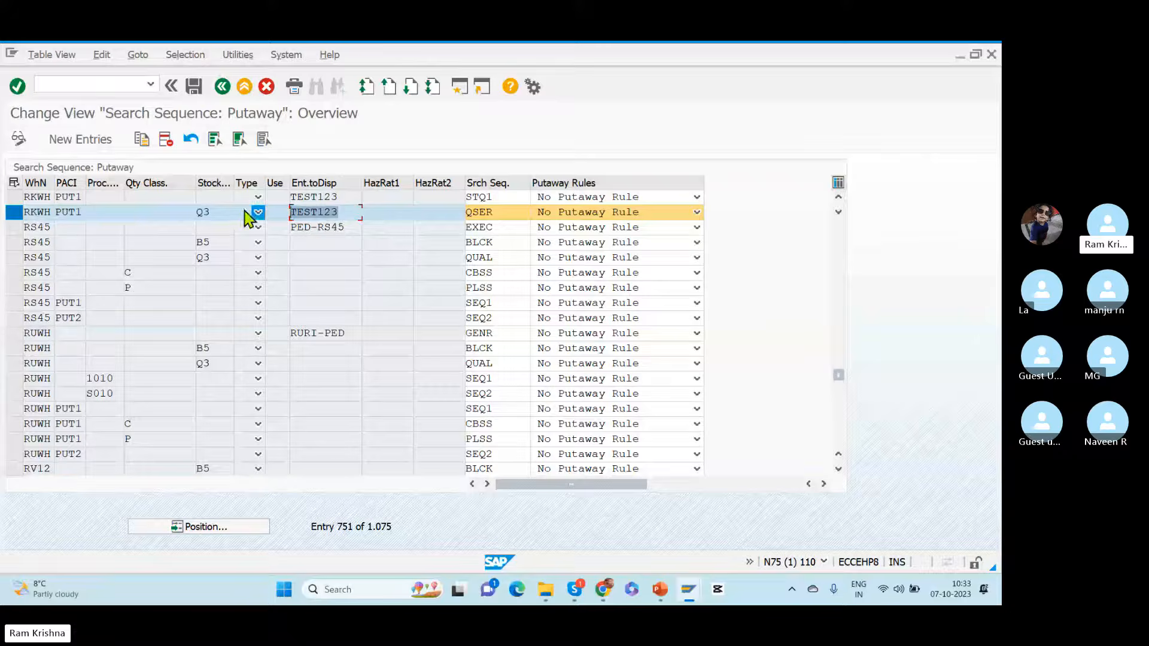
left_click(511, 212)
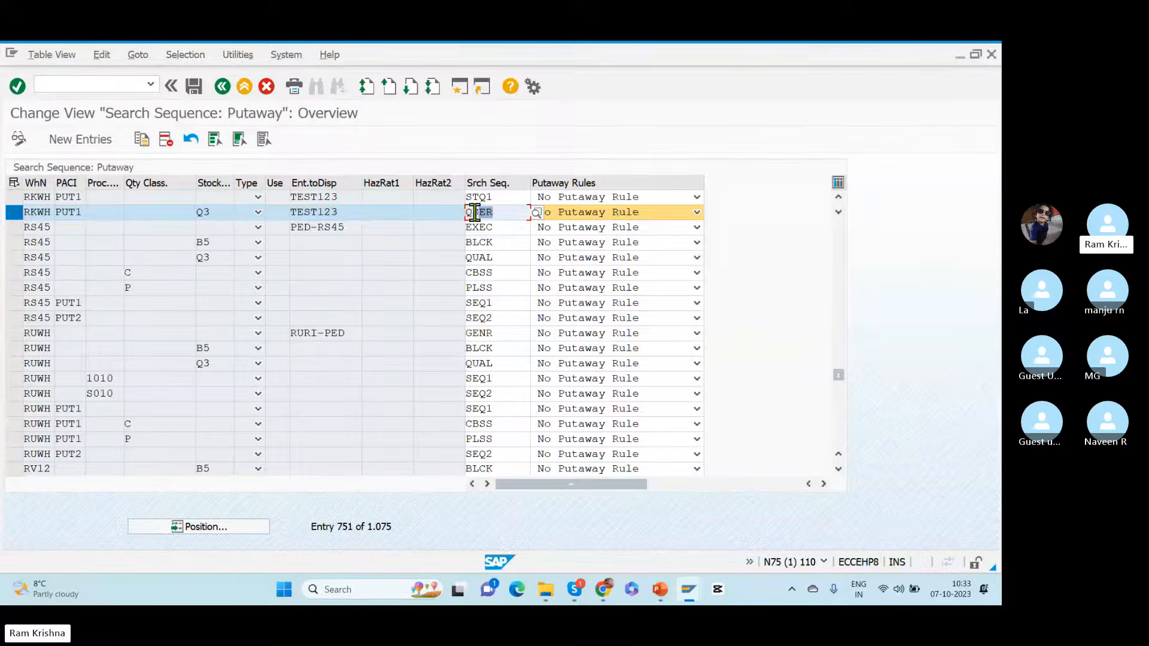
left_click(222, 87)
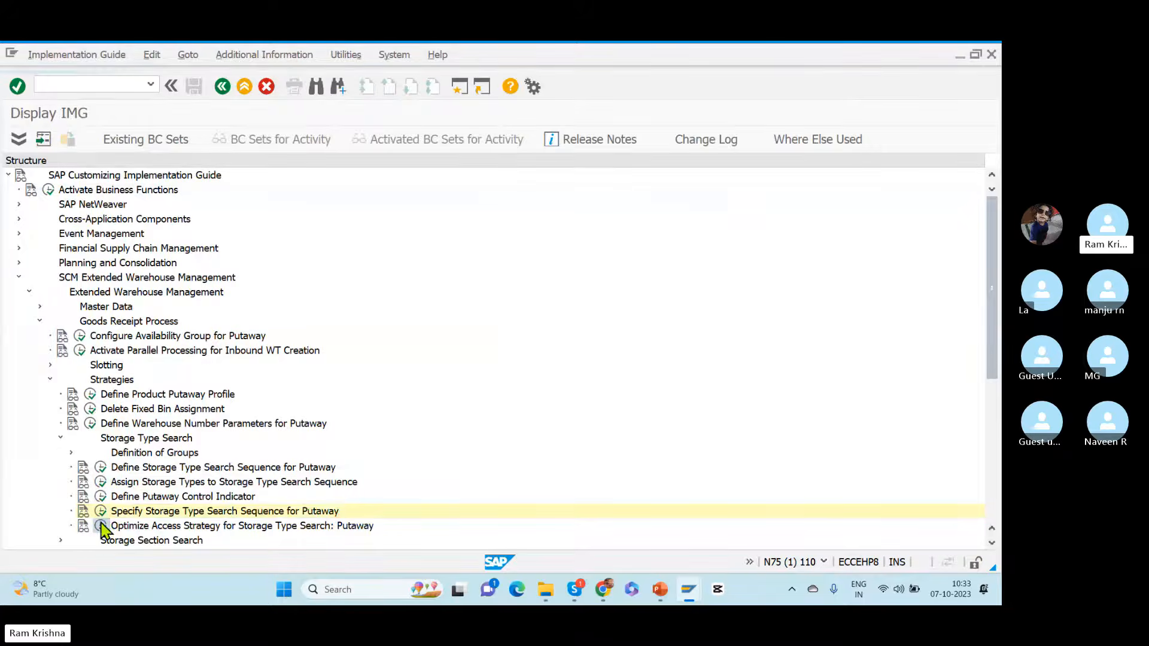
Step: Reopen the putaway access optimization settings and locate warehouse RKWH's access sequences
left_click(101, 526)
left_click(211, 529)
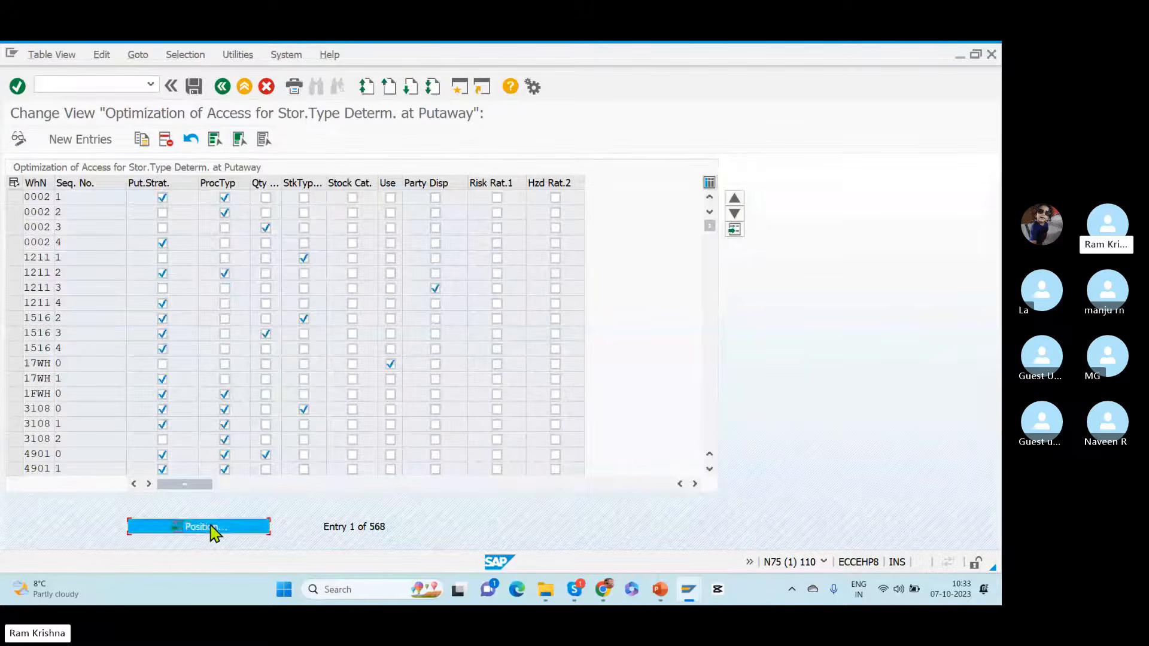
type("stwh")
key("Return")
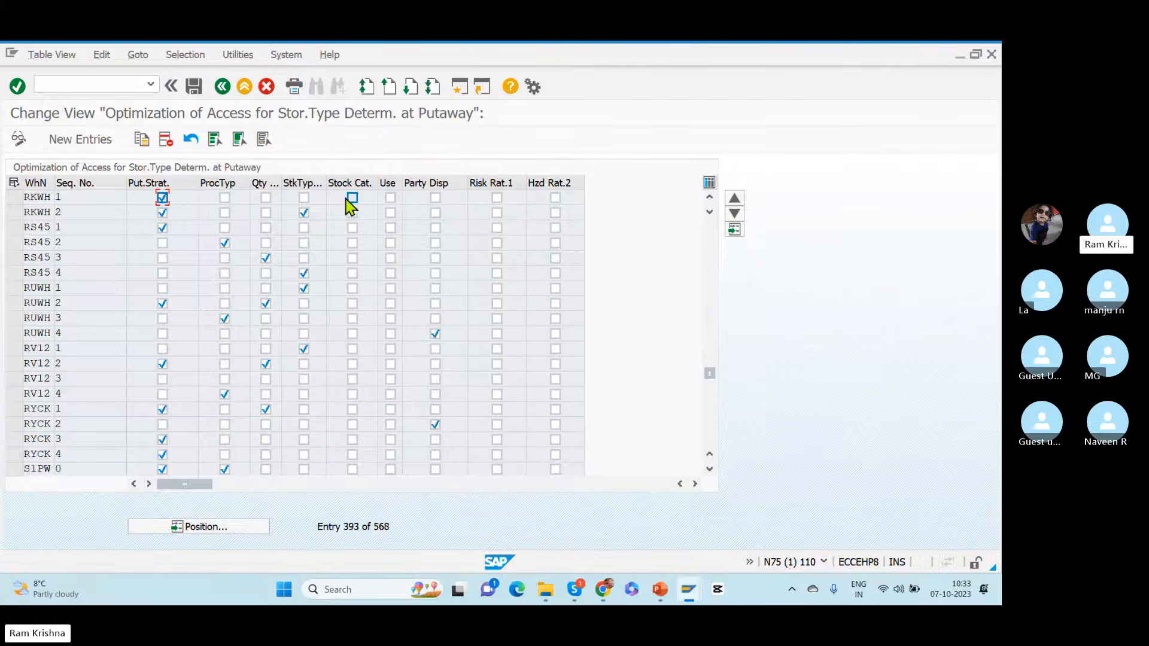
Step: Enable party entitled to dispose for RKWH access sequences 1 and 2 and save to the Dummy_TR customizing request
left_click(435, 198)
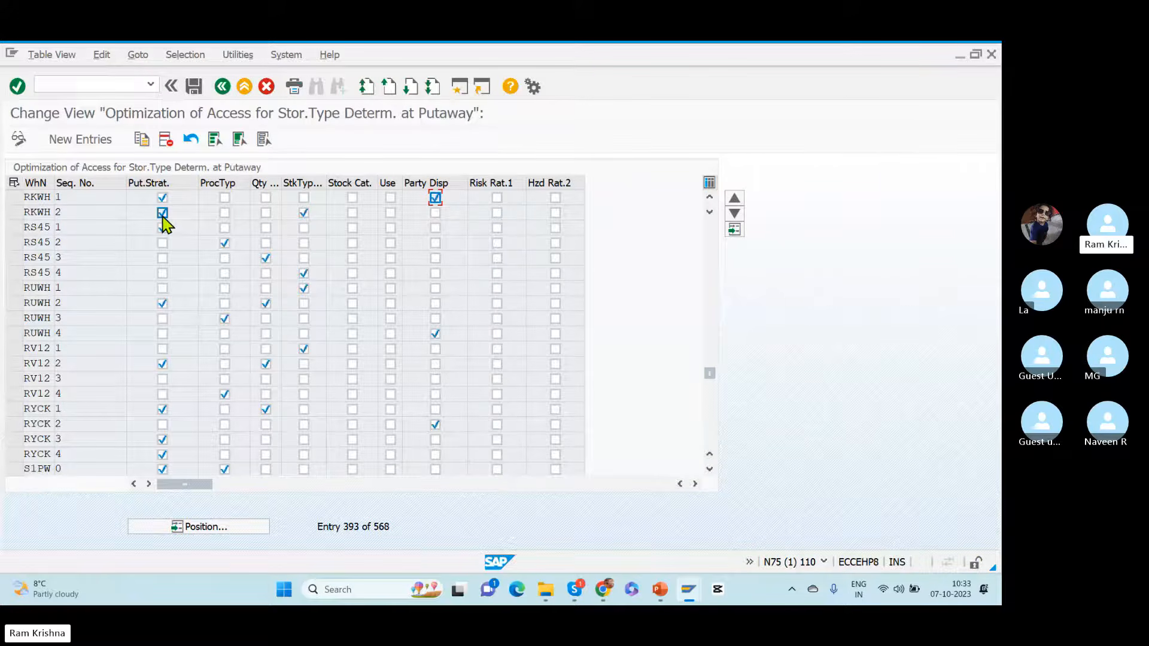
left_click(436, 213)
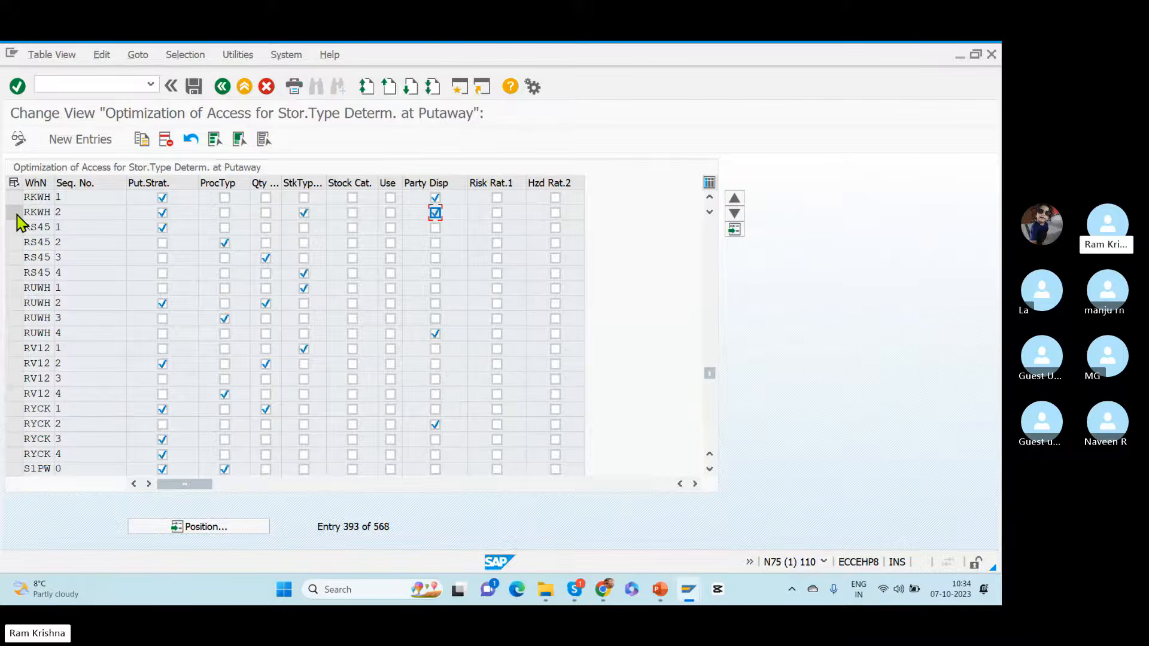
left_click(195, 88)
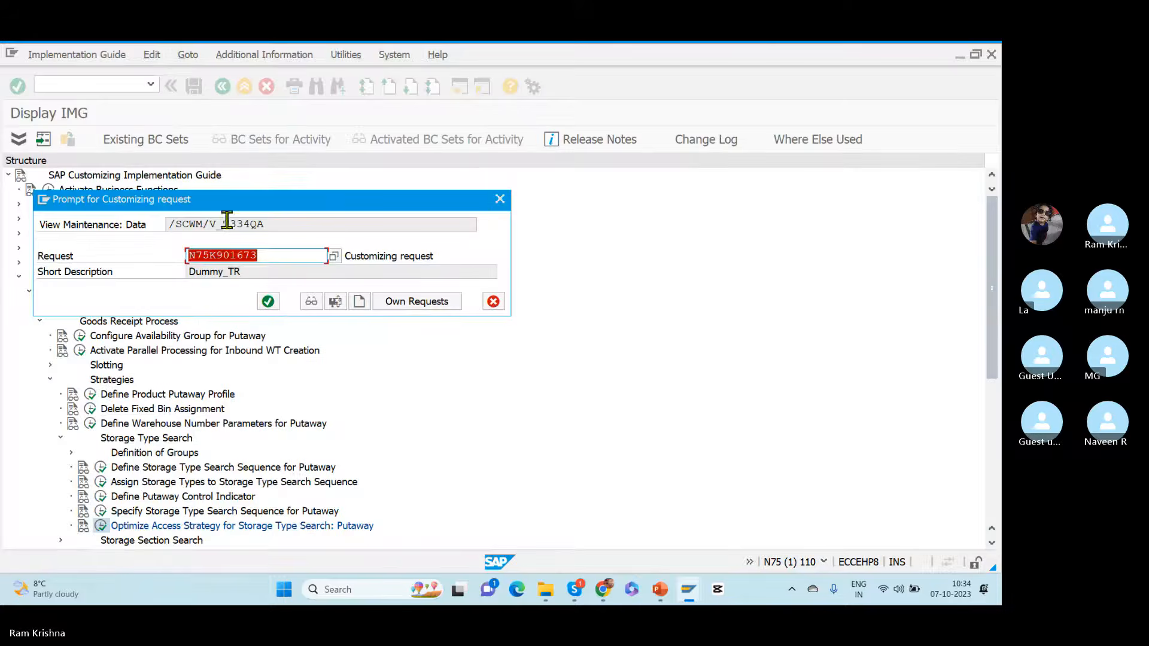
left_click(269, 302)
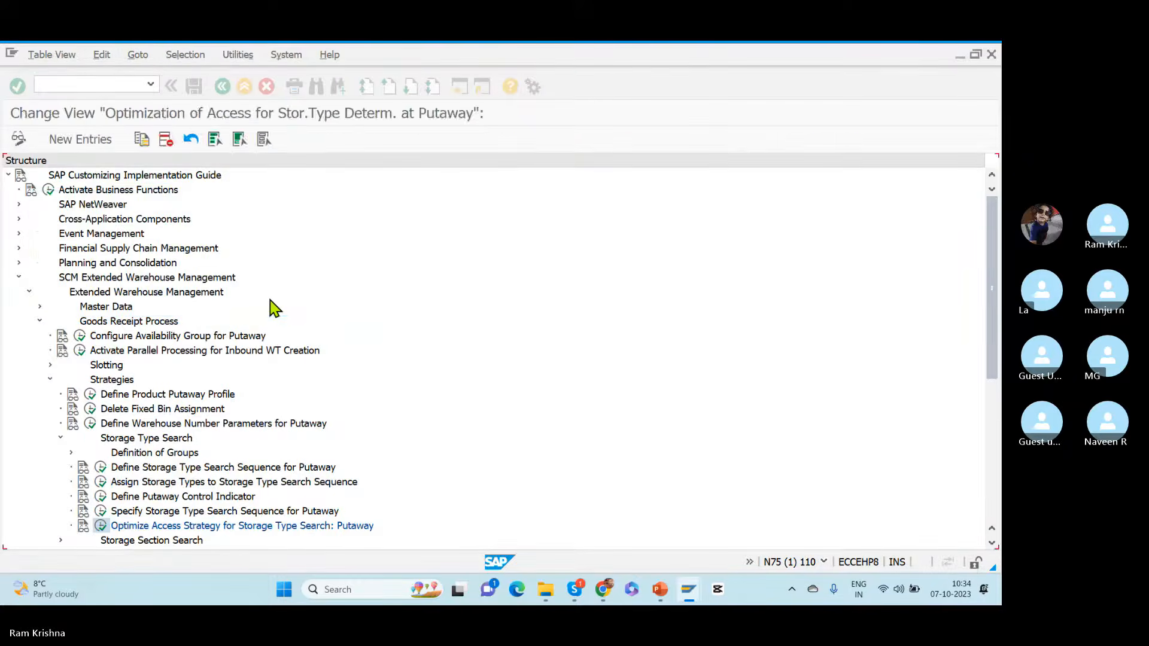
Step: Switch to the EH8 SAP session and start transaction ME21N to create a purchase order
key("alt+Tab")
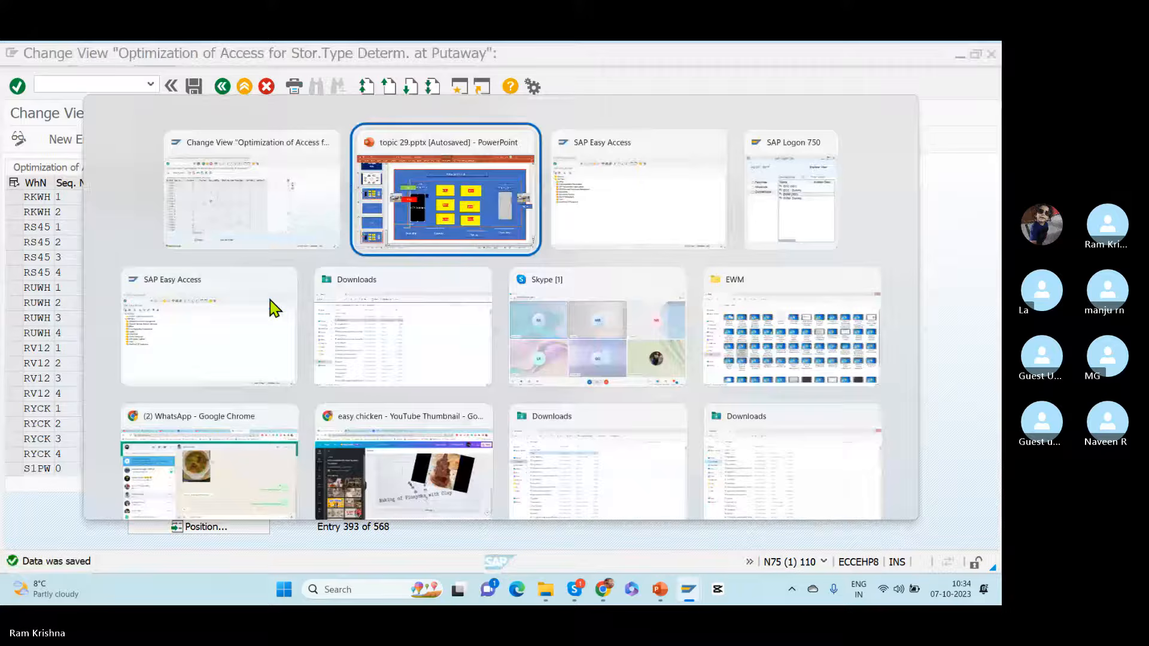
left_click(270, 301)
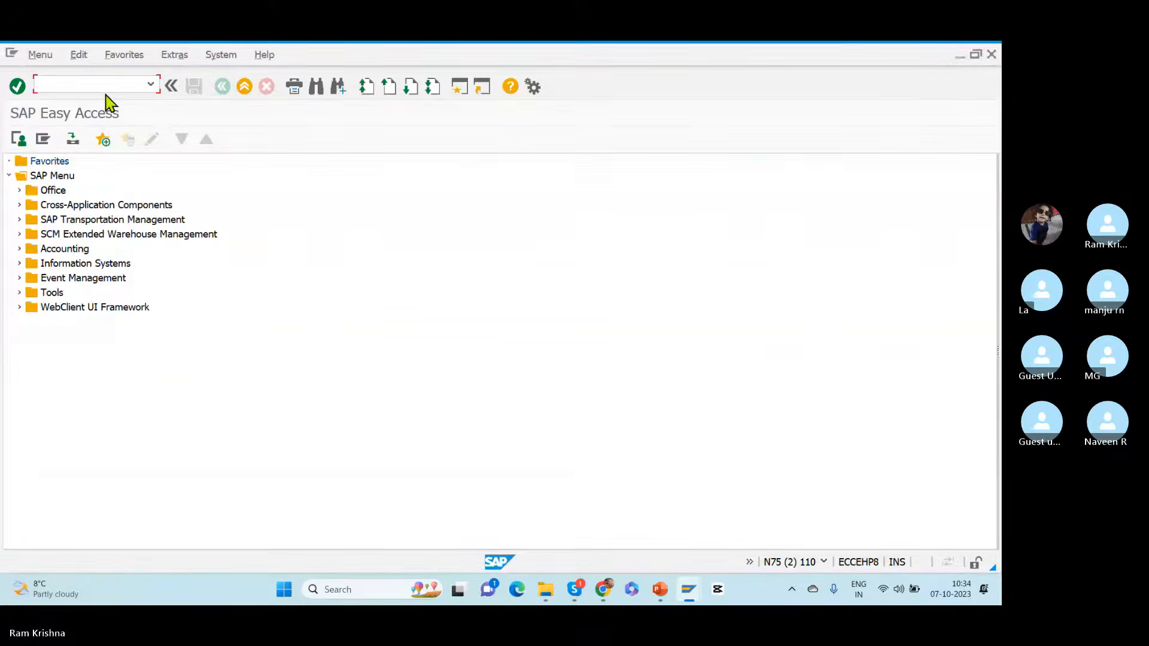
key("alt+Tab")
key("alt+Tab")
key("Tab")
key("Tab")
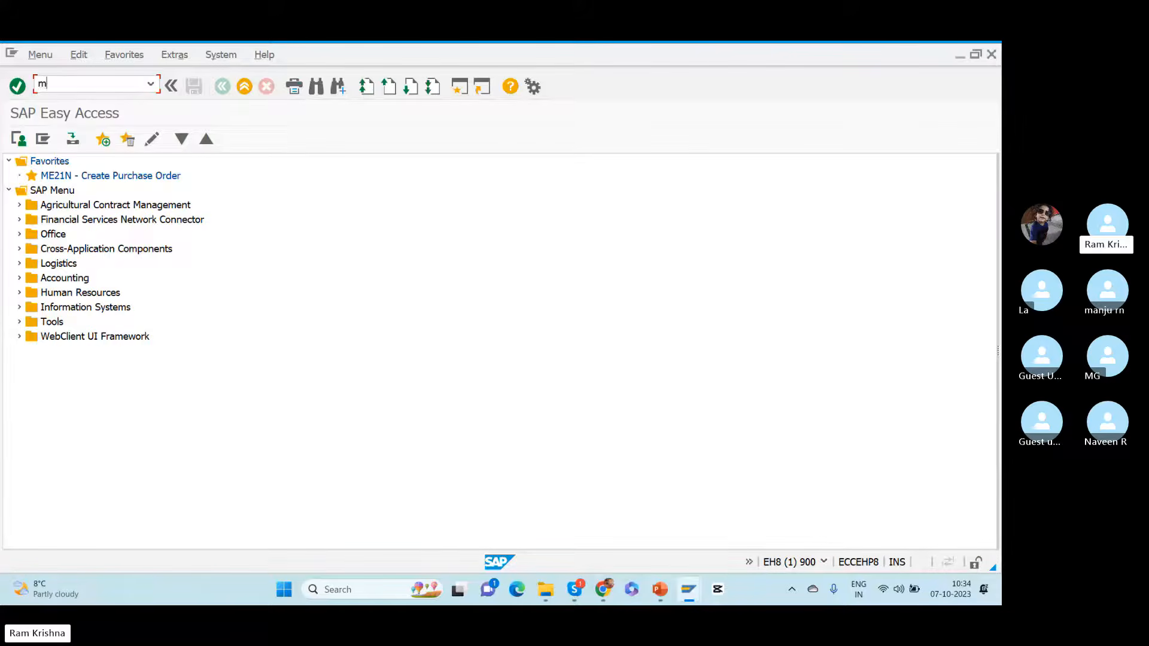
type("me21n")
key("Return")
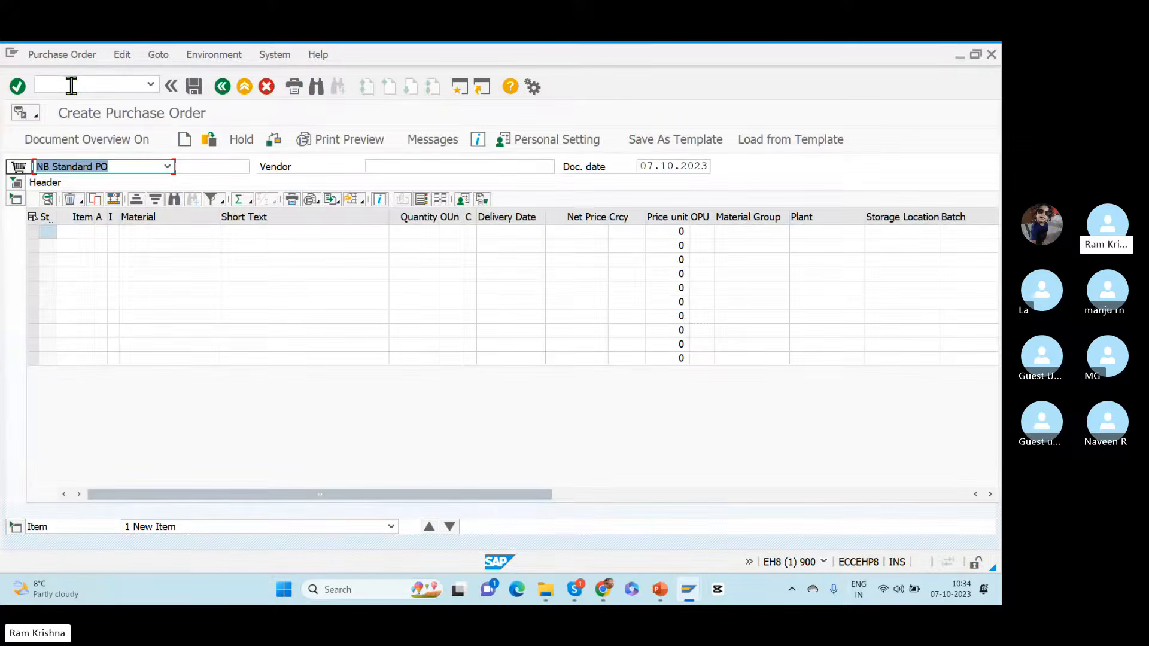
Step: Switch to the N75 SAP session and start transaction /SCWM/PRDI to maintain inbound deliveries for warehouse RKWH
key("alt+Tab")
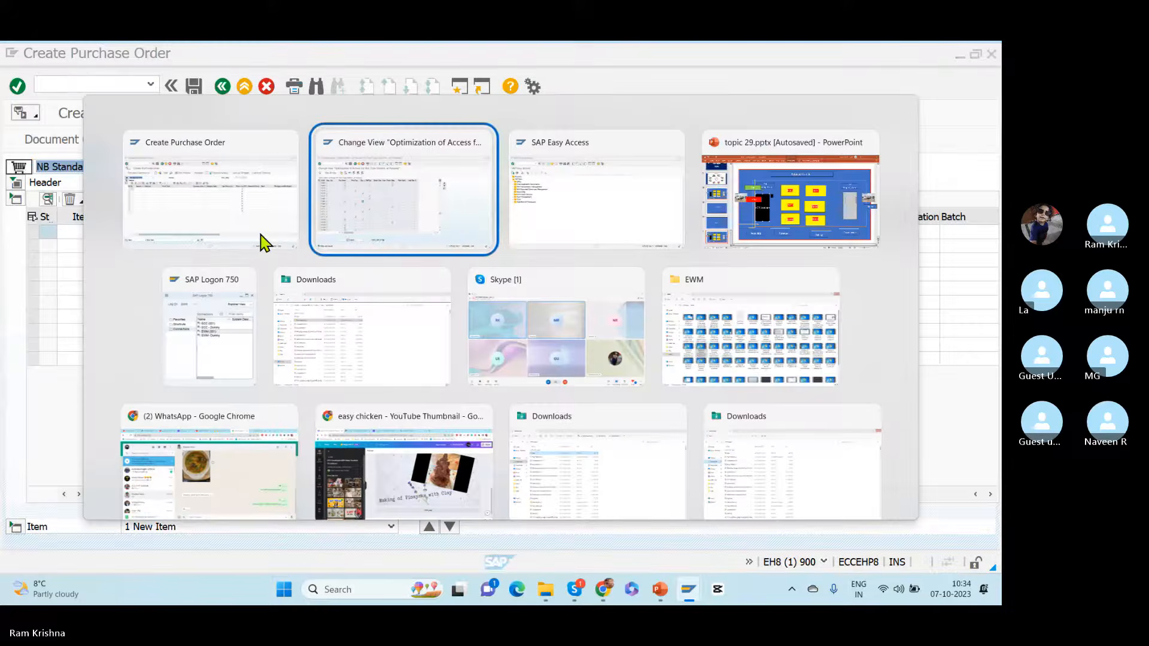
key("Tab")
left_click(150, 85)
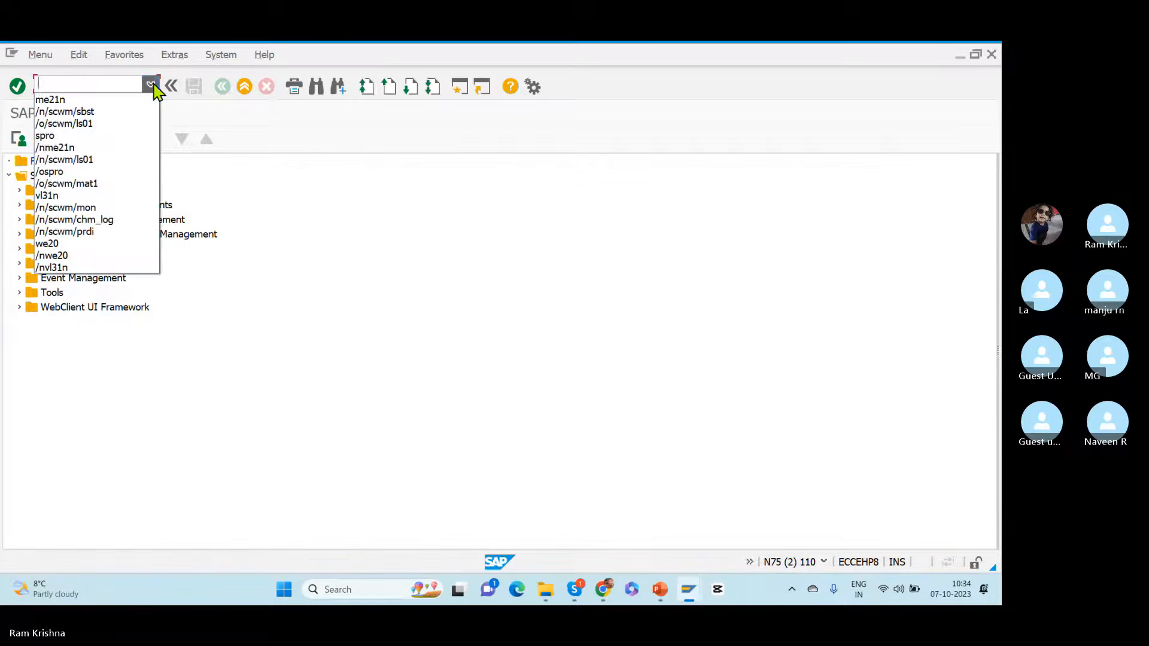
left_click(79, 159)
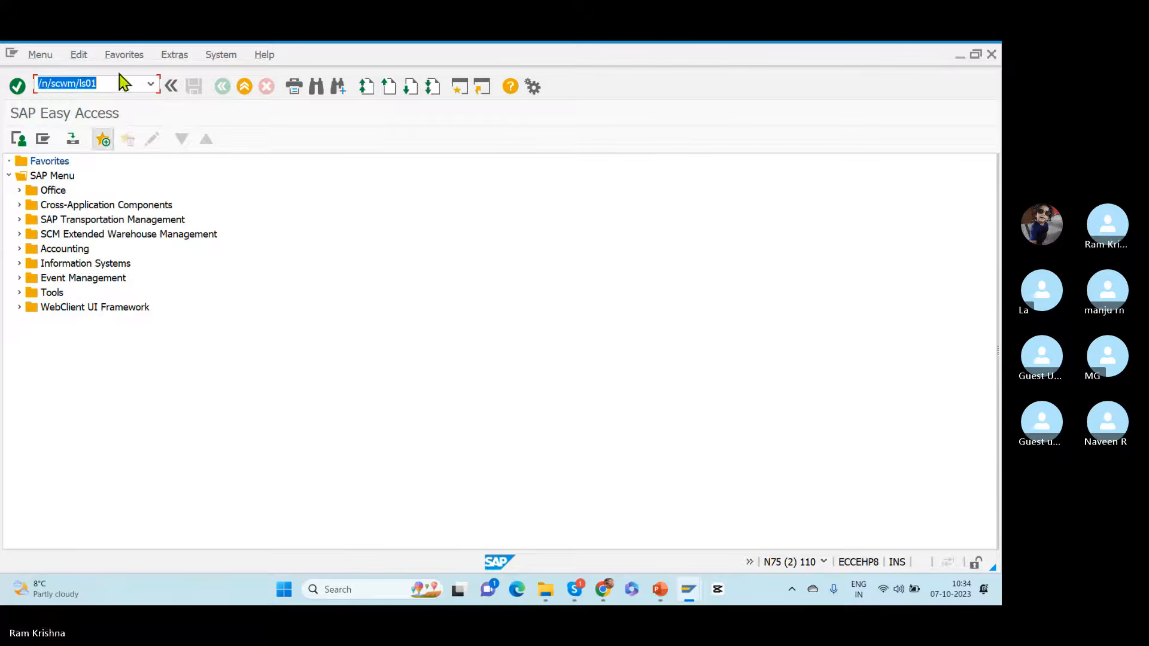
left_click(115, 82)
type("\\]")
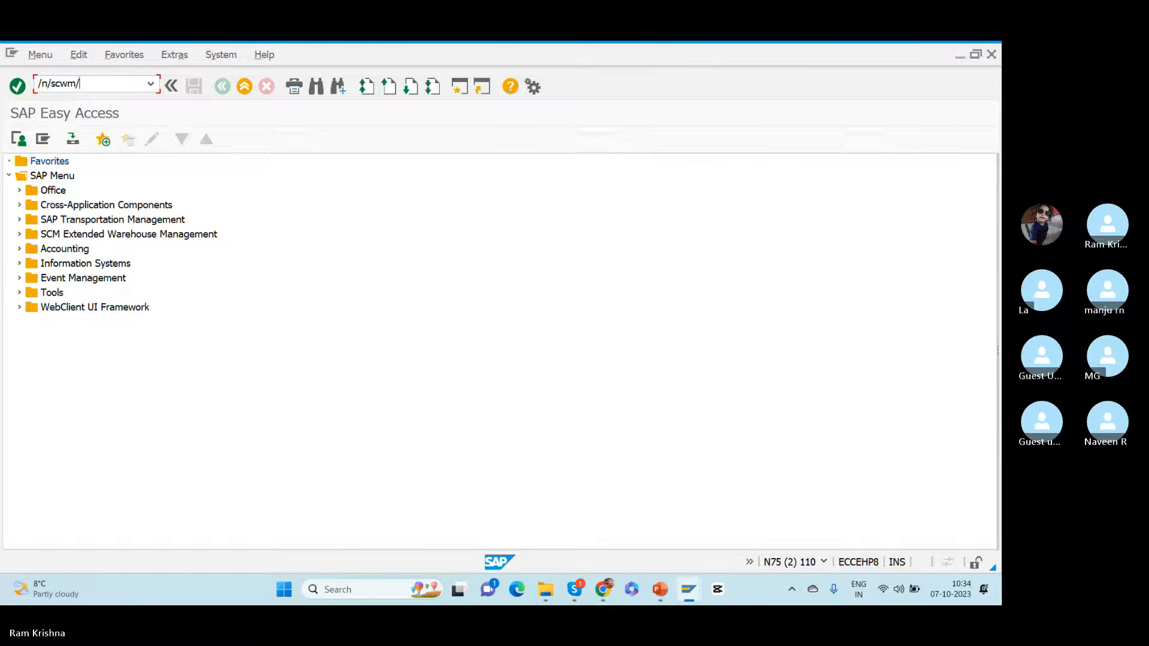
key("Return")
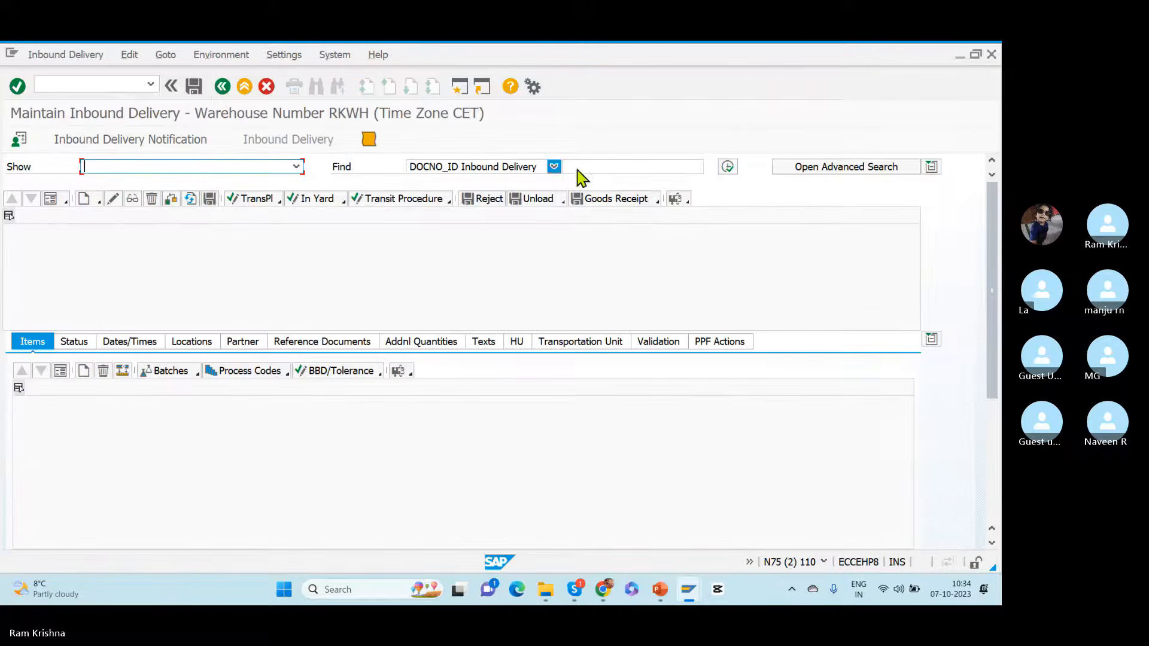
Step: Search all RKWH inbound deliveries without restrictions and check the reference documents of the last listed delivery
left_click(727, 170)
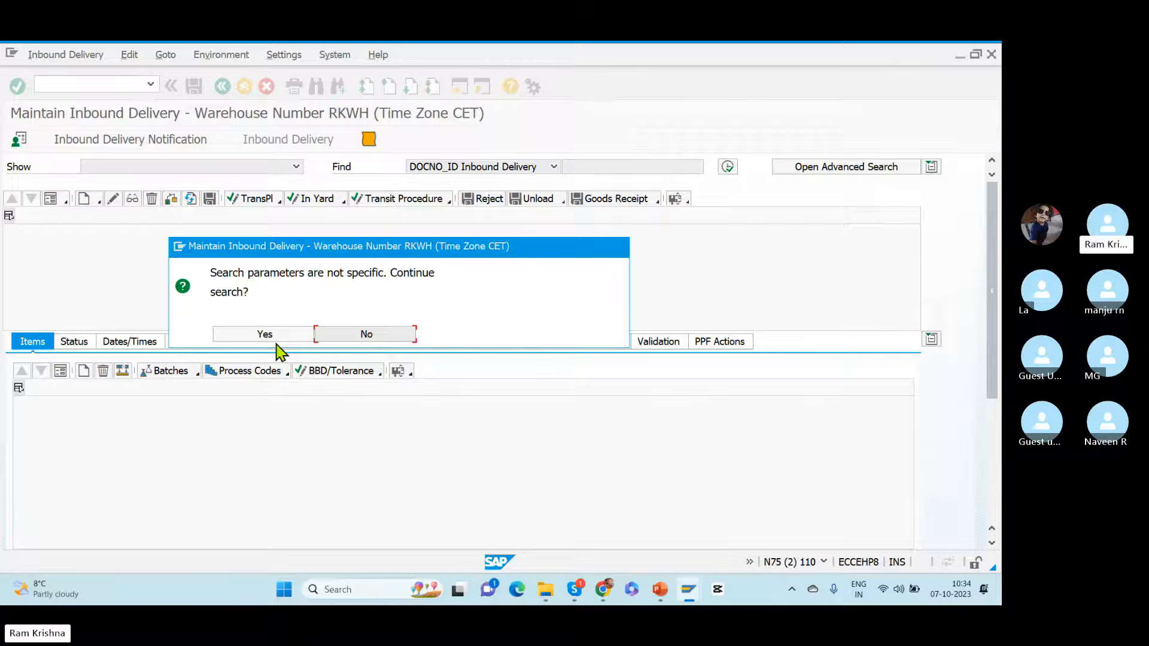
left_click(256, 335)
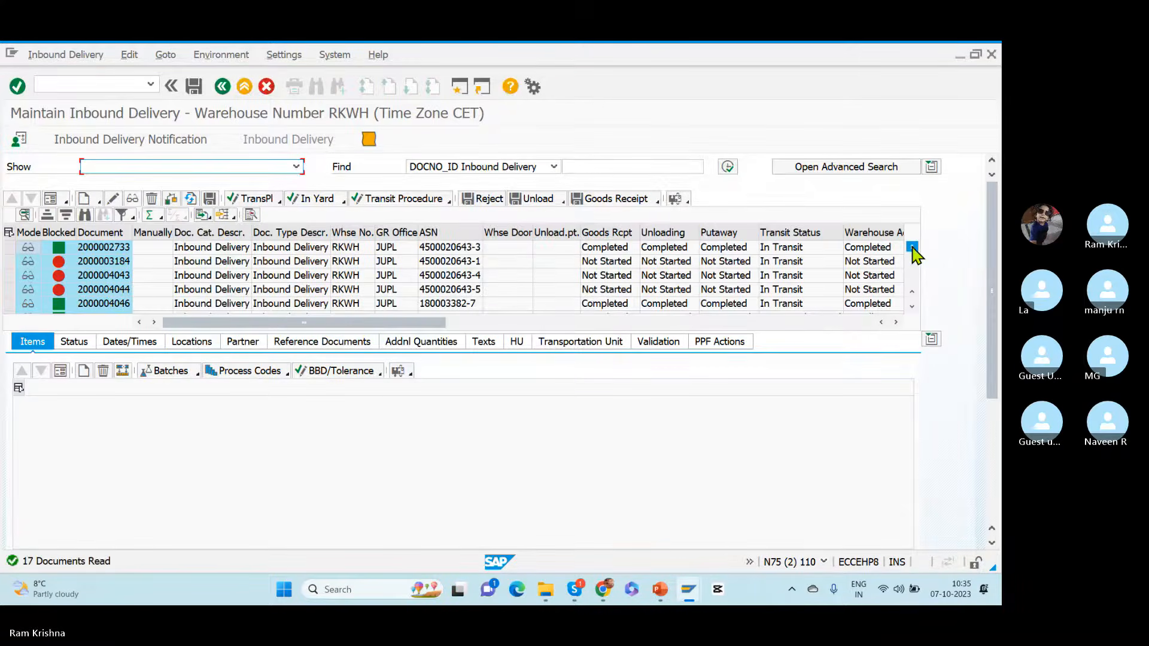
scroll(914, 304, "down", 4)
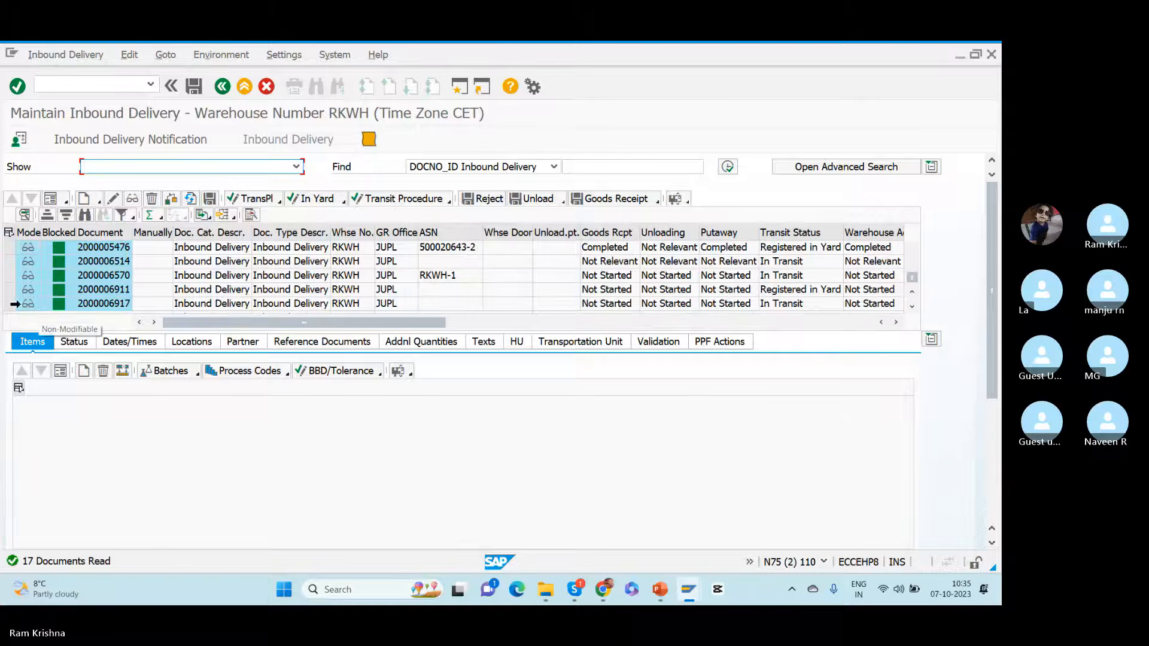
left_click(9, 304)
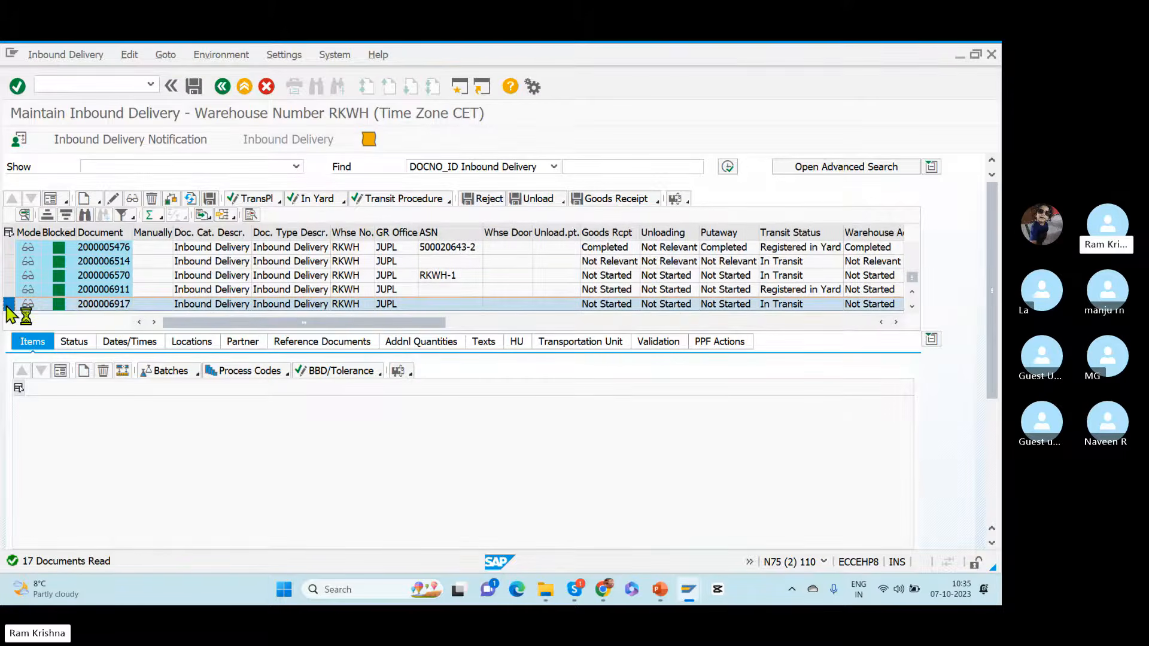
left_click(349, 343)
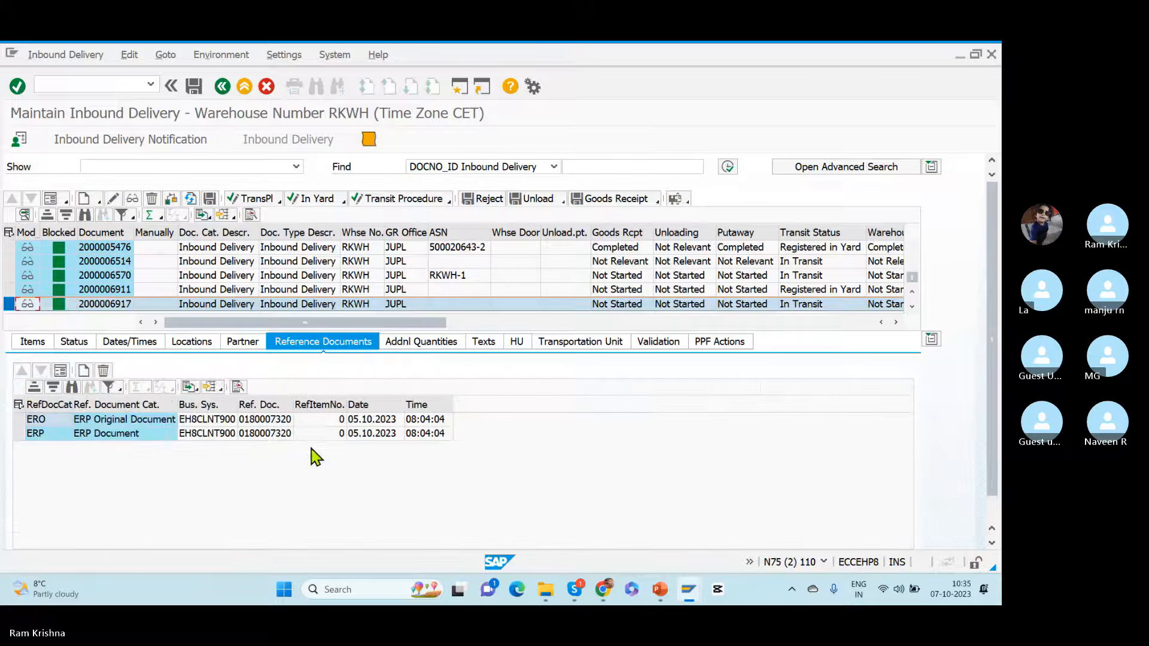
Step: Switch to the EH8 session, open the referenced ERP inbound delivery and copy item 10's predecessor purchase order number
key("alt+Tab")
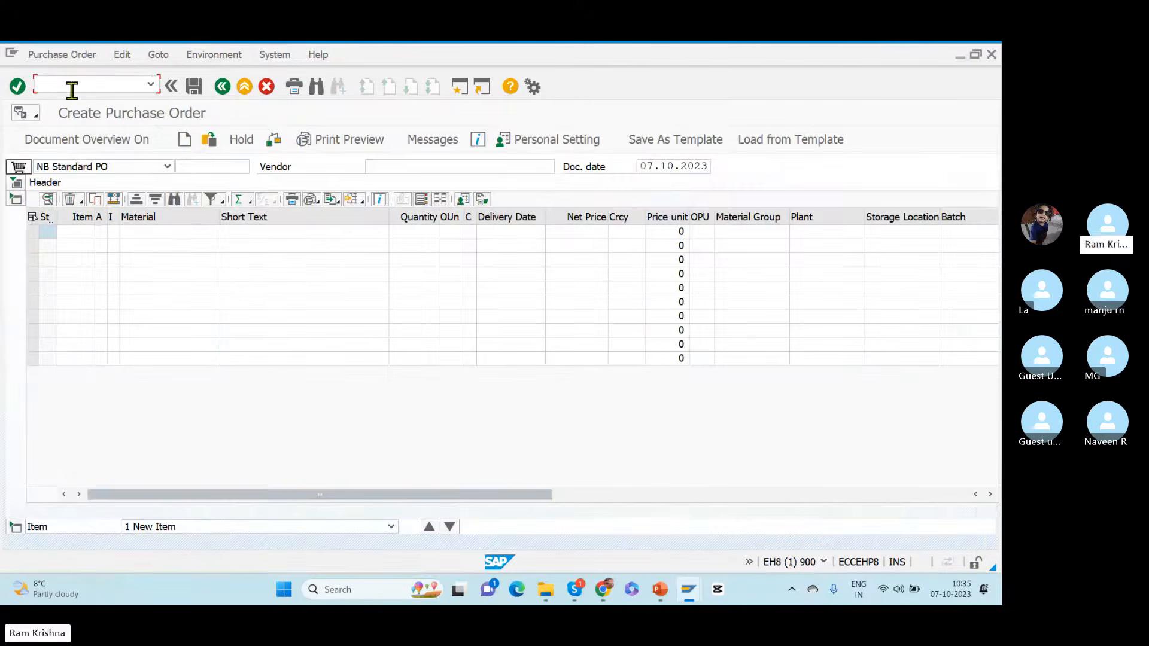
type("/nvl33n")
key("Return")
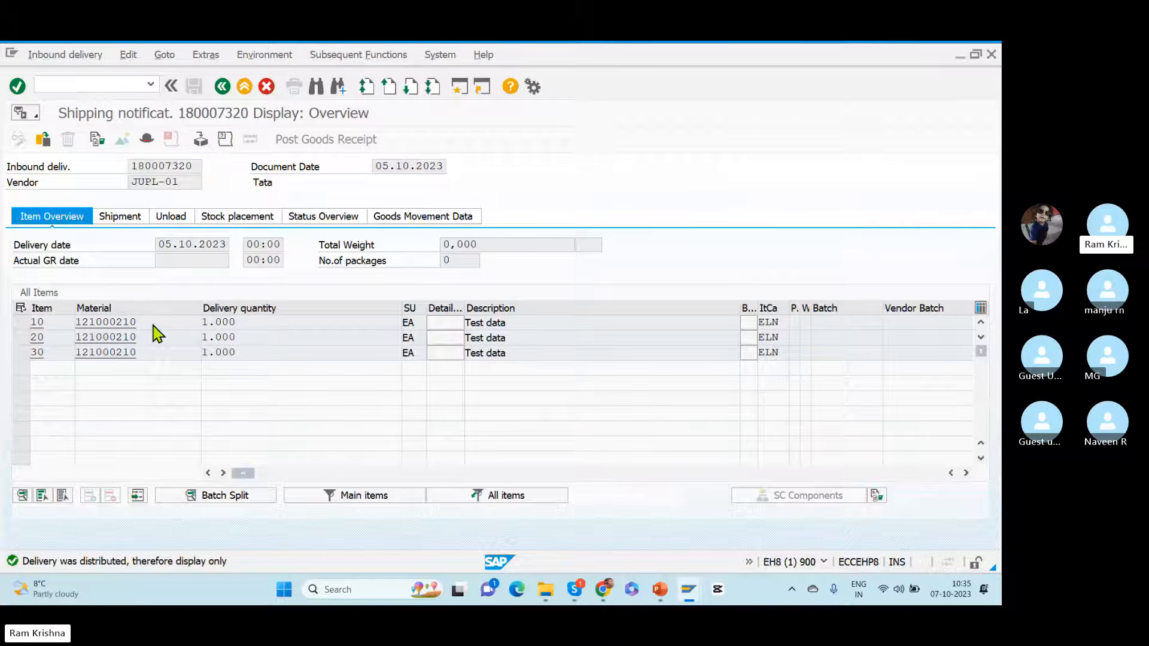
double_click(153, 324)
left_click(708, 221)
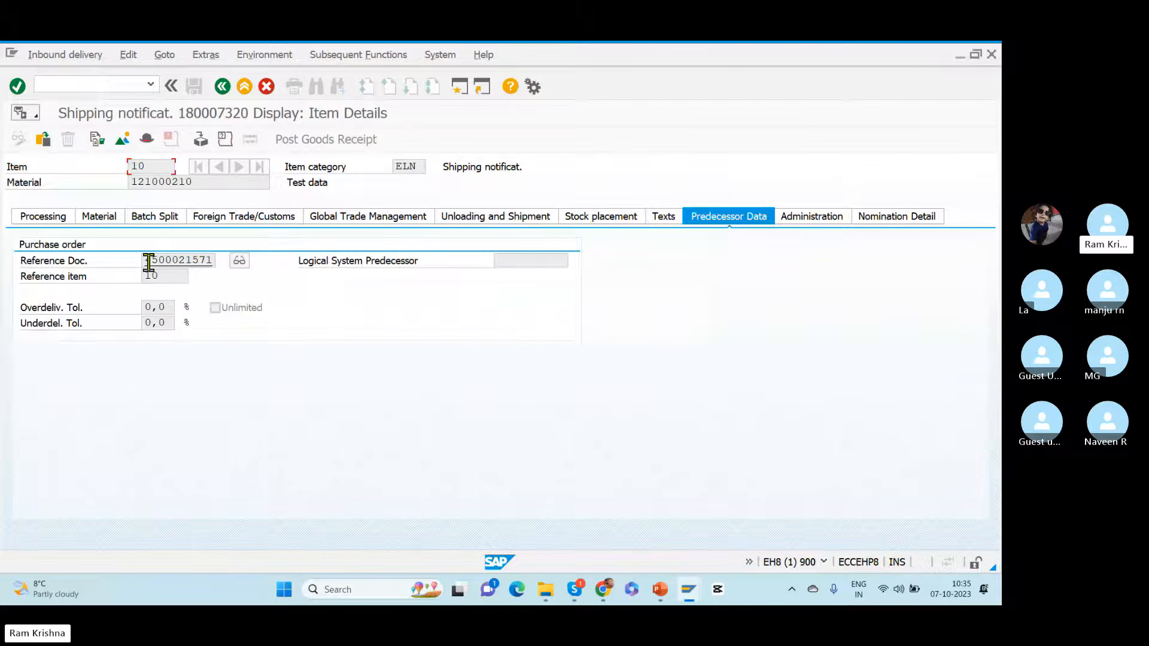
left_click_drag(148, 262, 272, 265)
left_click_drag(146, 262, 267, 267)
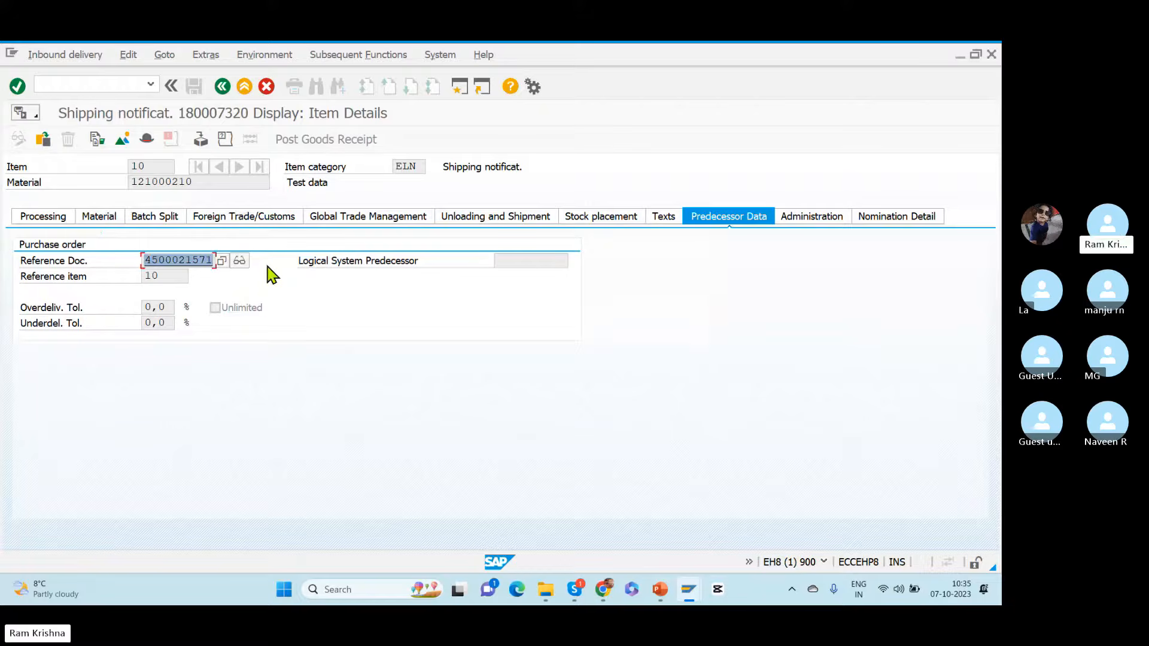
Step: Restart purchase order creation and search the document overview's purchase orders by the copied purchasing document number
left_click(53, 84)
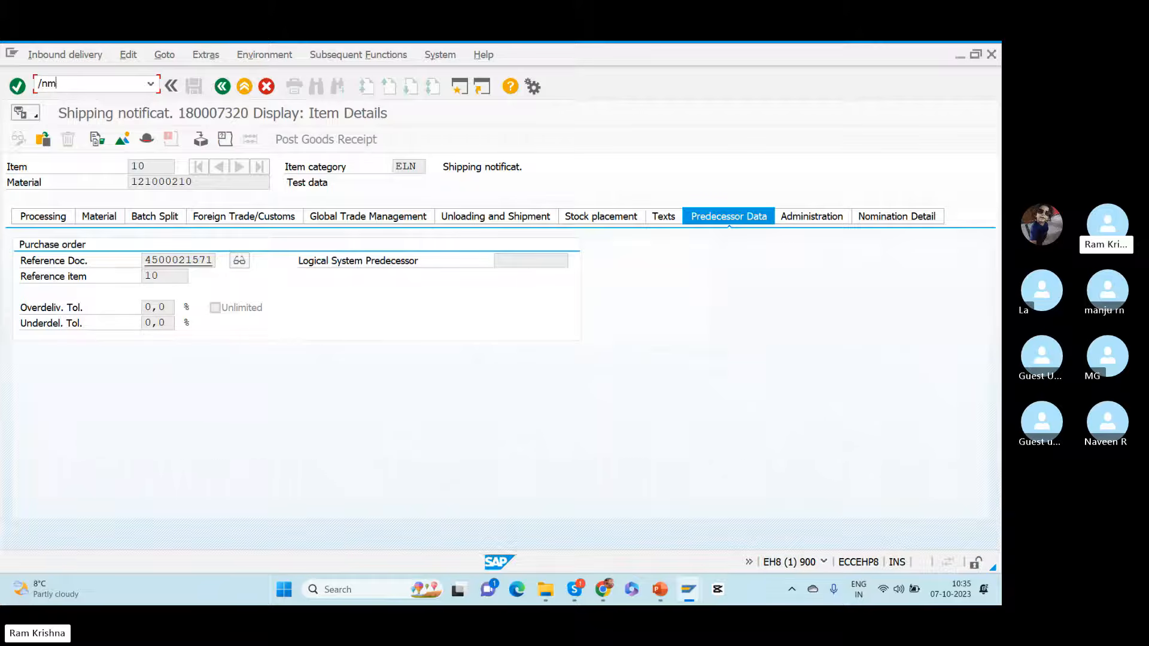
key("Return")
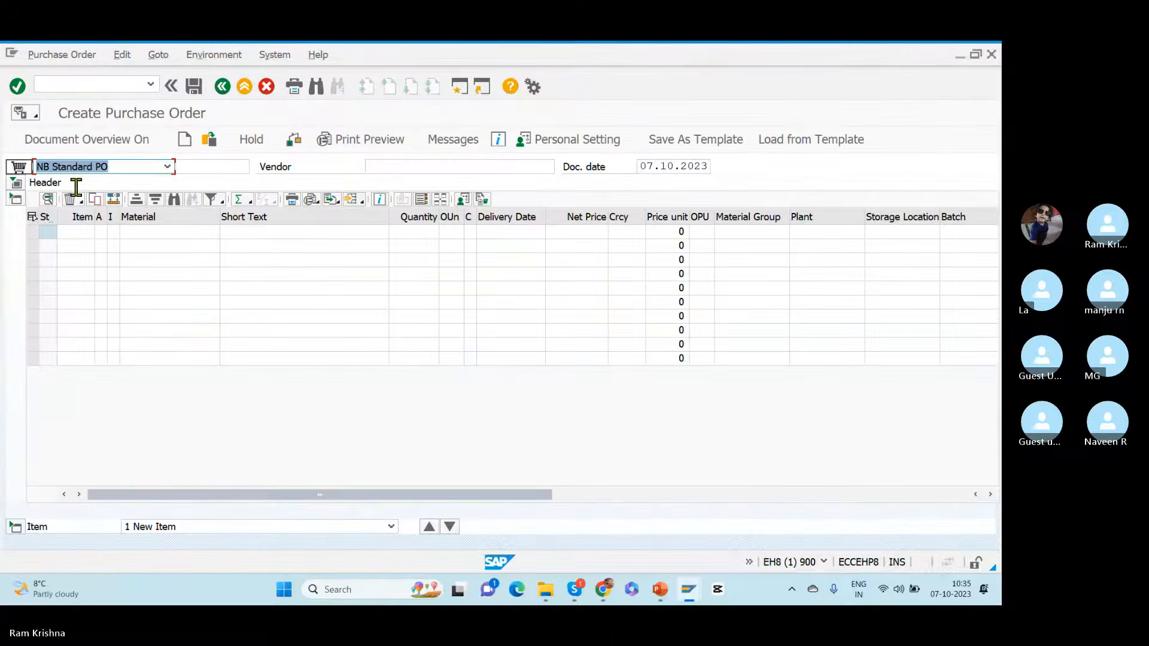
left_click(53, 141)
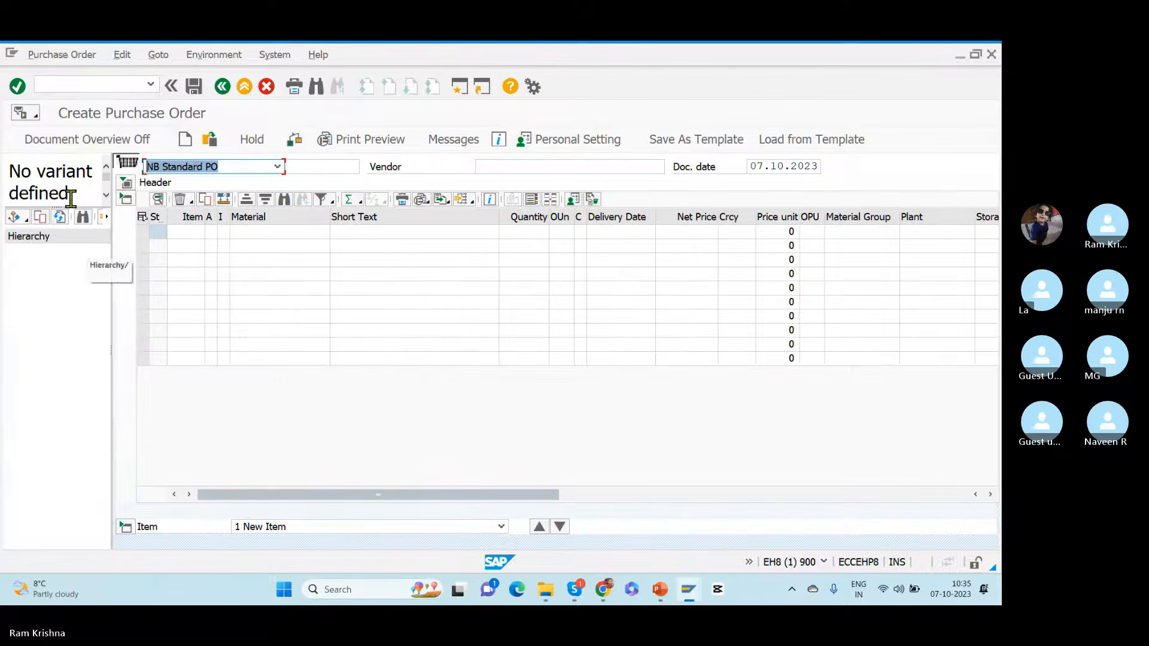
left_click(23, 219)
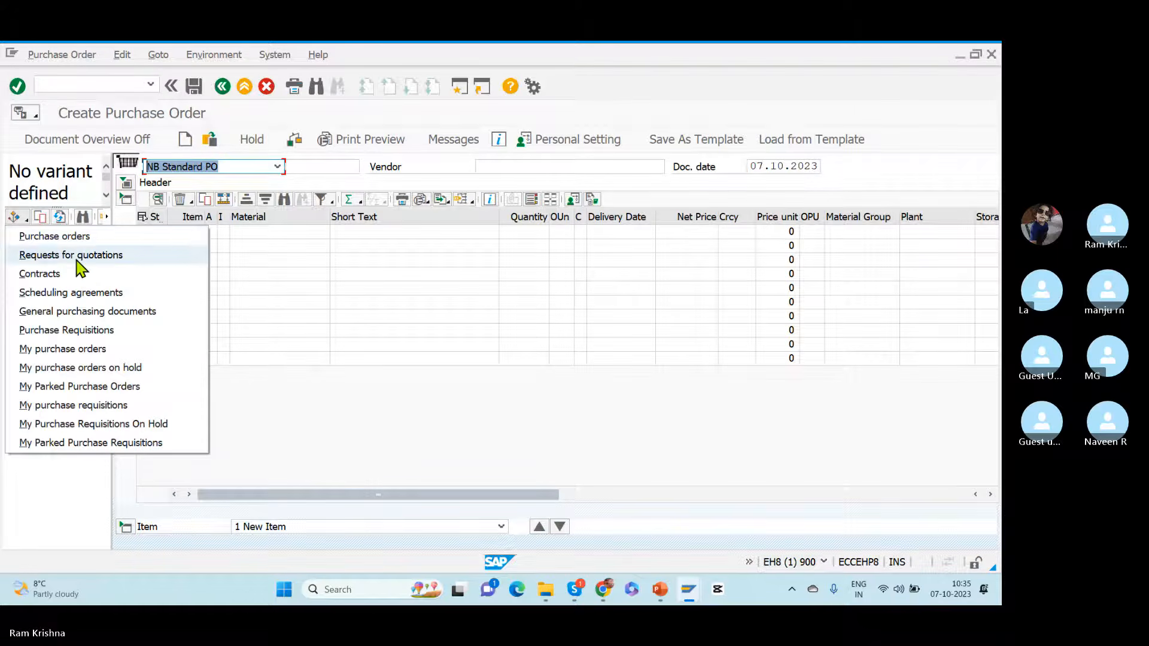
left_click(68, 241)
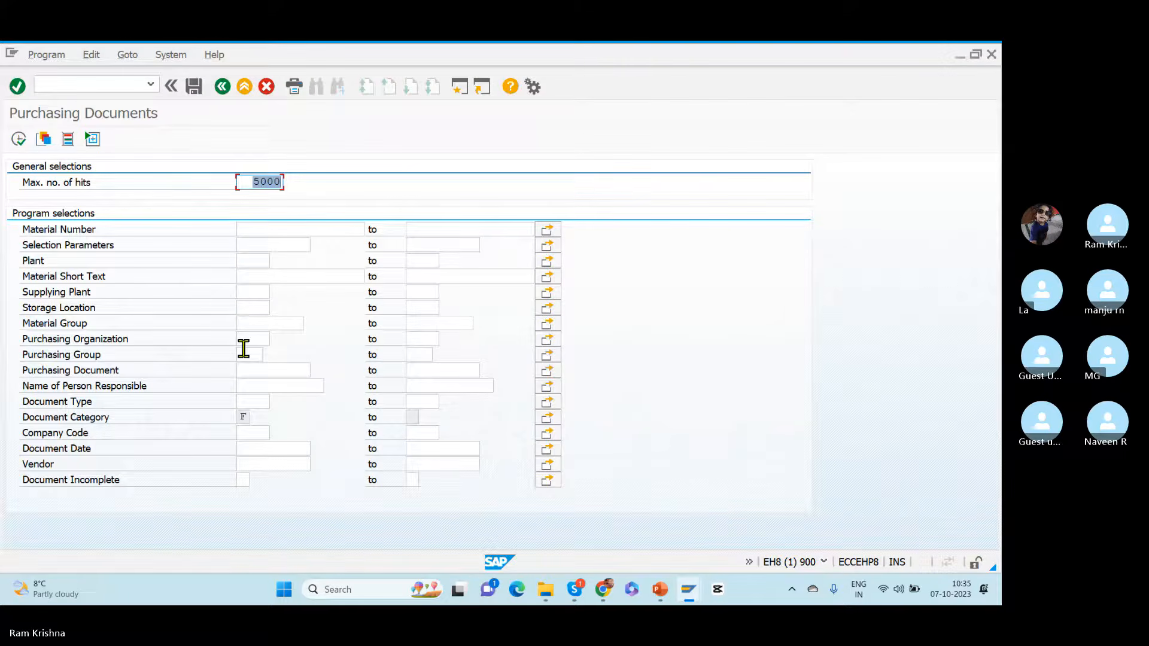
left_click(247, 371)
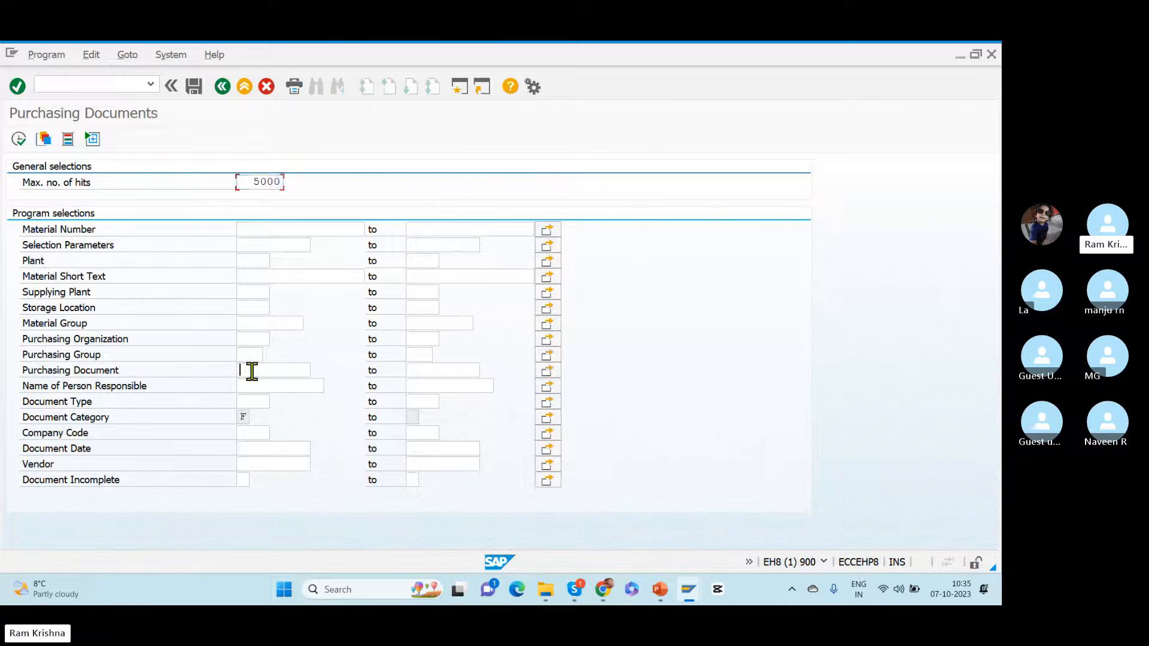
key("ctrl+v")
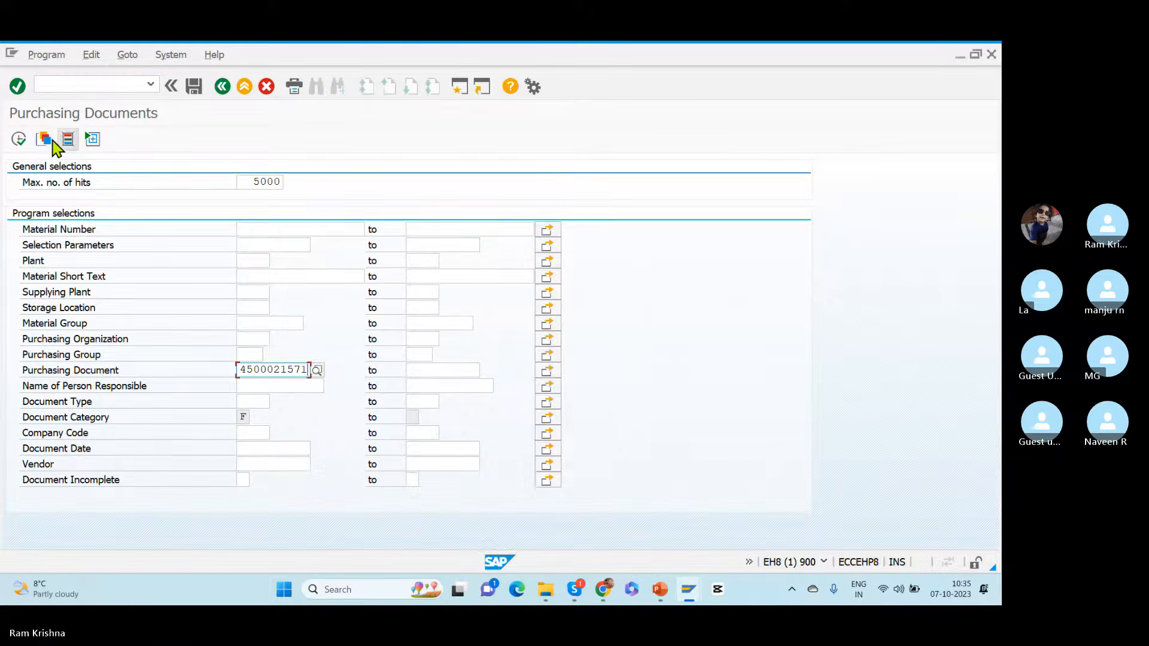
left_click(19, 139)
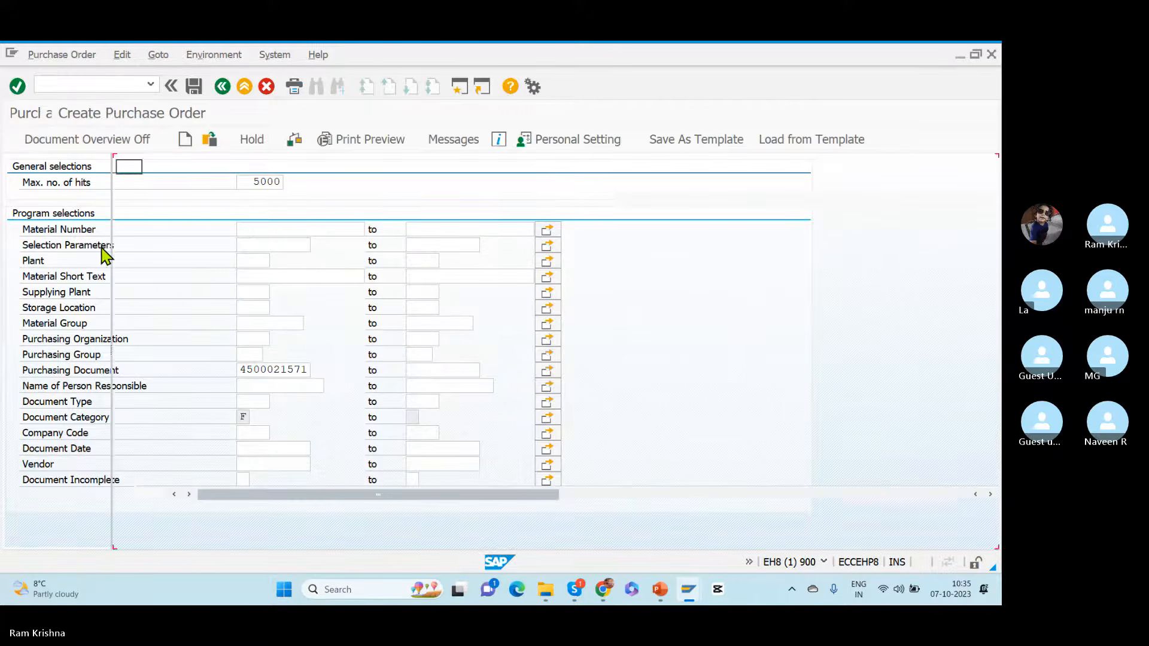
Step: Adopt all three items of the found purchase order into the new NB Standard PO
left_click(54, 253)
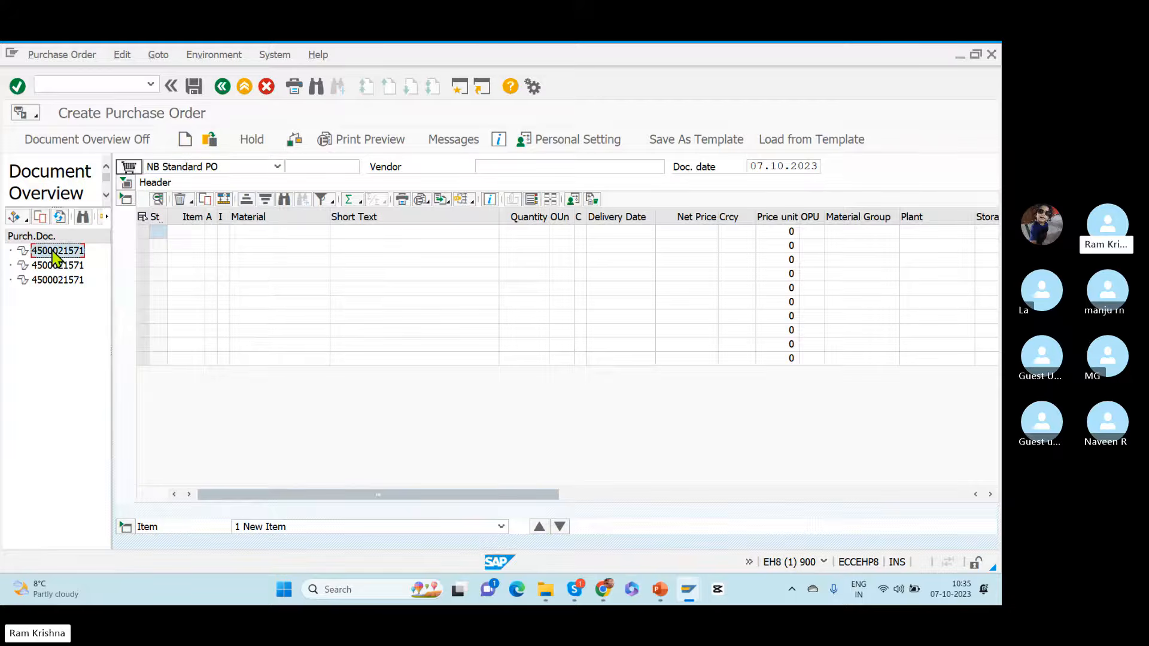
left_click(50, 266)
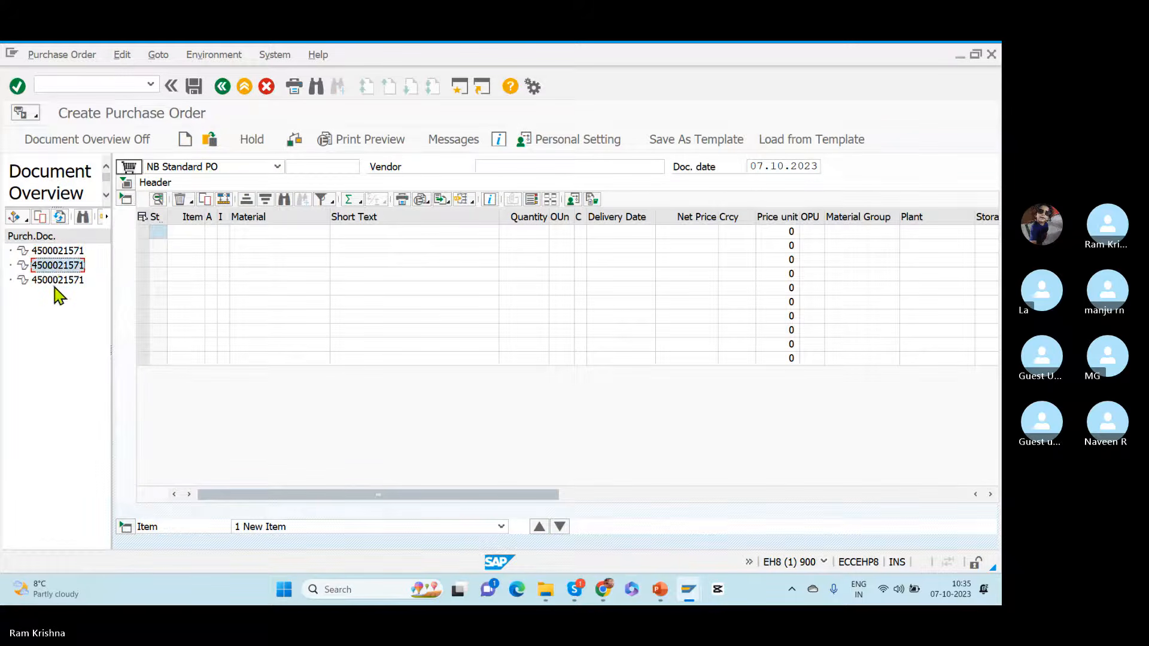
left_click(54, 283, "ctrl")
left_click(58, 249, "ctrl")
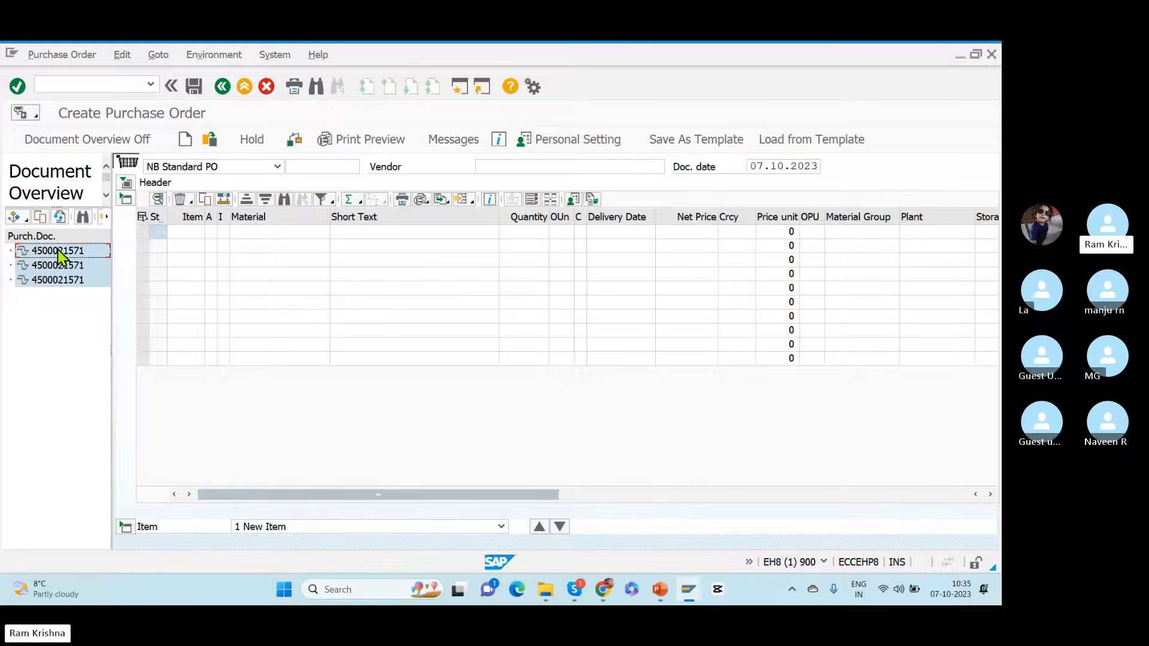
left_click(41, 219)
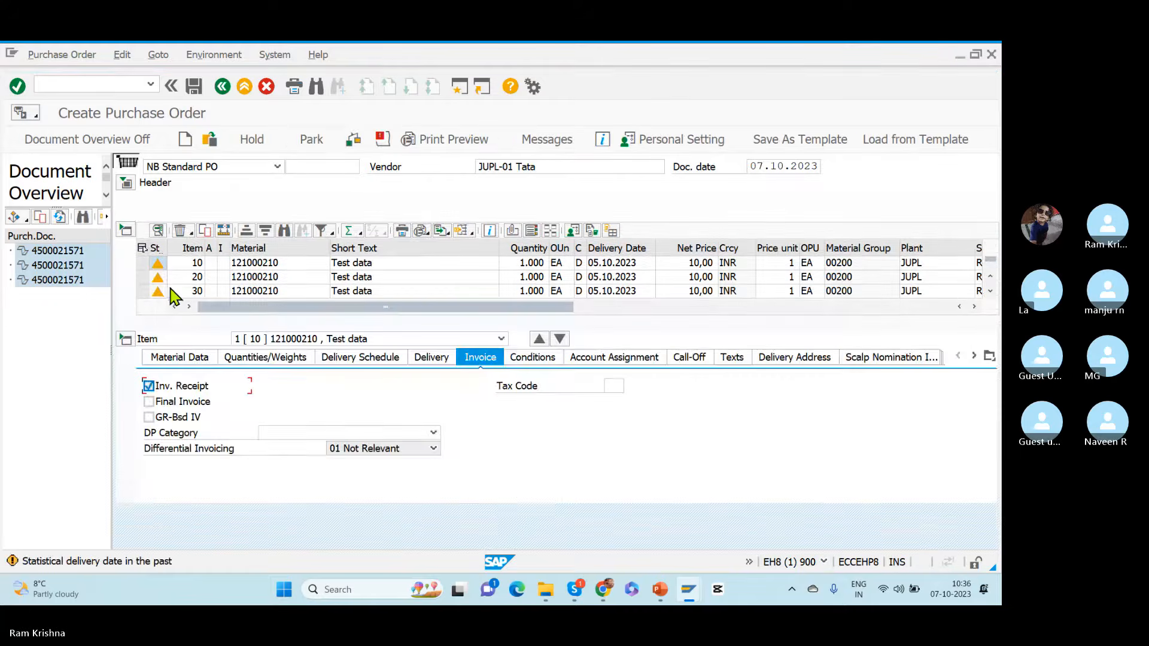
Step: Delete item 30 from the new purchase order and confirm the deletion
left_click(143, 291)
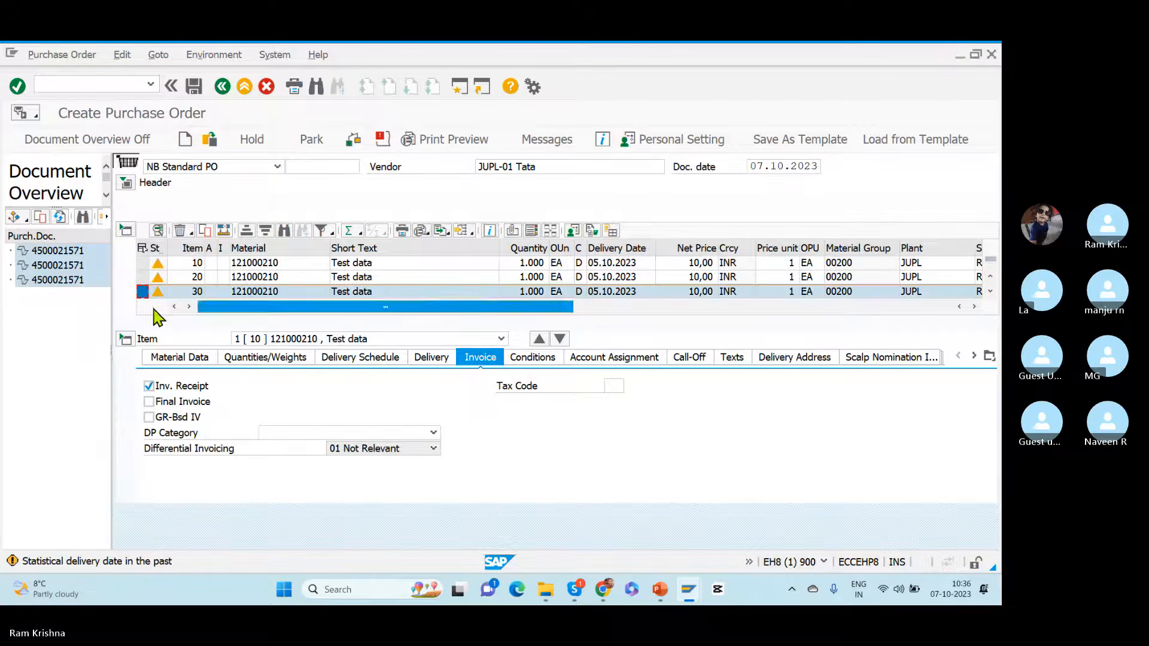
left_click(180, 231)
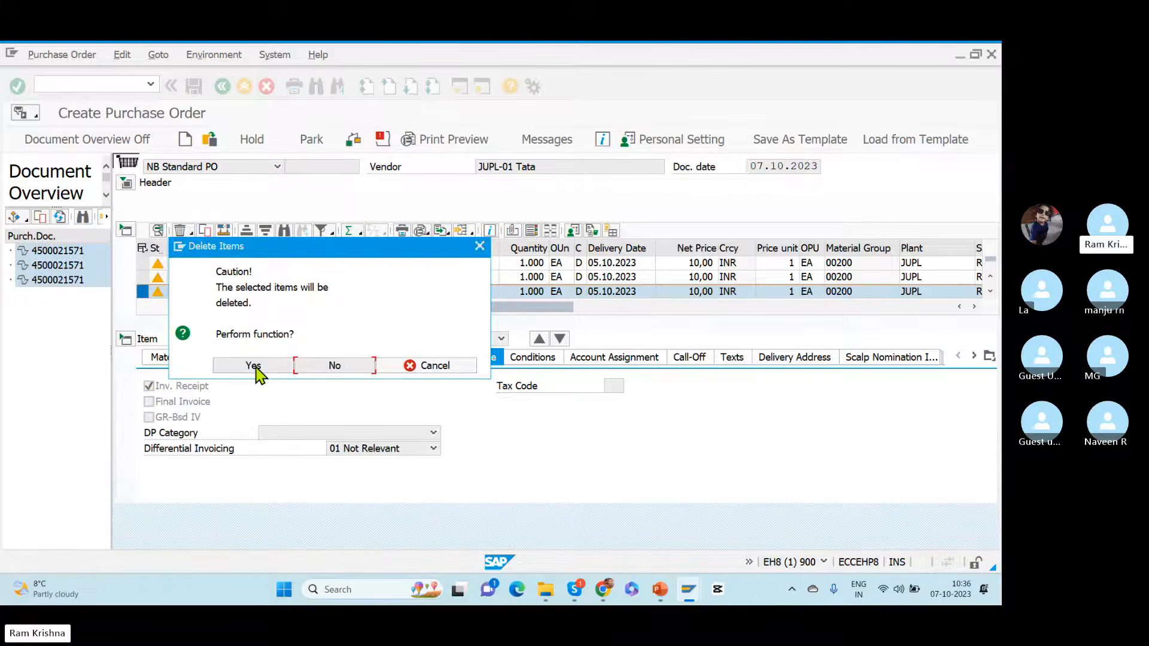
left_click(254, 366)
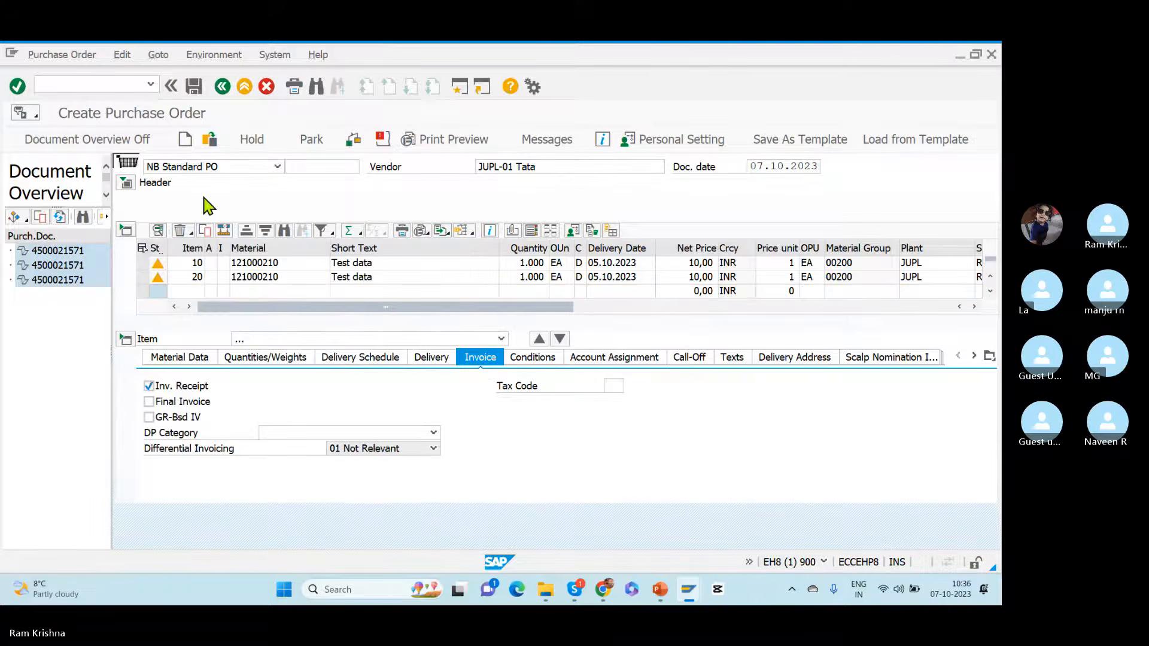
Step: Set the stock type to X Quality inspection in the delivery details of purchase order item 10
left_click(144, 264)
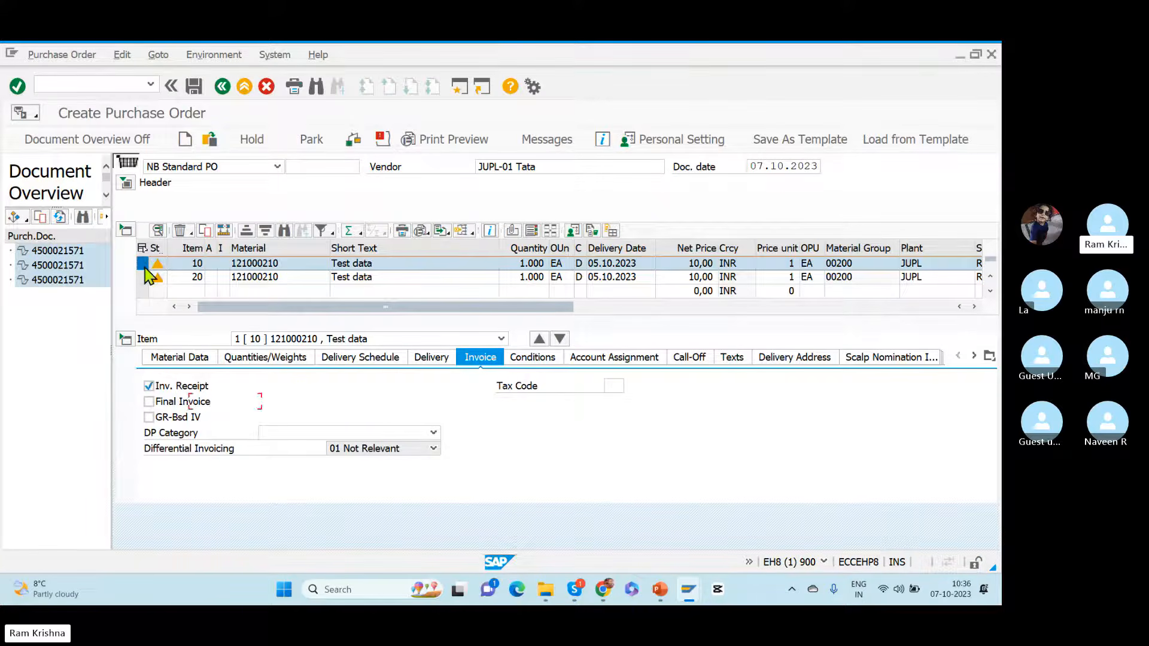
left_click(361, 357)
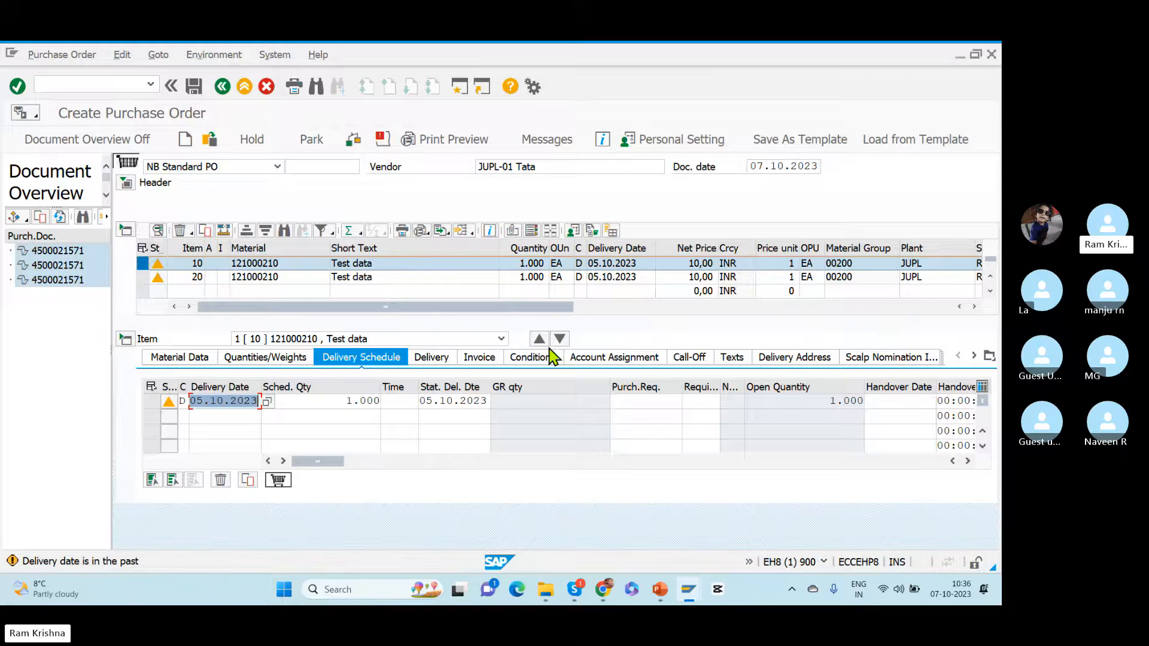
left_click(429, 357)
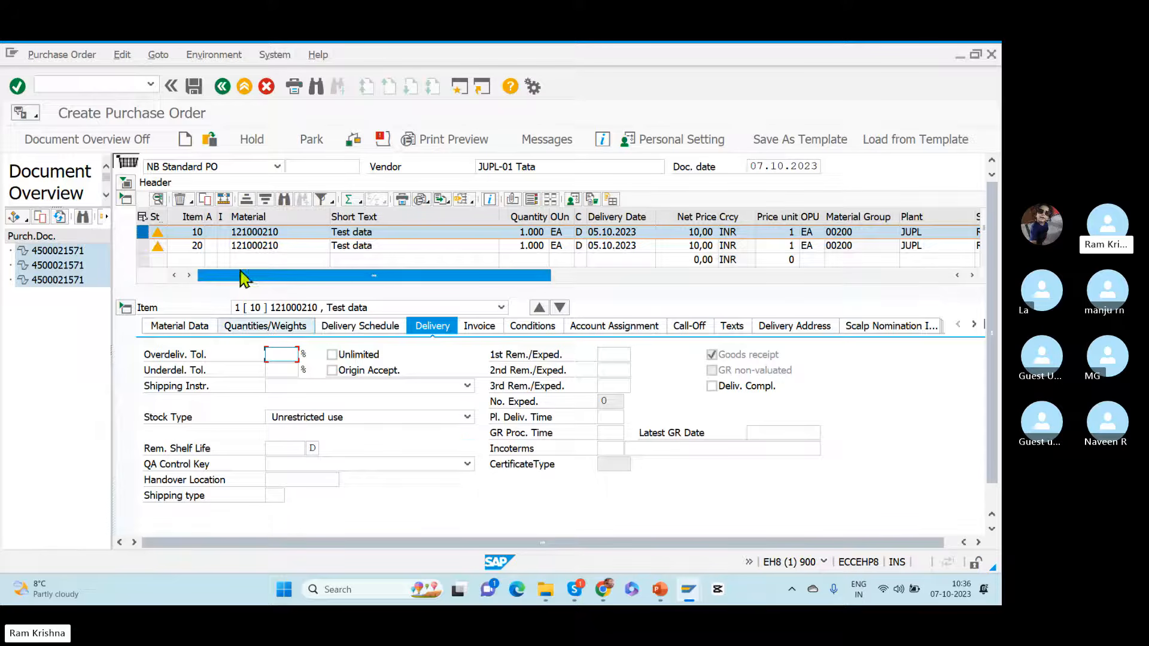
left_click(143, 248)
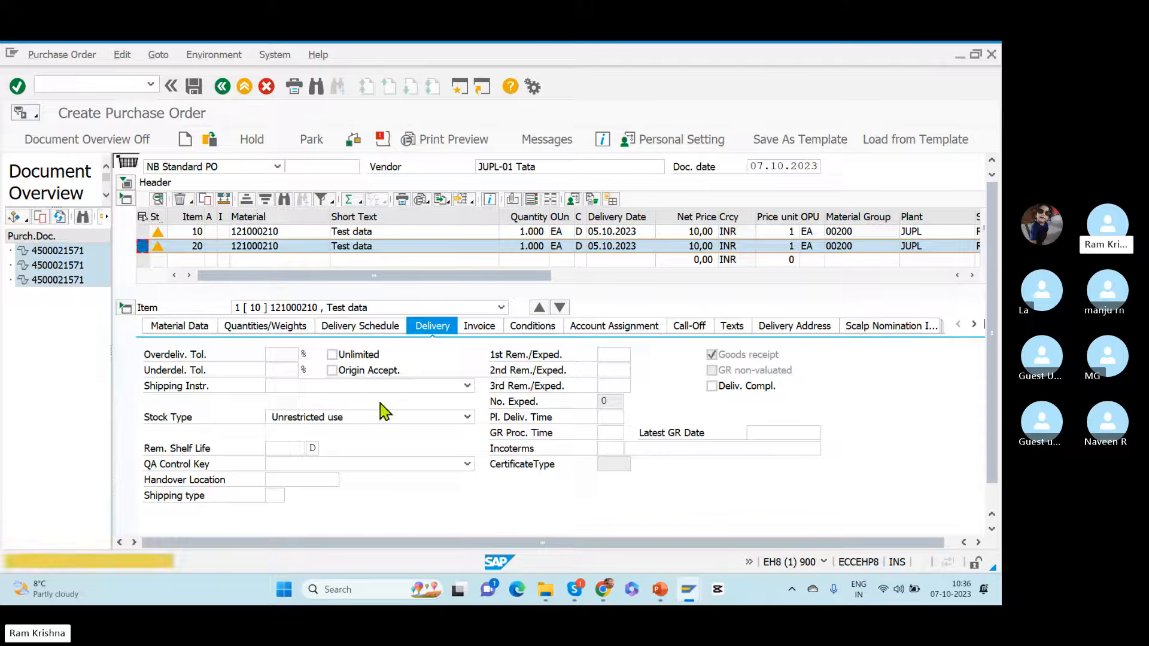
left_click(354, 417)
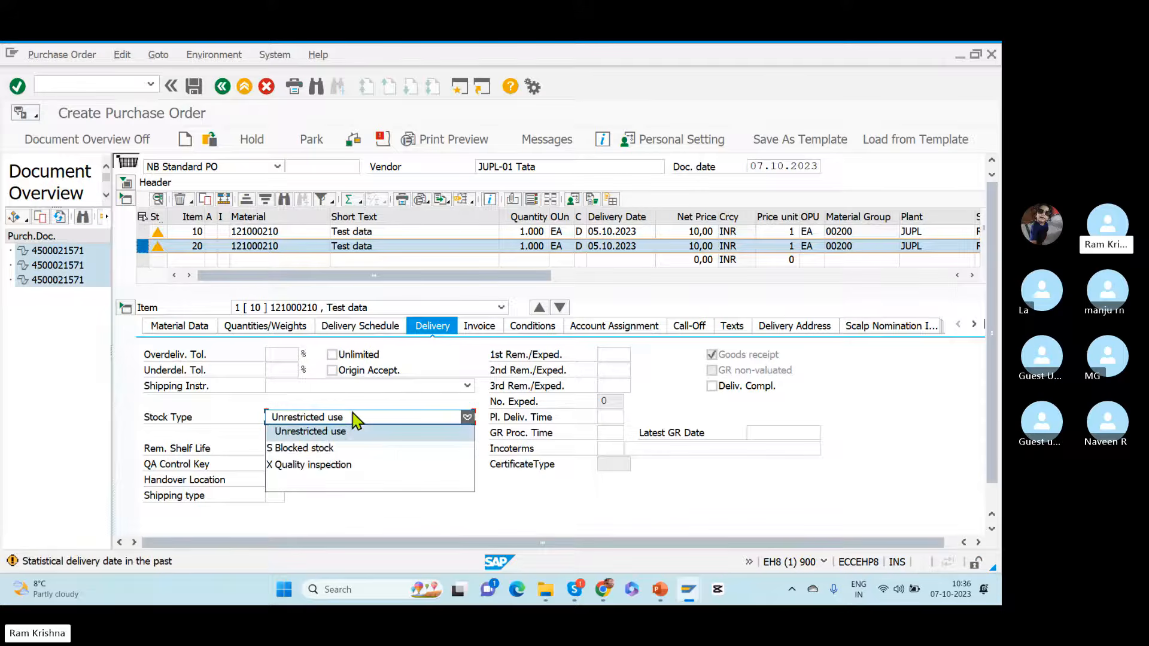
left_click(311, 465)
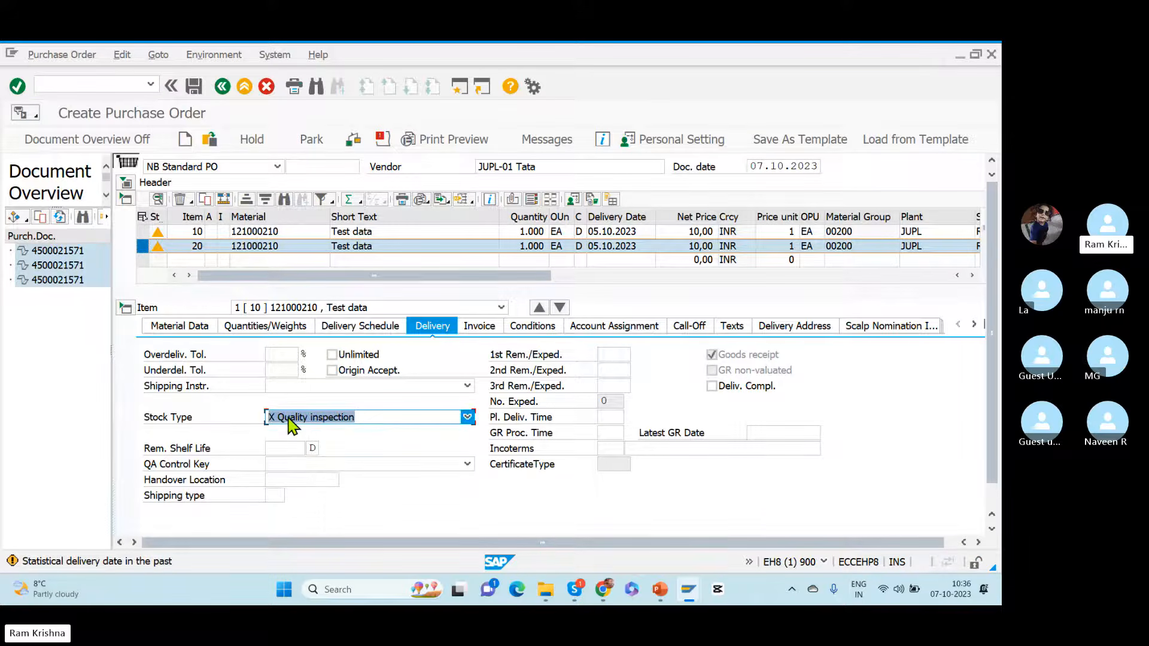
Step: Review the delivery details and storage locations of purchase order items 10 and 20
key("Return")
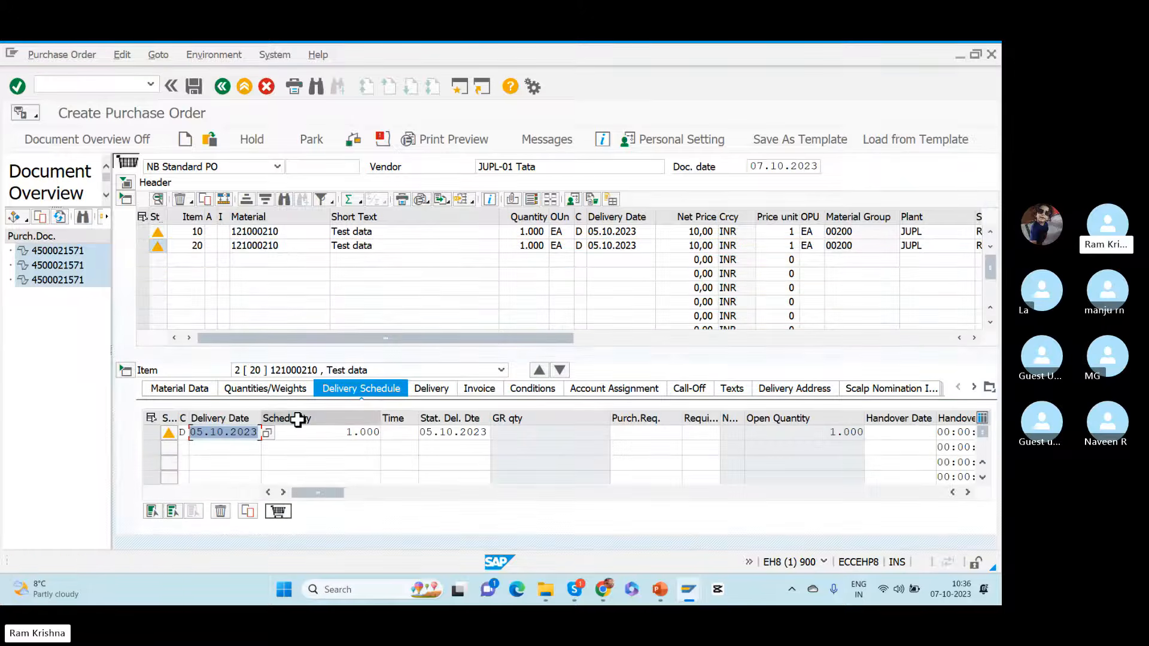
left_click(143, 246)
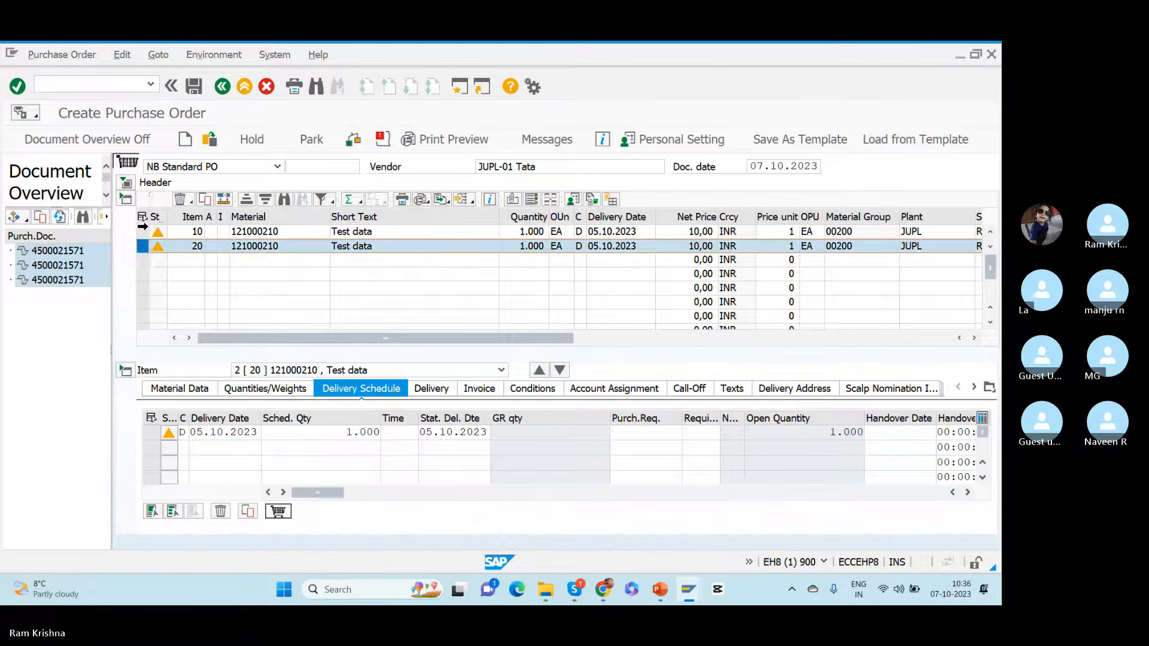
left_click(432, 389)
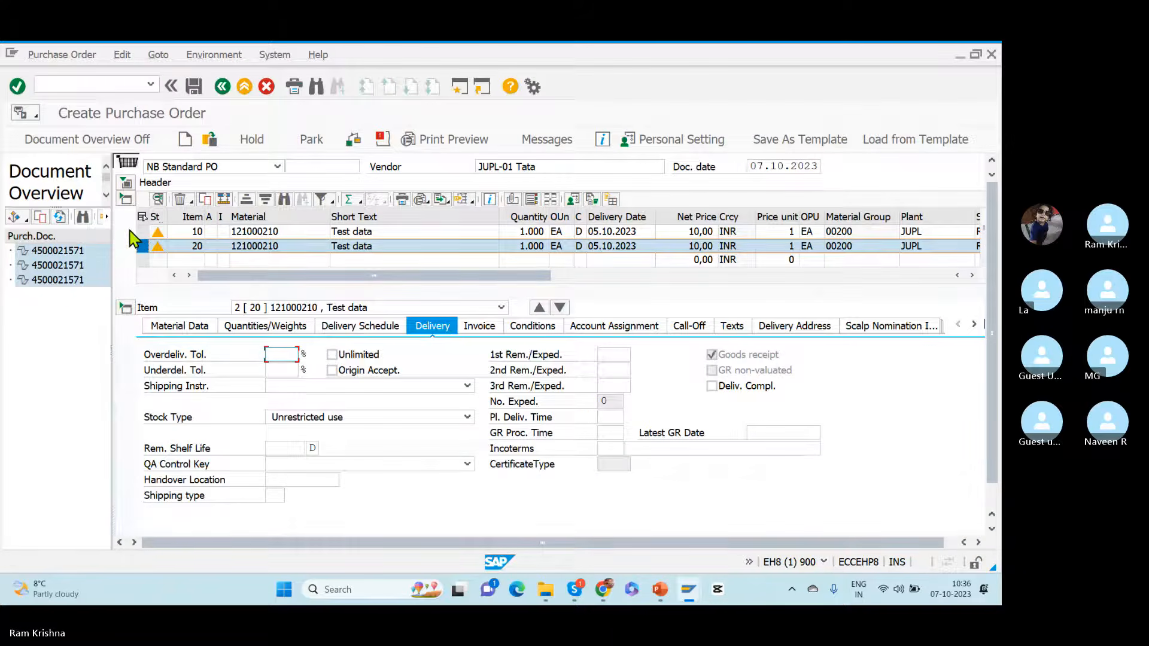
left_click(142, 232)
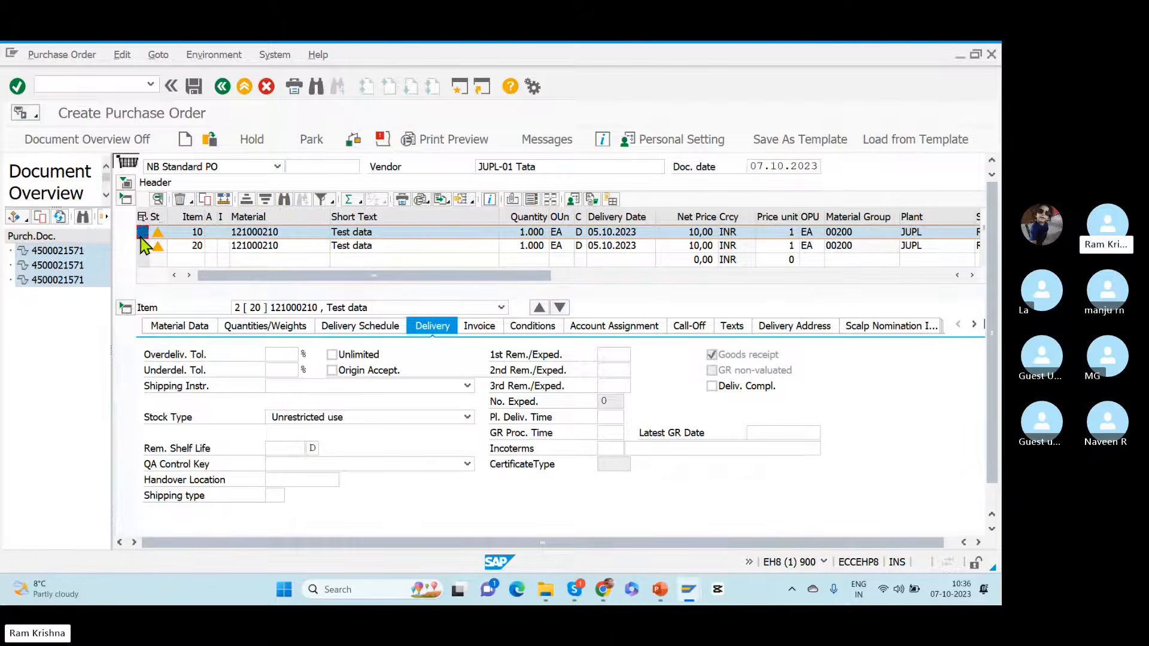
left_click(972, 275)
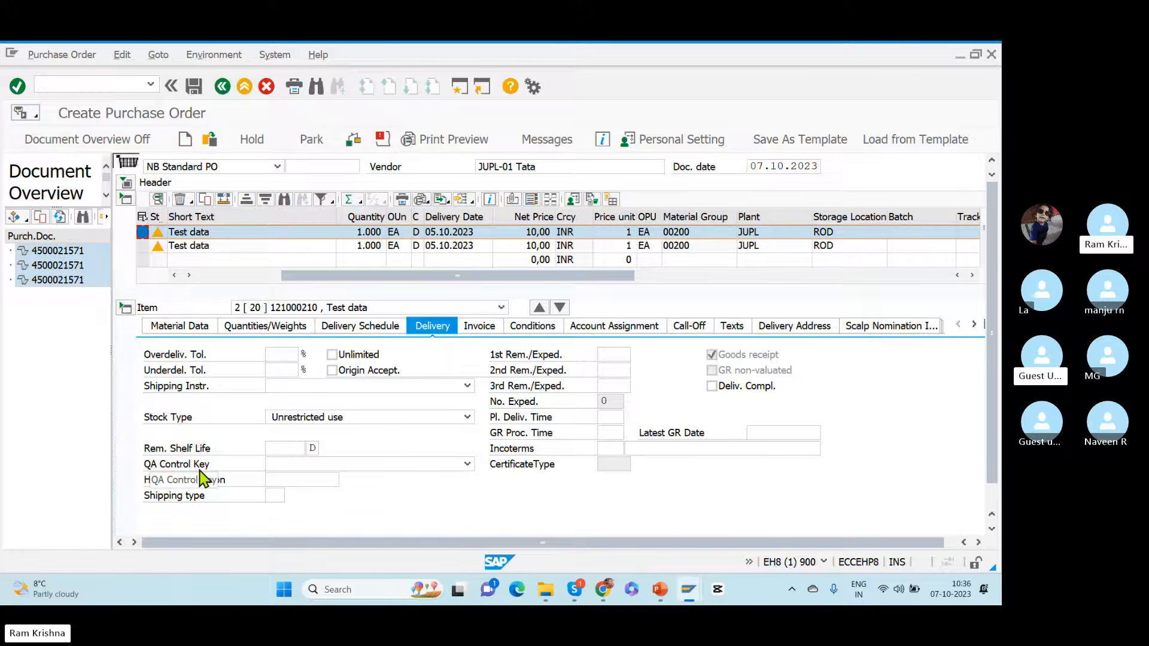
left_click(198, 276)
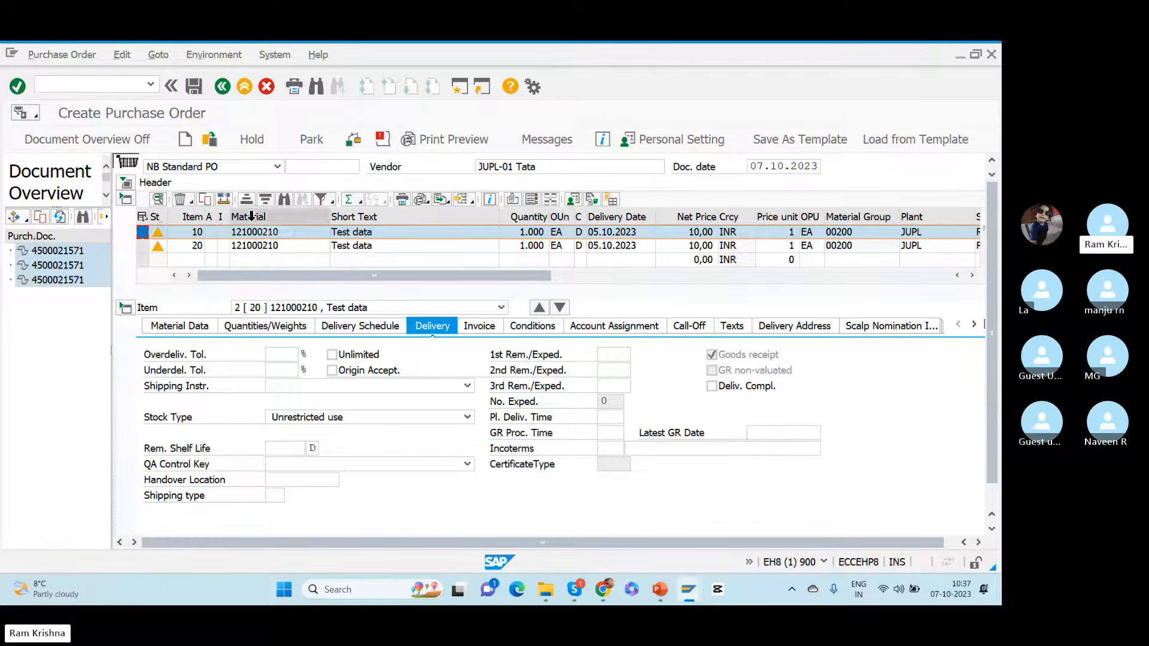
left_click(261, 237)
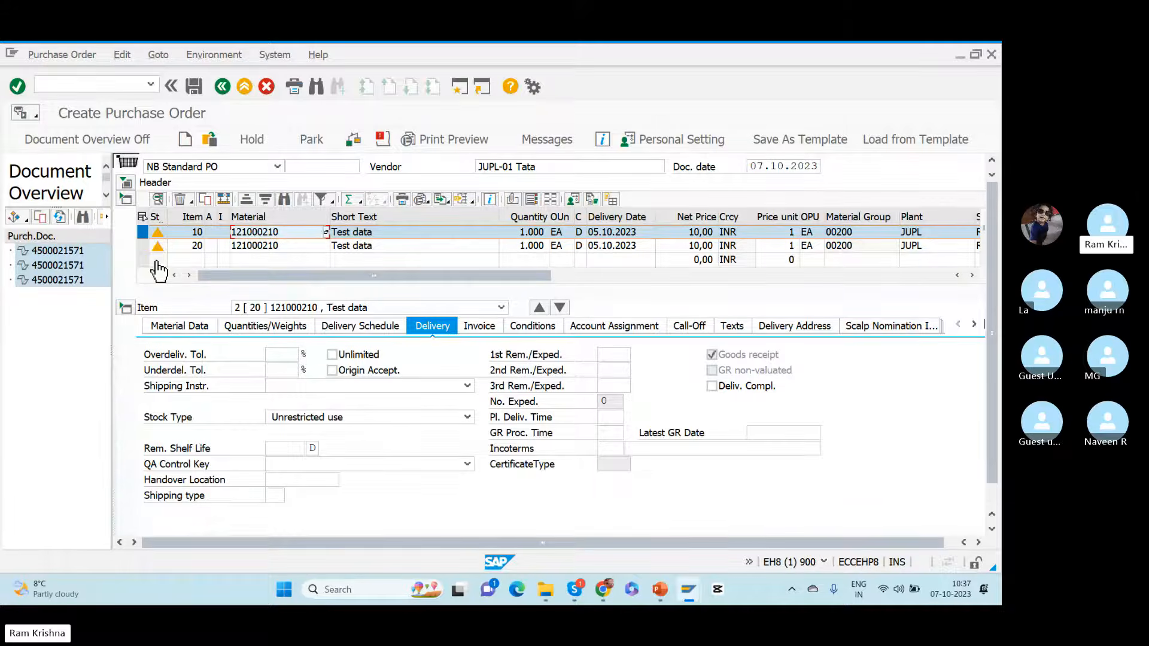
Step: Set the stock type of purchase order item 20 to X Quality inspection in its delivery details
left_click(143, 245)
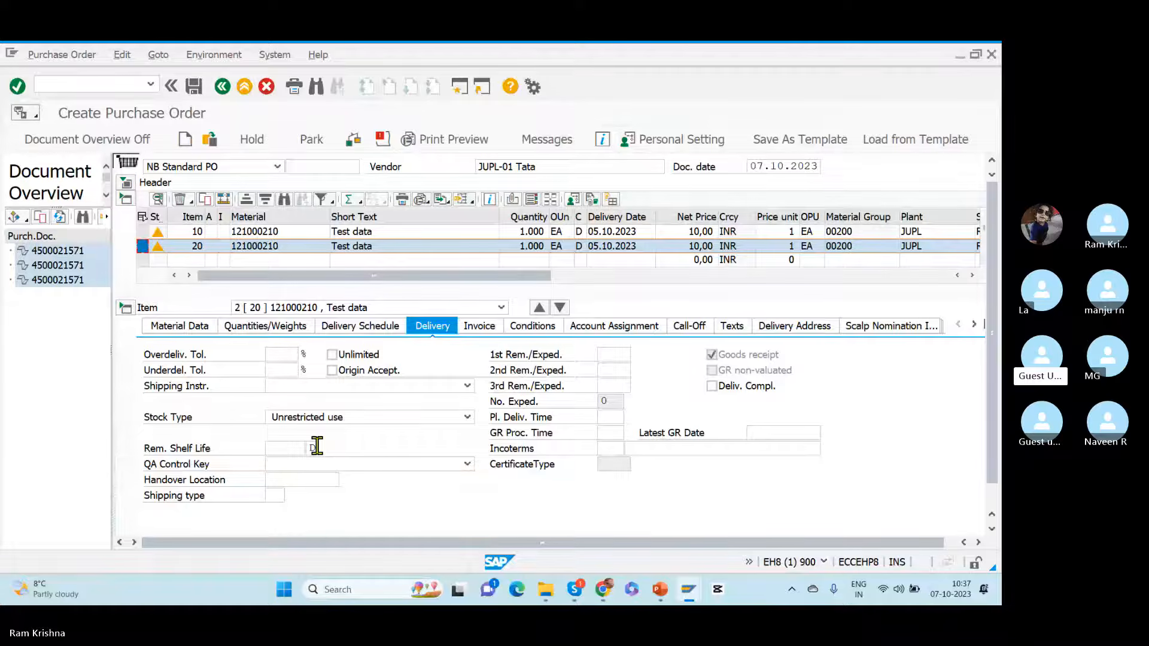
left_click(143, 232)
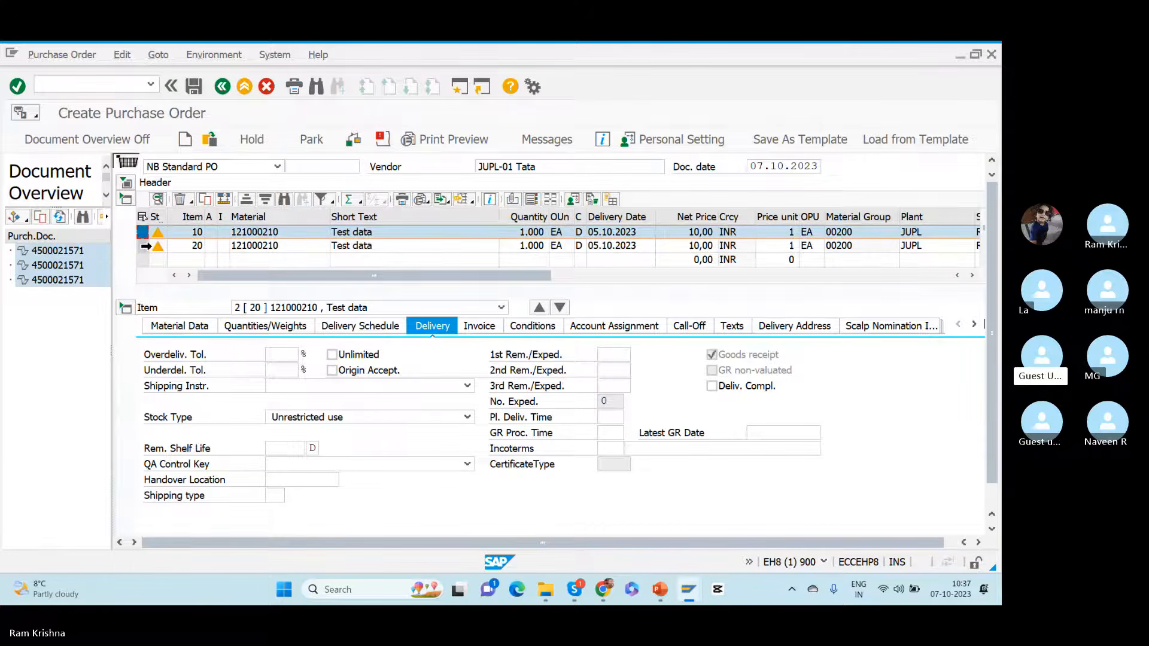
left_click(146, 246)
left_click(371, 417)
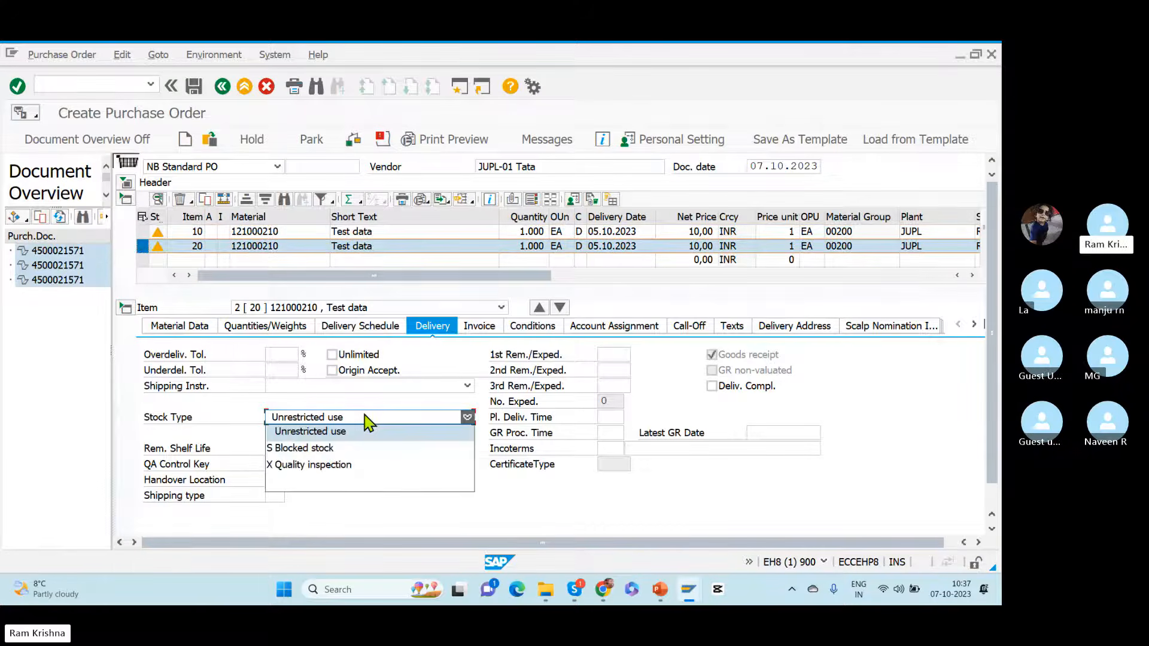
left_click(308, 464)
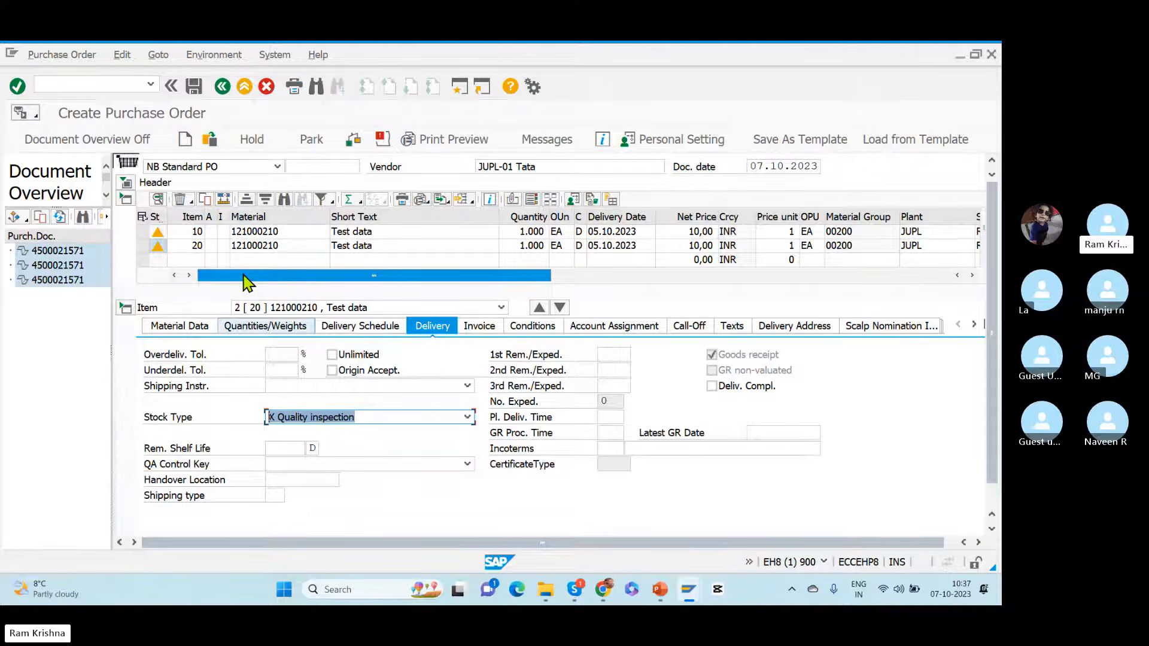
Step: Switch the item details to item 10 and set its stock type to Unrestricted use
left_click_drag(262, 288, 249, 259)
left_click(141, 234)
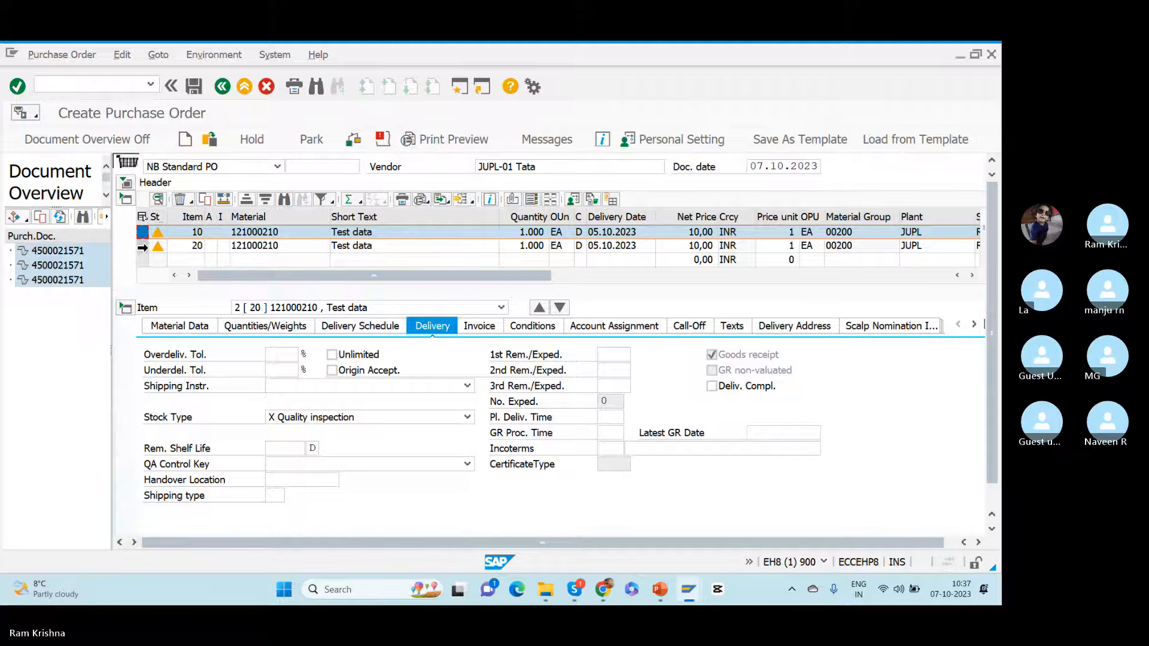
left_click(380, 308)
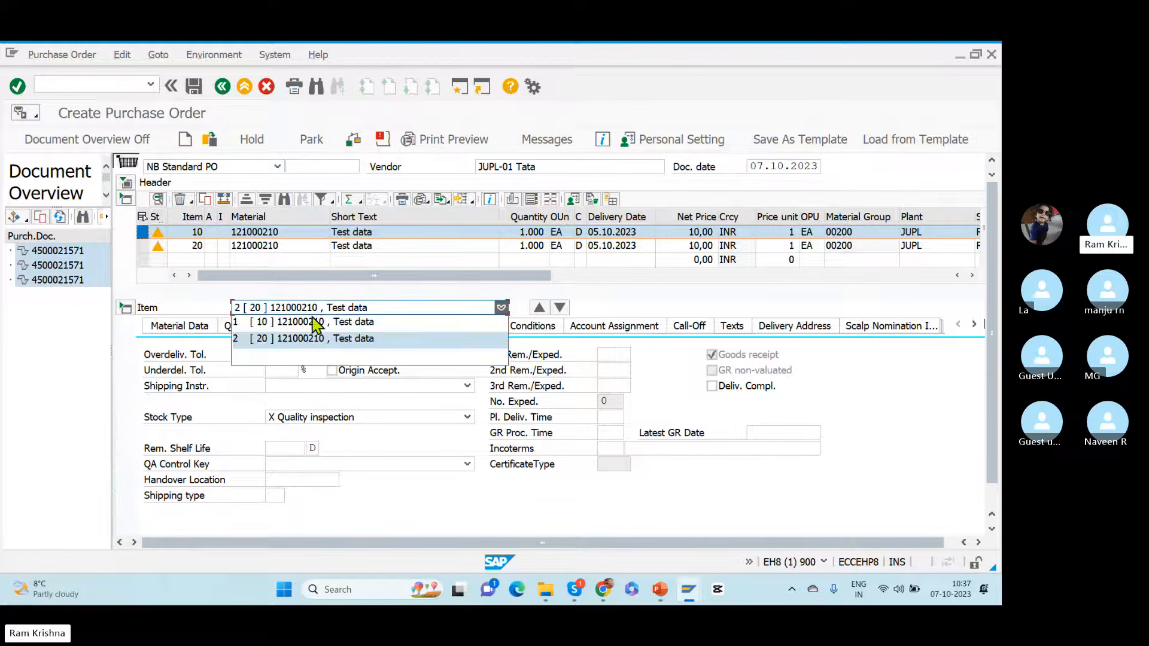
left_click(296, 323)
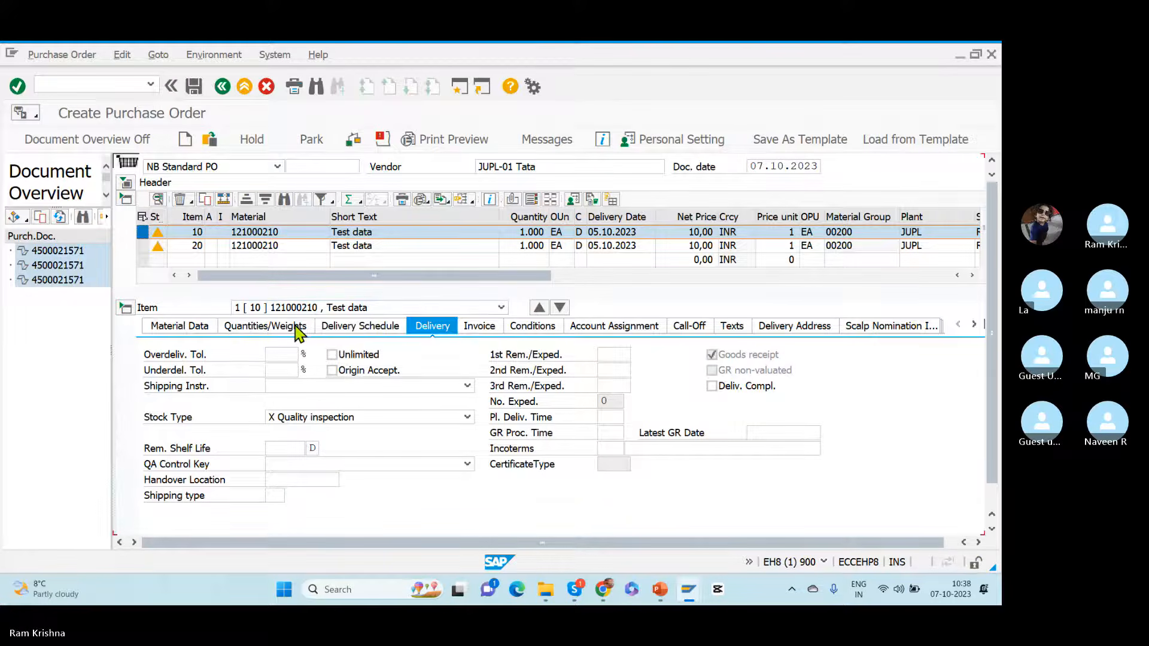
left_click(316, 419)
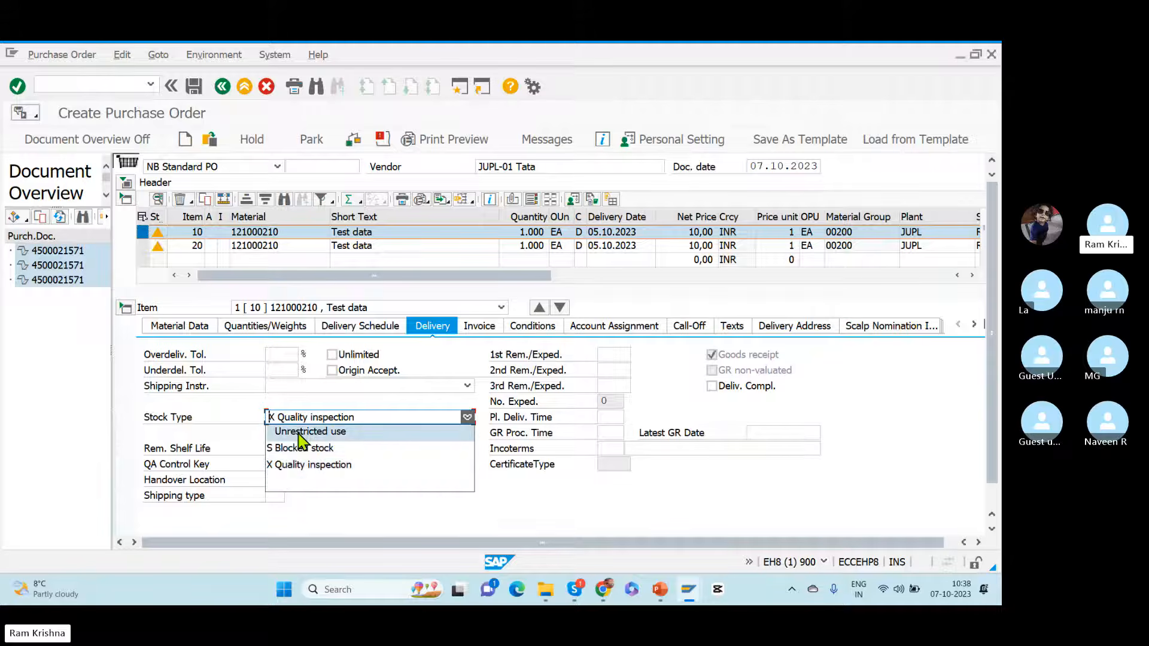
left_click(303, 436)
Step: Check the stock type in item 20's delivery details and save the purchase order
left_click(384, 309)
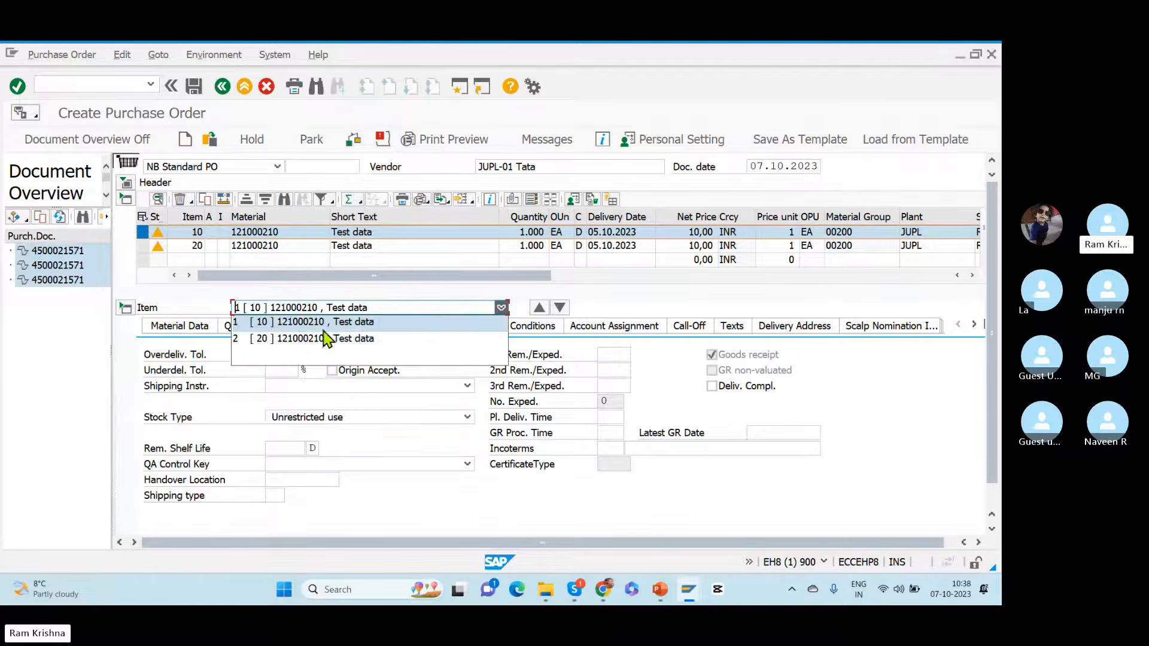
left_click(301, 339)
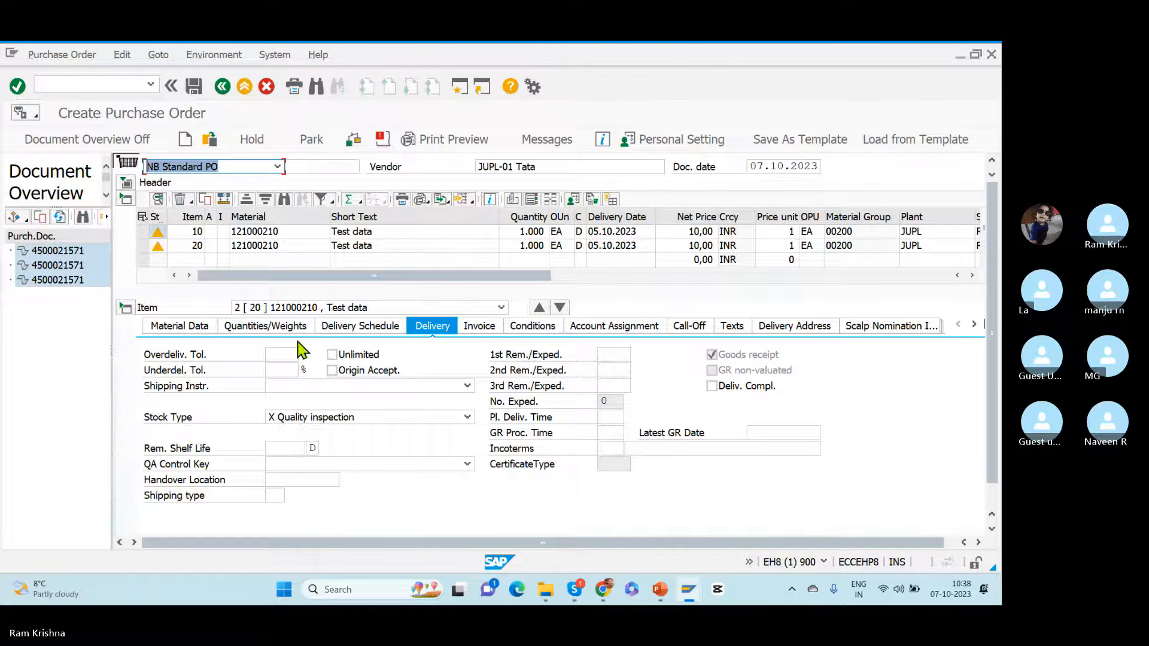
left_click(195, 88)
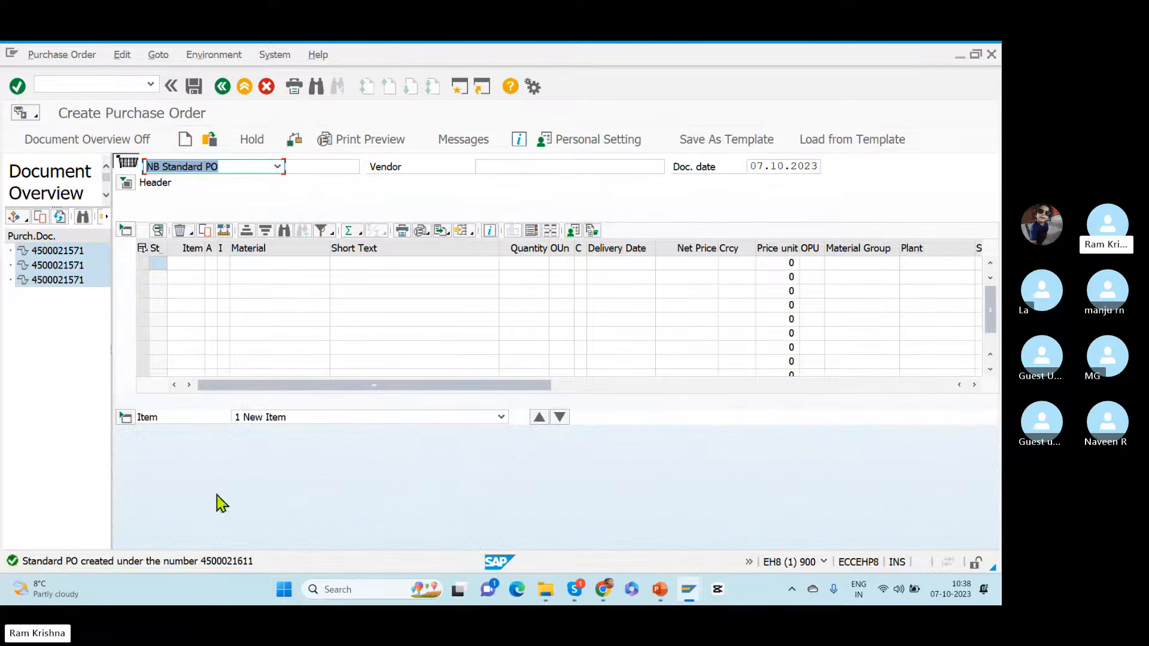
Step: Display item 20's delivery details in the saved purchase order and copy the purchase order number
left_click(210, 140)
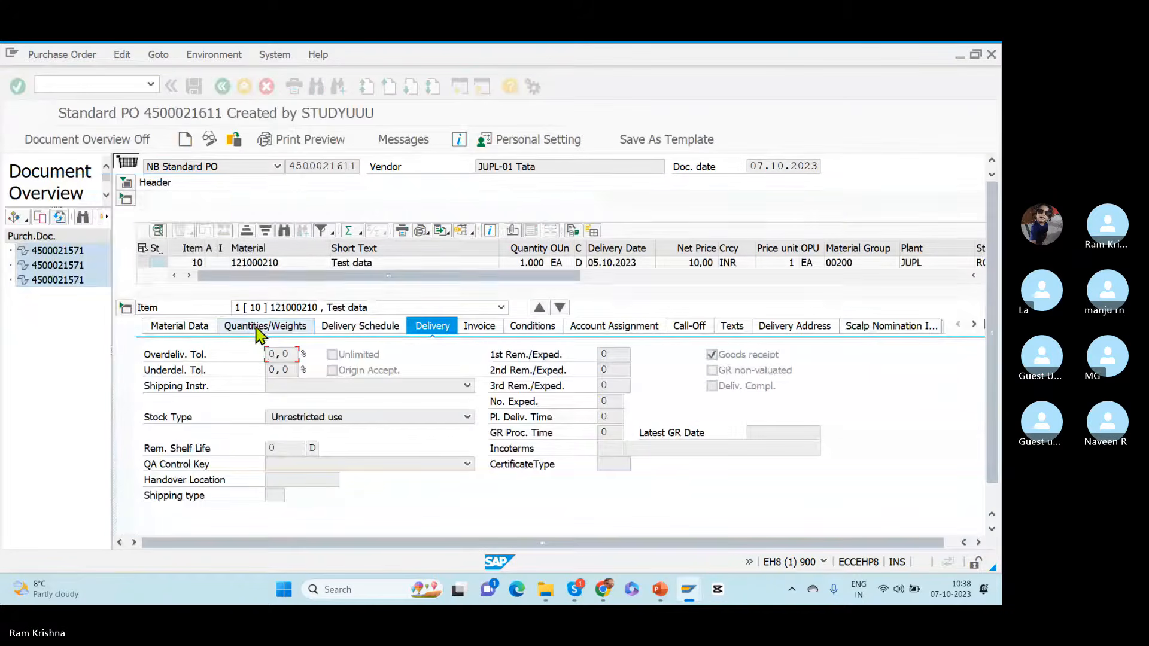
left_click(560, 307)
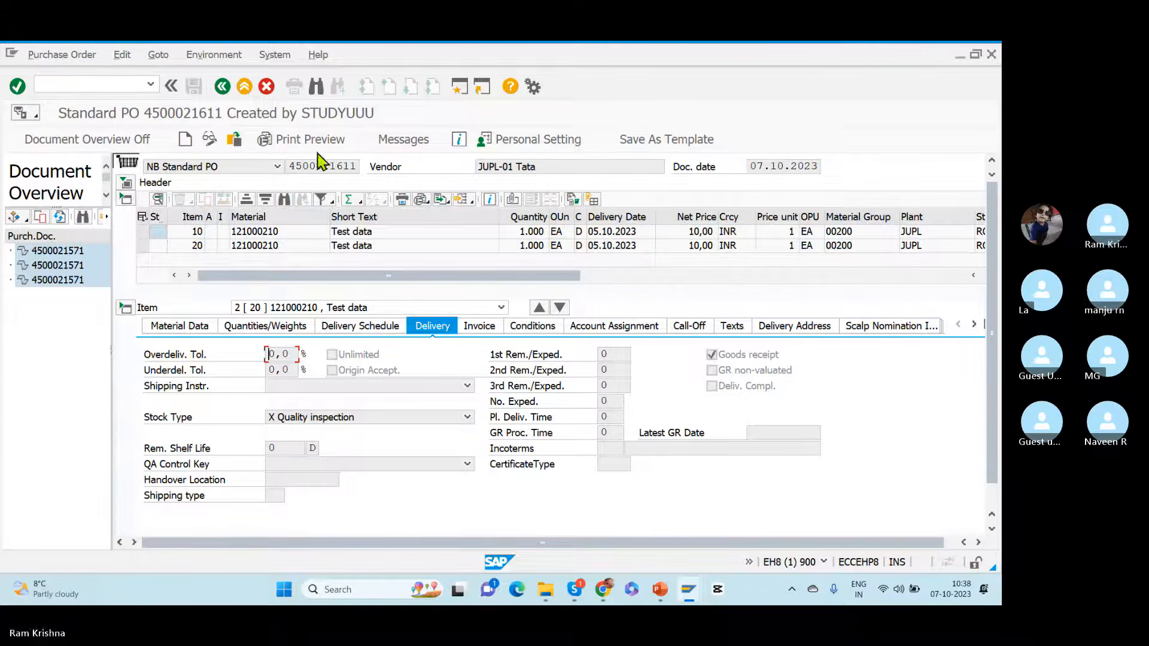
left_click_drag(292, 164, 392, 169)
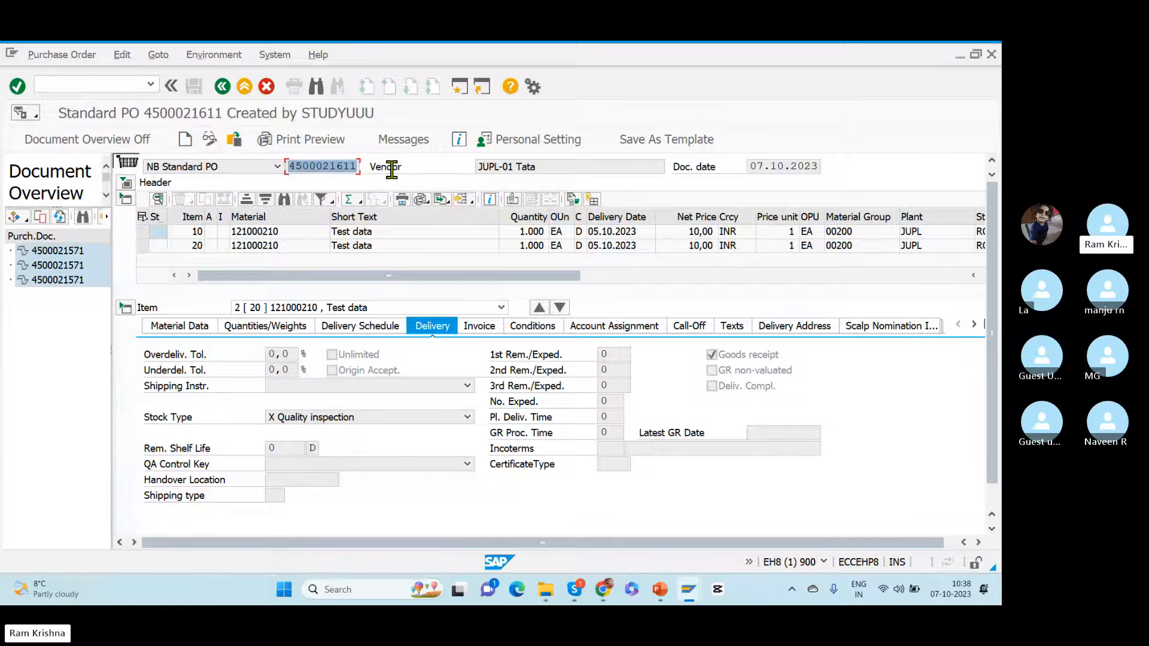
key("ctrl+c")
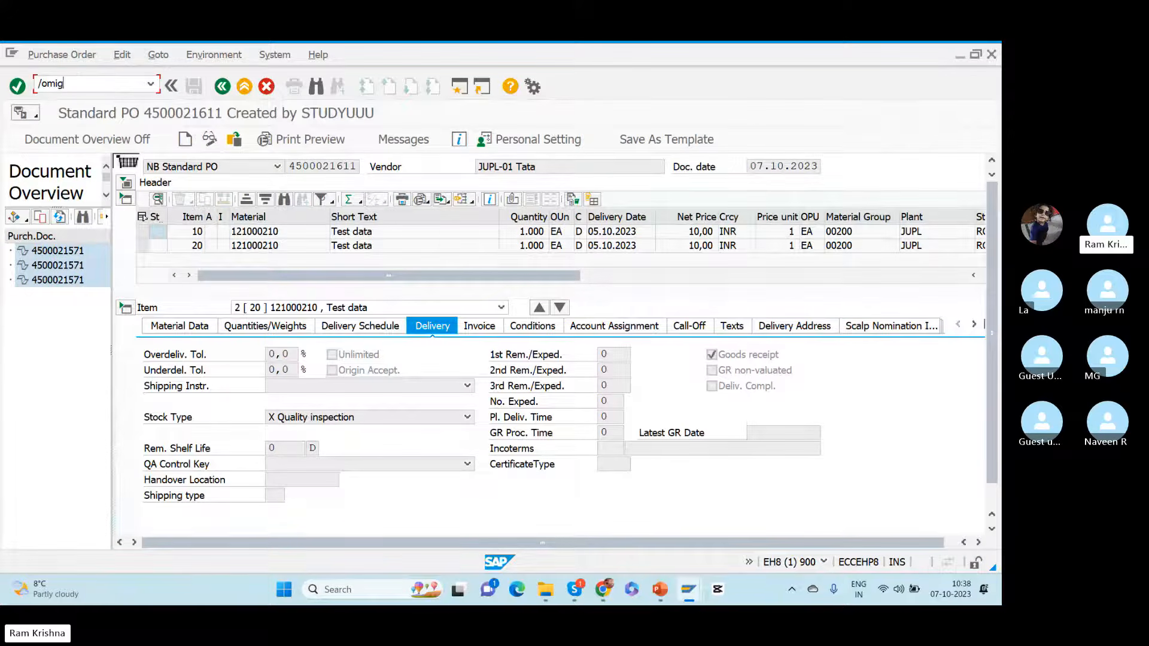
Step: Open MIGO in a new session and set it to A01 Goods Receipt with reference R01 Purchase Order
key("Return")
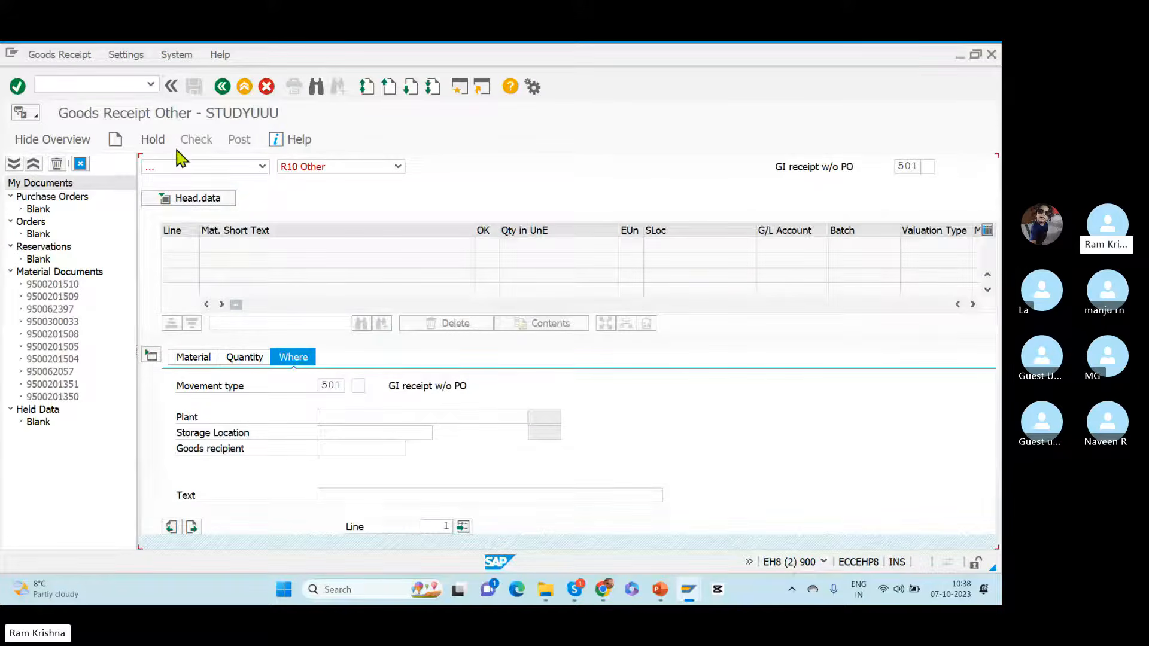
left_click(175, 167)
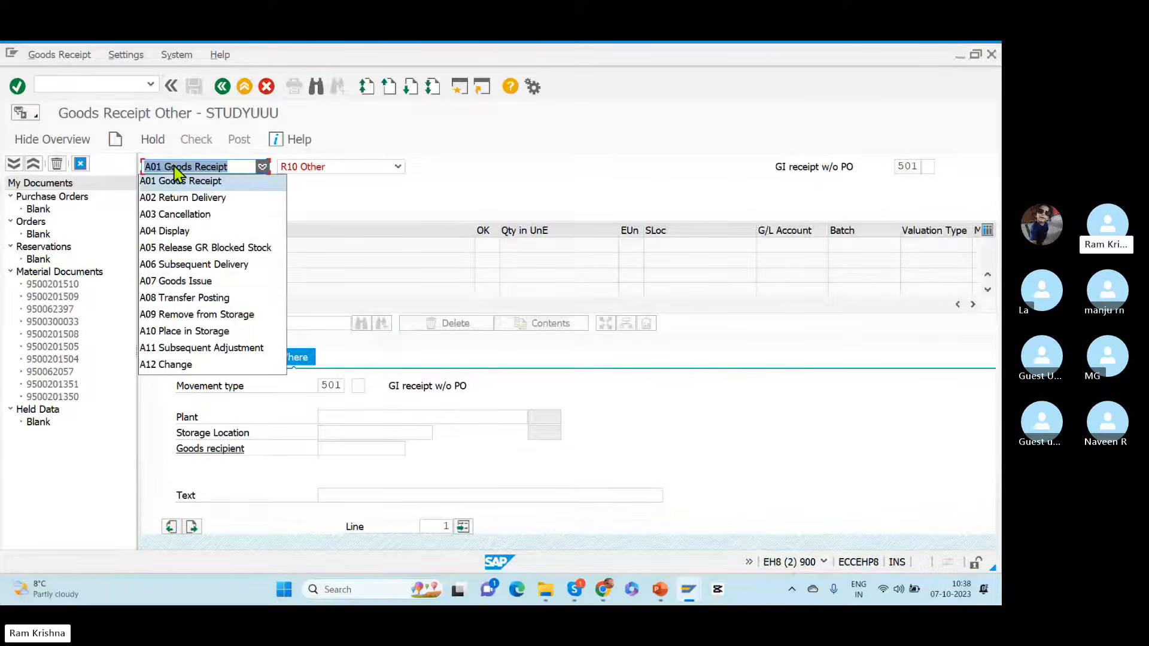
left_click(302, 167)
left_click(309, 167)
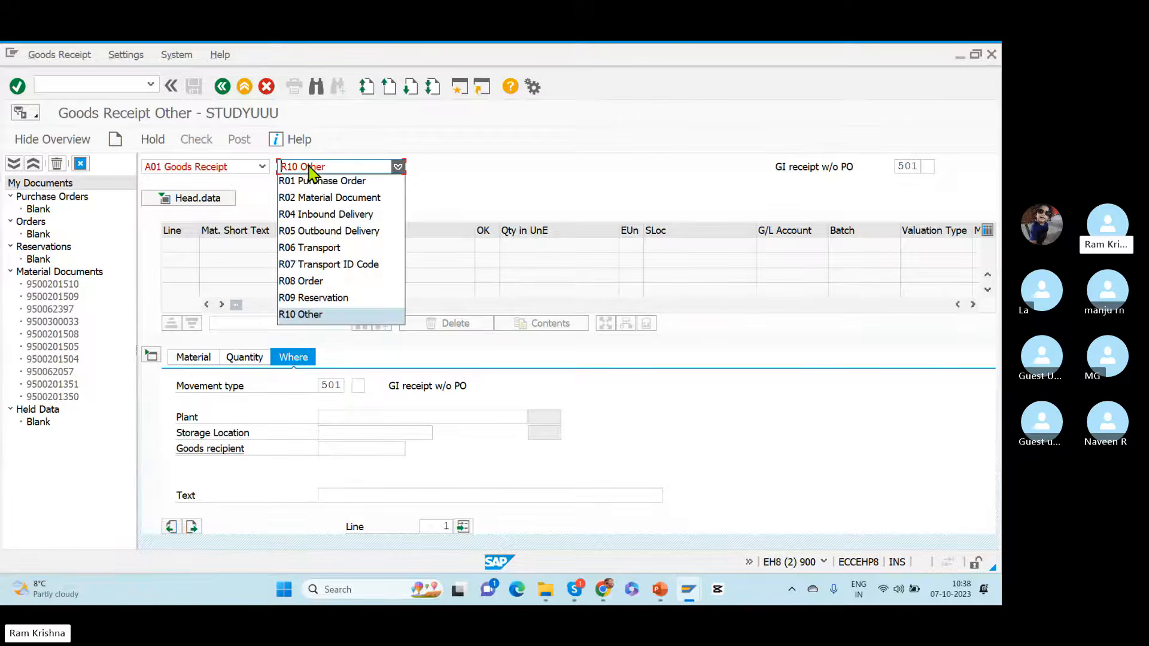
left_click(316, 181)
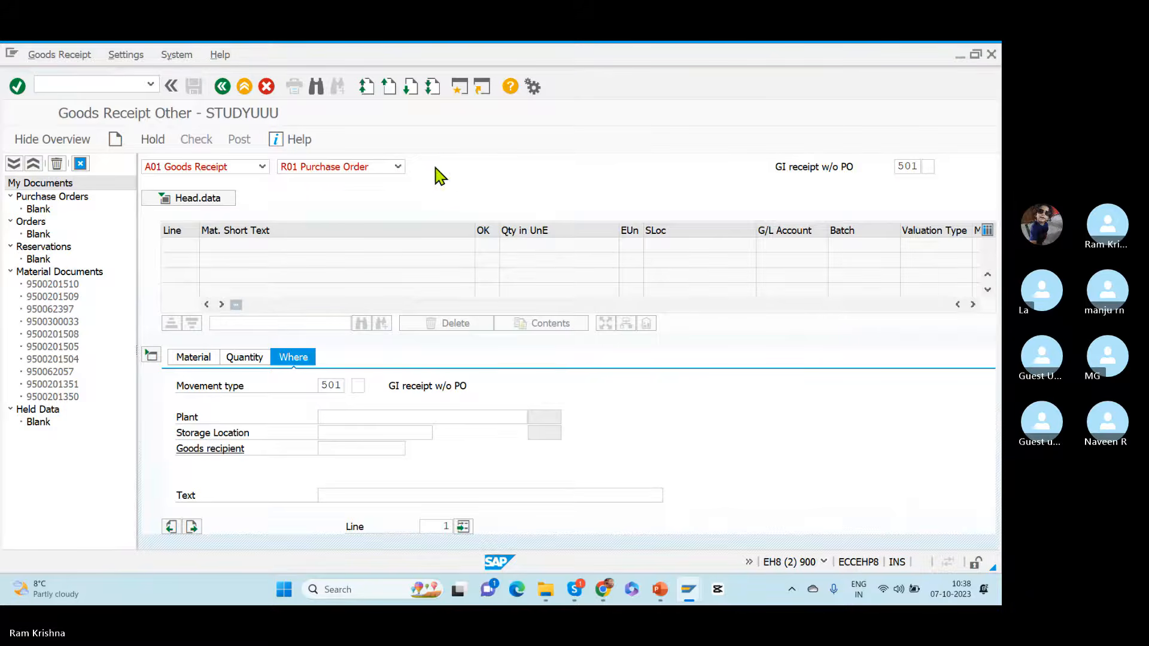
Step: Try to load the copied purchase order number for goods receipt, and go back out of the transaction
key("ctrl+v")
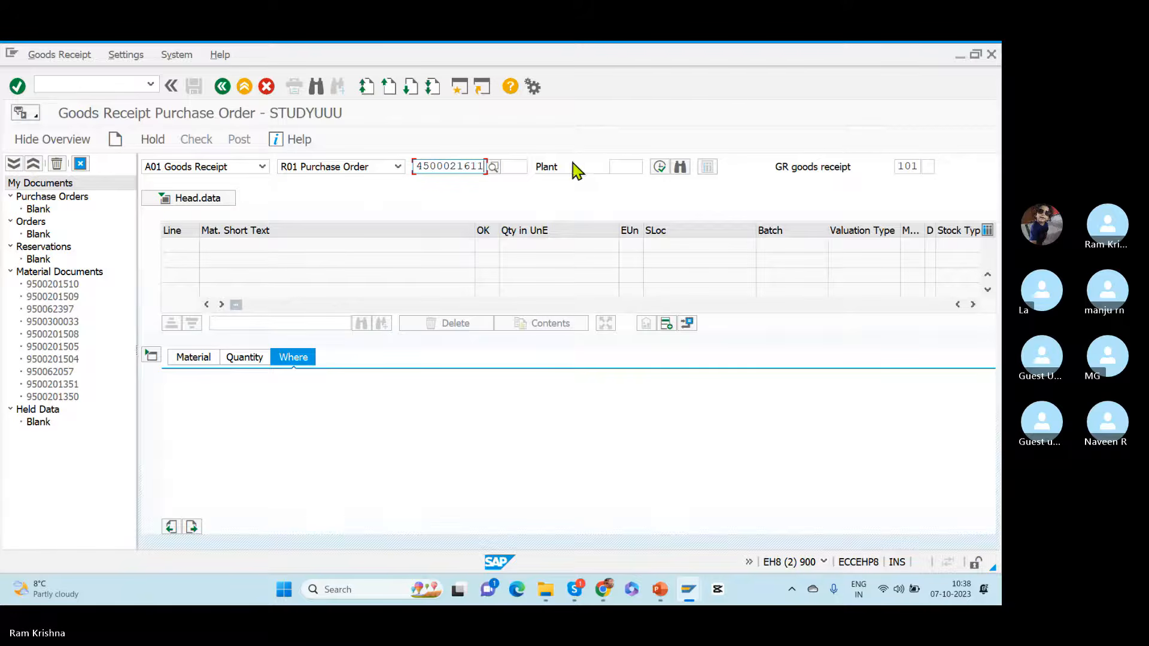
left_click(660, 167)
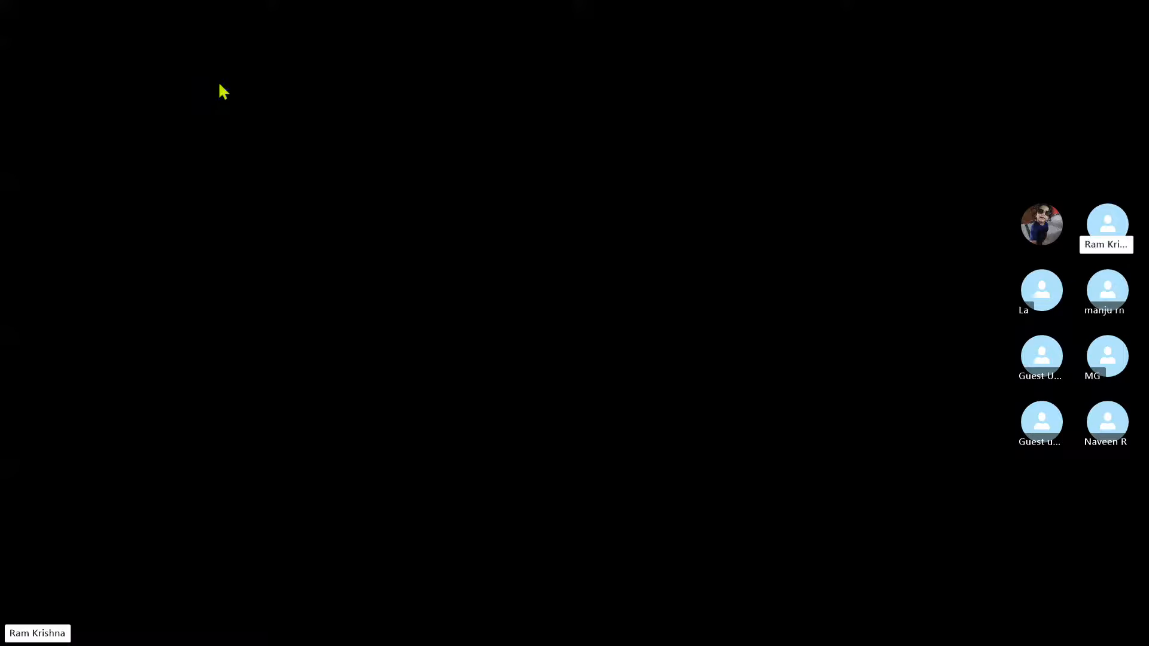
left_click(221, 84)
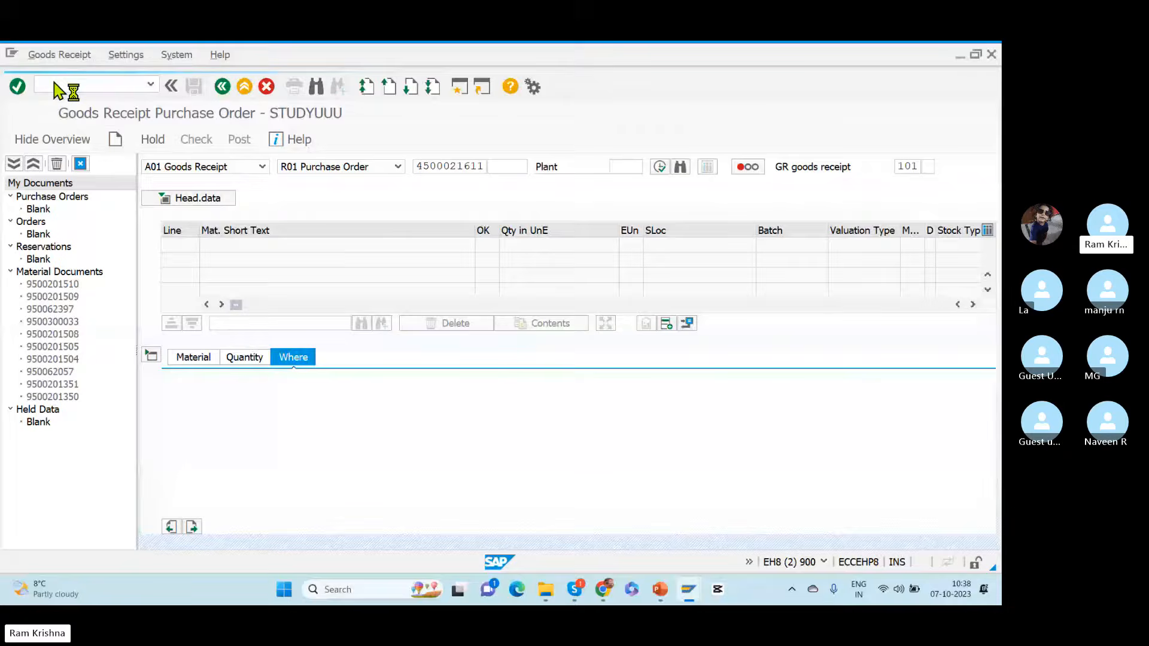